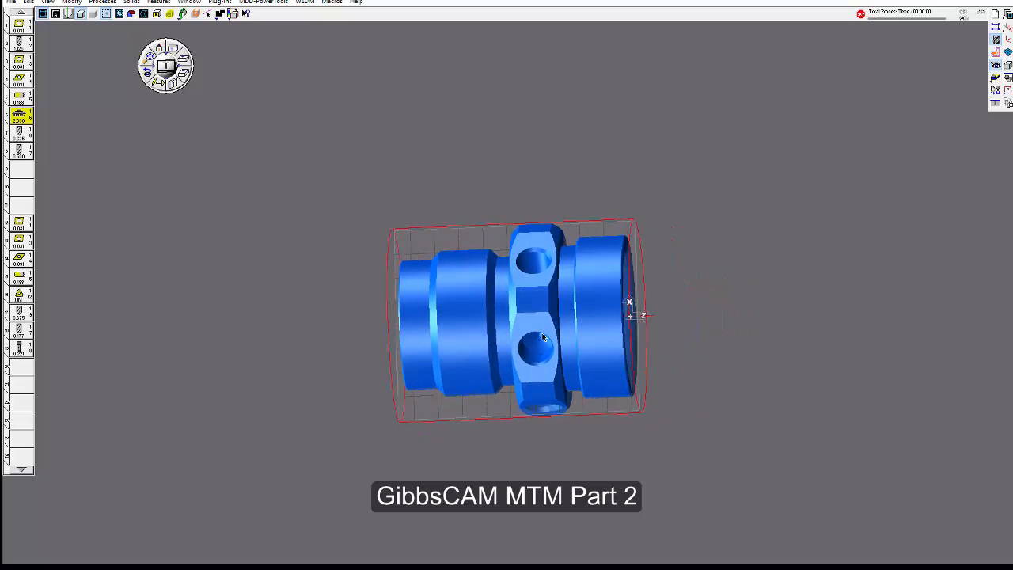
Shrink-wrap the workspace stock to the visible part body in the home view
left_click(173, 50)
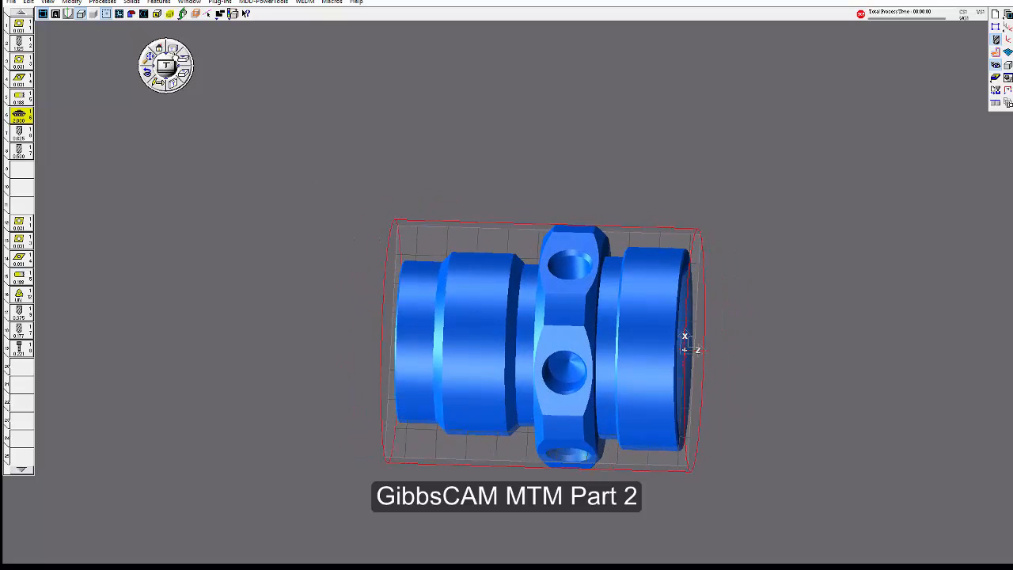
scroll(522, 225, "down", 1)
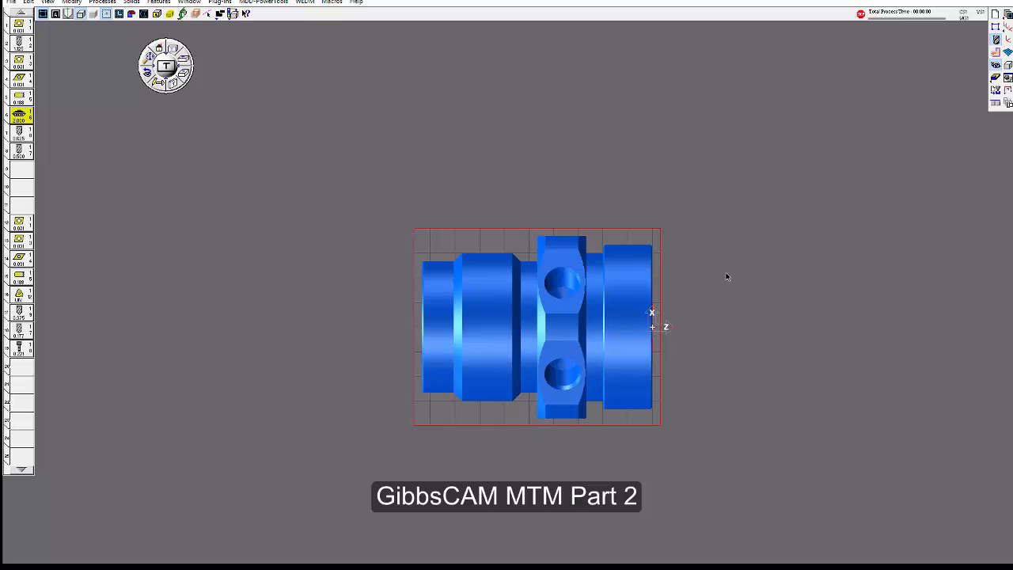
middle_click_drag(827, 315, 744, 275)
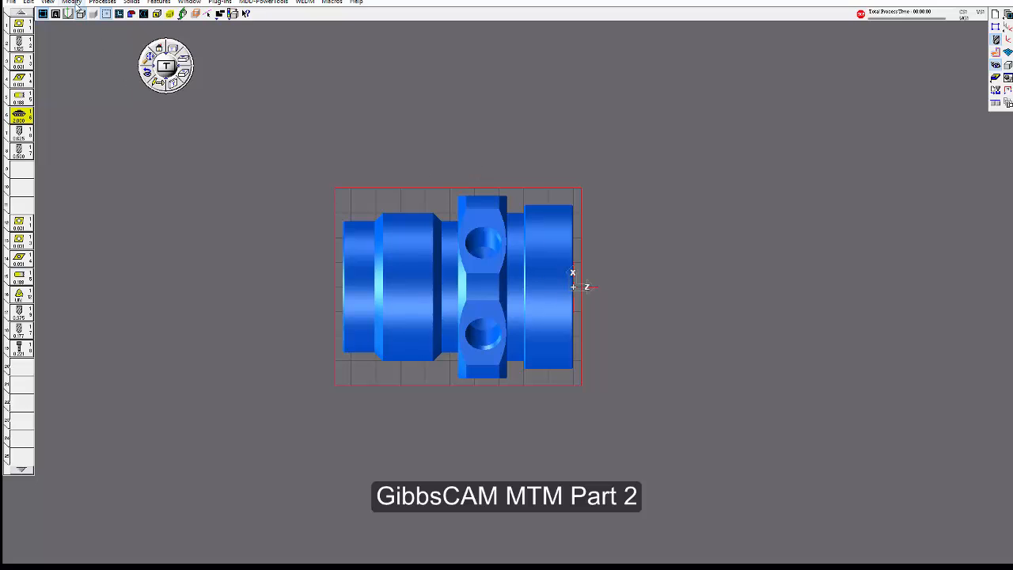
left_click(48, 1)
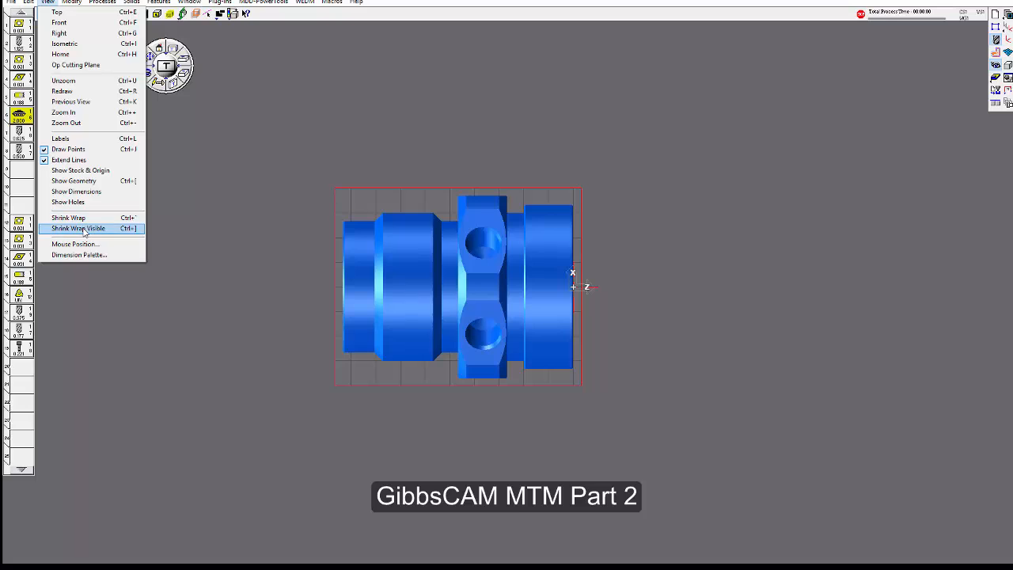
left_click(79, 227)
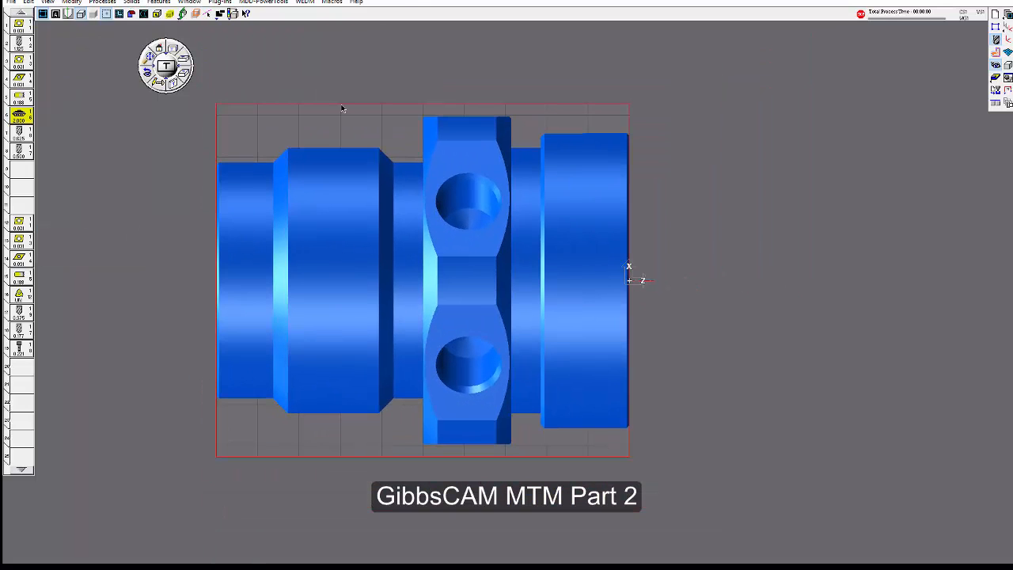
scroll(749, 196, "down", 3)
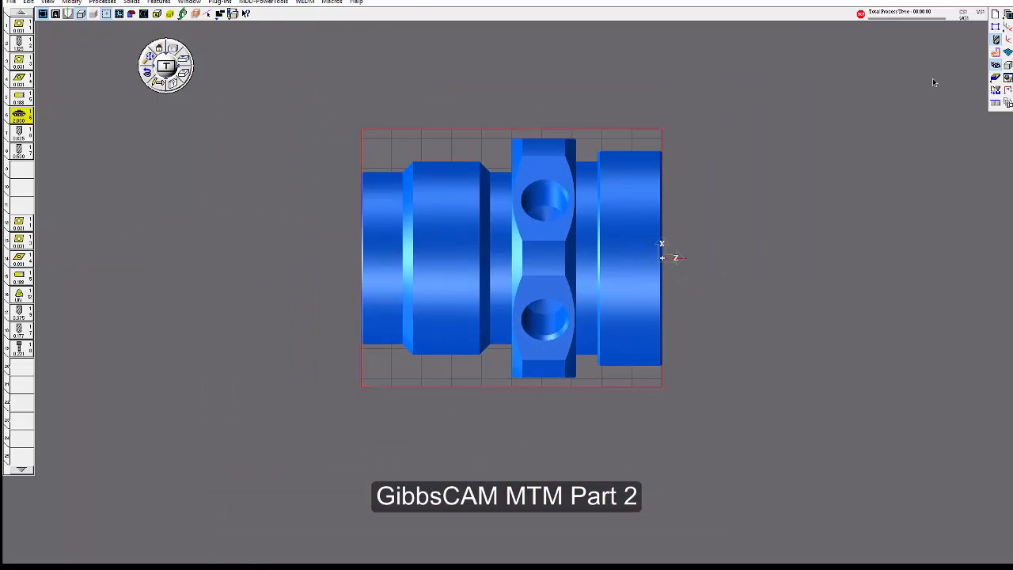
Set the main spindle stock limits to +Z 0.125 and -Z -3.625 in the part's document settings
left_click(995, 14)
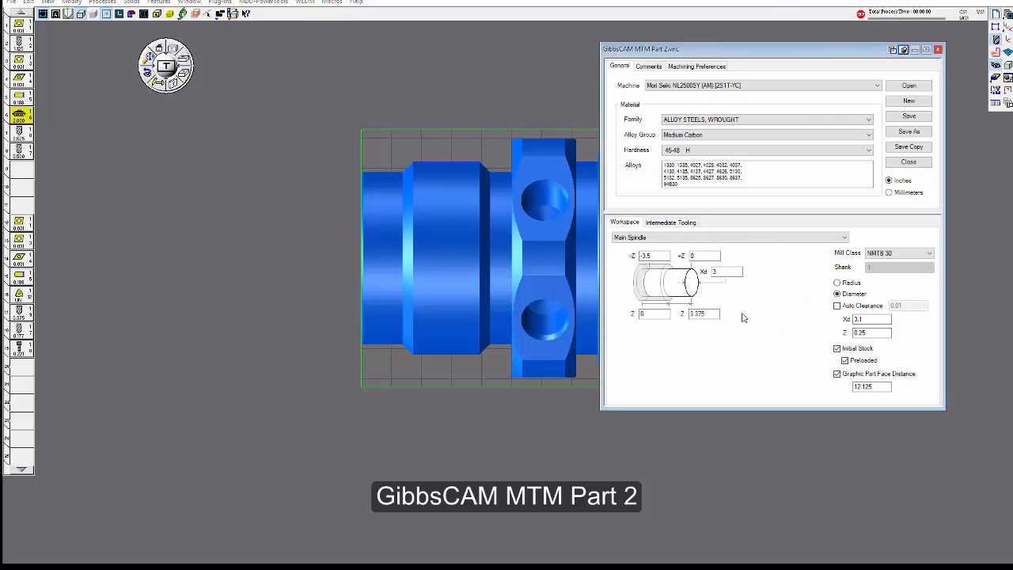
double_click(715, 272)
double_click(703, 256)
type(".125")
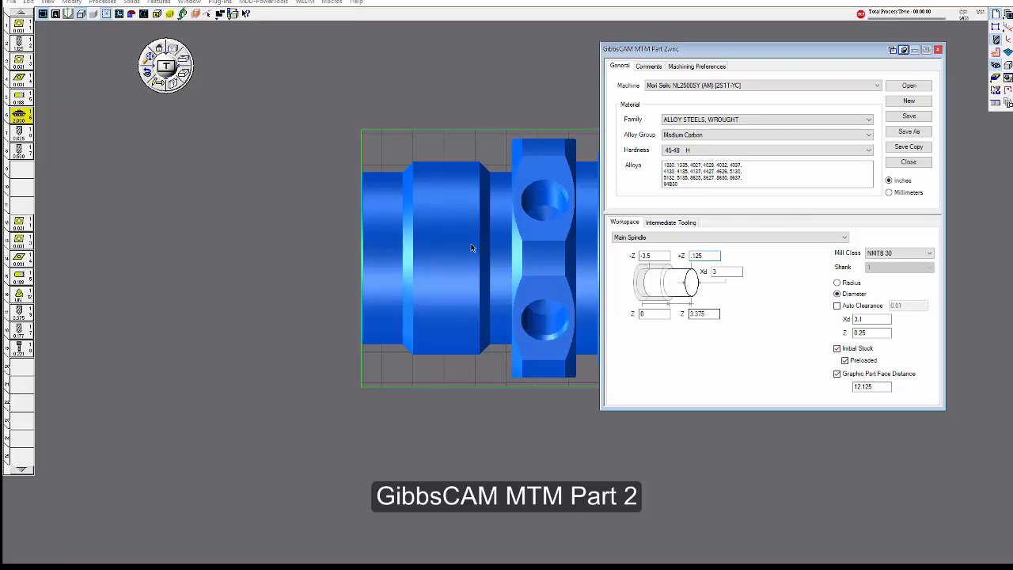
left_click_drag(714, 315, 670, 314)
left_click(655, 256)
key("BackSpace")
type("625")
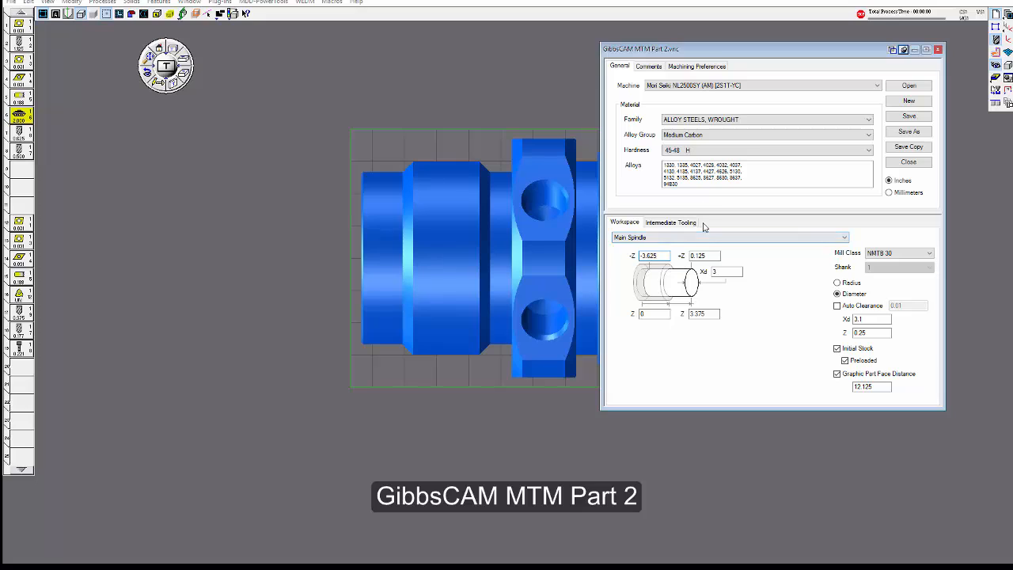
Look through the available machine definitions for the part, keeping the Mori Seiki NL2500SY
left_click(747, 87)
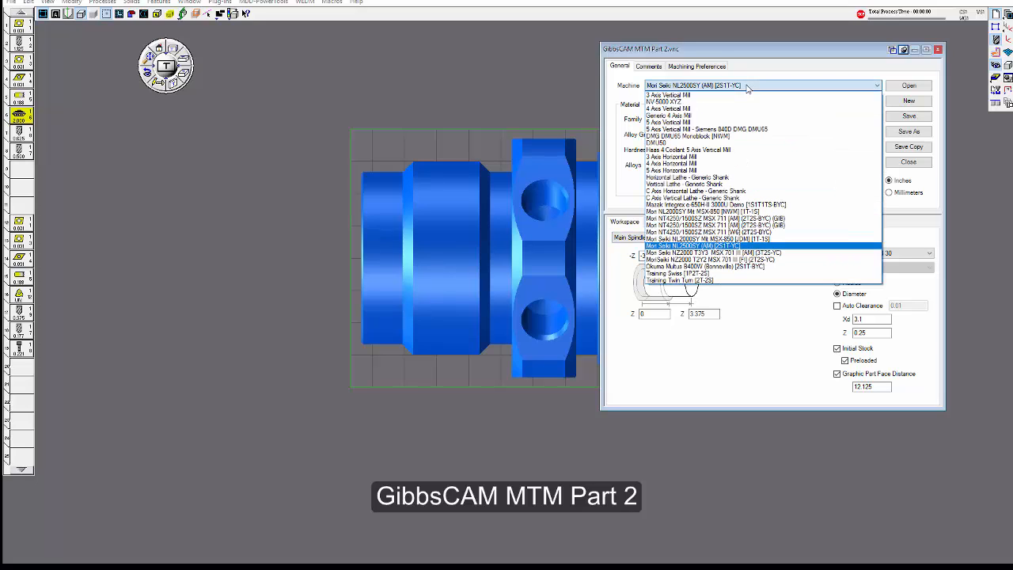
left_click(788, 72)
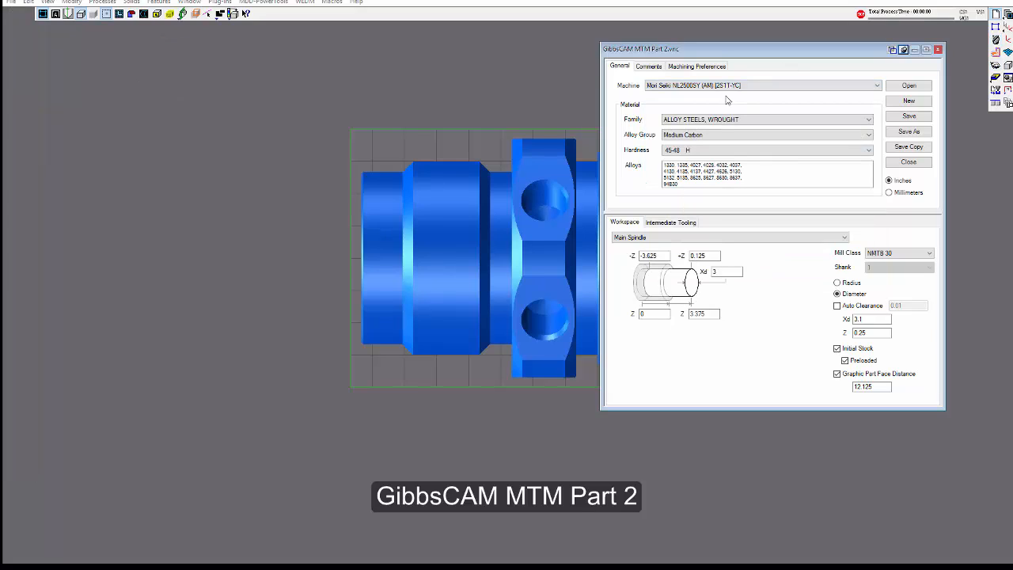
left_click(769, 87)
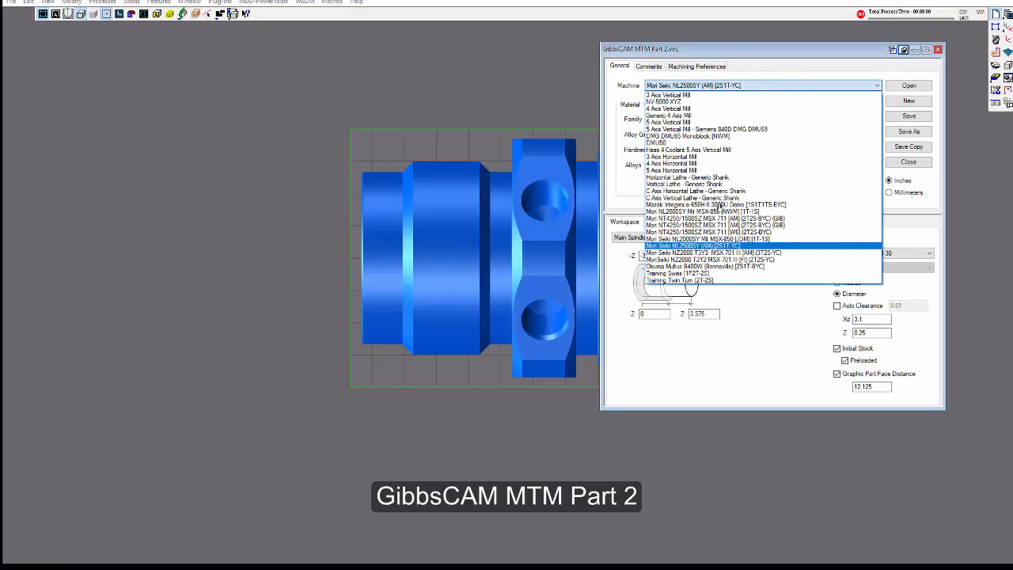
left_click(794, 71)
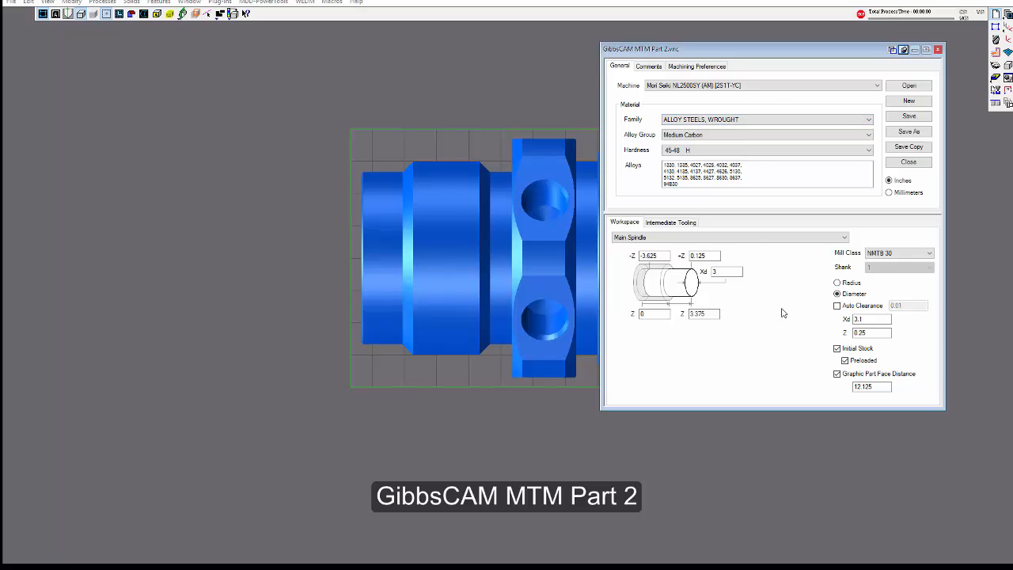
Review the main spindle's stock diameter and clearance values and the sub spindle's workspace settings
double_click(725, 272)
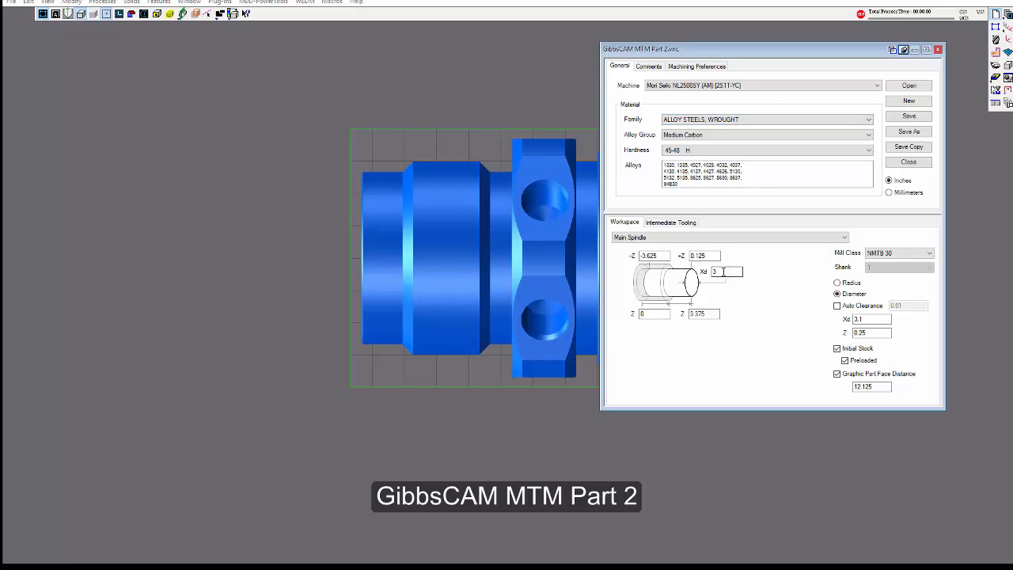
double_click(871, 319)
double_click(869, 332)
left_click(658, 238)
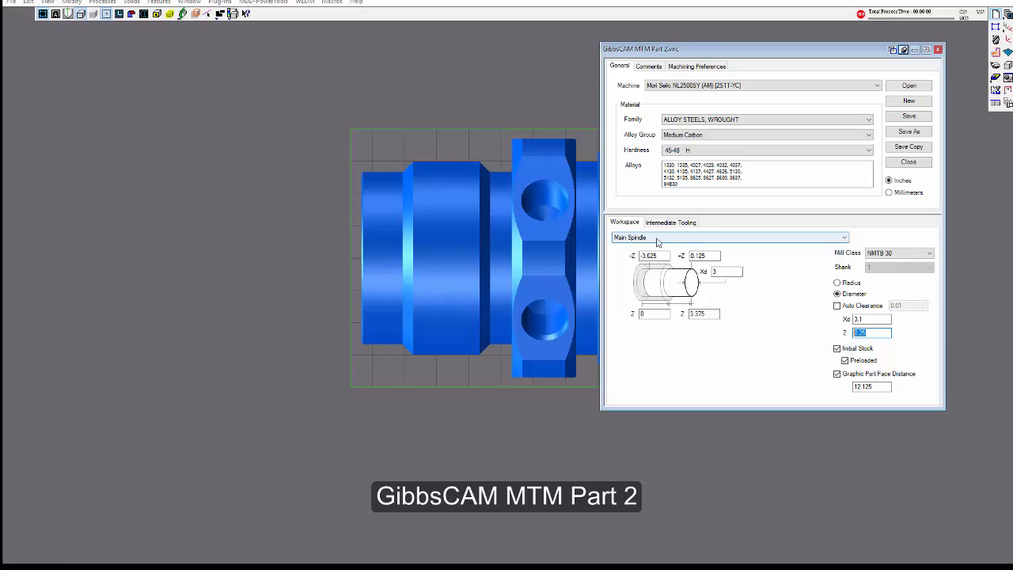
left_click(652, 253)
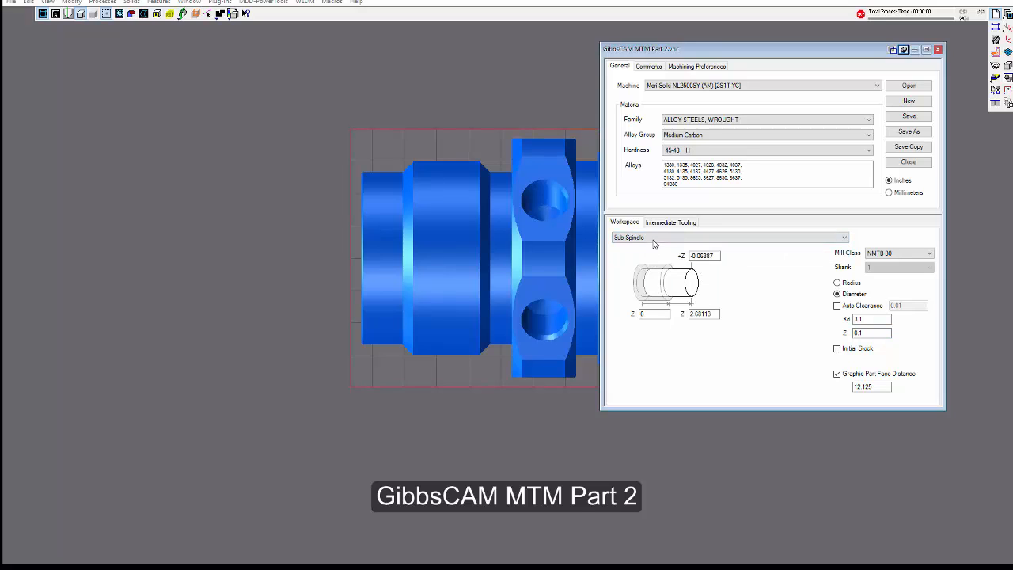
left_click(654, 238)
left_click(654, 246)
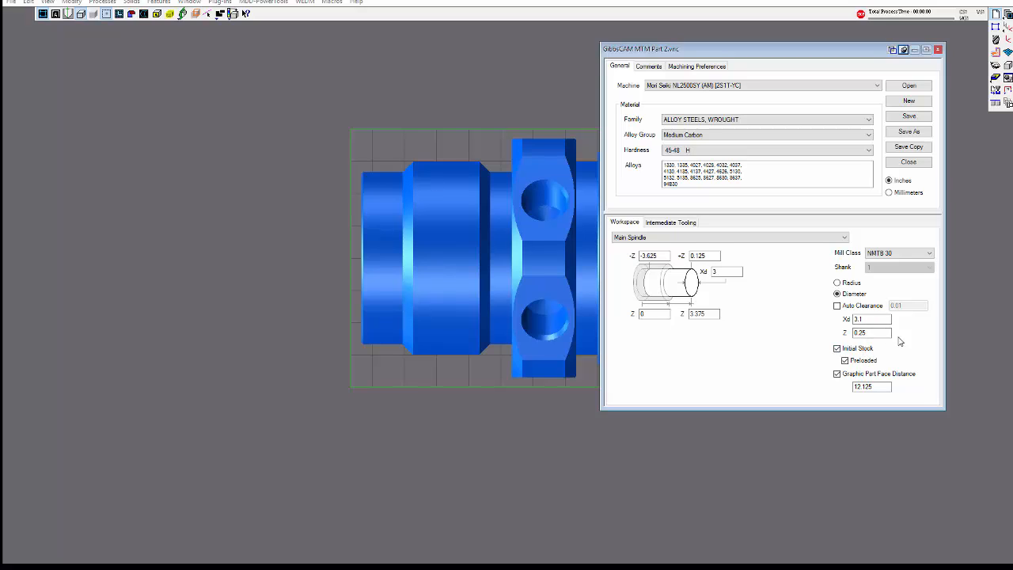
Set the main spindle's graphic part face distance to 12 and close the document settings
double_click(854, 387)
type("12")
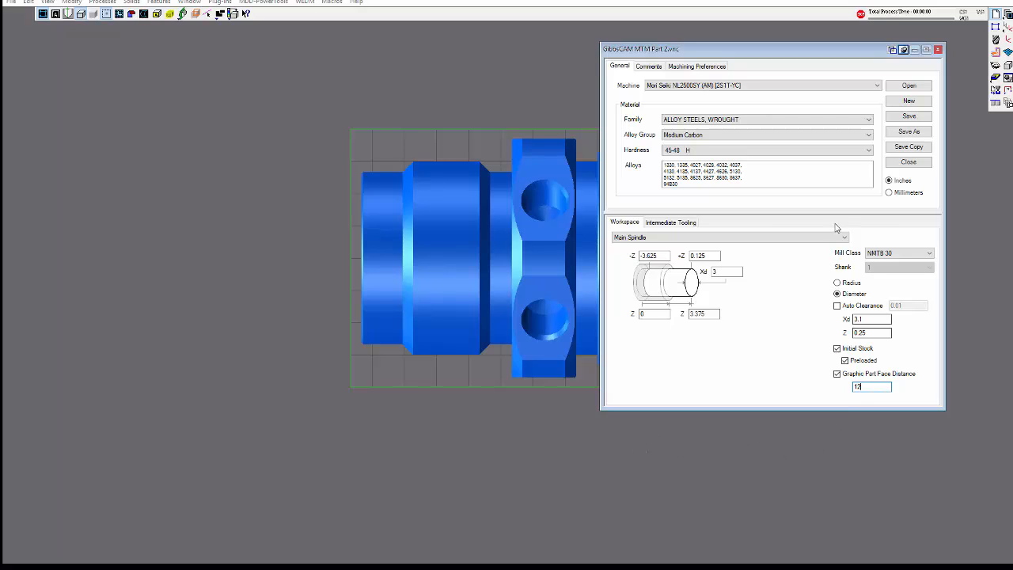
left_click(938, 51)
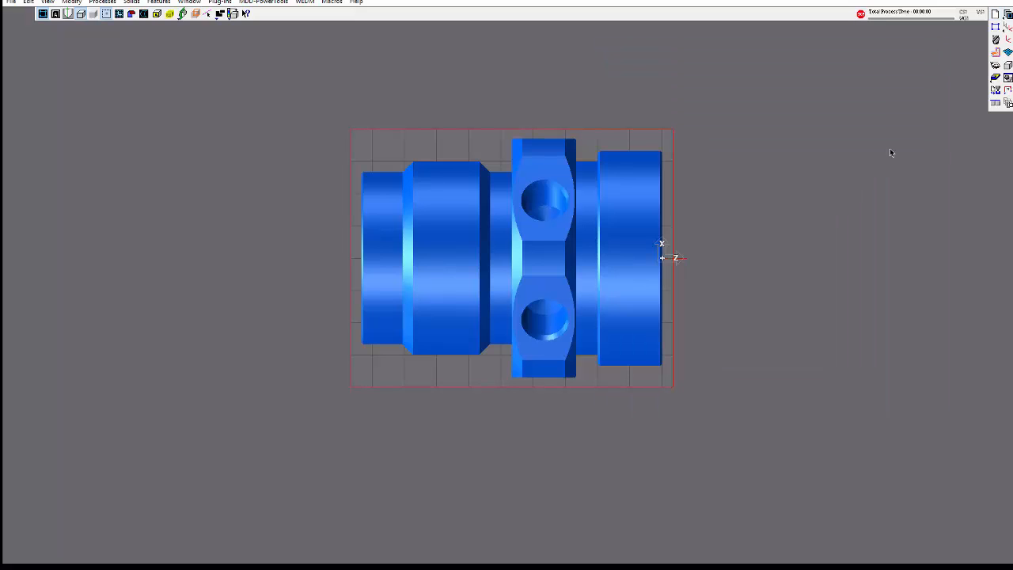
Hide the Sub Spindle part station so only the Main Spindle workspace is displayed
left_click(996, 65)
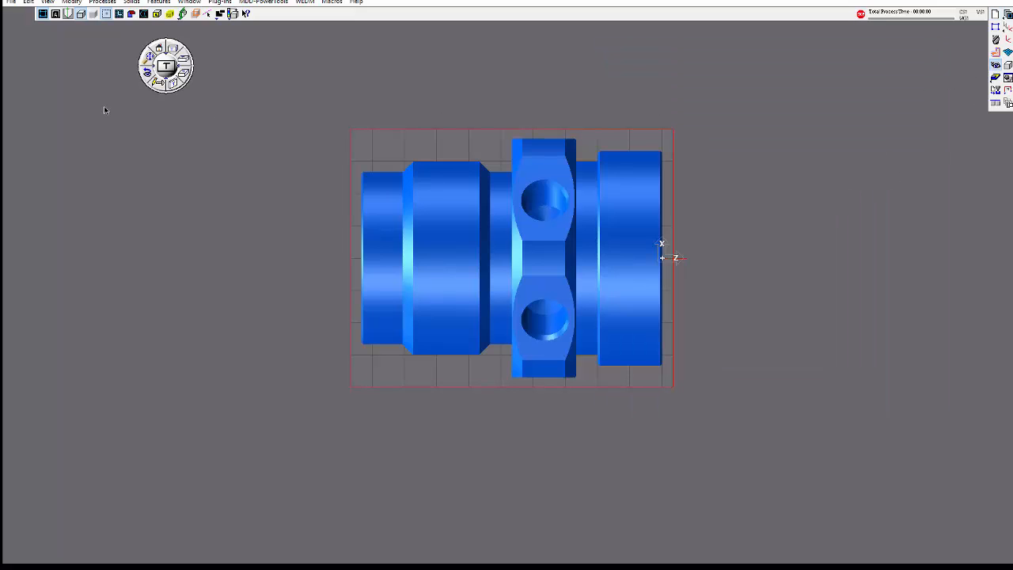
left_click(150, 60)
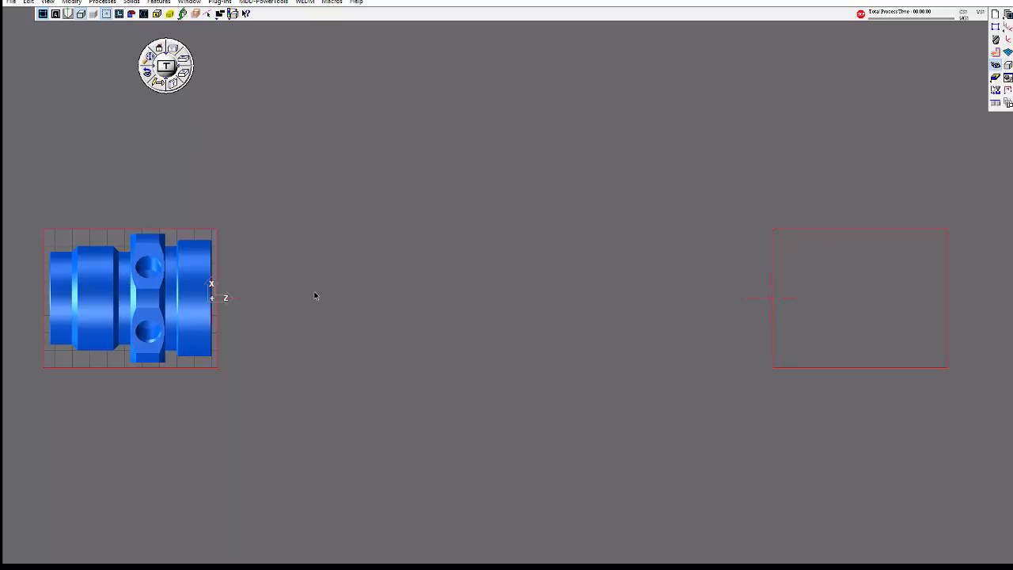
middle_click_drag(278, 314, 624, 361)
scroll(613, 353, "up", 10)
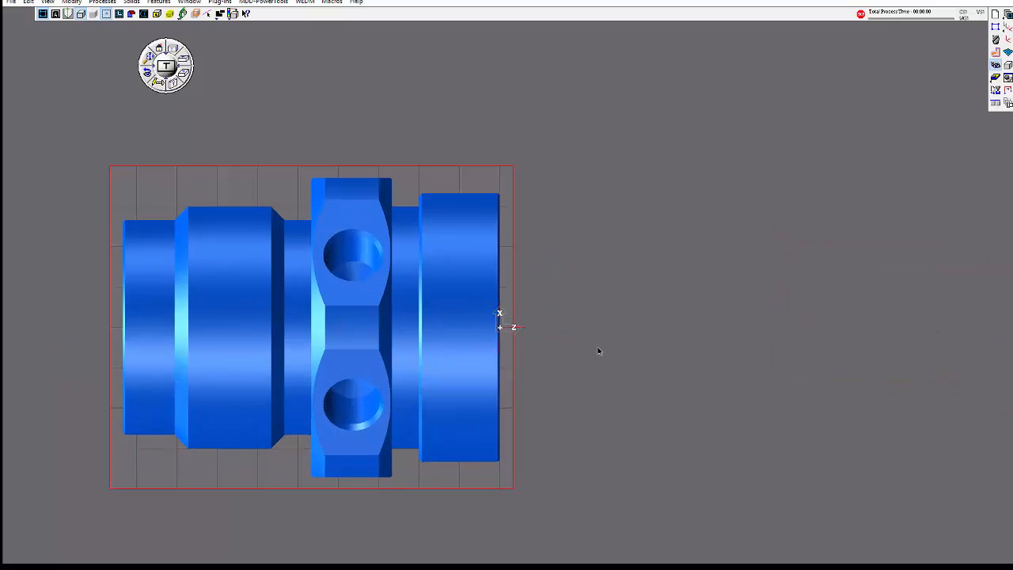
left_click(150, 60)
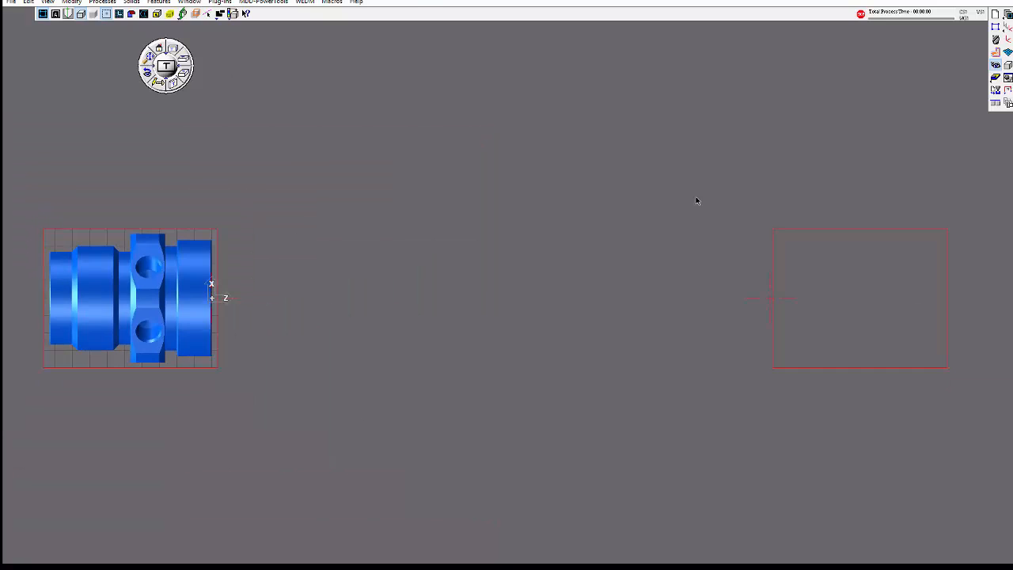
left_click(1008, 104)
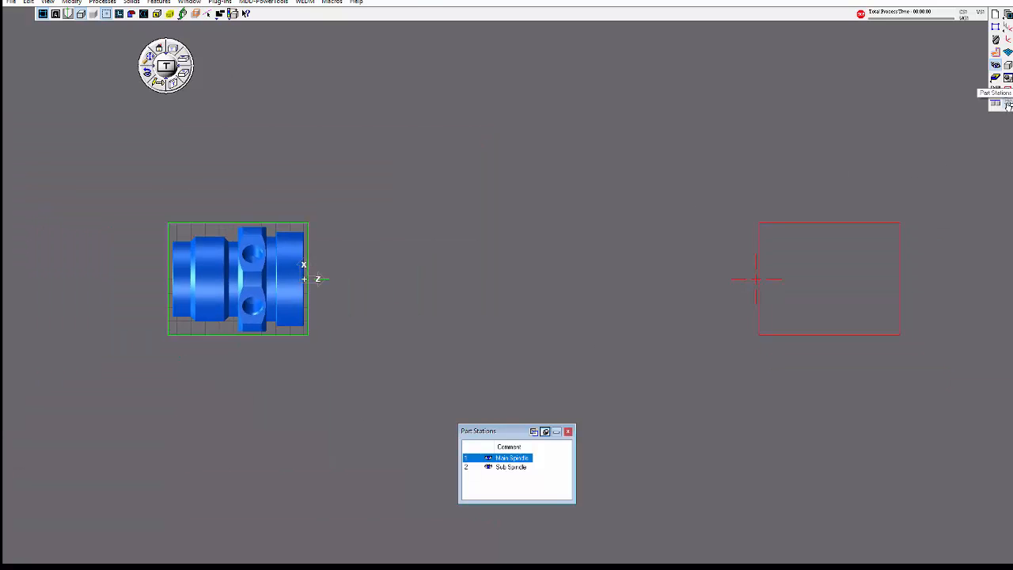
left_click(488, 467)
left_click(568, 432)
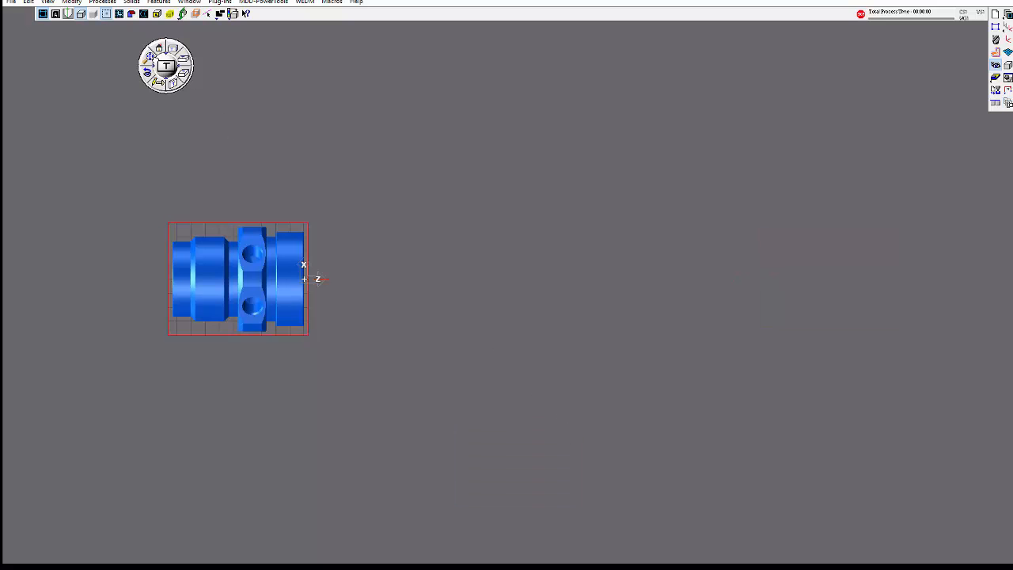
Select the solid part body and turn on the profiler in Slice Spun Body mode
left_click(149, 59)
scroll(530, 287, "down", 4)
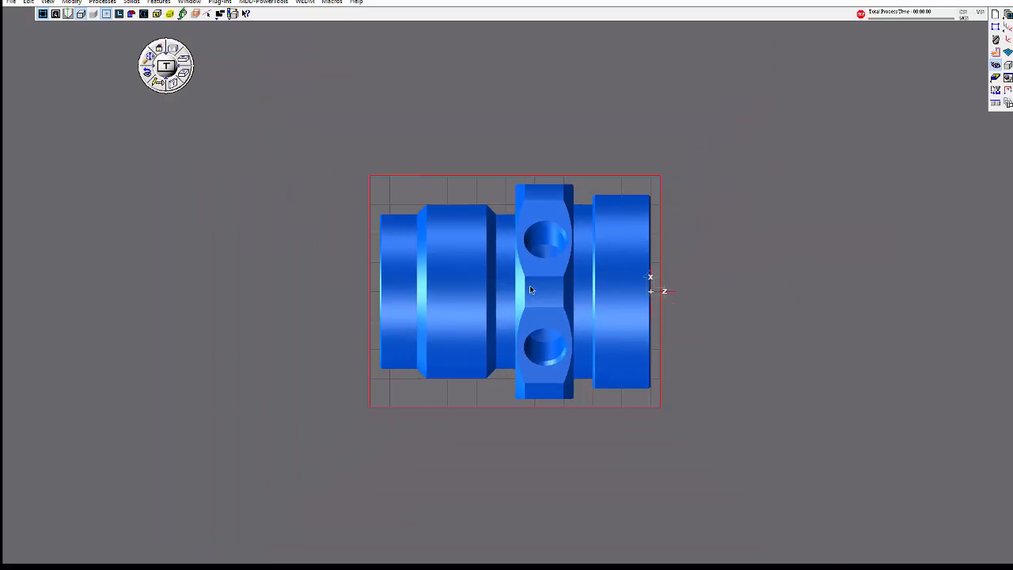
scroll(574, 320, "down", 2)
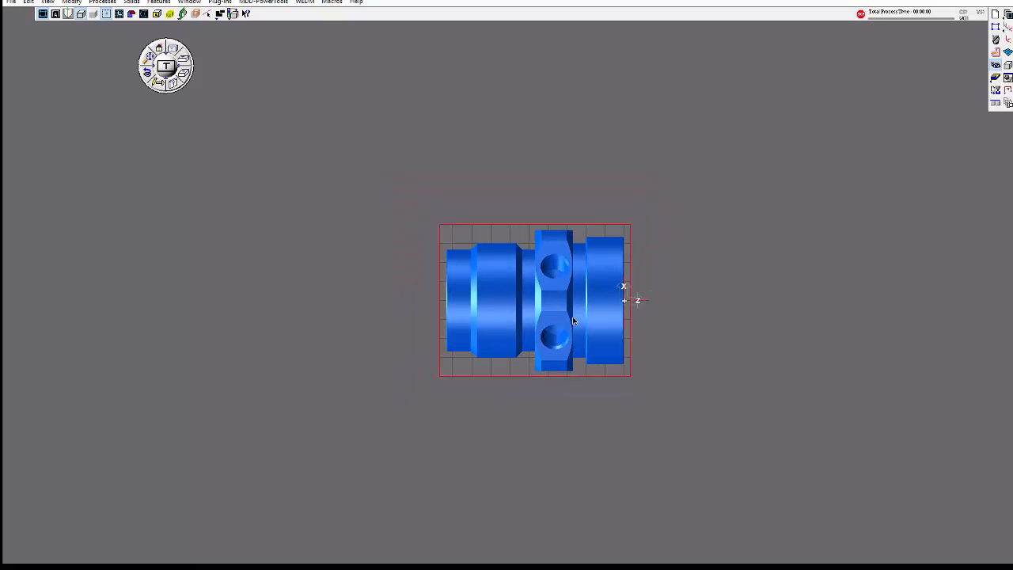
scroll(702, 299, "up", 3)
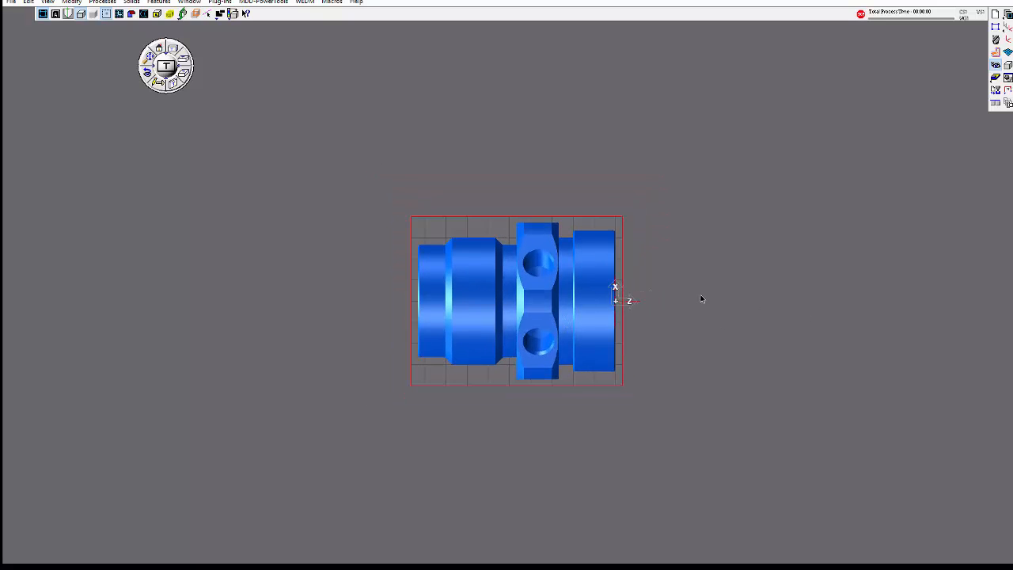
scroll(701, 299, "up", 1)
middle_click_drag(654, 353, 783, 355)
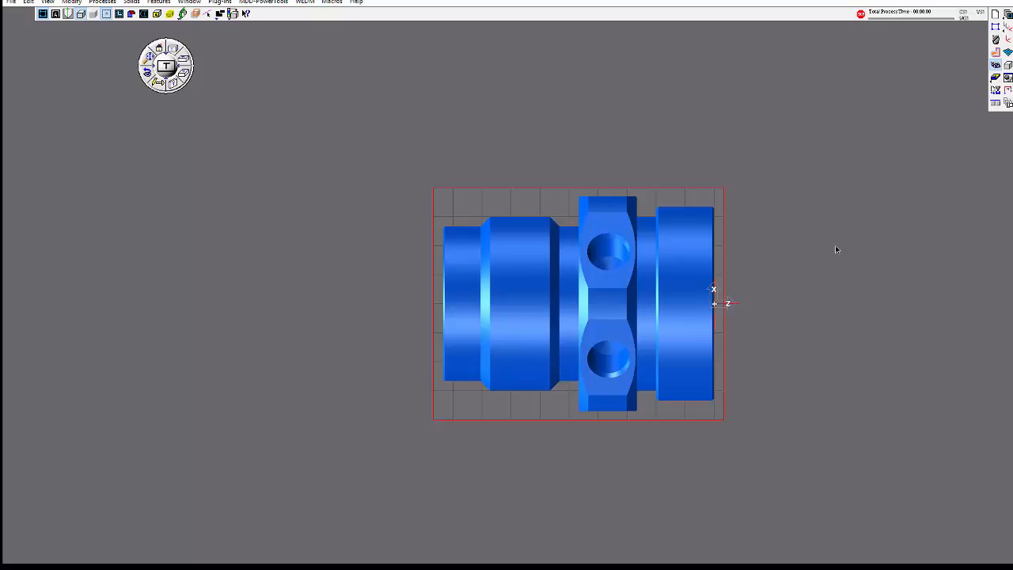
left_click(691, 278)
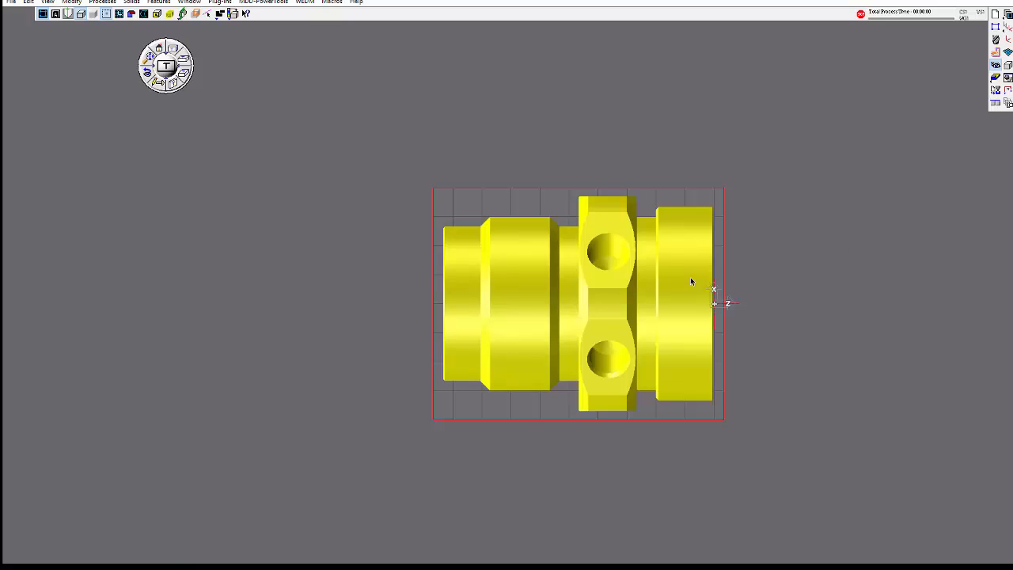
left_click(181, 16)
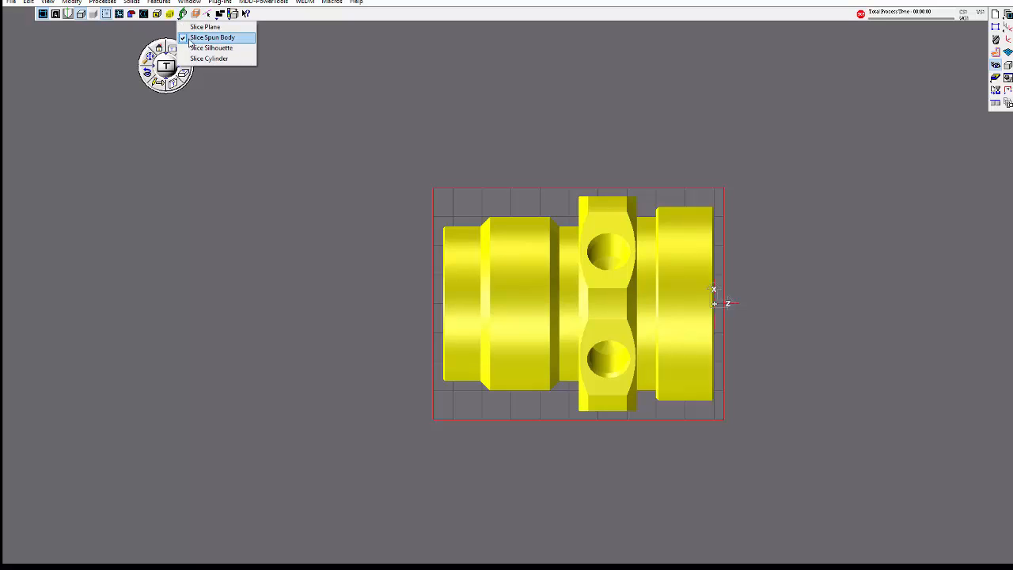
left_click(216, 38)
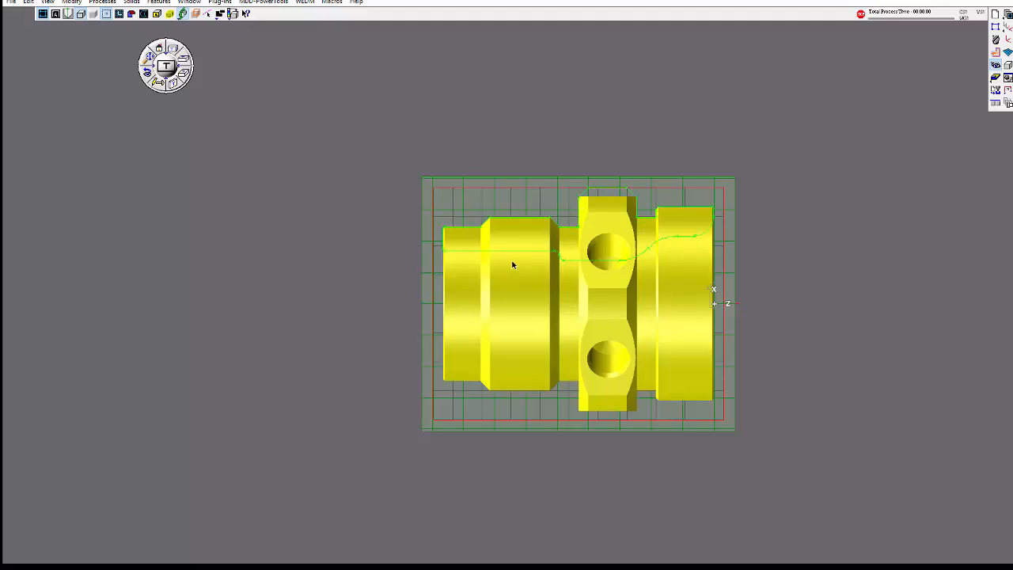
Extract the spun body's sliced profile as geometry and turn off the profiler
left_click(567, 262)
right_click(567, 262)
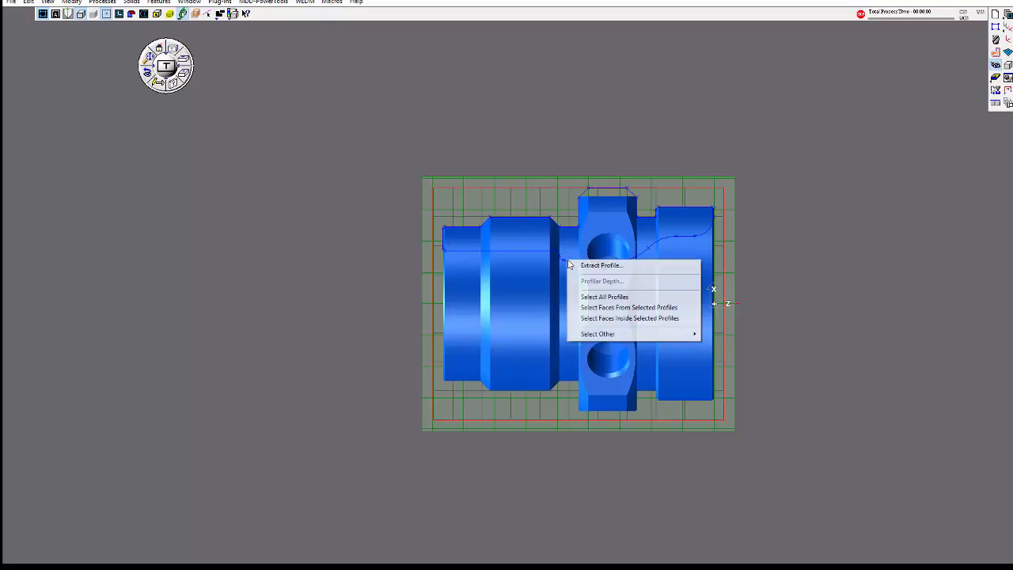
left_click(599, 265)
left_click(634, 172)
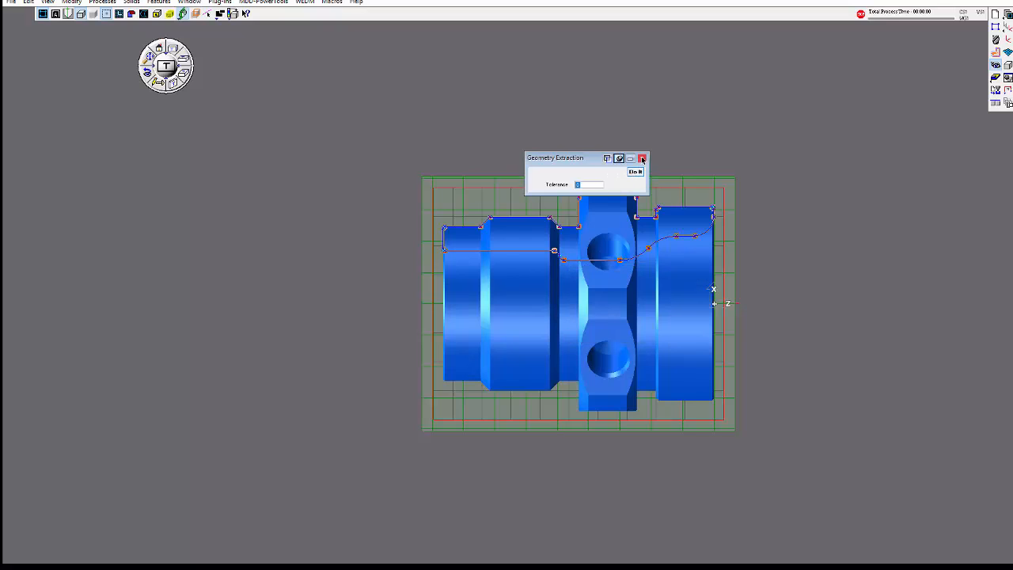
left_click(641, 158)
left_click(183, 14)
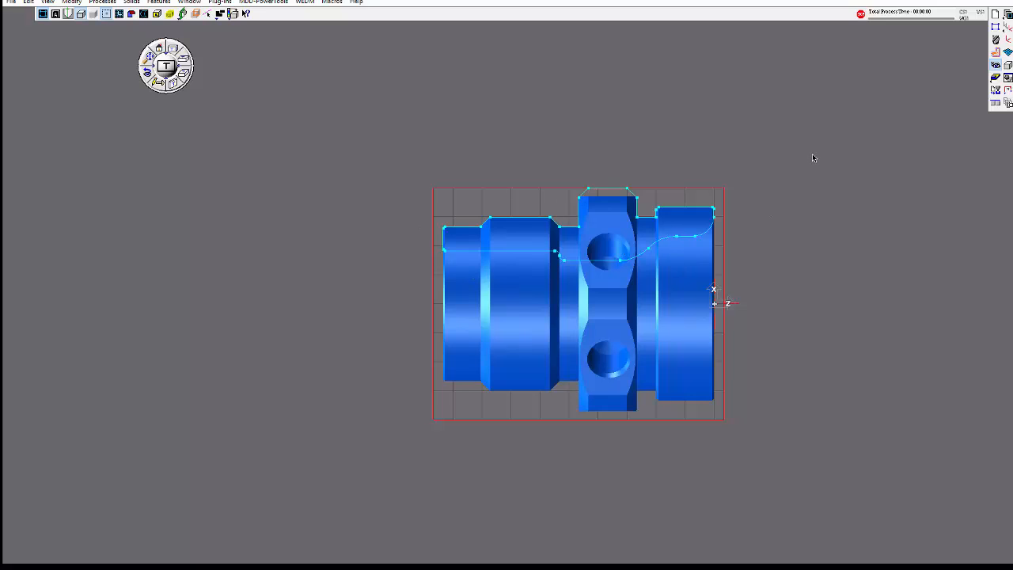
Review the TURNING and MILLING workgroups, leaving TURNING active, and close the workgroup list
left_click(1007, 14)
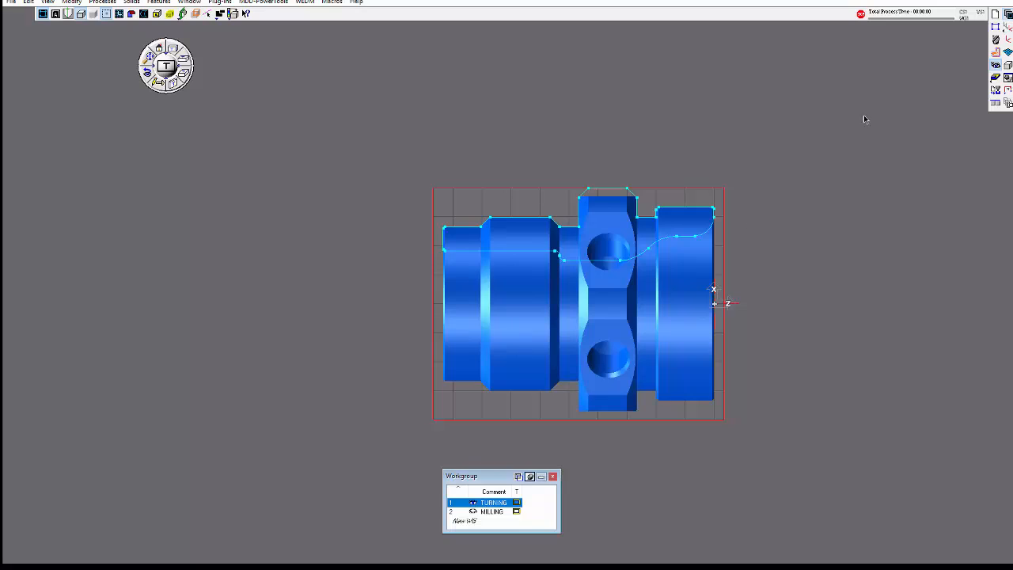
left_click_drag(489, 483, 775, 102)
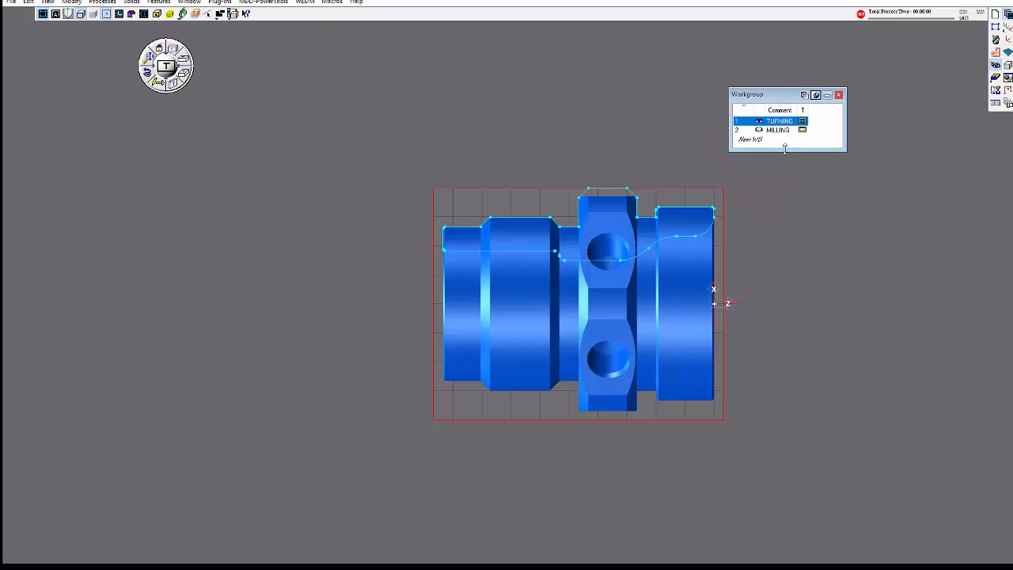
left_click(782, 131)
left_click(783, 121)
left_click(839, 96)
scroll(230, 156, "up", 2)
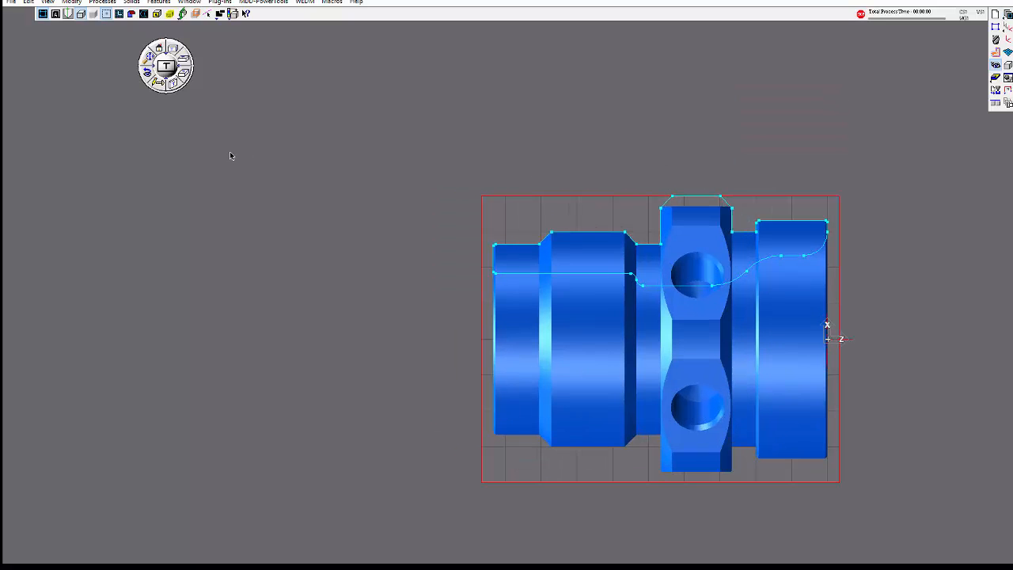
Open turning tool 1 and examine its turret position choices, offset number and Insert Face Up option
left_click(996, 51)
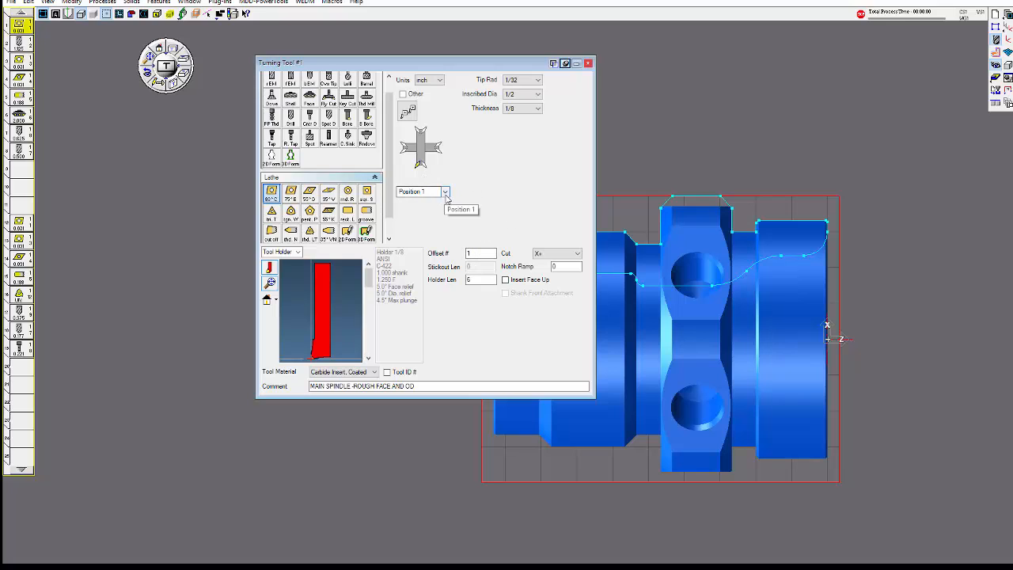
left_click(445, 193)
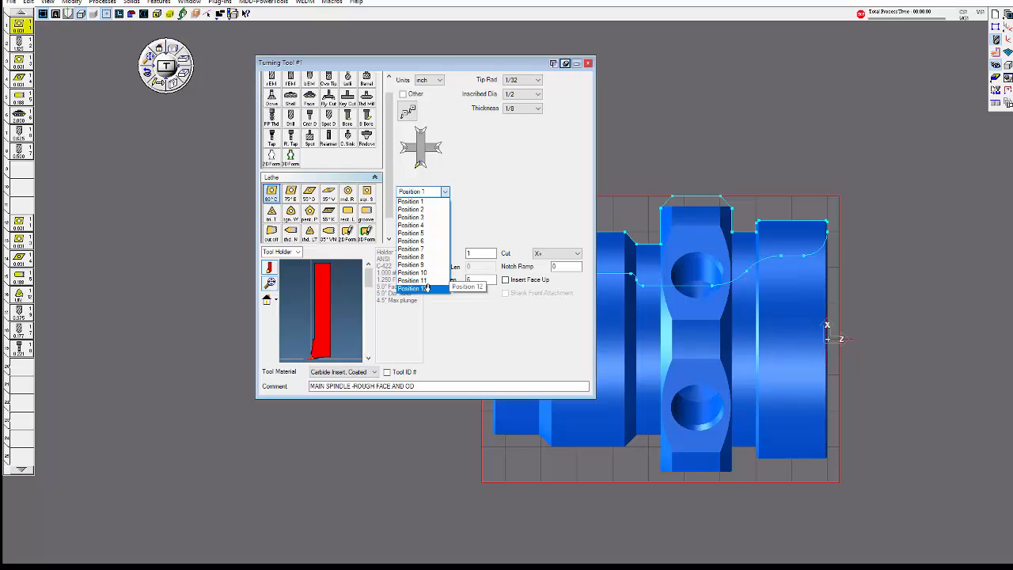
left_click(508, 172)
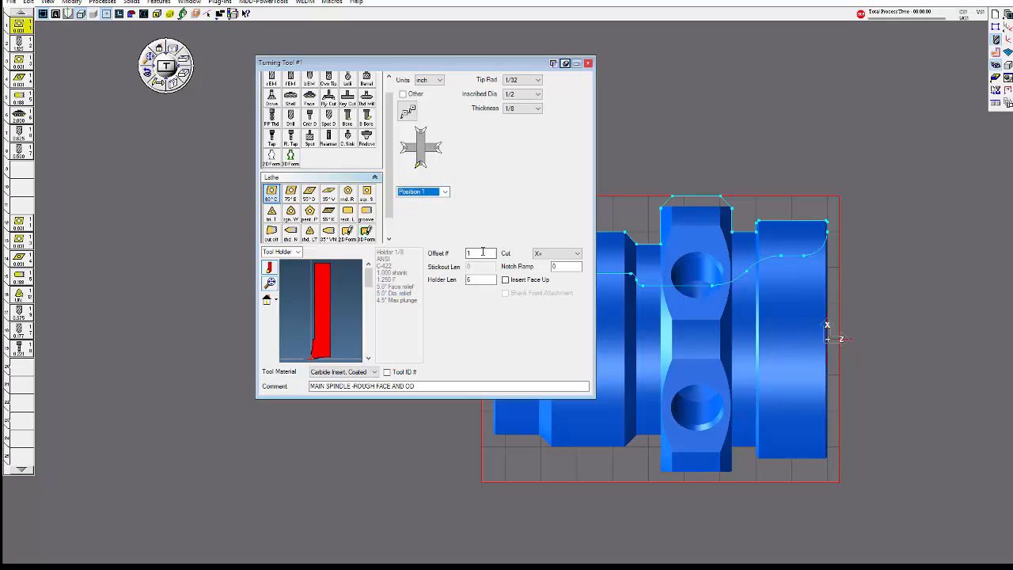
left_click_drag(482, 252, 445, 252)
left_click(506, 281)
left_click(506, 280)
Review the definitions, turret positions and offsets of main spindle tools 2 through 8, and close the tool details
left_click(29, 50)
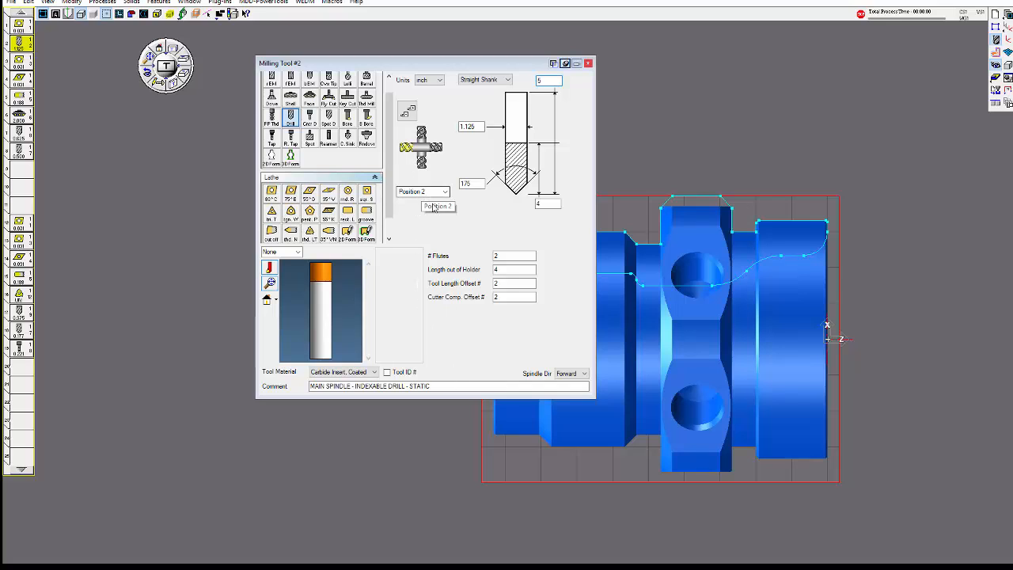
left_click(19, 61)
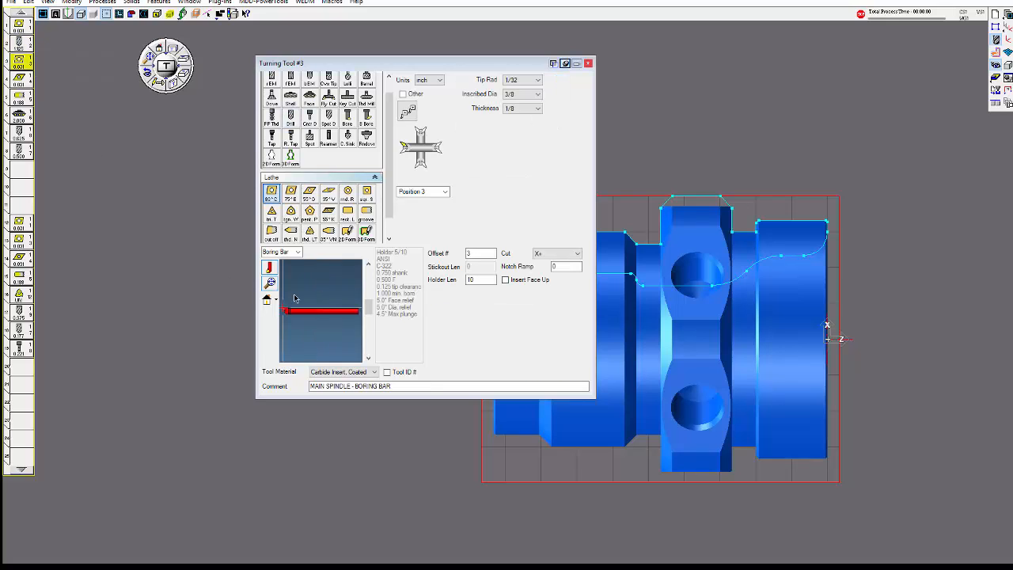
left_click(24, 80)
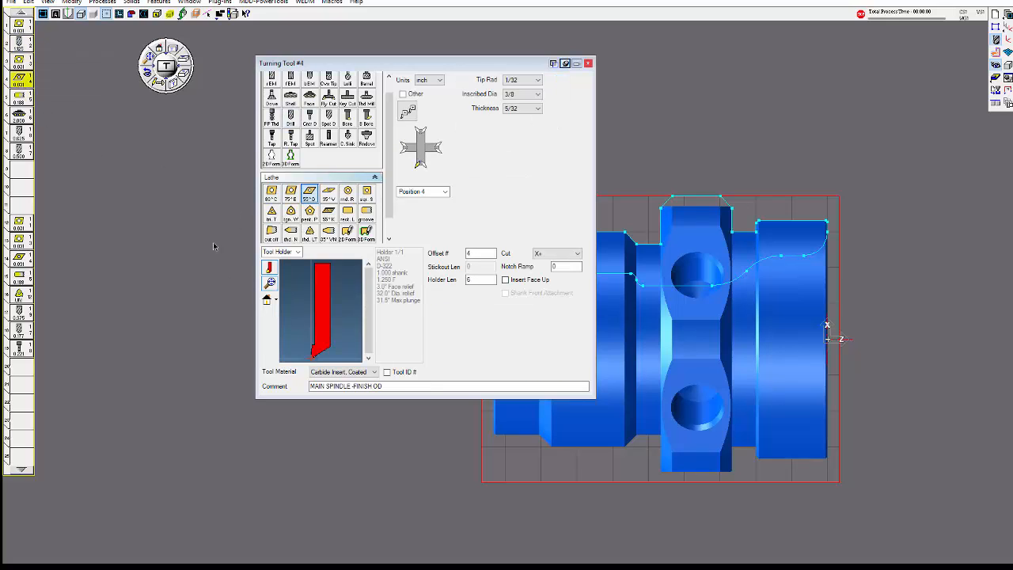
left_click(19, 96)
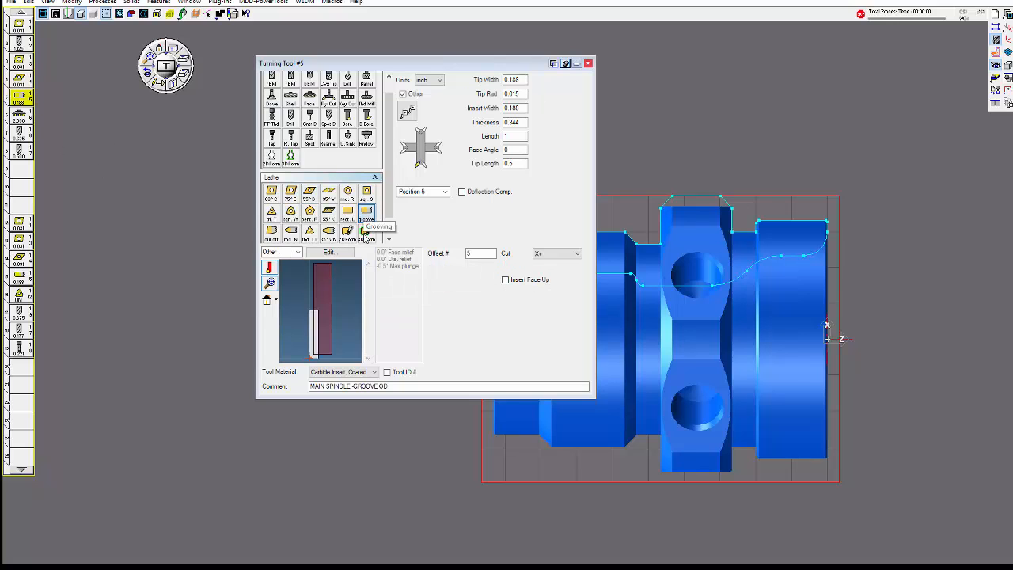
left_click(24, 117)
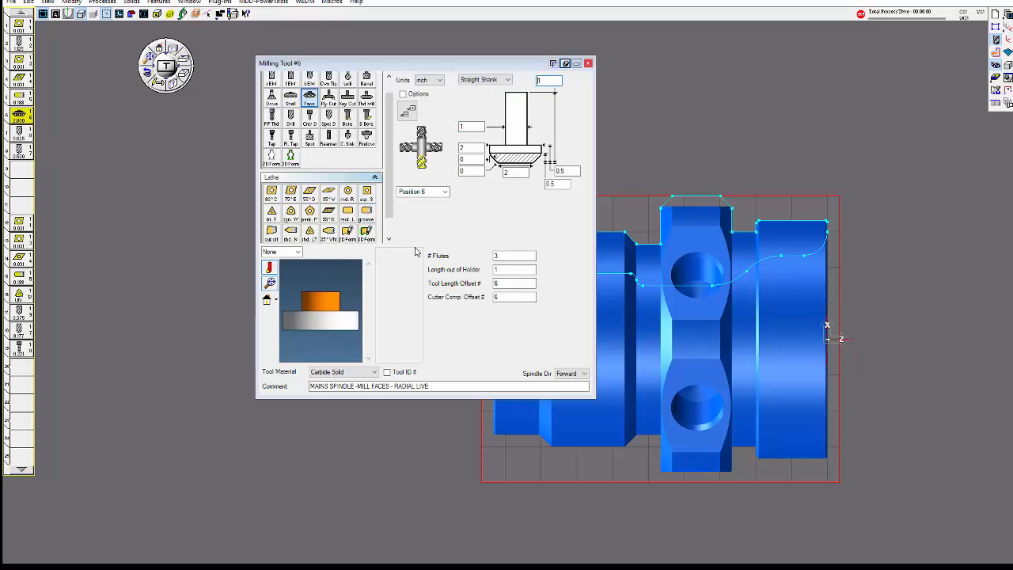
left_click(20, 132)
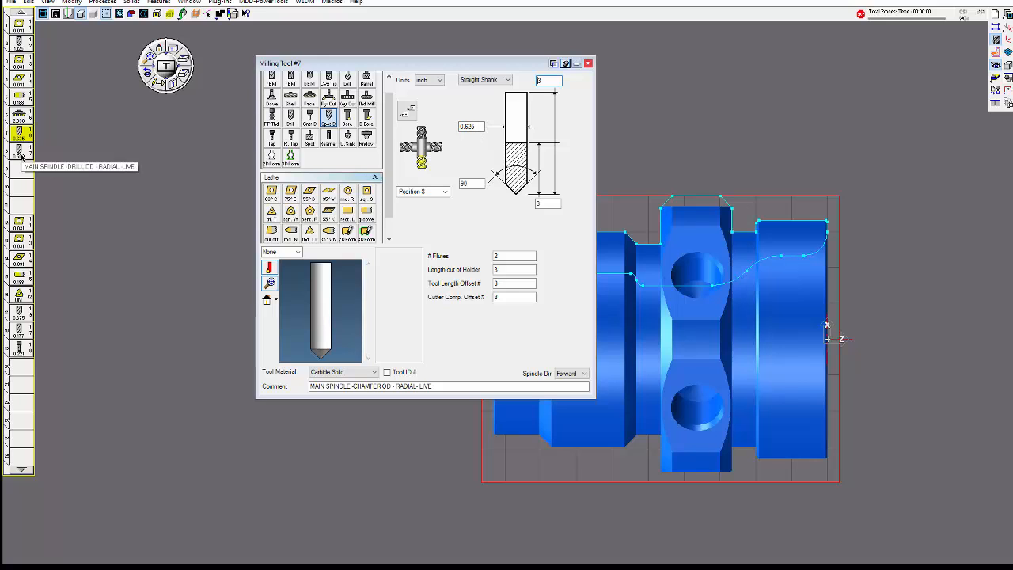
left_click(28, 157)
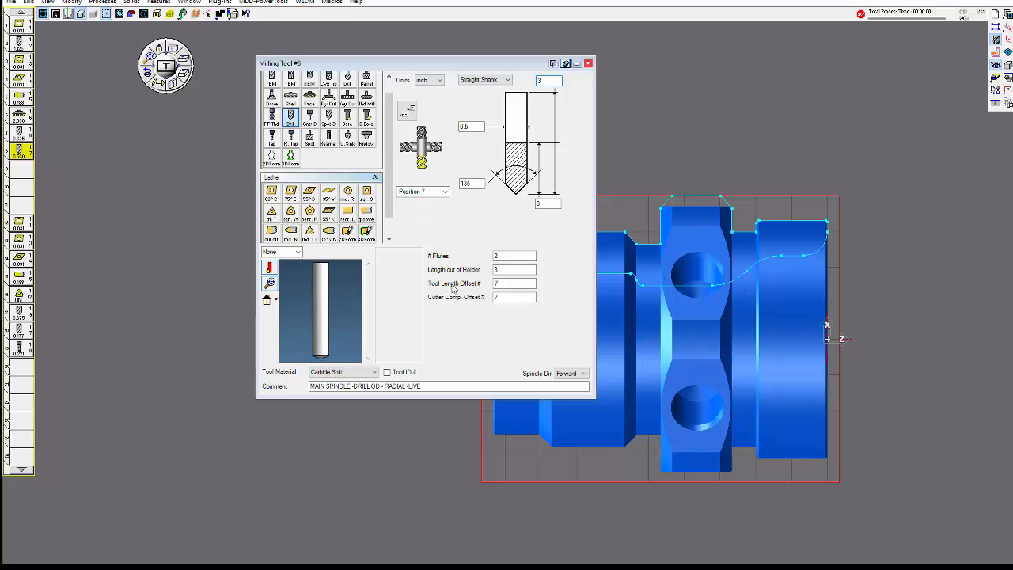
left_click(588, 64)
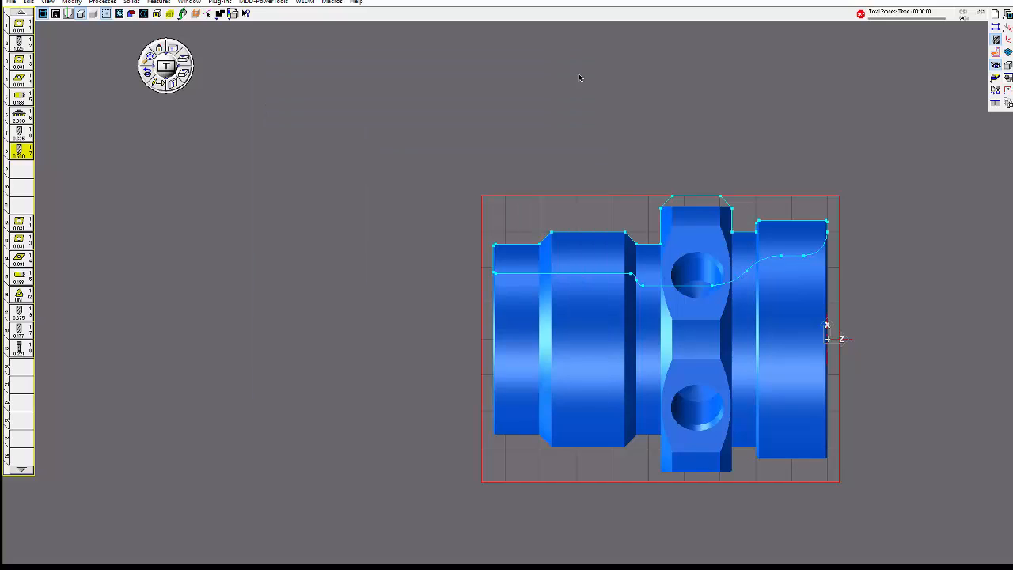
Review the sub spindle tools, checking the positions and offset numbers of tools 12, 13 and 19, and close the tool details
double_click(21, 225)
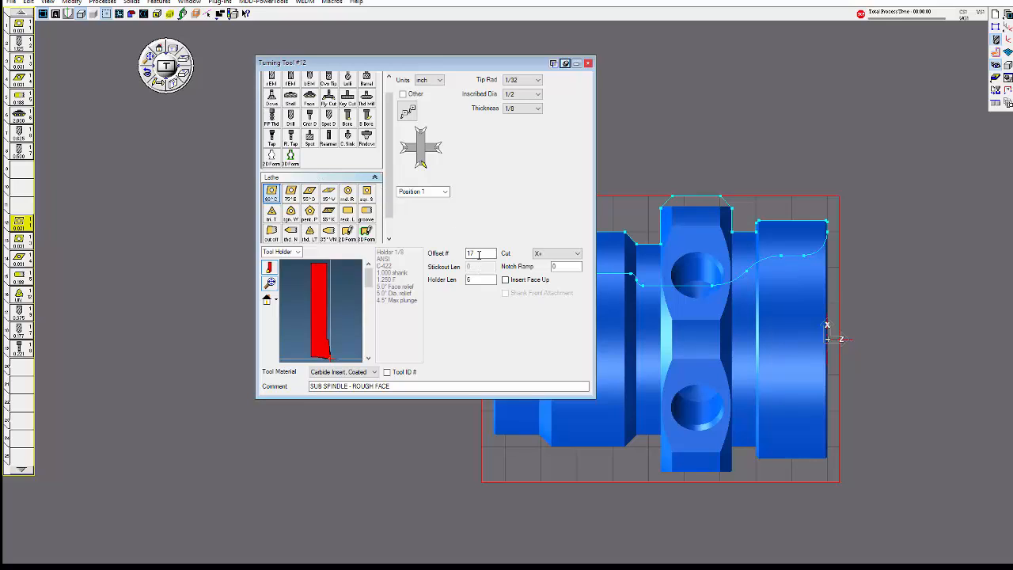
double_click(479, 254)
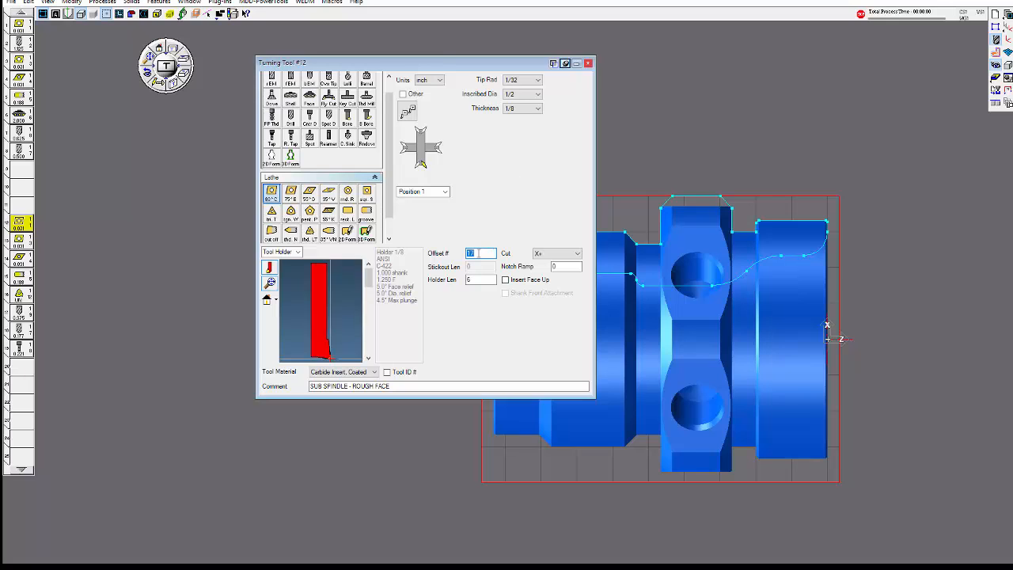
left_click(19, 241)
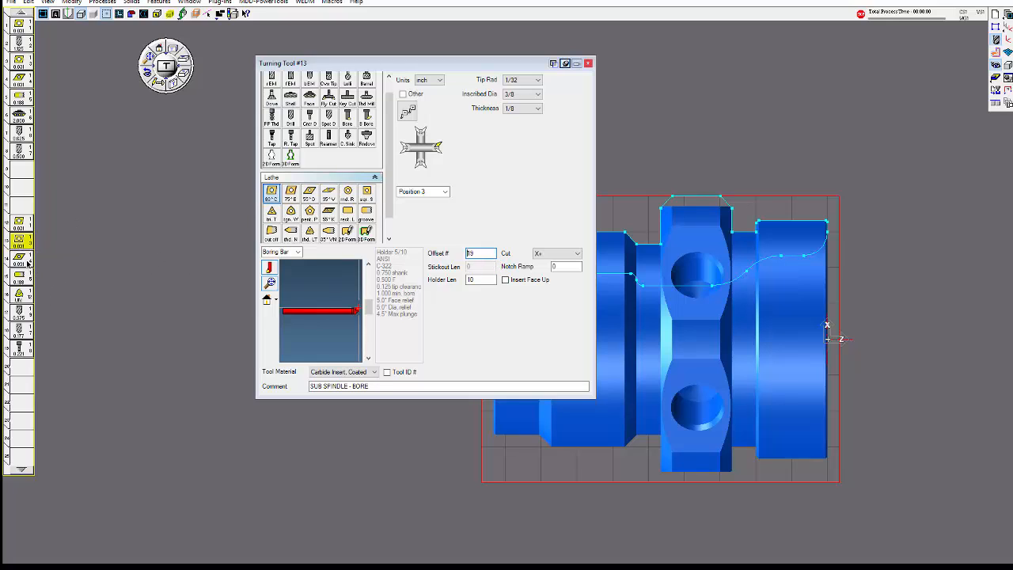
left_click(23, 227)
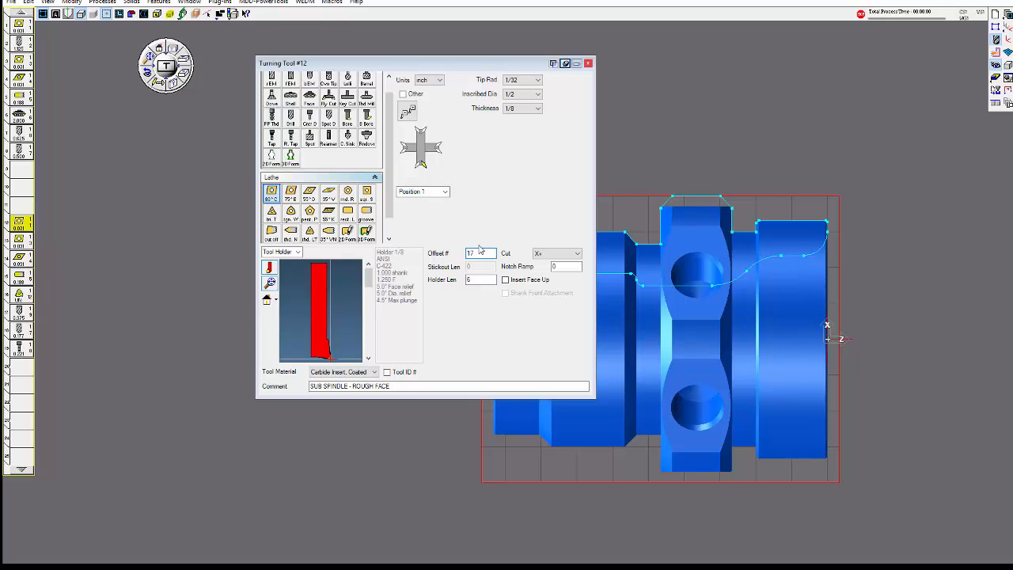
left_click(18, 332)
left_click(20, 348)
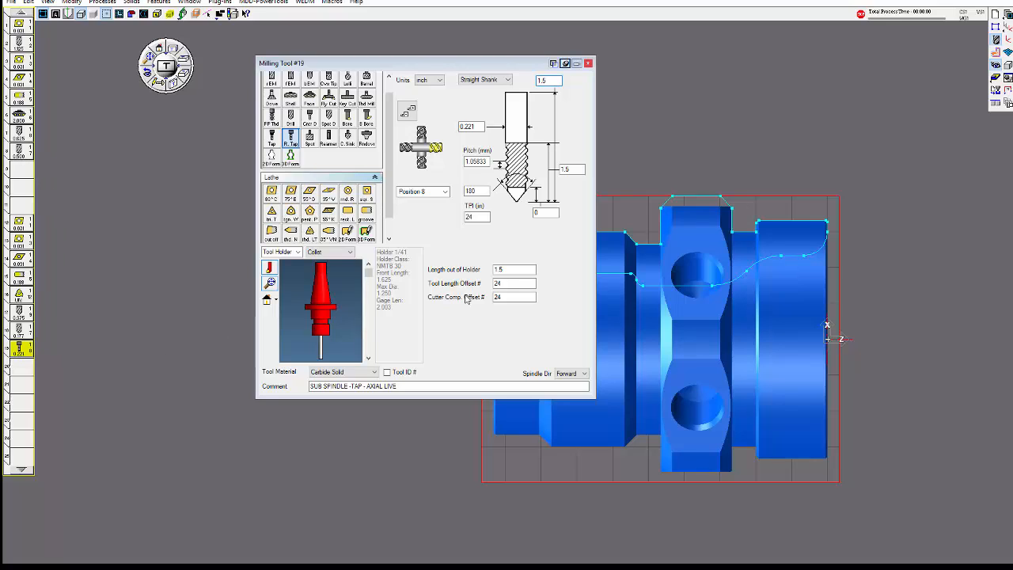
double_click(506, 283)
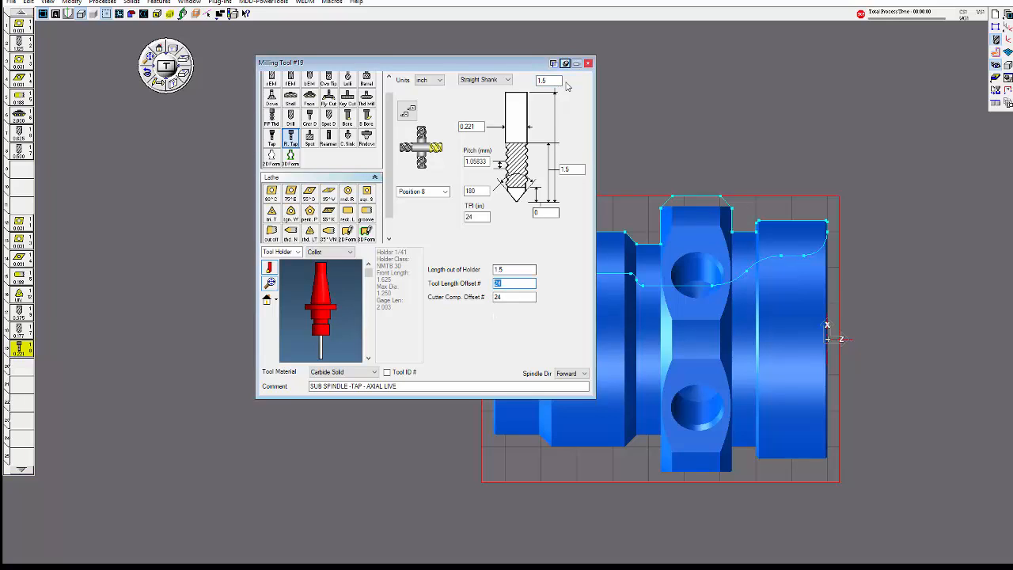
left_click(588, 63)
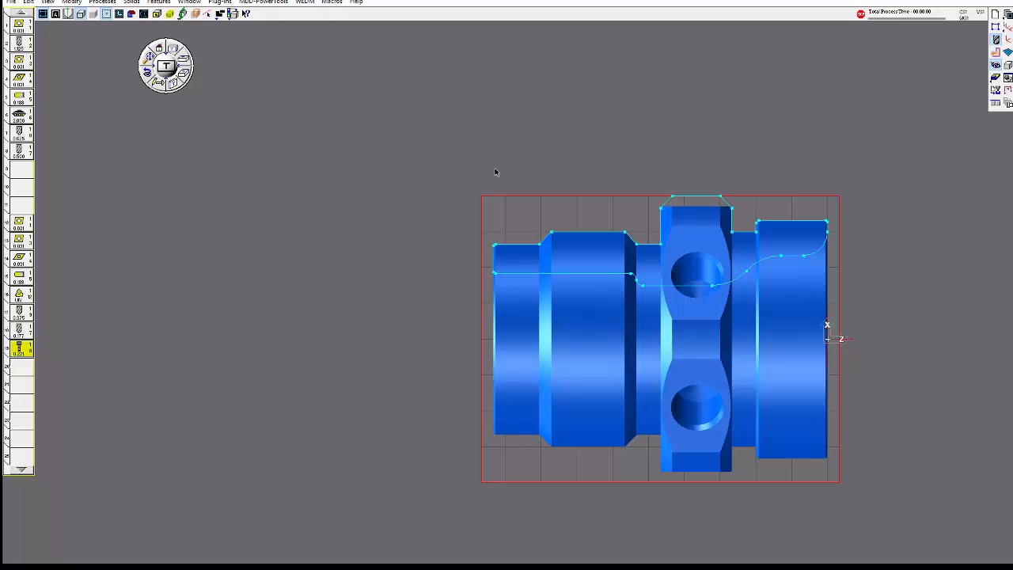
Show the machining operations and load operation 1's front face roughing process to check its clearance and cutting values
scroll(848, 209, "up", 4)
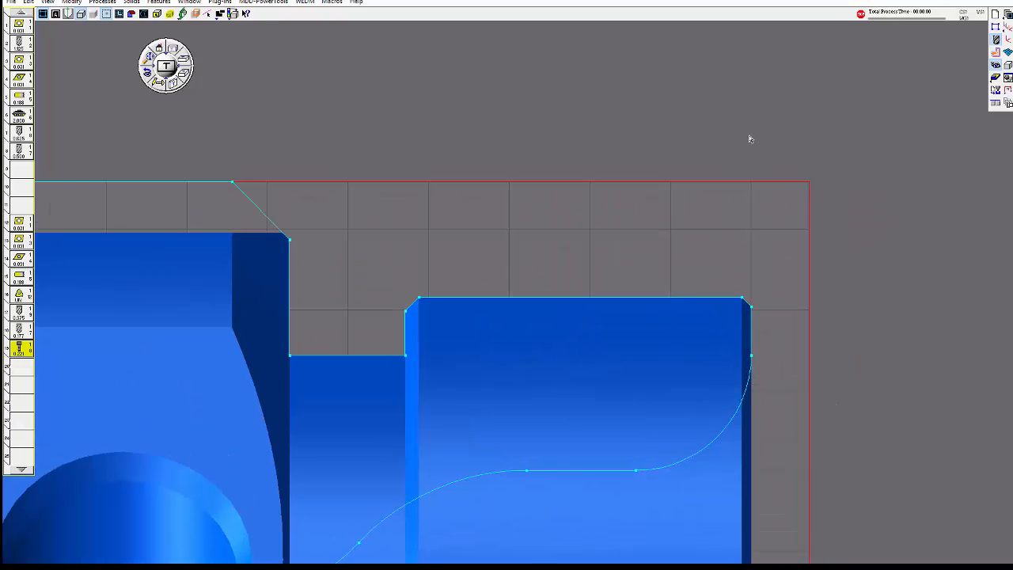
scroll(226, 164, "down", 5)
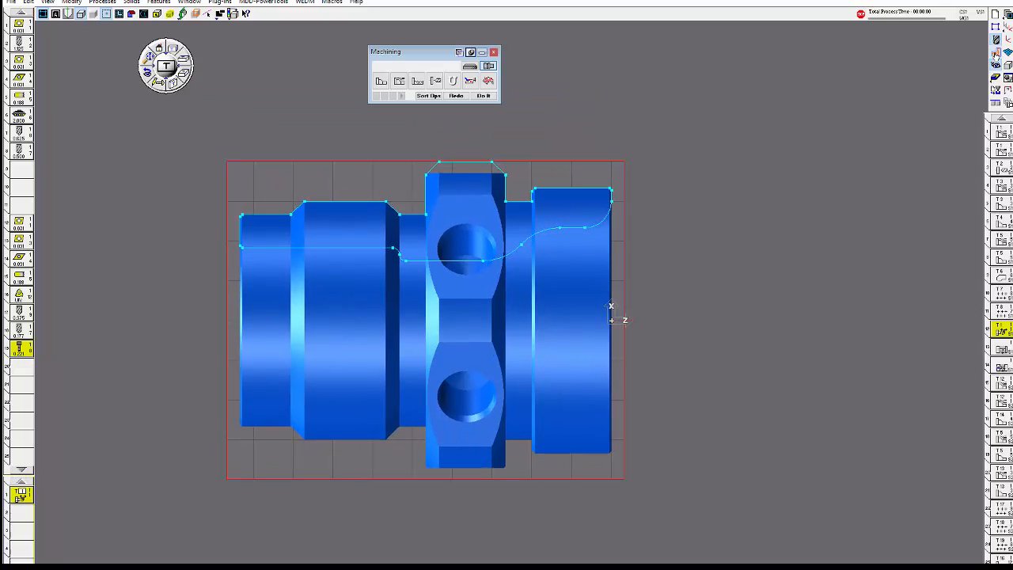
left_click(995, 53)
middle_click_drag(665, 226, 742, 263)
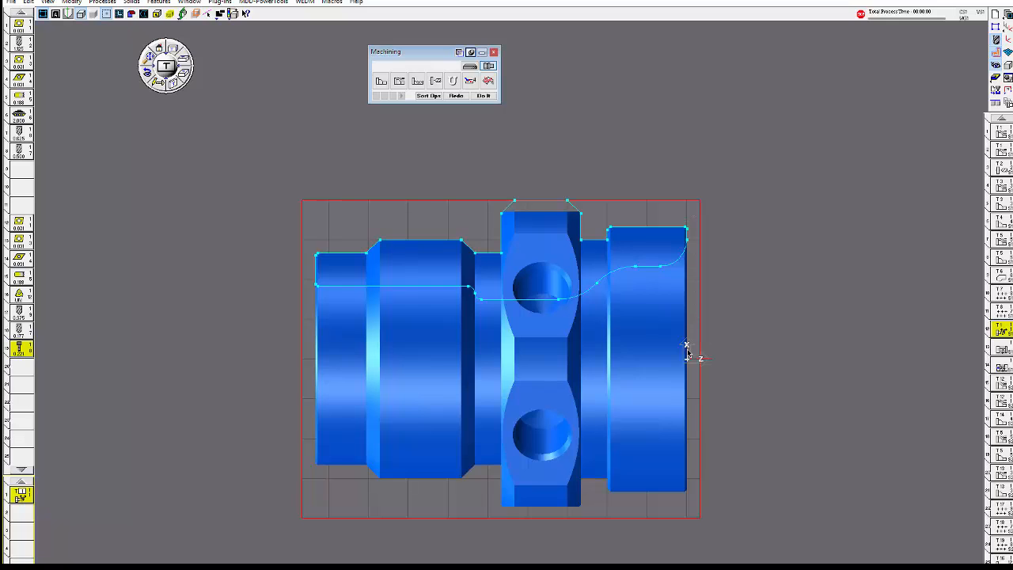
left_click(1000, 132)
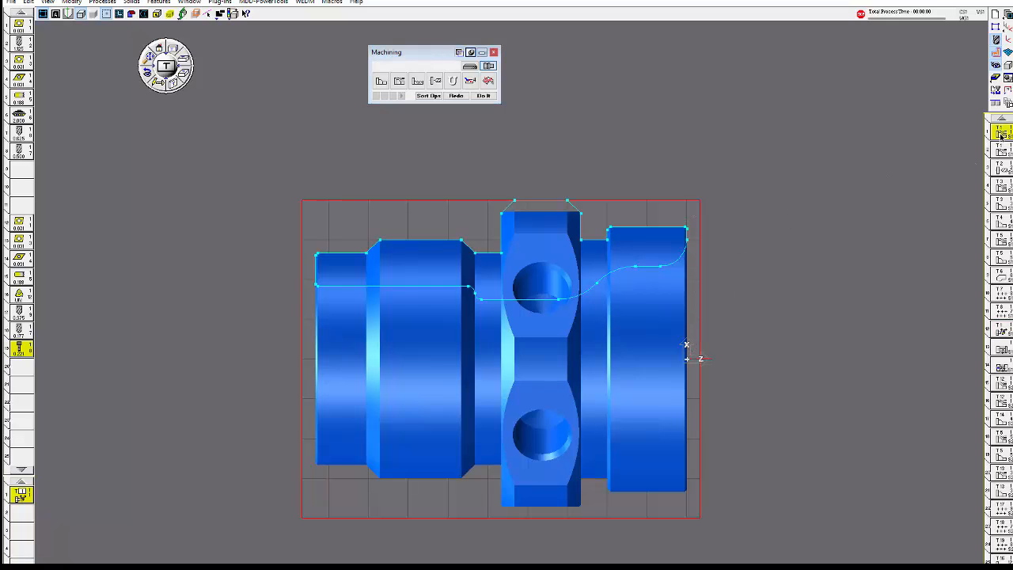
left_click_drag(697, 308, 192, 144)
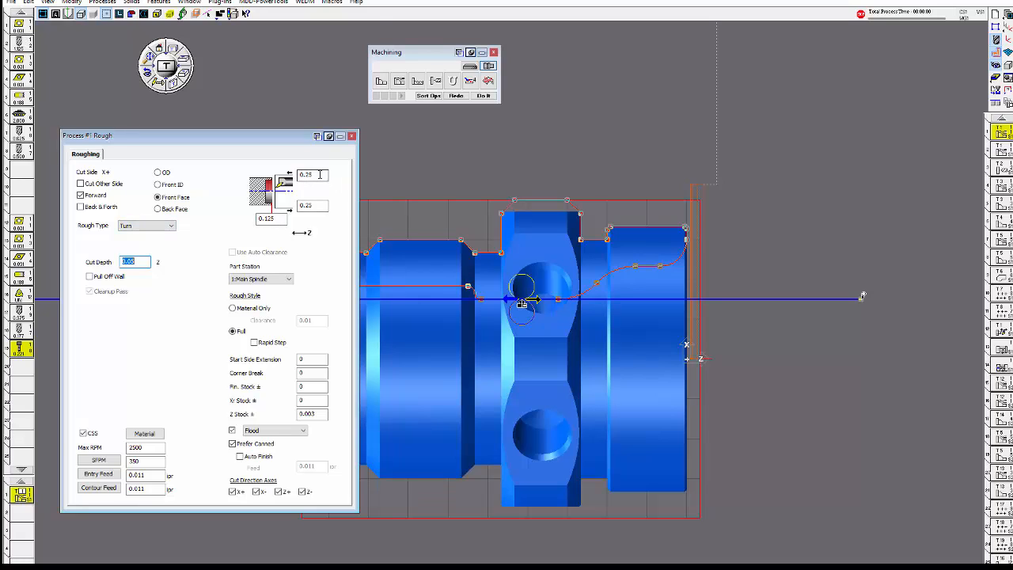
left_click(283, 221)
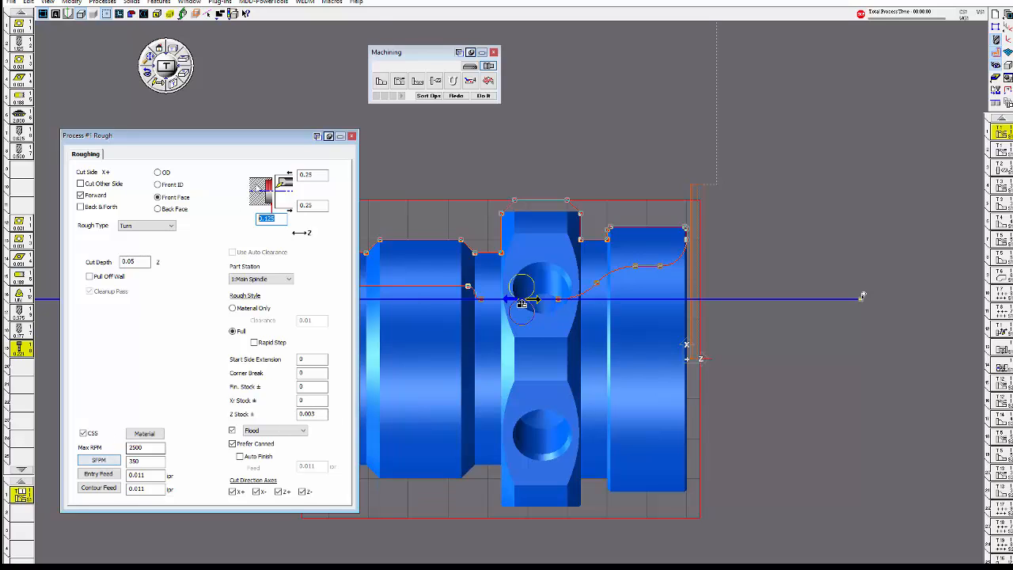
left_click(351, 137)
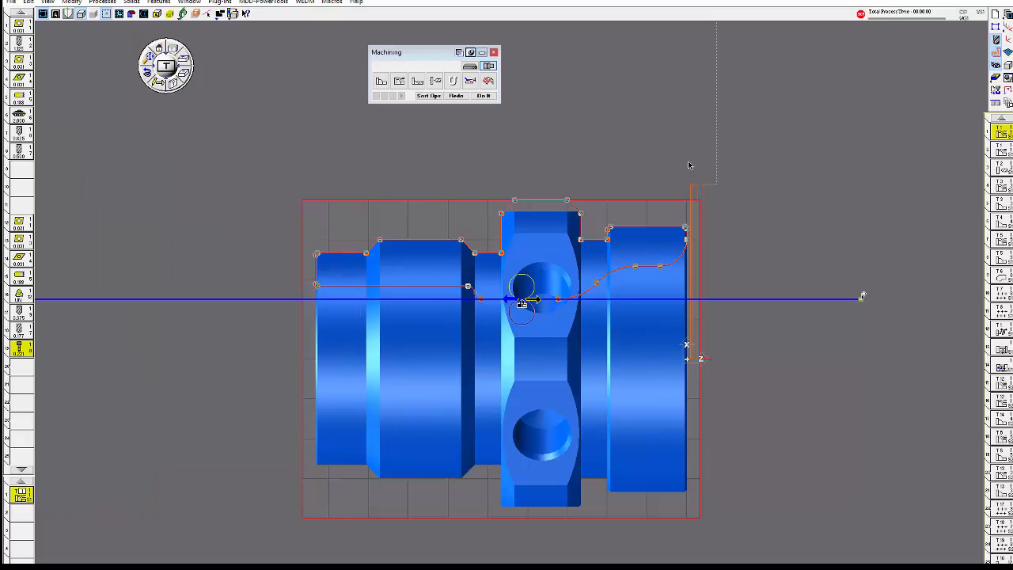
Pick the front face line as the cut shape, running from above the stock down to the centerline, and redo the facing operation
left_click(688, 235)
left_click_drag(687, 230, 687, 187)
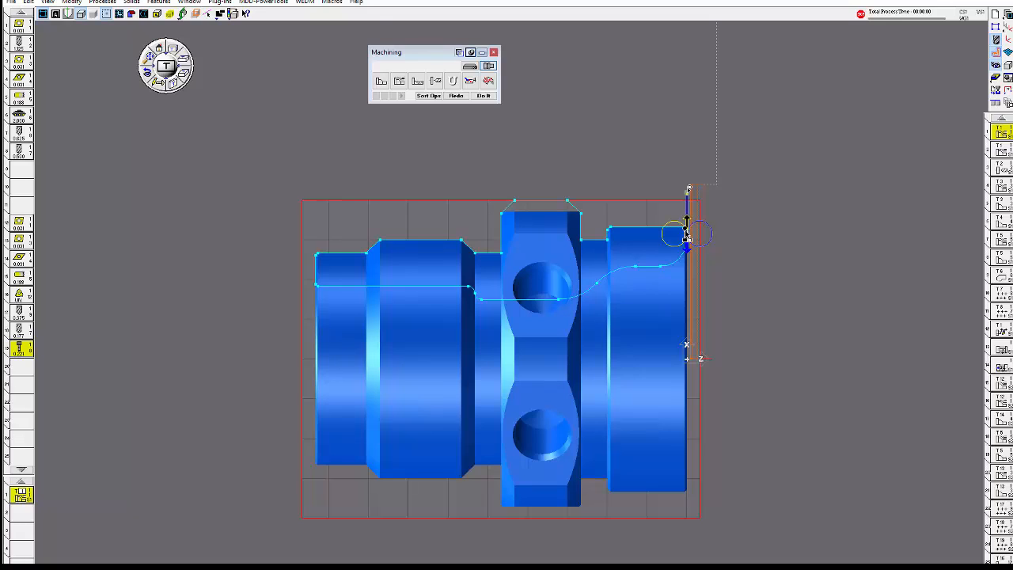
left_click(684, 354)
left_click(459, 97)
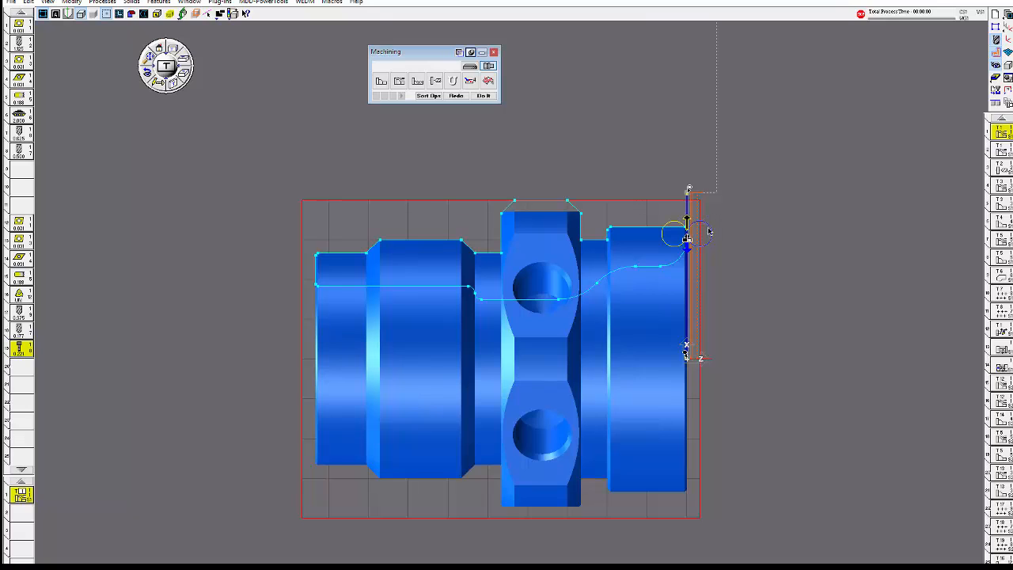
Load operation 2's OD roughing process and examine its clearance diameters, stock diameter and finish stock allowances
double_click(1001, 150)
left_click_drag(279, 139, 283, 113)
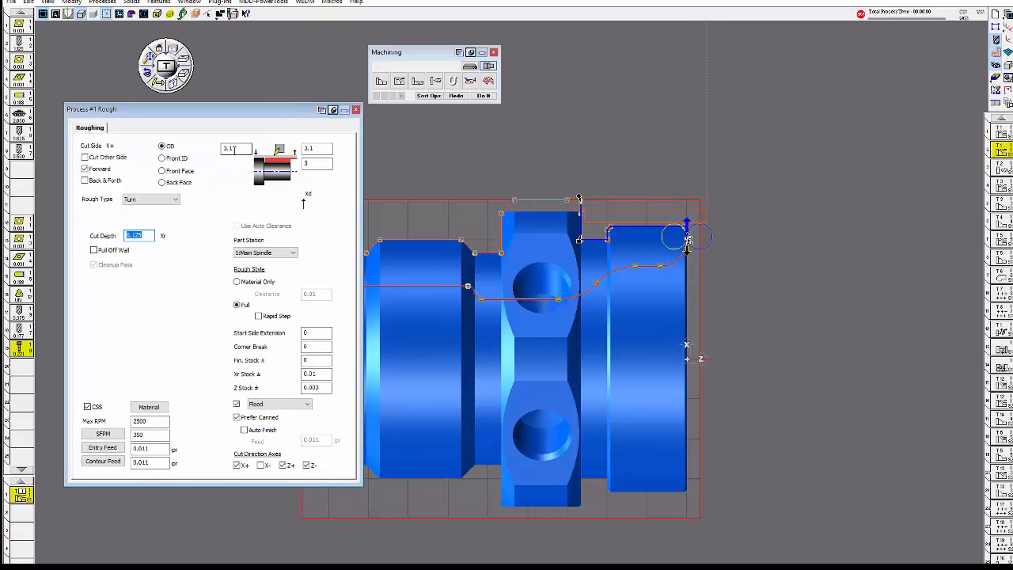
double_click(228, 148)
double_click(316, 148)
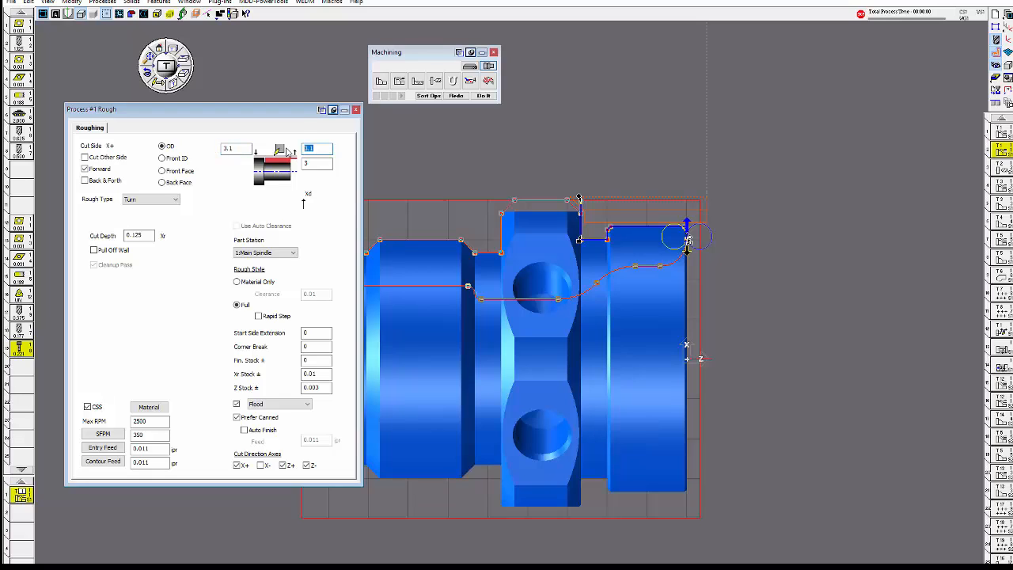
left_click_drag(318, 164, 295, 163)
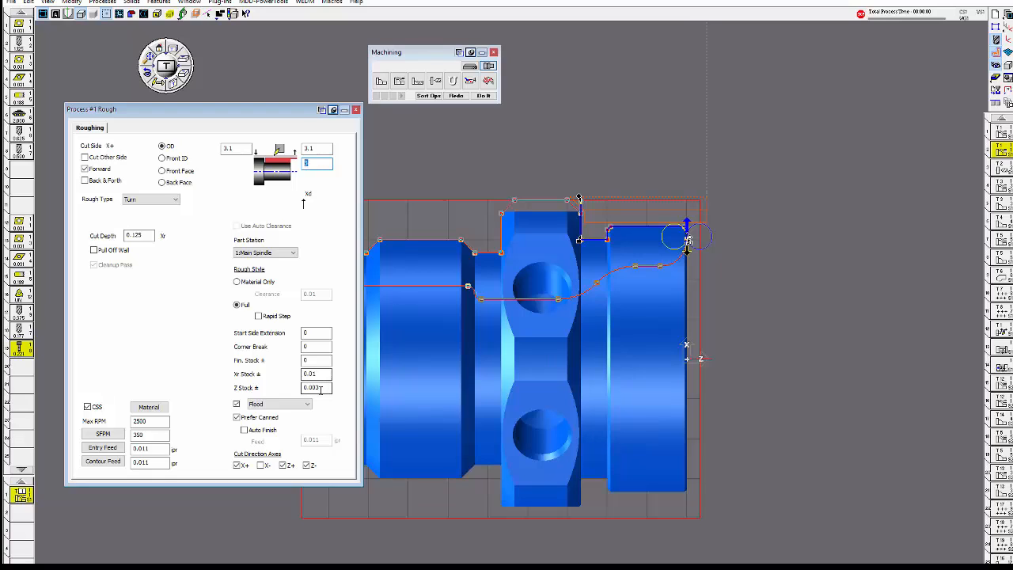
left_click(356, 110)
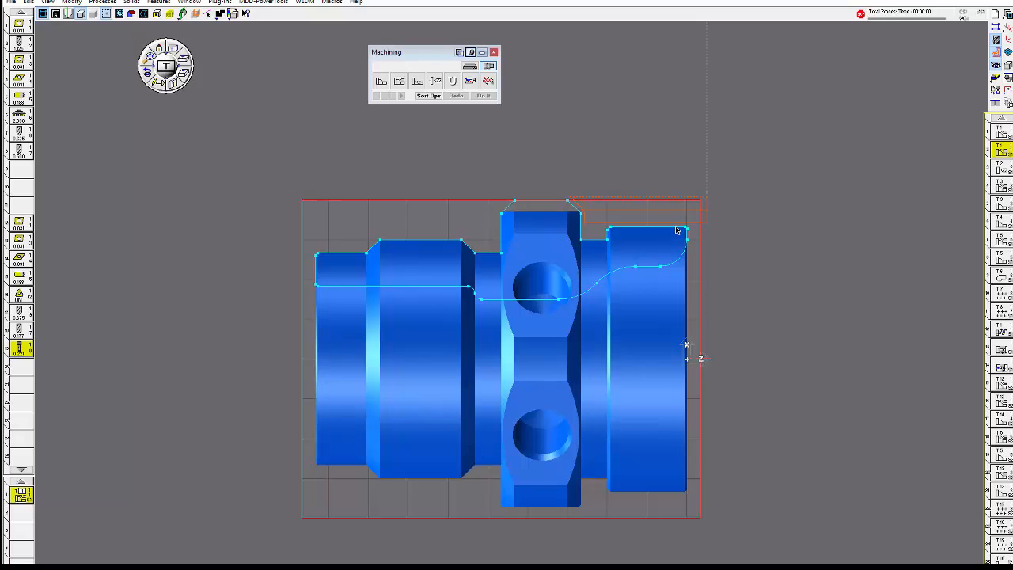
Pick the front OD line as the roughing cut shape and move its start point to 0.25
left_click(675, 228)
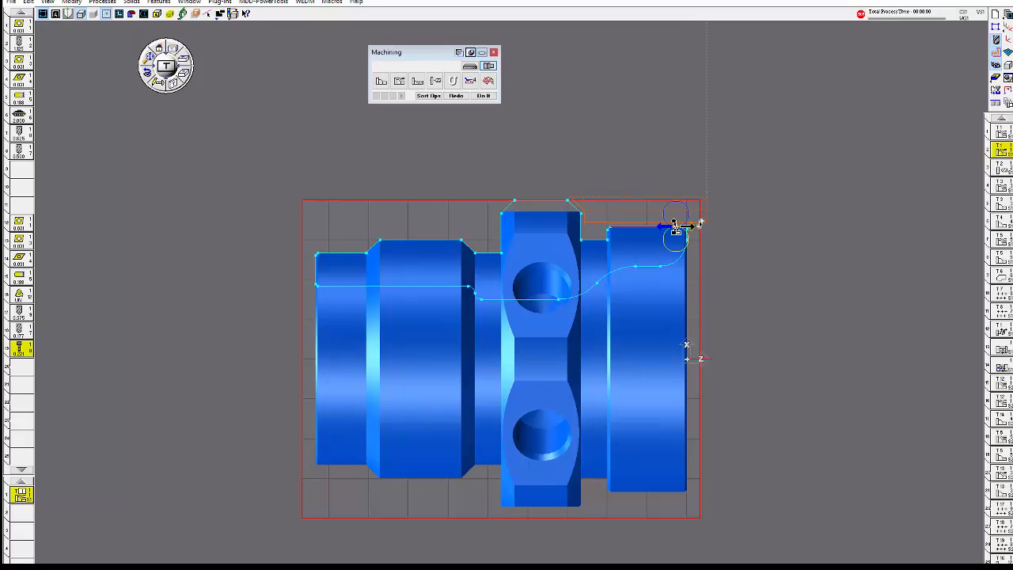
right_click(702, 224)
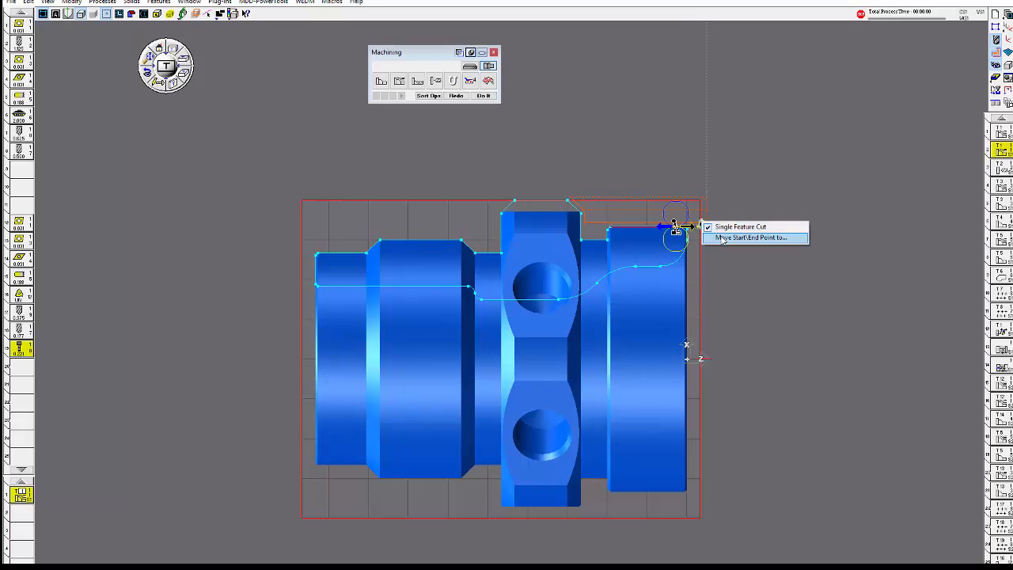
left_click(723, 238)
type(".20")
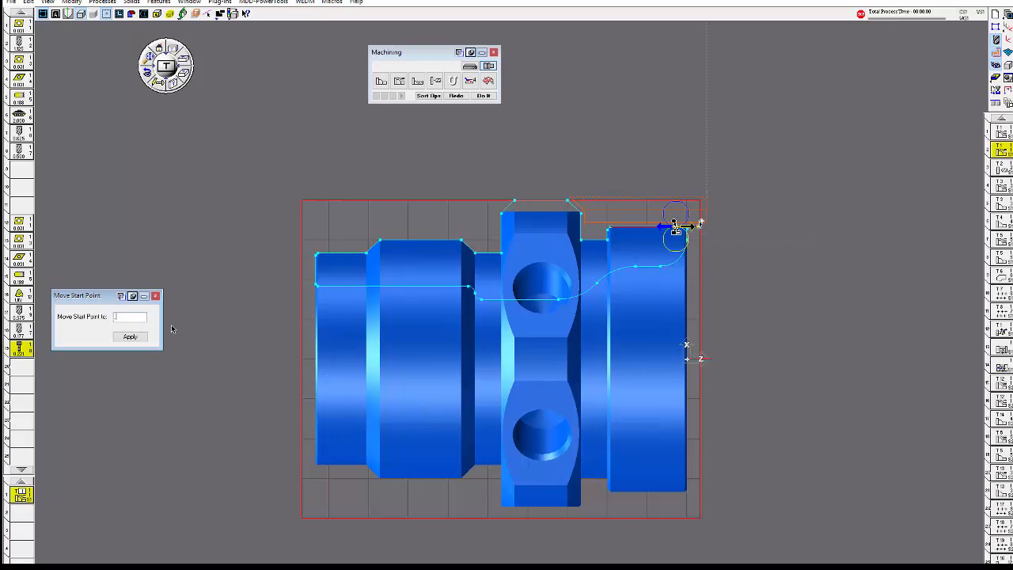
key("BackSpace")
type("50")
key("Return")
End the roughing cut on the flange's top line, extend it past the flange's far side, and redo the operation
left_click(534, 201)
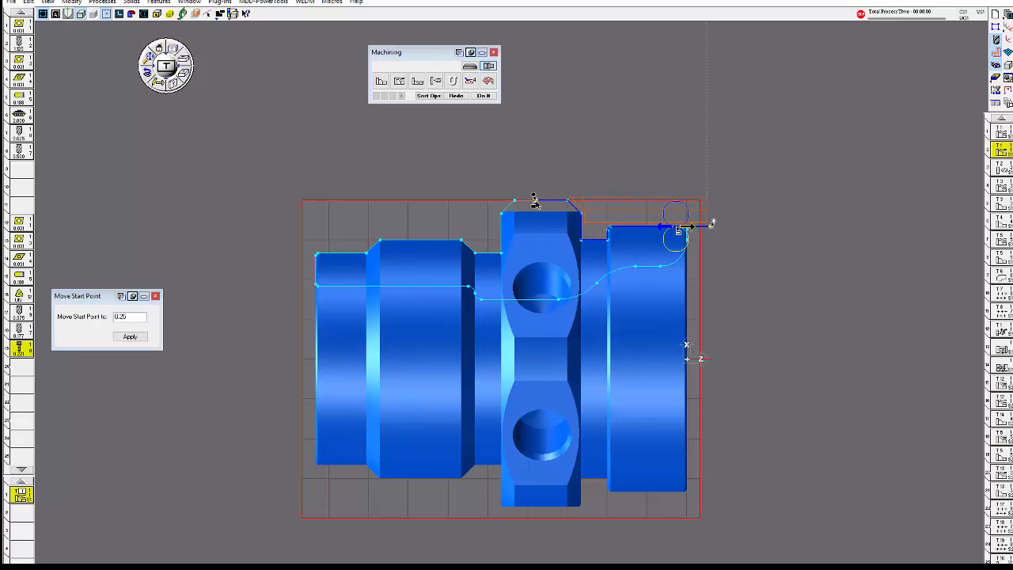
left_click_drag(534, 197, 489, 196)
left_click(456, 95)
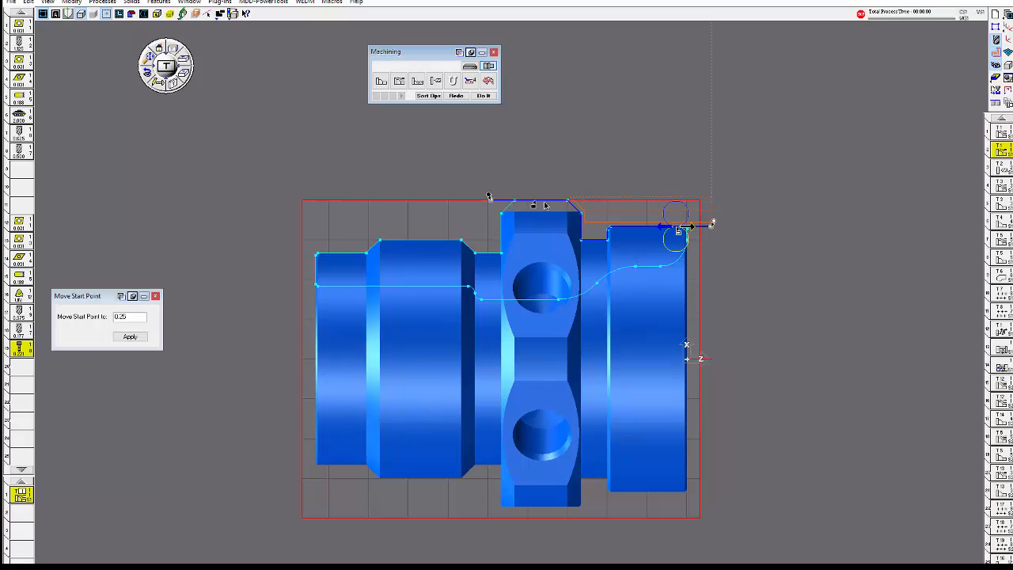
Load tool 2's main spindle drilling process and set the full-diameter hole depth to -3.5
left_click(1002, 169)
double_click(1001, 170)
left_click_drag(771, 194, 775, 64)
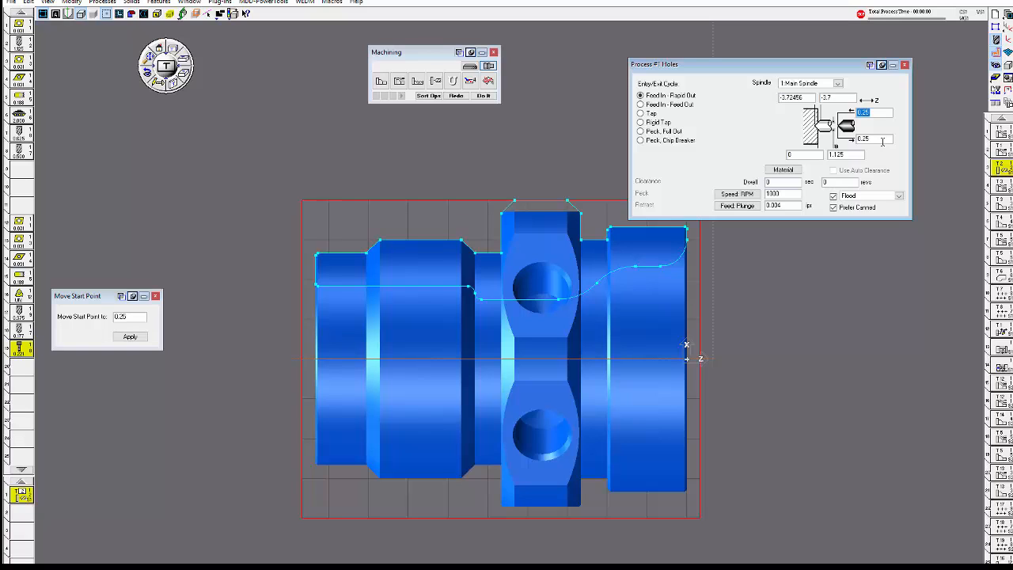
double_click(840, 99)
type("0")
double_click(841, 99)
Check the bore's back end point, re-edit the full-diameter drilling depth and close the drilling process
left_click(315, 284)
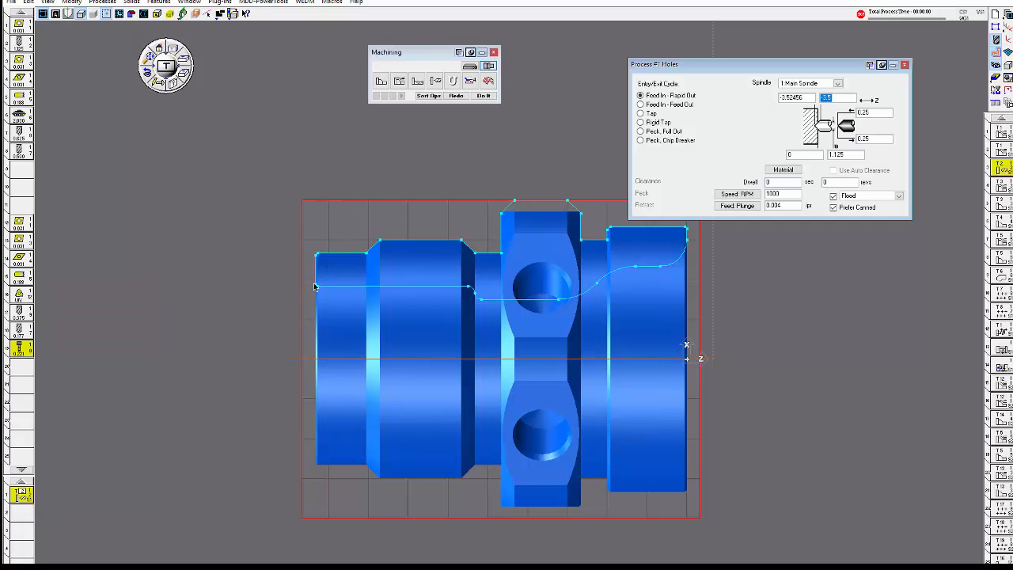
left_click(842, 98)
left_click_drag(839, 98, 817, 99)
key("BackSpace")
left_click(904, 66)
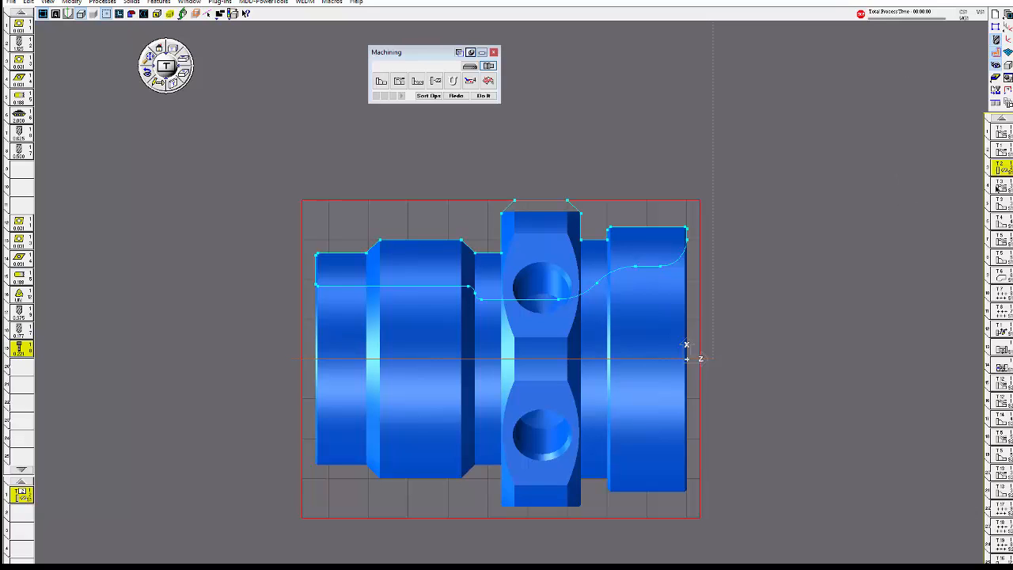
Load tool 3's front ID roughing process and examine its clearance diameters, cut depth and Xr and Z stock allowances
double_click(997, 188)
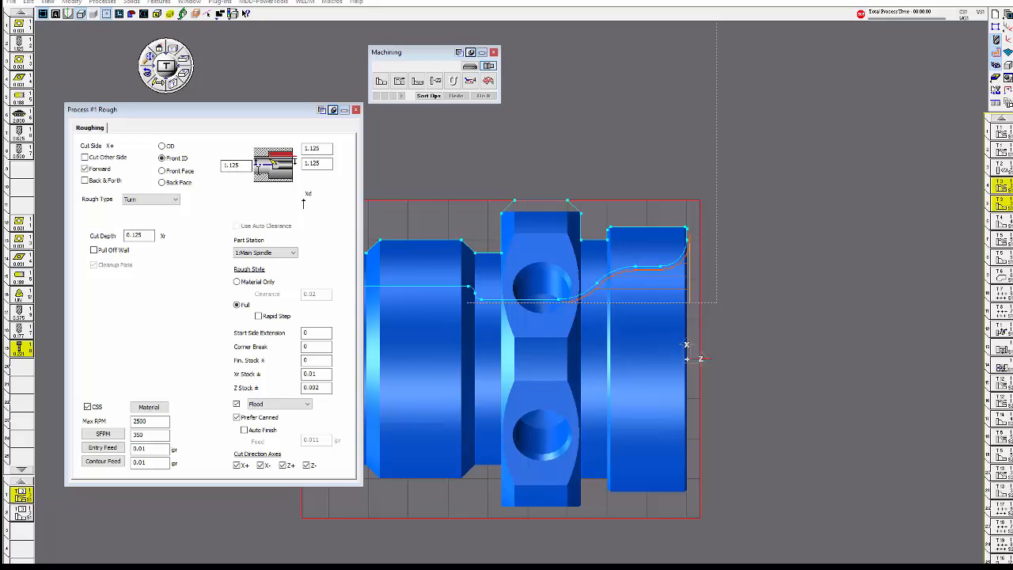
left_click(307, 163)
left_click(306, 149)
left_click(318, 162)
left_click(147, 235)
left_click(322, 375)
left_click(318, 387)
In the front ID contour process, set the entry clearance diameter to 2.25 and use a 90° line entry and exit of 0.05
left_click(22, 515)
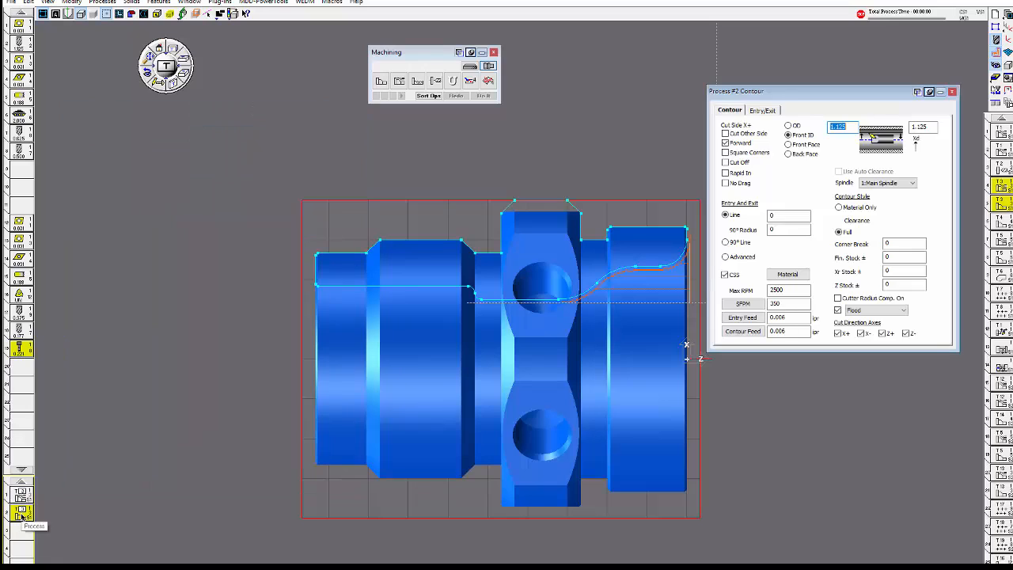
left_click_drag(815, 94, 813, 67)
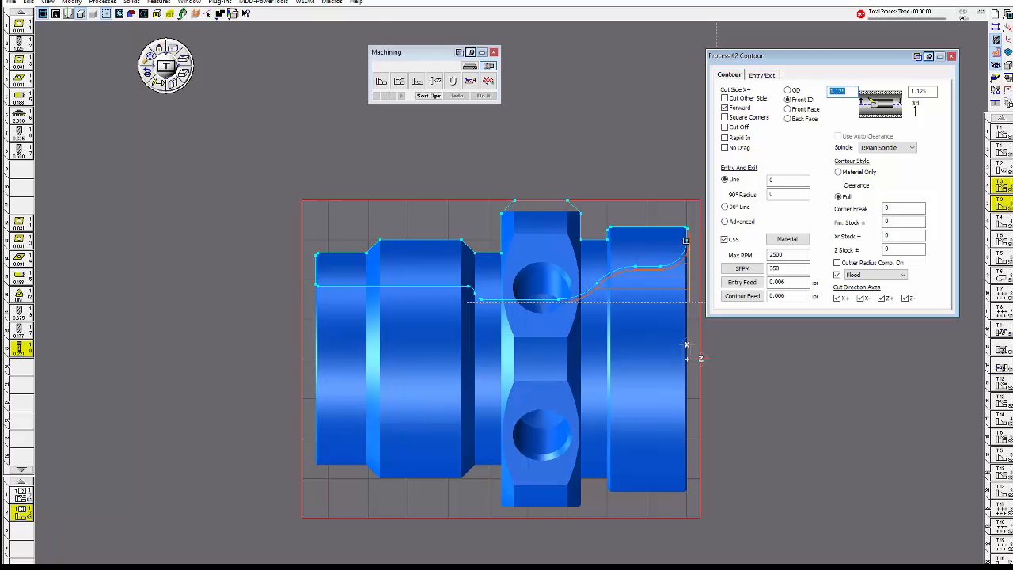
type("2.25")
left_click(734, 207)
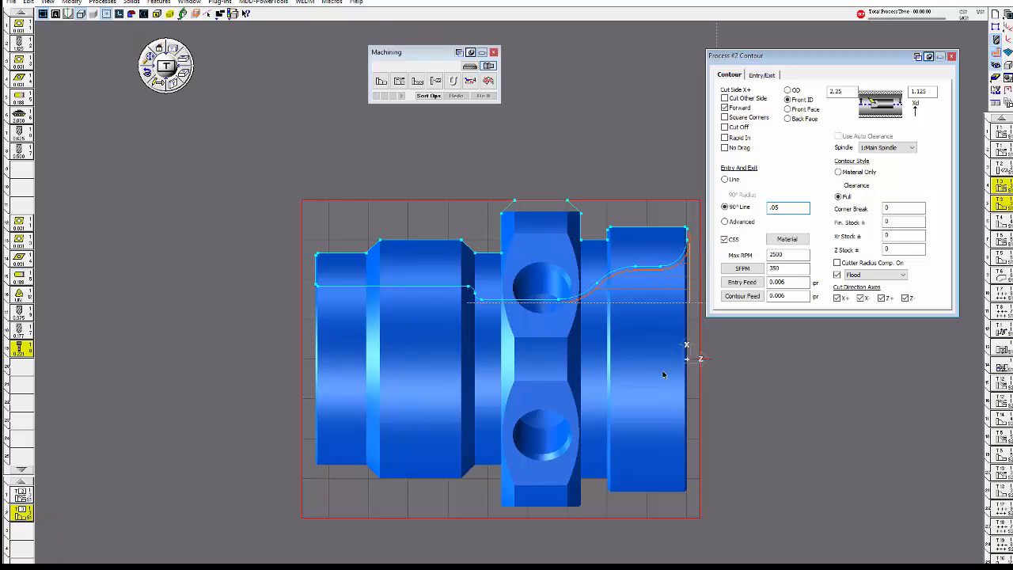
left_click(951, 56)
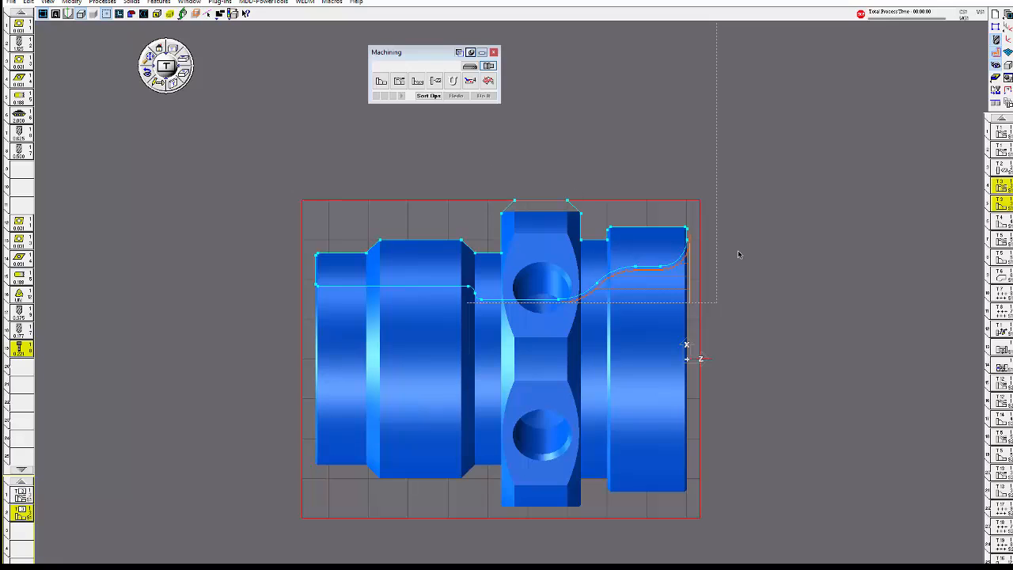
Pick the cut shape from the front face line inward through the bore, extend its end past the back radius, and redo the ID operations
left_click(687, 240)
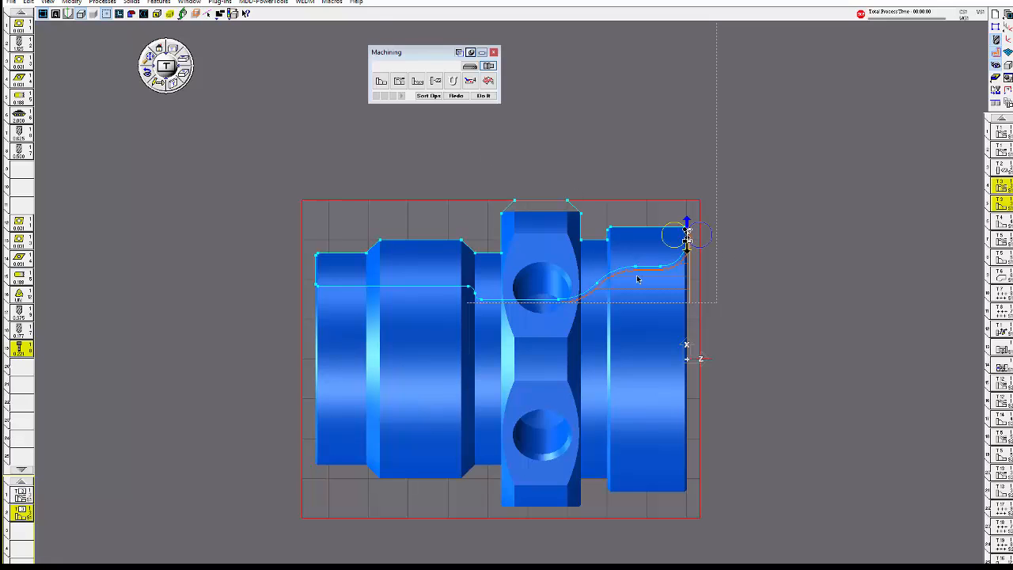
left_click(689, 253)
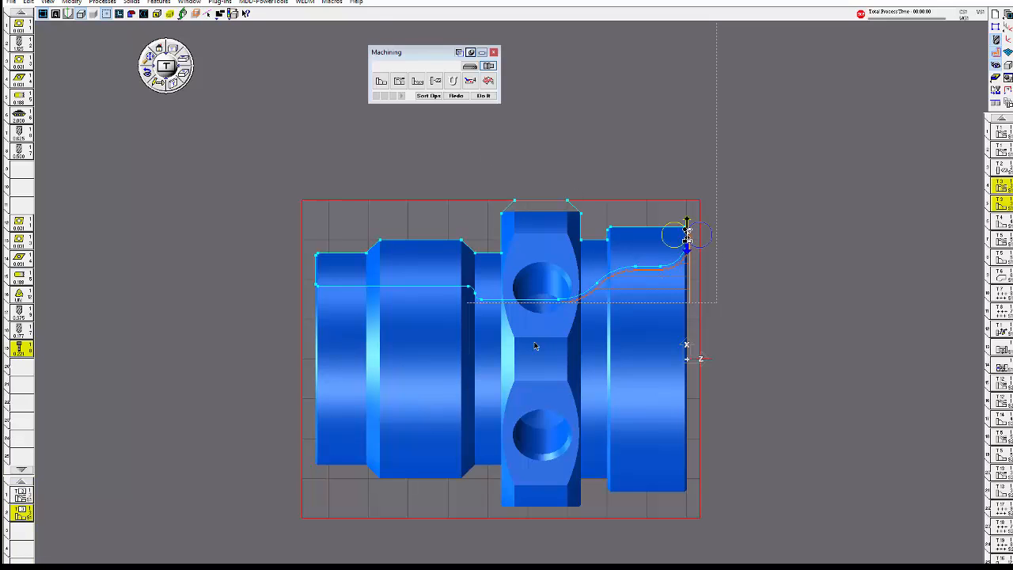
left_click(542, 300)
left_click(467, 296)
left_click(457, 96)
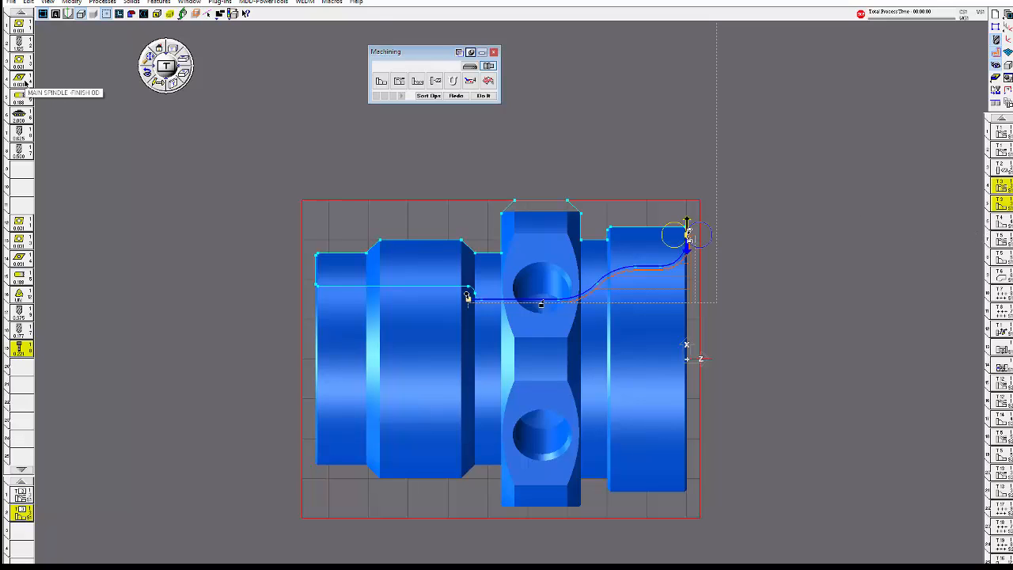
Load tool 4's OD finish contour, set the entry clearance diameter to 1.75, and check the 90° line and X- cut direction
double_click(1005, 226)
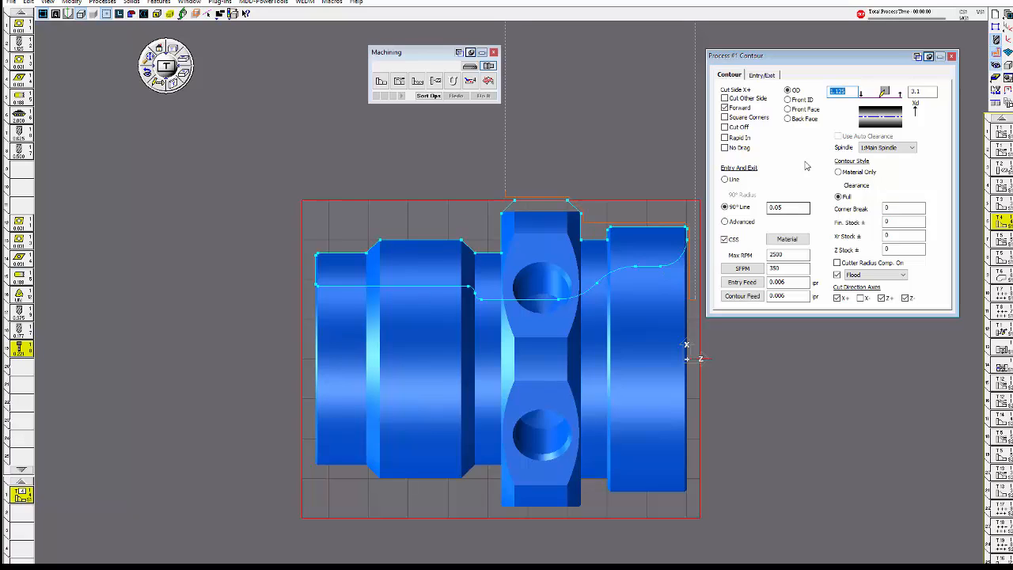
left_click(847, 92)
double_click(847, 92)
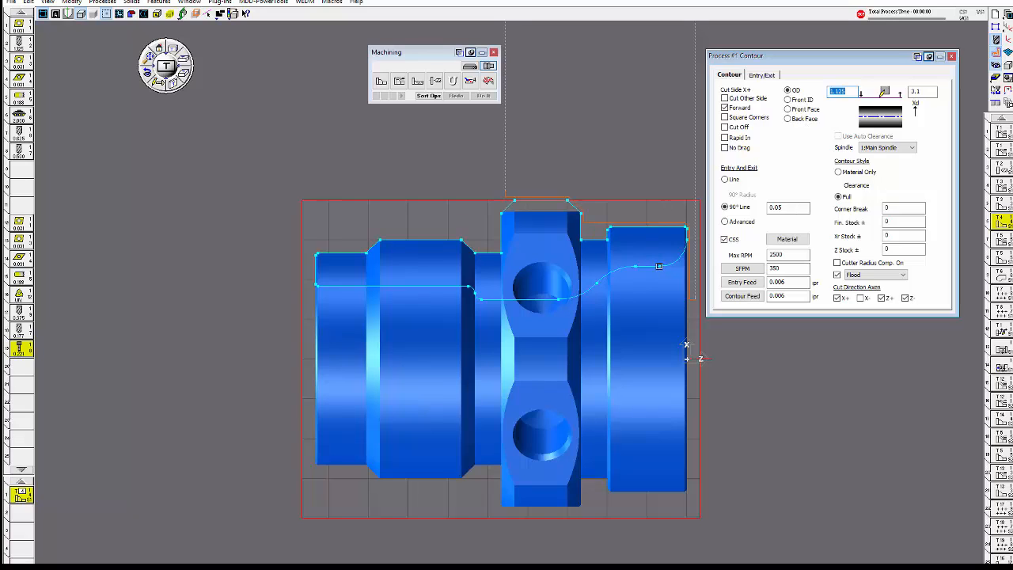
left_click(659, 265, "alt")
left_click(785, 207)
left_click(864, 299)
Pick the finish cut shape from the front face line to the flange's top line, extend it past the flange, and redo the contour
left_click(687, 237)
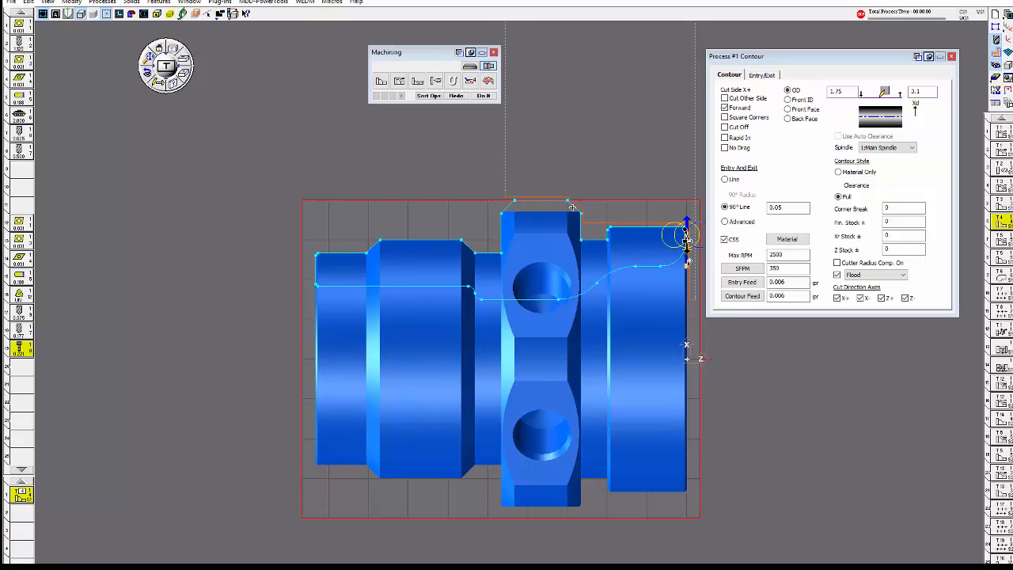
left_click(548, 201)
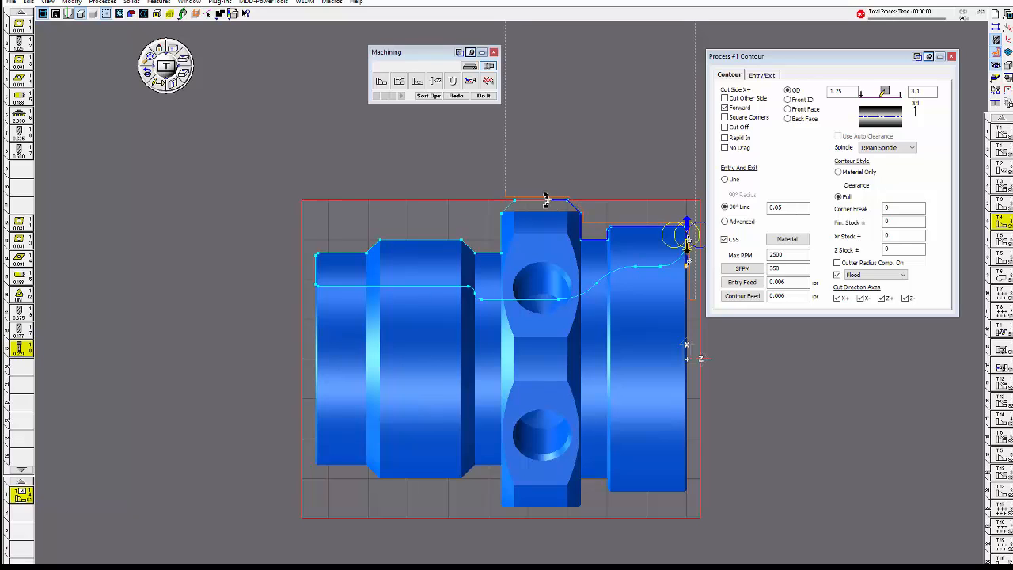
left_click(496, 194)
left_click(456, 96)
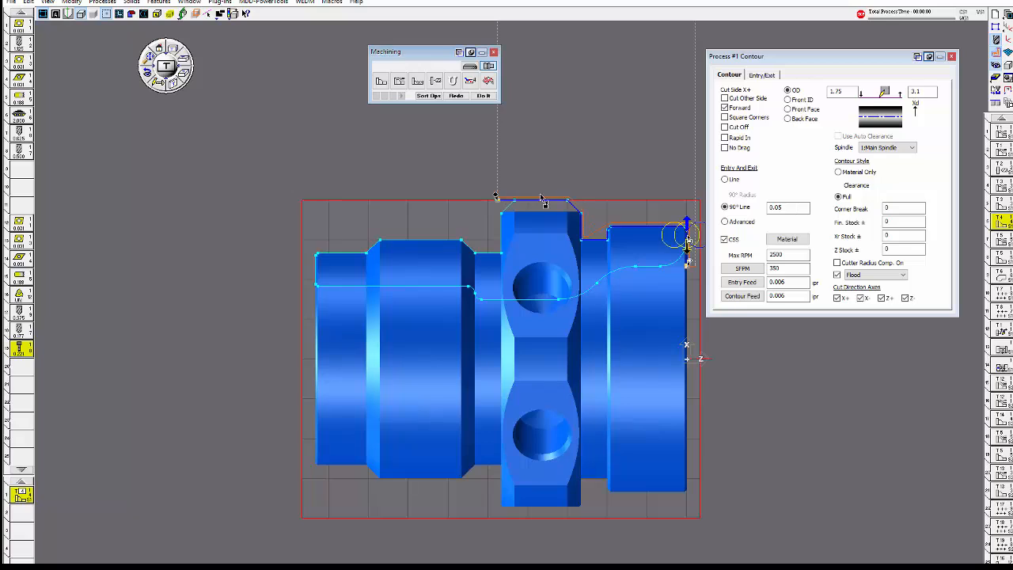
Leave the X- cut direction off for the OD finish contour, redo the operation and close the process
left_click(861, 300)
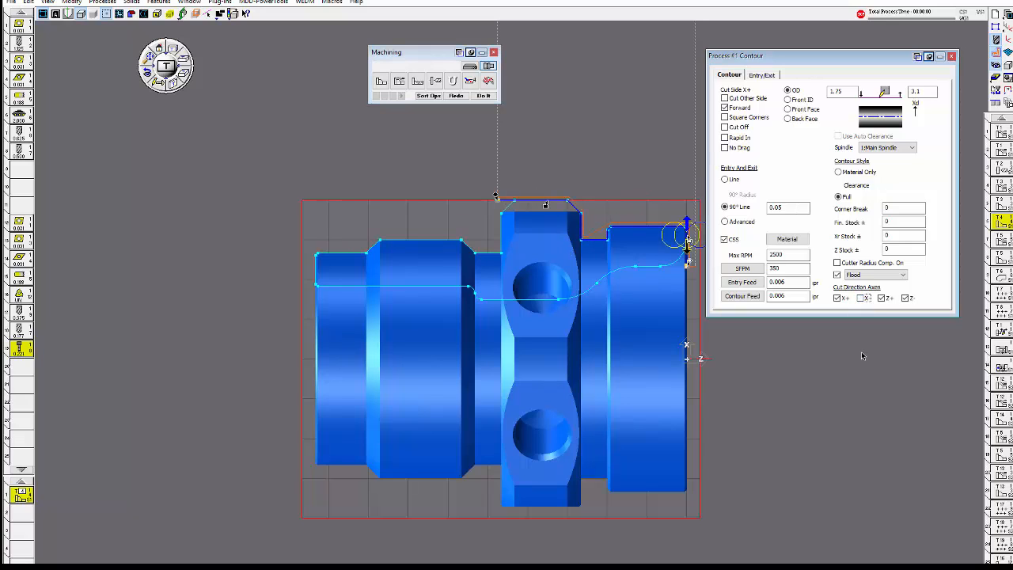
left_click(456, 97)
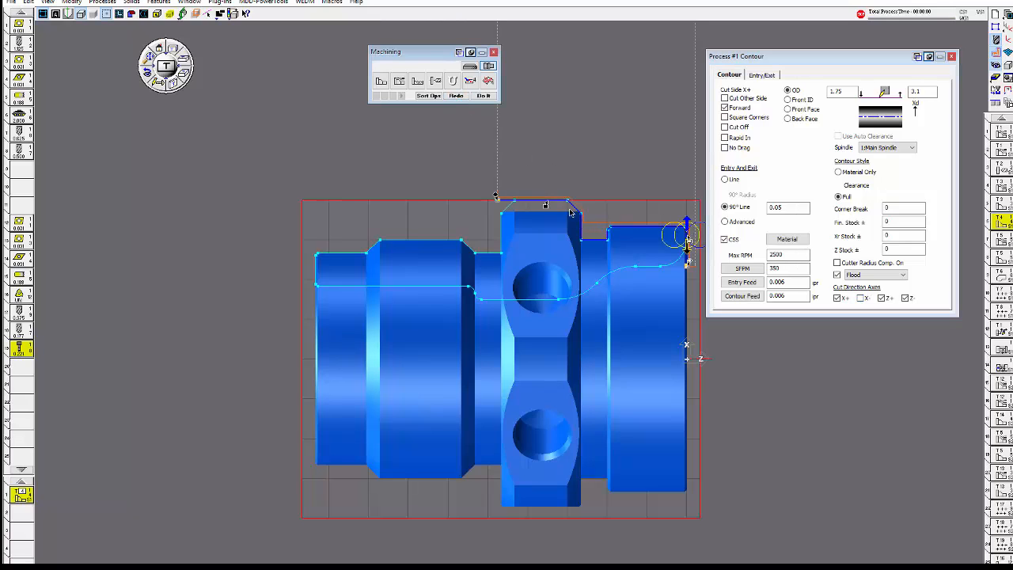
left_click(952, 57)
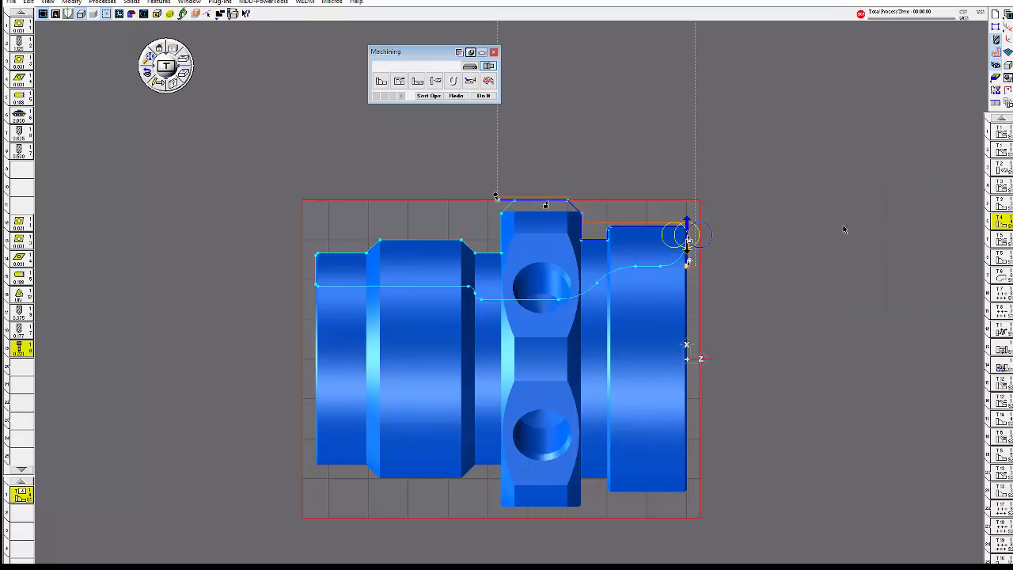
Load tool 5's OD groove roughing process, review the rough types and keep Plunge
double_click(1003, 244)
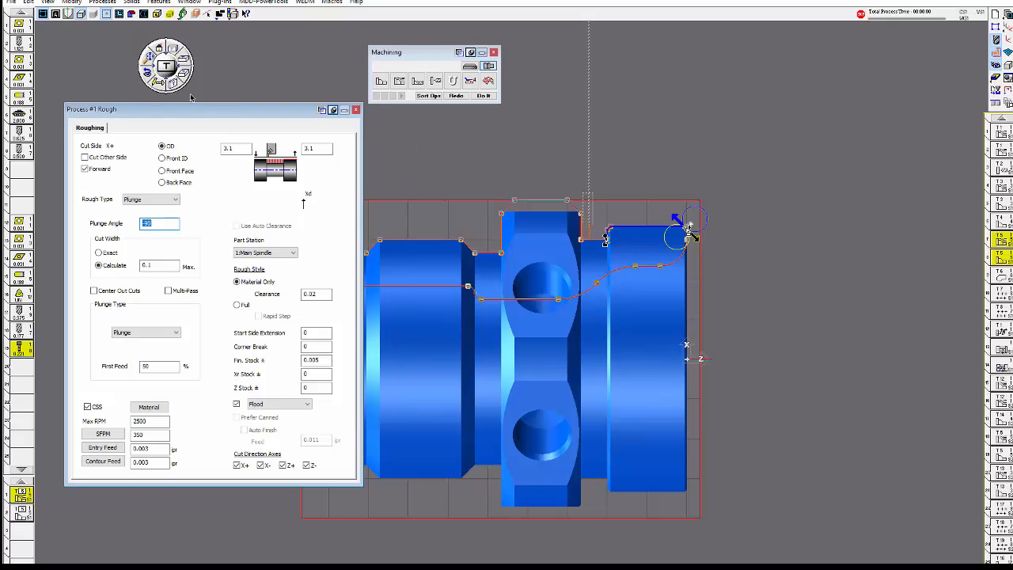
left_click_drag(222, 111, 242, 122)
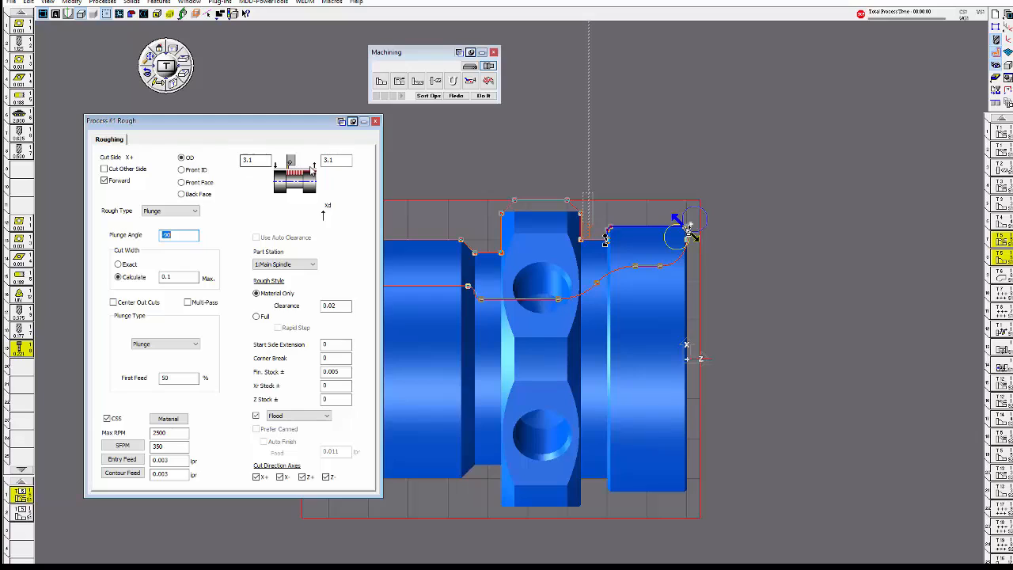
left_click(194, 213)
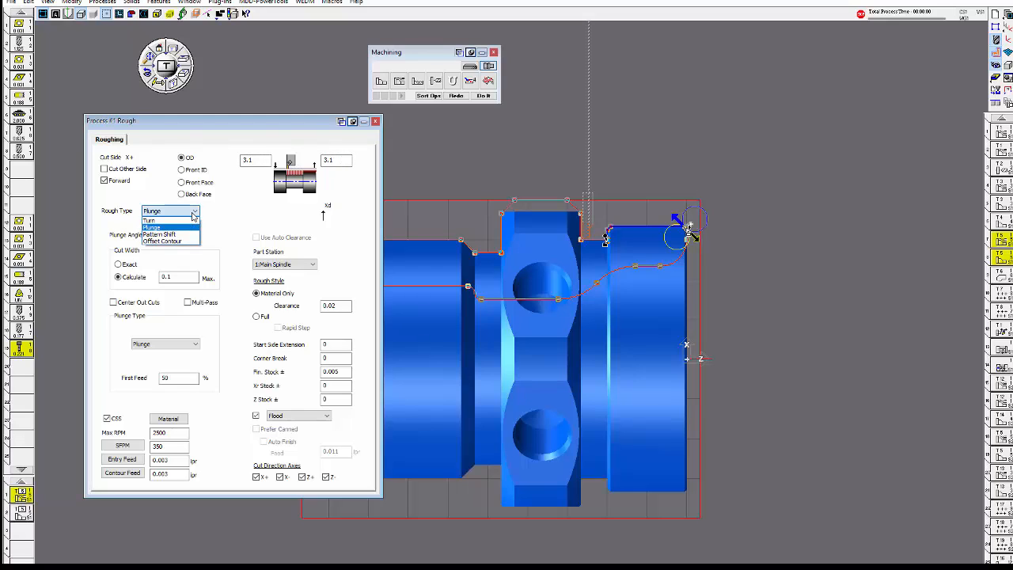
left_click(163, 228)
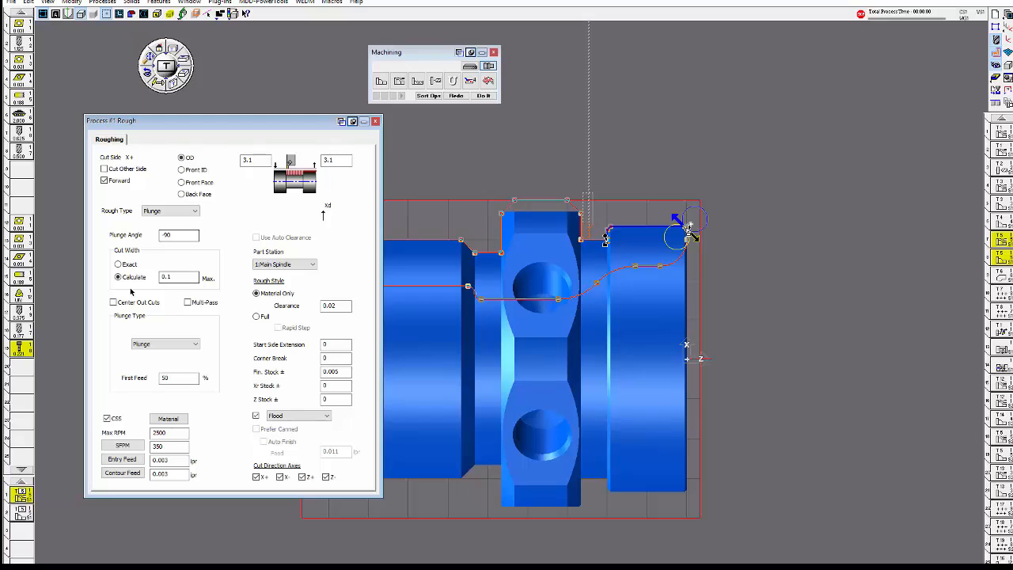
Keep the calculated 0.1 cut width, enable Center Out Cuts, examine the groove toolpath up close and close the roughing process
double_click(166, 277)
left_click(120, 266)
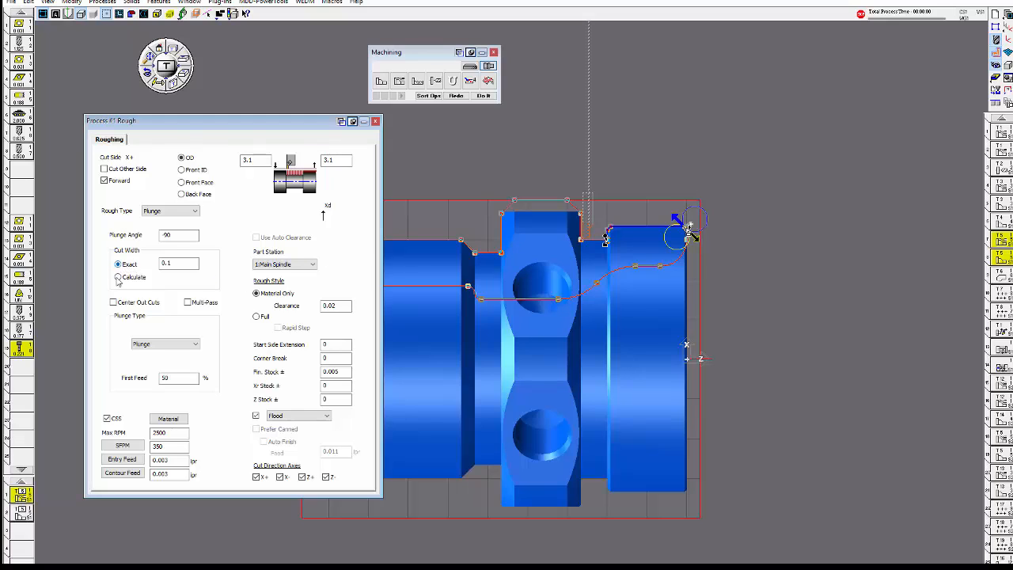
left_click(118, 278)
left_click(114, 302)
left_click_drag(499, 174, 690, 283)
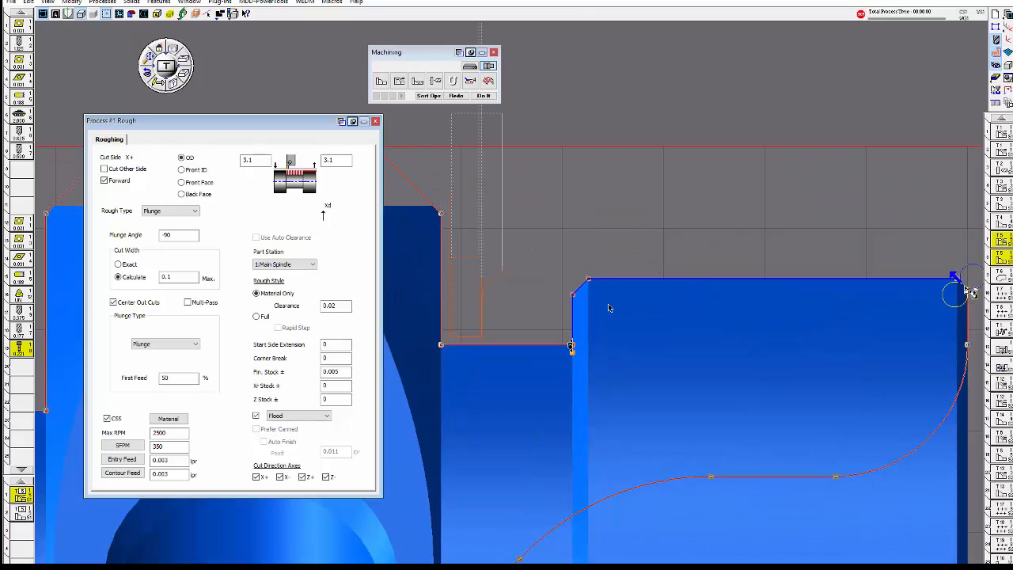
middle_click_drag(609, 252, 722, 235)
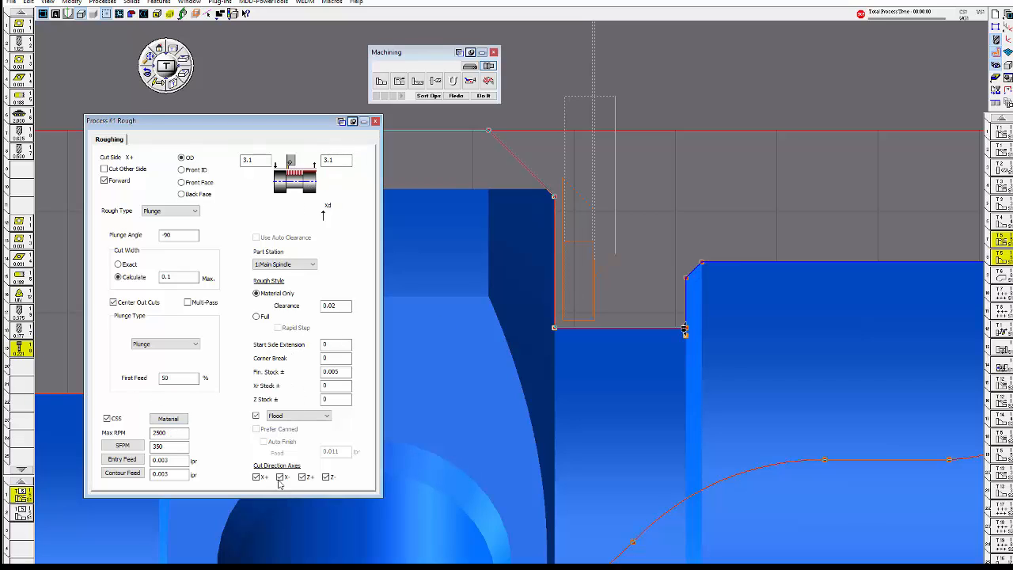
left_click(376, 123)
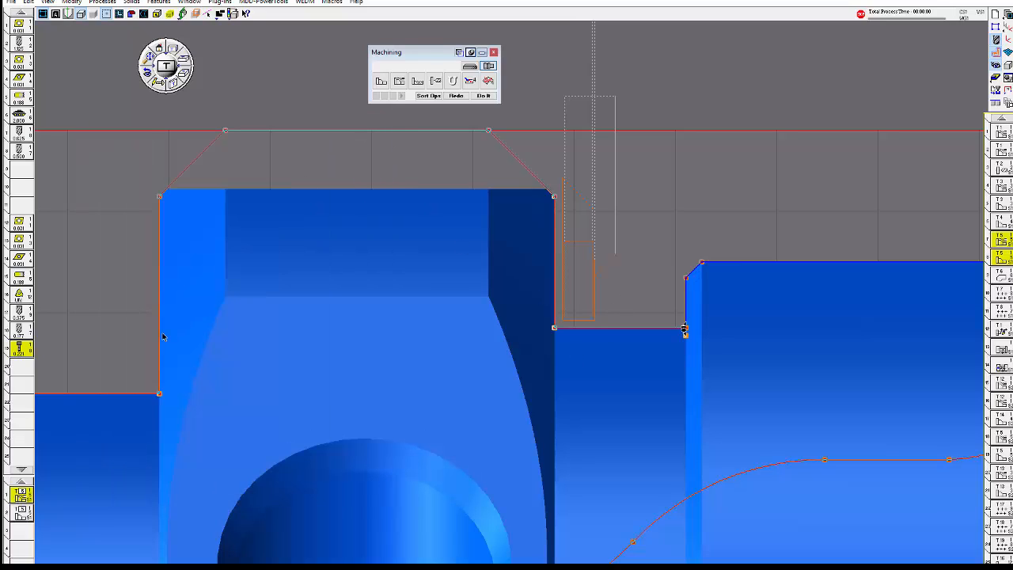
Open the groove's contour process, examine its No Drag, Material Only and cut direction settings, and close it
double_click(22, 512)
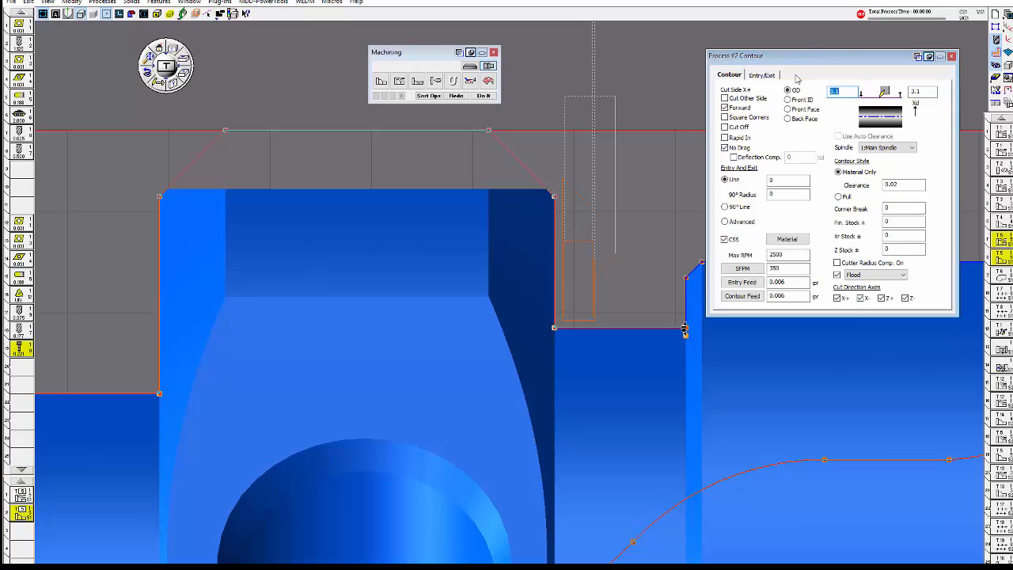
left_click_drag(799, 57, 300, 196)
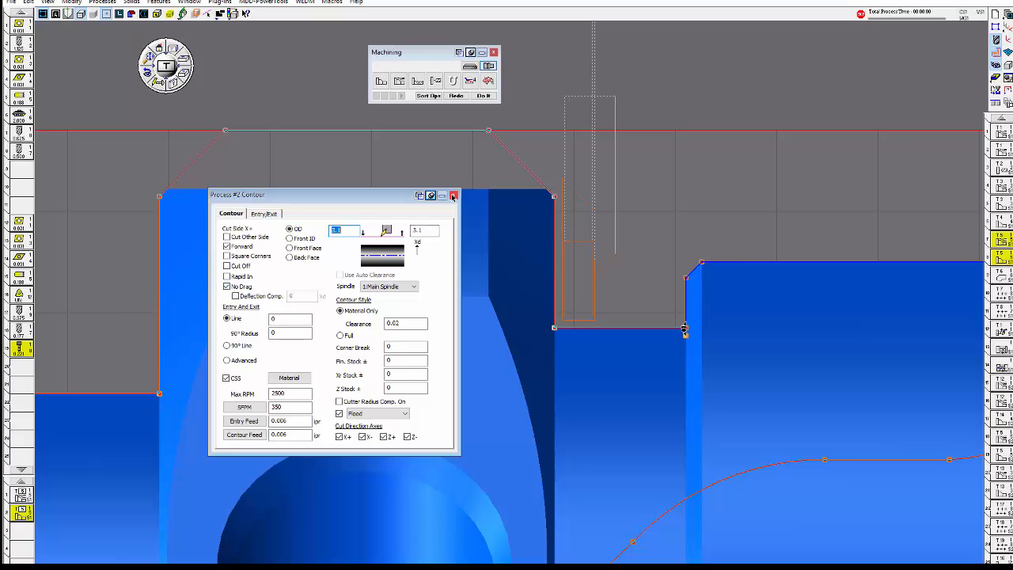
left_click(453, 195)
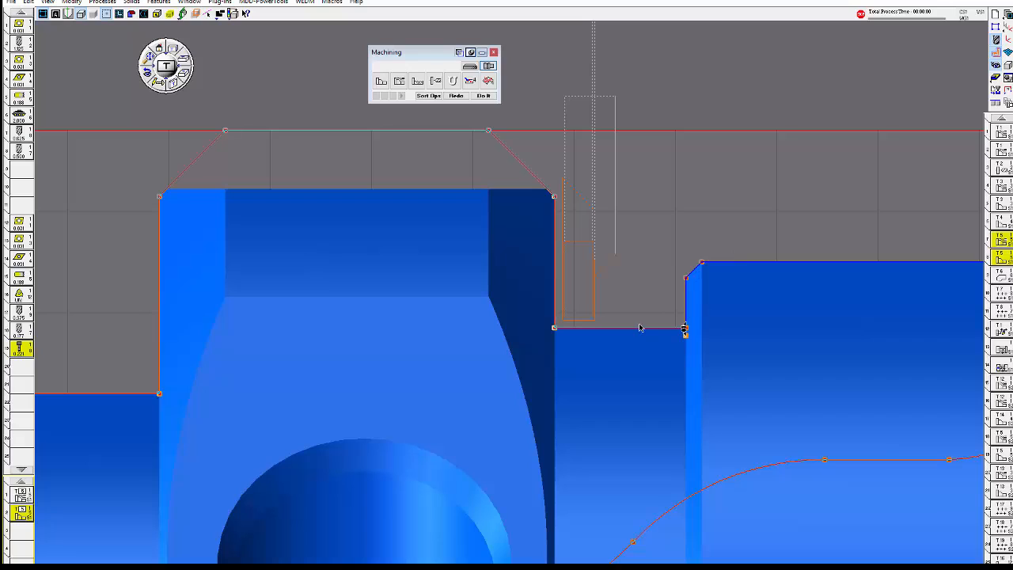
Set the groove contour to run between the shoulder chamfer and a point extended past the hex wall's outer edge, and redo the operation
left_click(695, 269)
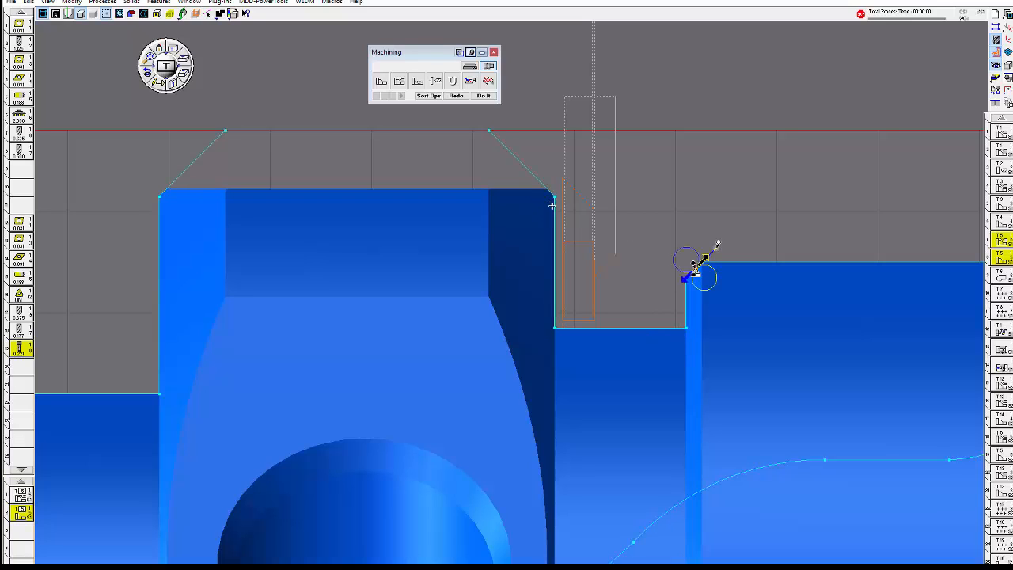
left_click_drag(554, 208, 553, 173)
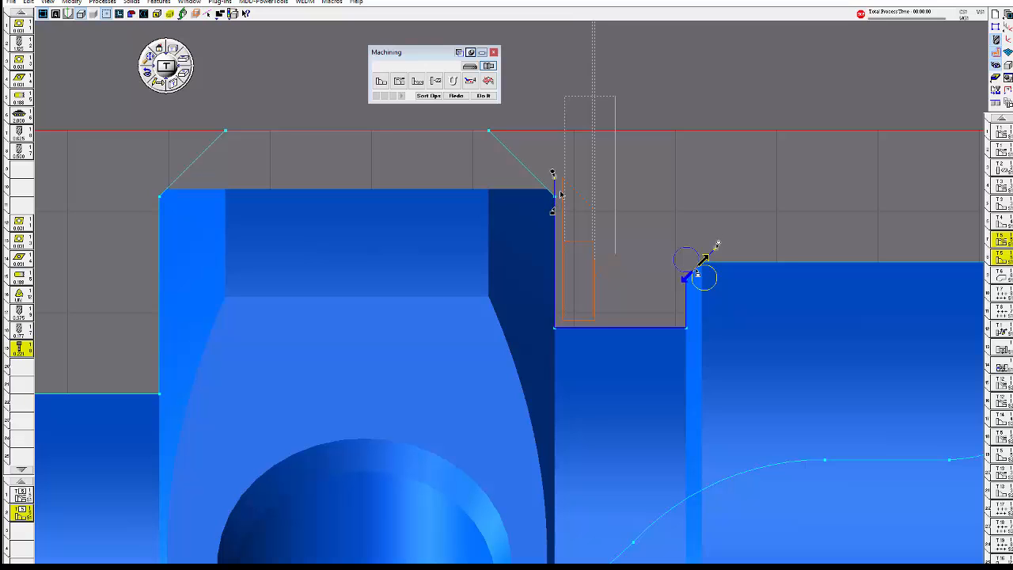
left_click(459, 94)
scroll(614, 226, "down", 3)
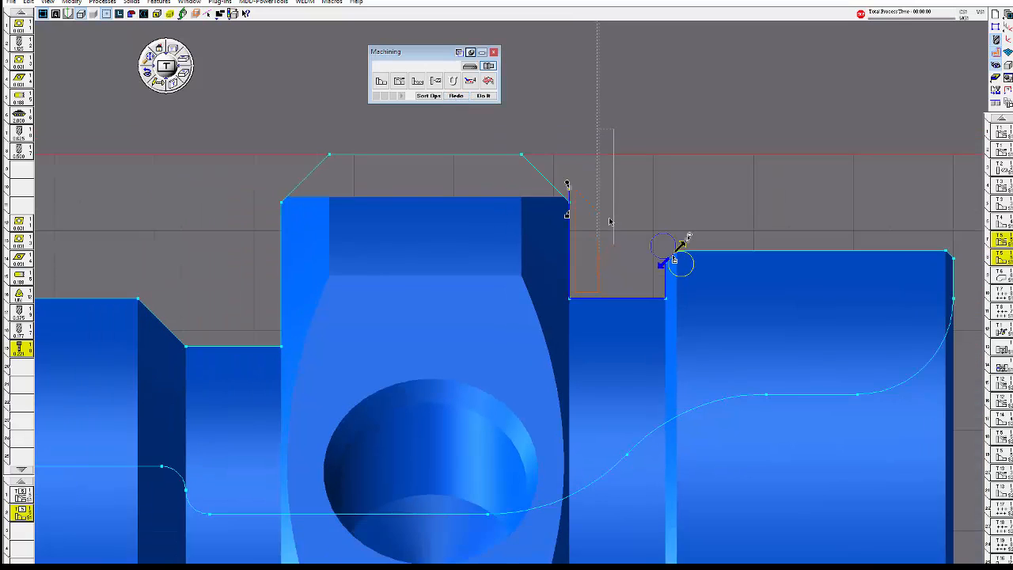
scroll(631, 225, "down", 3)
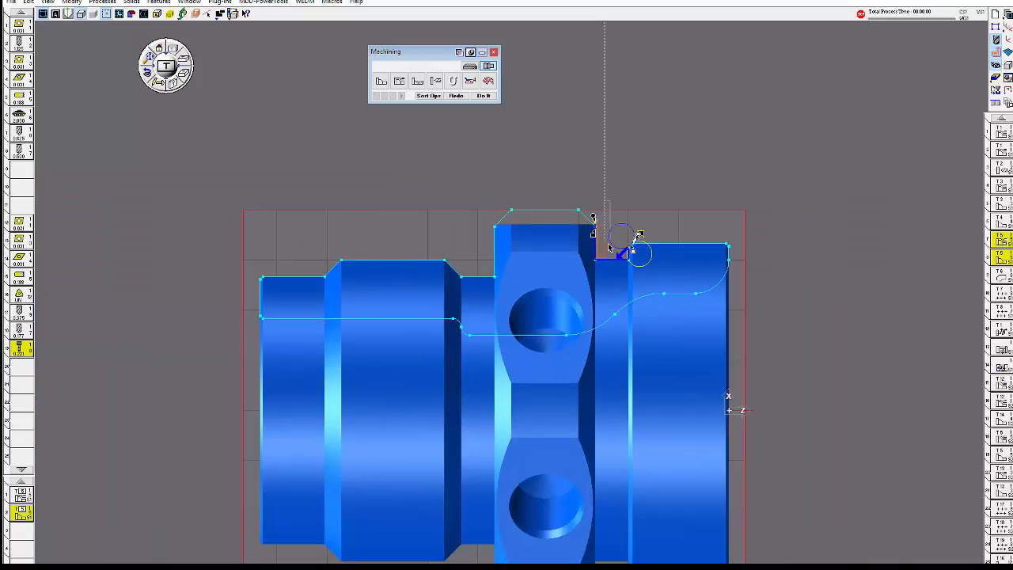
Simulate the main spindle turning operations on the stock through the grooving cut and close the rendering
middle_click_drag(628, 315, 597, 250)
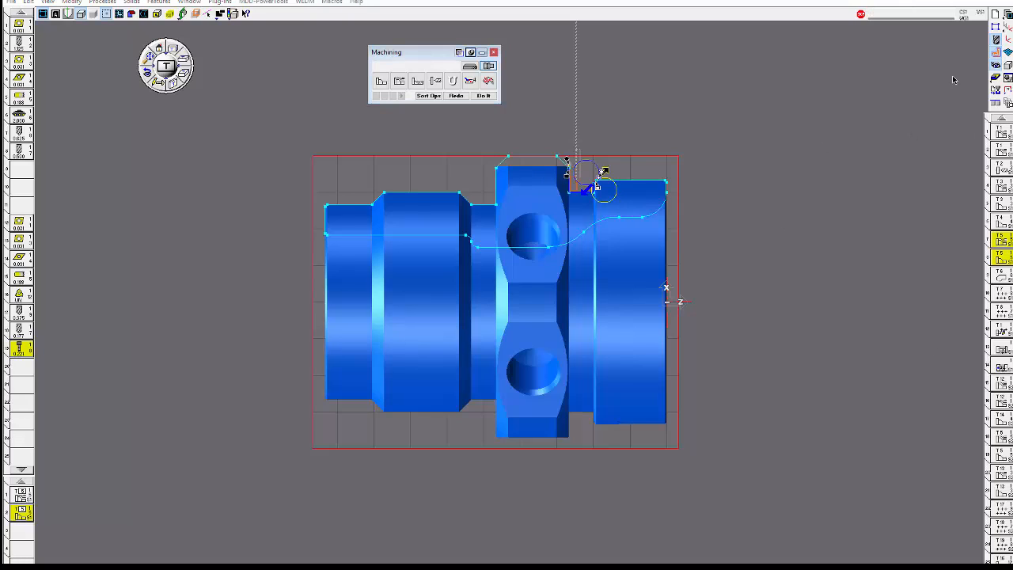
left_click(997, 80)
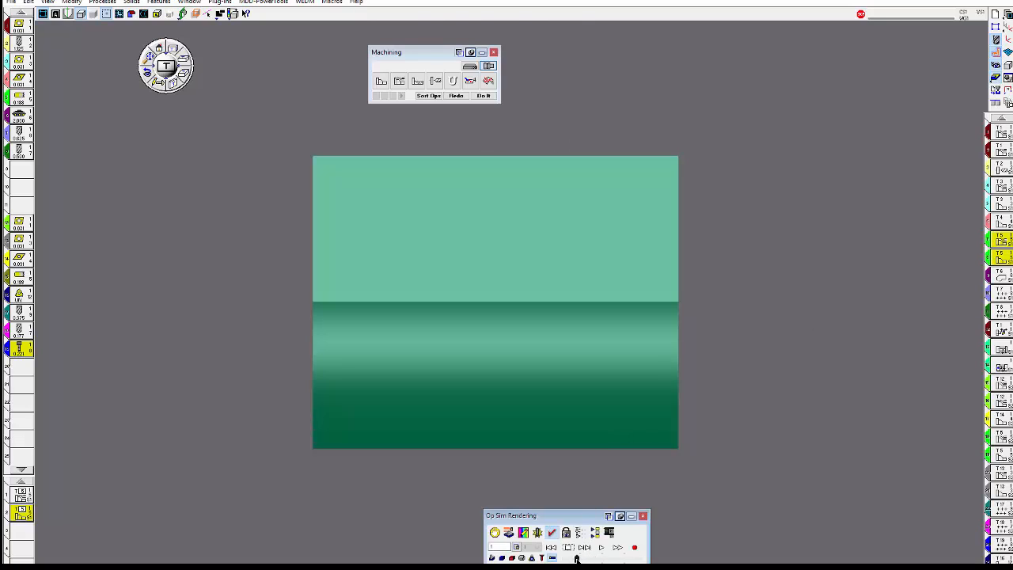
left_click(521, 558)
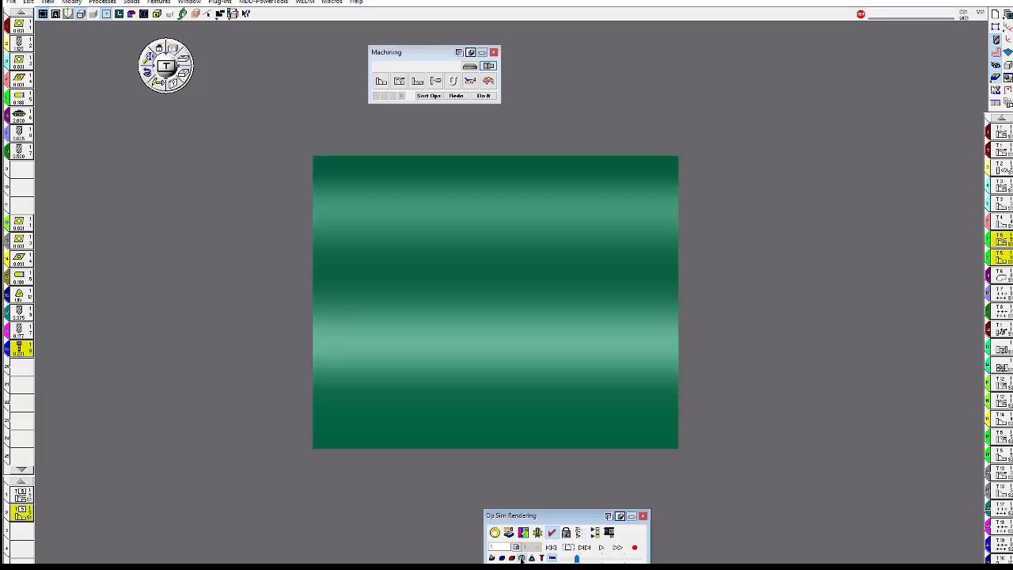
left_click(601, 547)
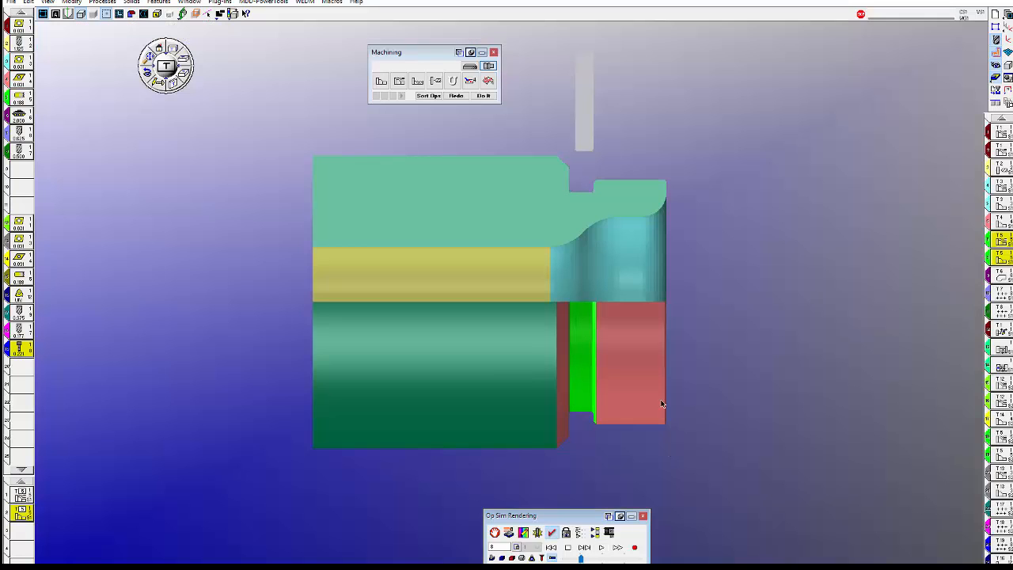
left_click(994, 78)
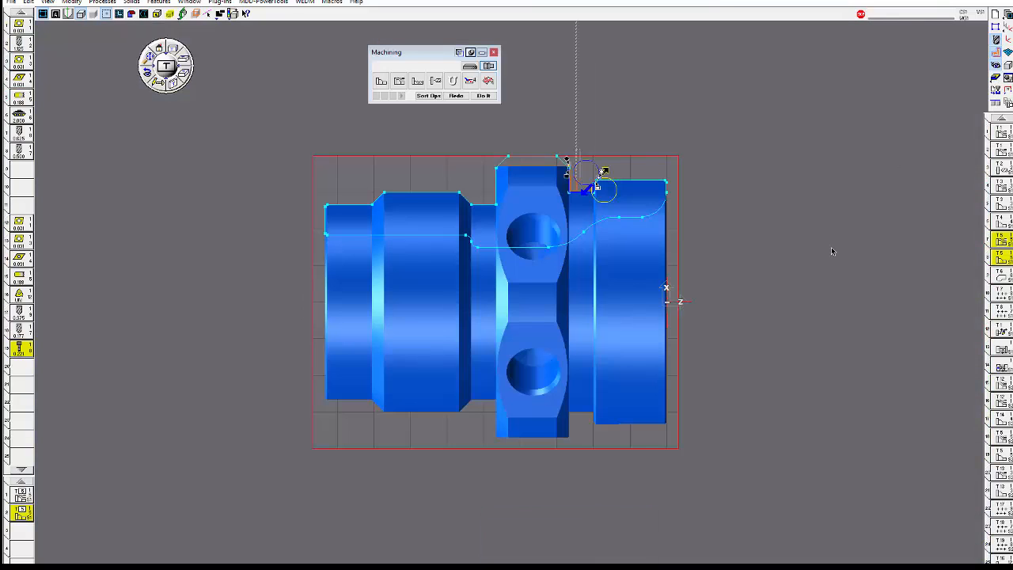
Load tool 6's contour milling process for the hex, look over its settings and close it
double_click(1002, 275)
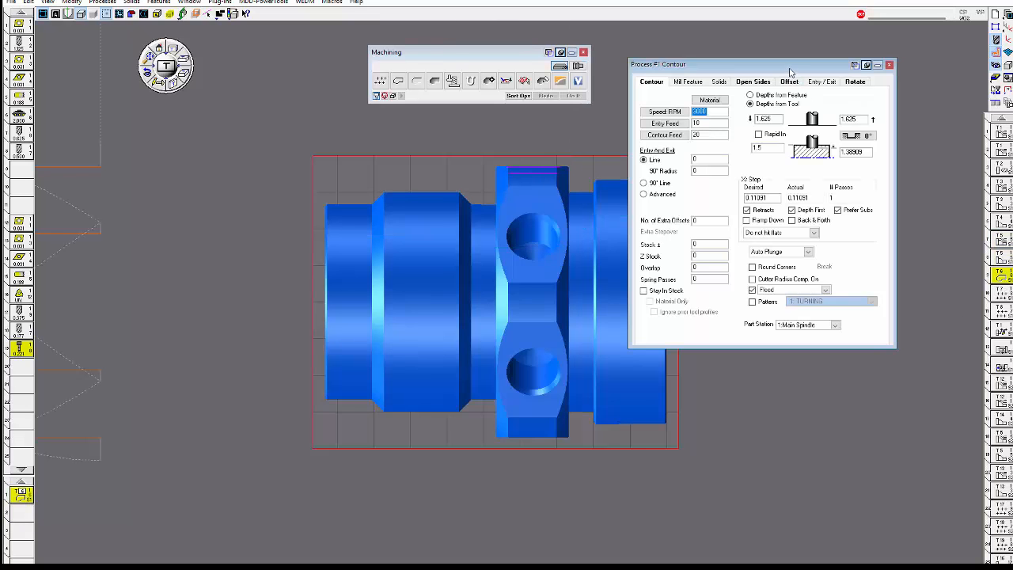
left_click_drag(789, 71, 825, 334)
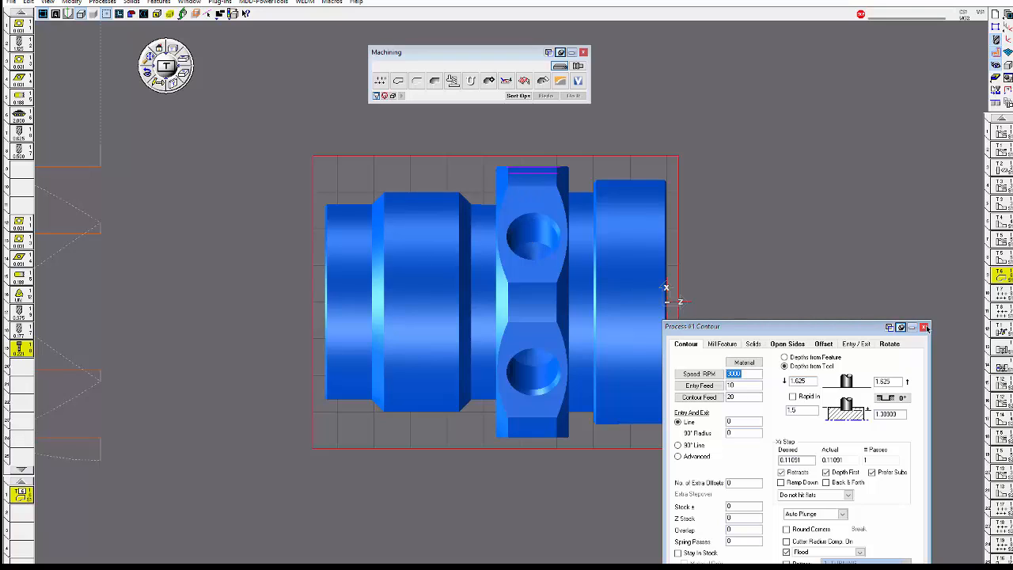
left_click(923, 328)
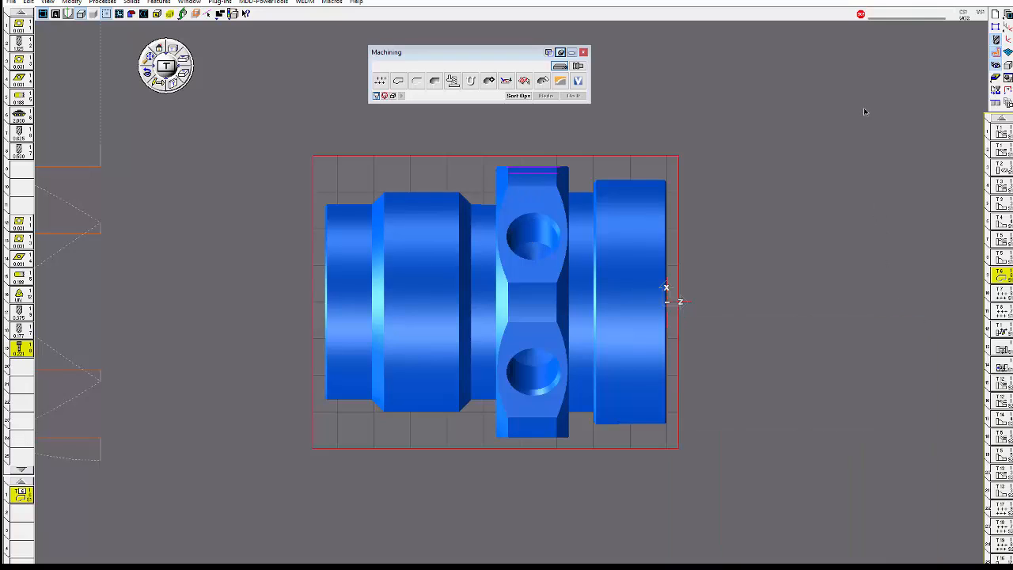
Make coordinate system 4 on the main spindle active and view the part square to its plane
left_click(995, 53)
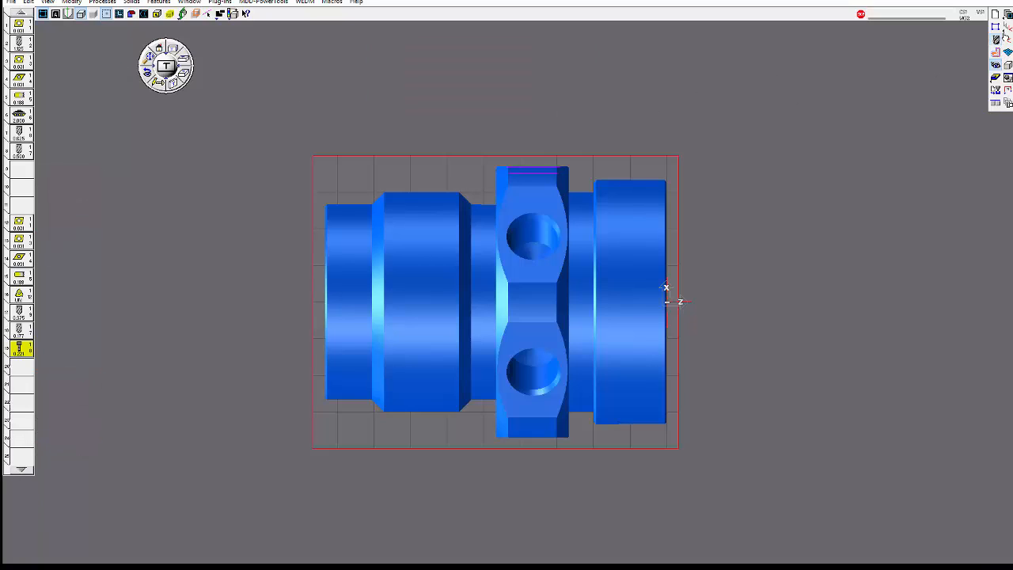
left_click(1007, 27)
left_click(702, 110)
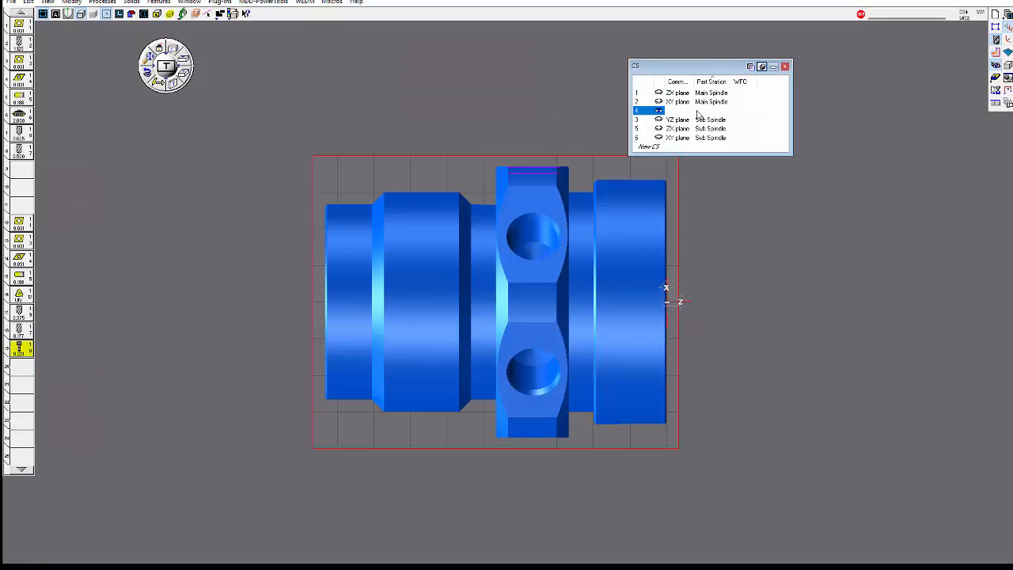
left_click(785, 67)
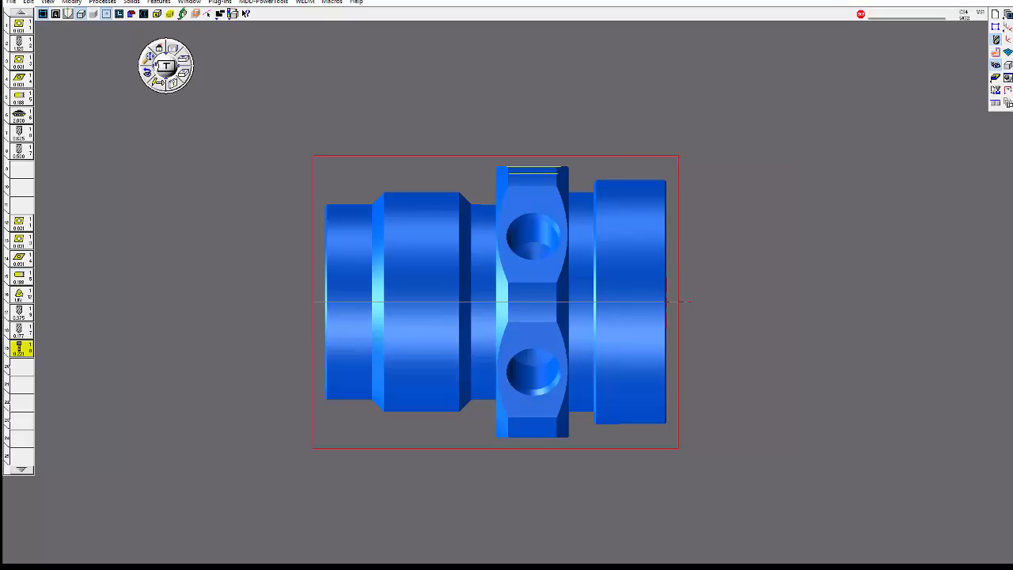
left_click(157, 51)
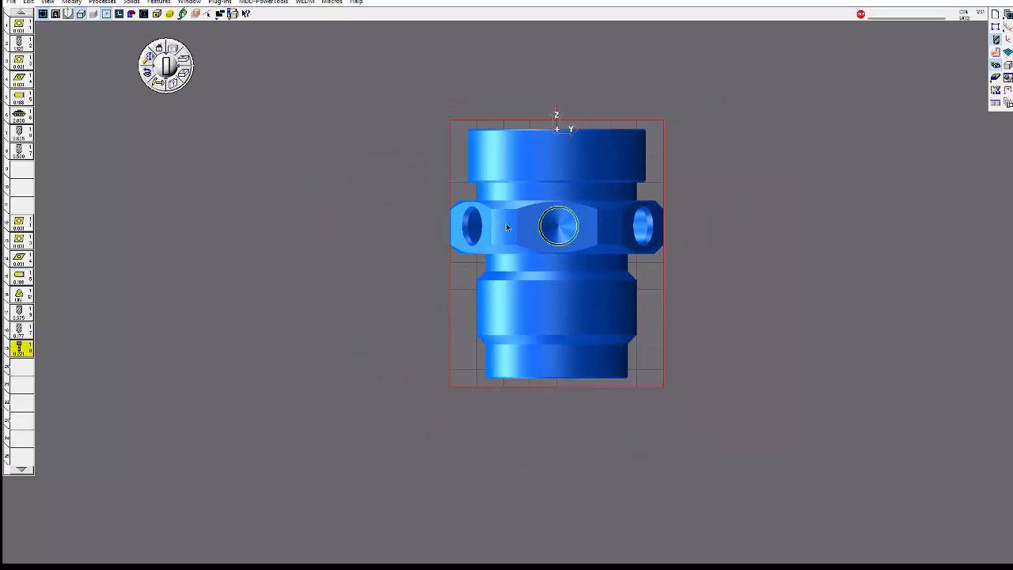
Sketch a straight tool path with the 2.000 tool 6 at Y 0, from about Z 1.1 to Z -0.9
left_click(996, 39)
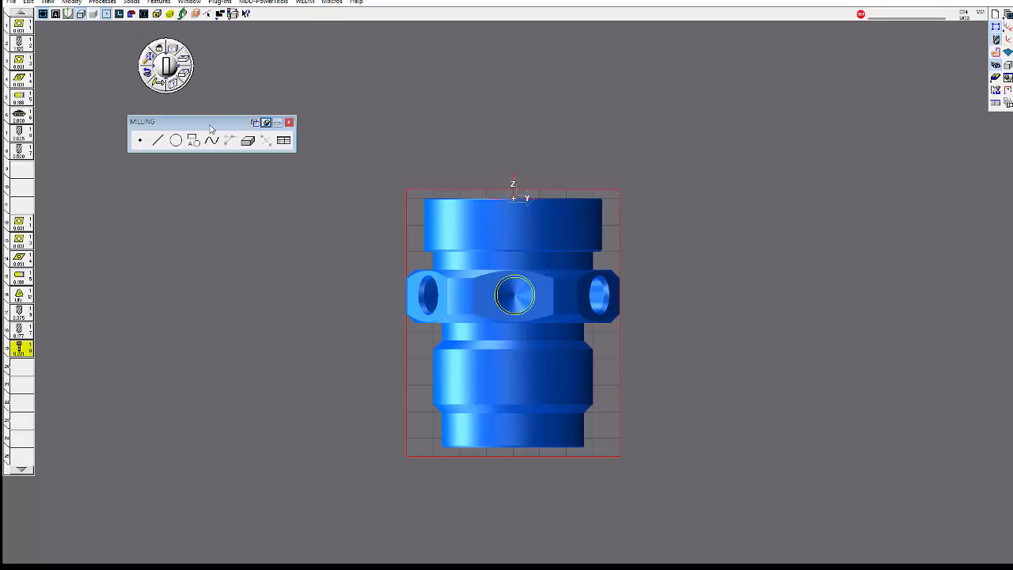
left_click_drag(212, 125, 312, 60)
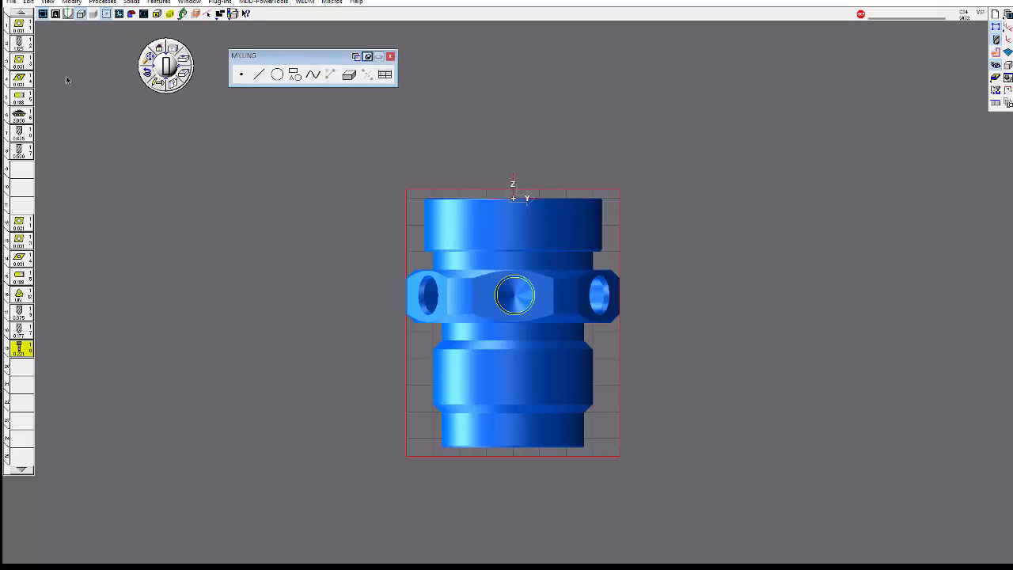
left_click(20, 116)
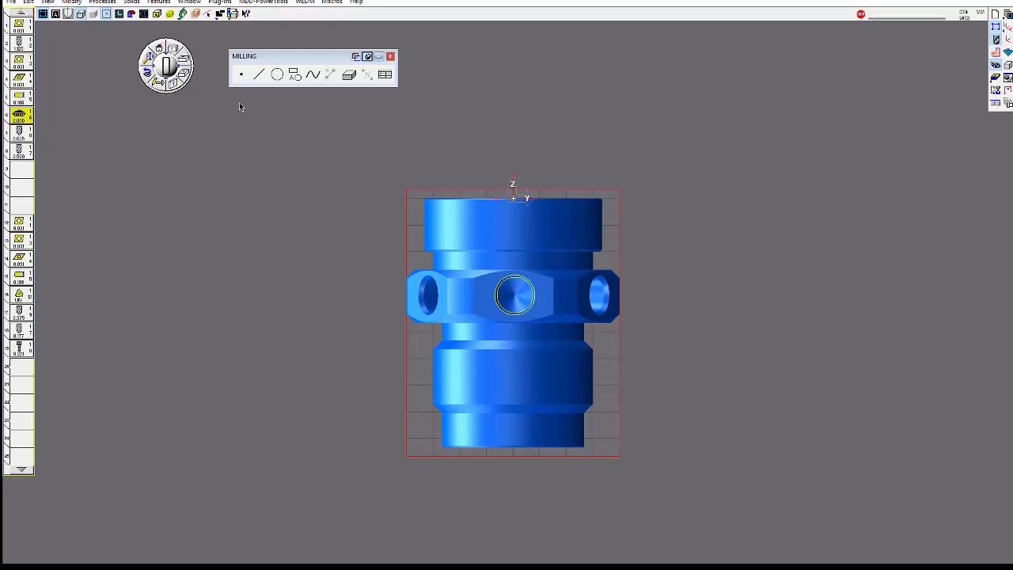
left_click(258, 74)
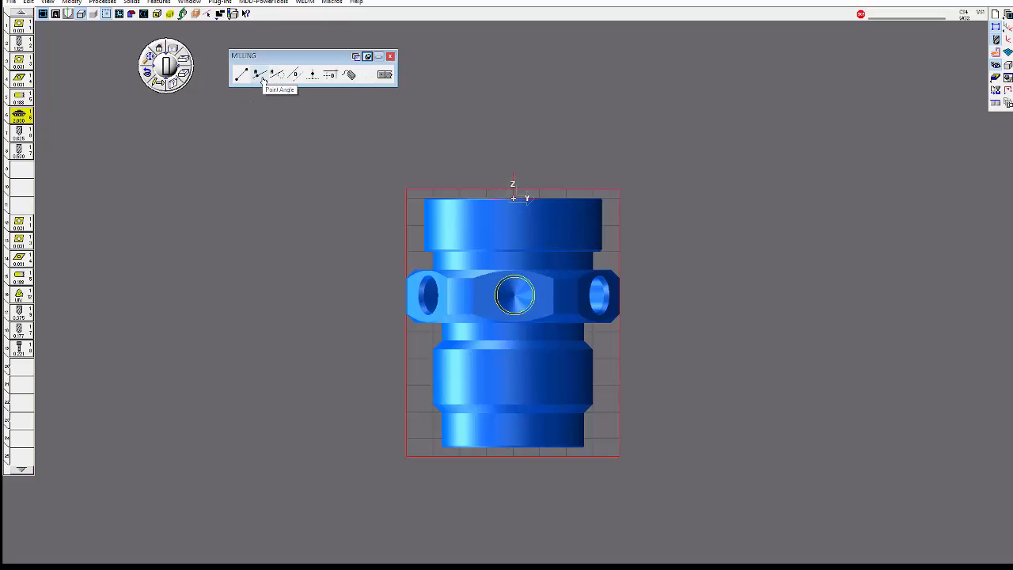
left_click(350, 74)
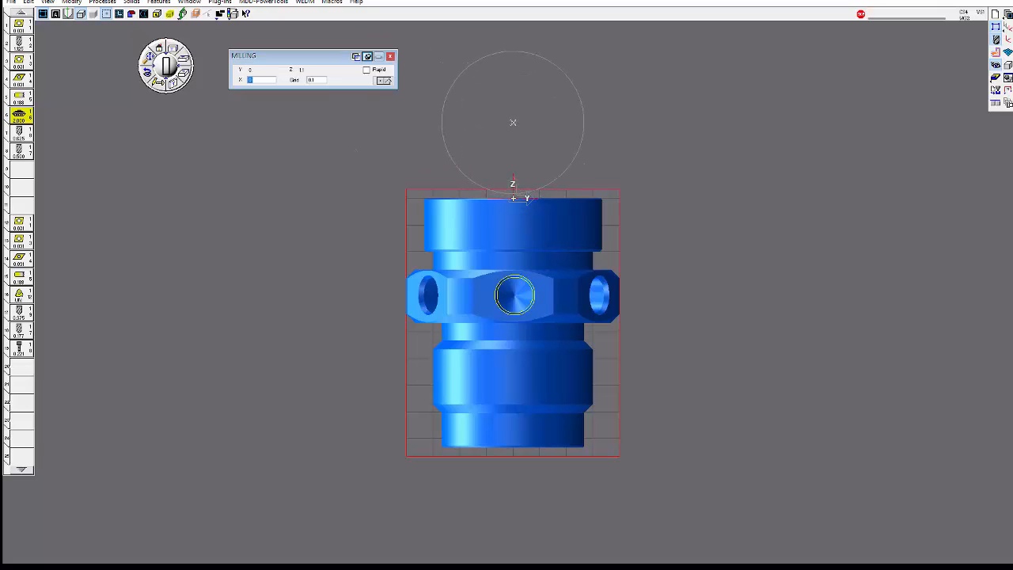
left_click(512, 122)
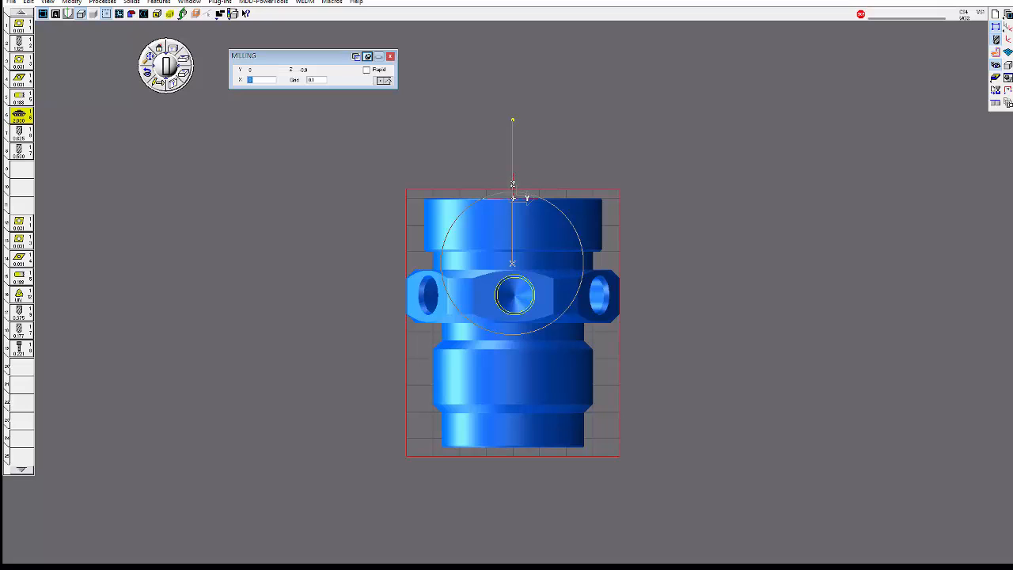
left_click(512, 264)
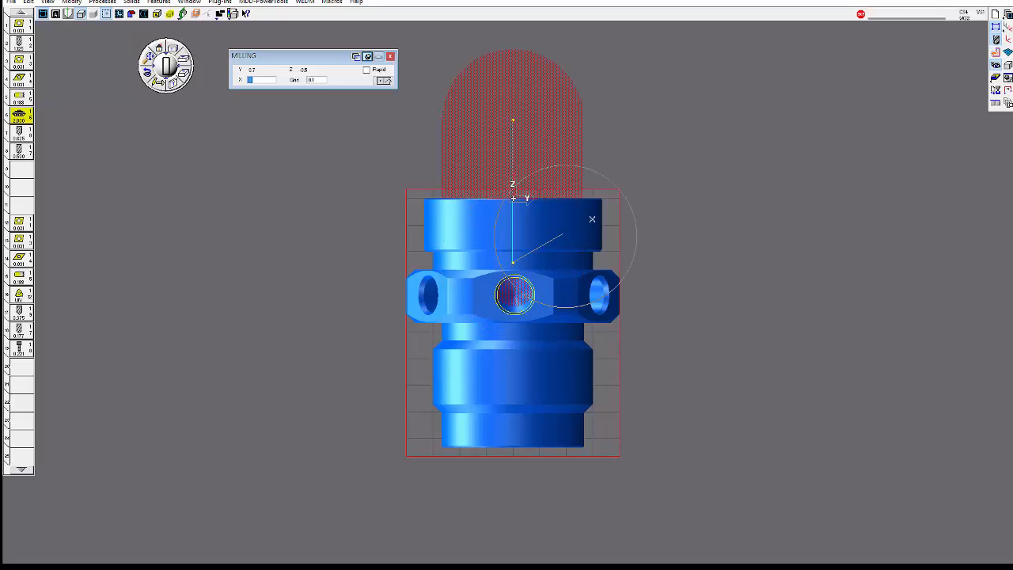
key("Escape")
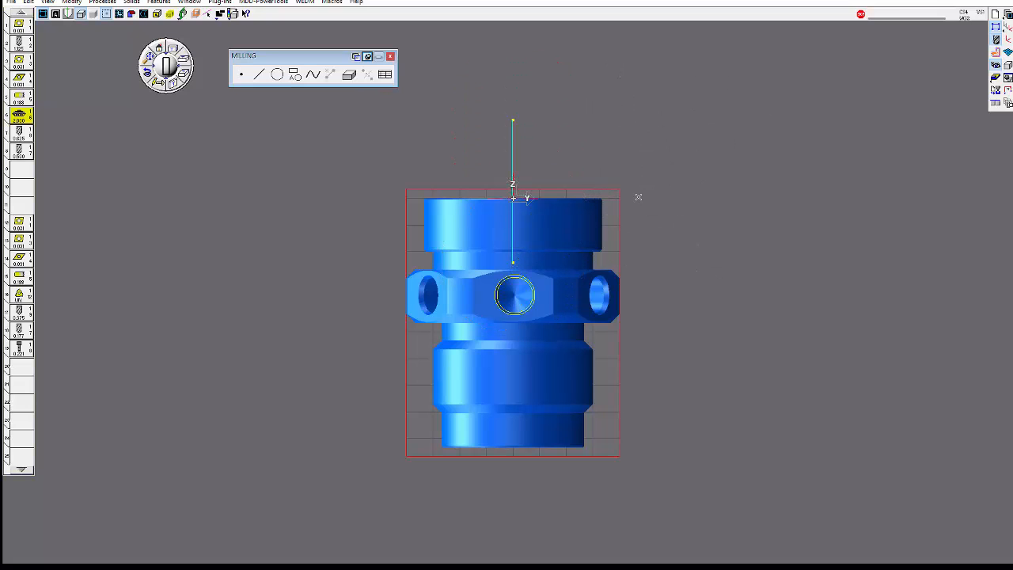
Force the sketched line's depth to X 1.38909 and inspect it in the isometric view
left_click(174, 85)
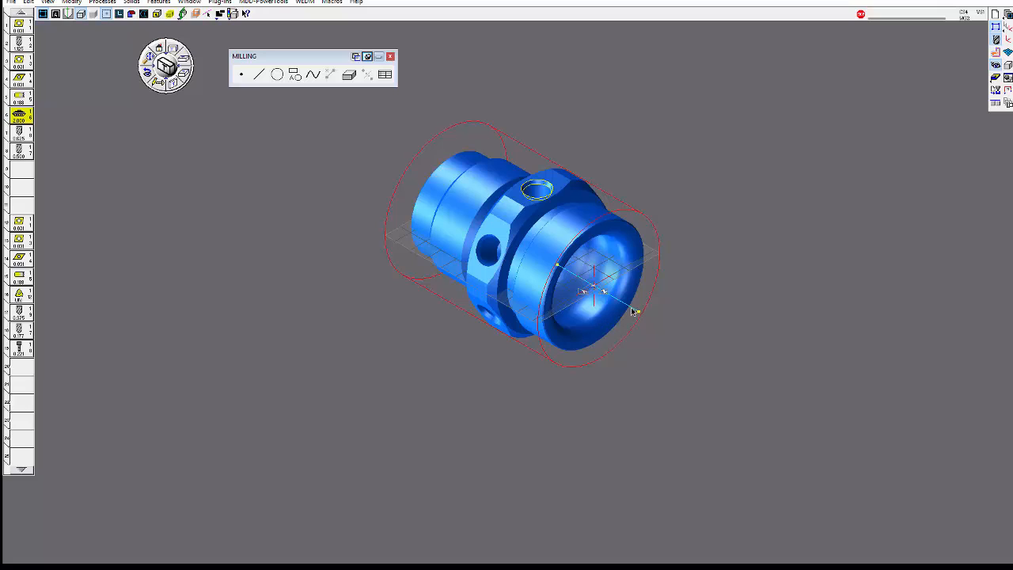
left_click(71, 2)
left_click(90, 38)
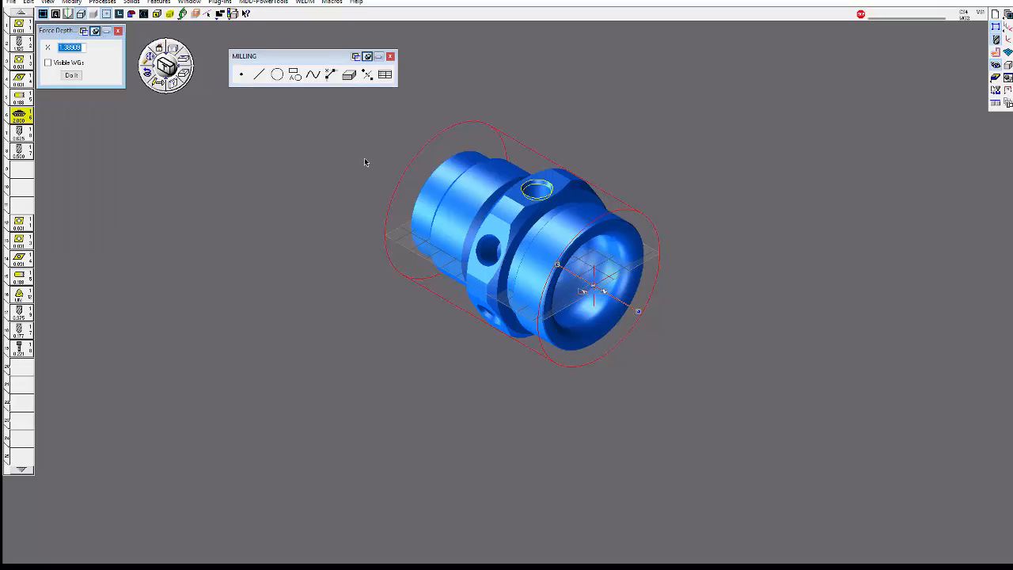
left_click(71, 76)
left_click(118, 31)
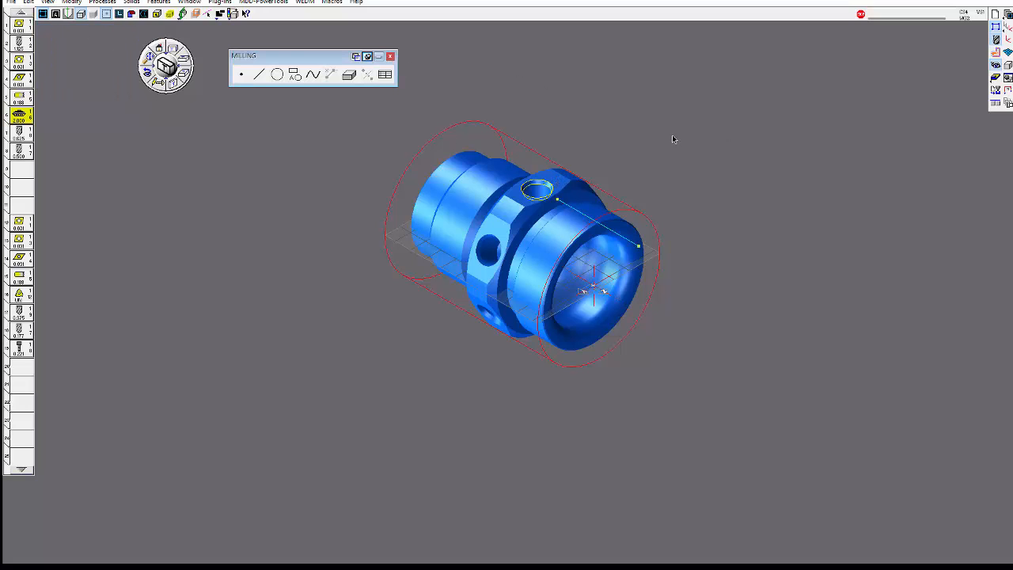
Reopen the hex contour process facing the YZ plane and examine its depth, C-axis position and duplication settings
left_click(167, 52)
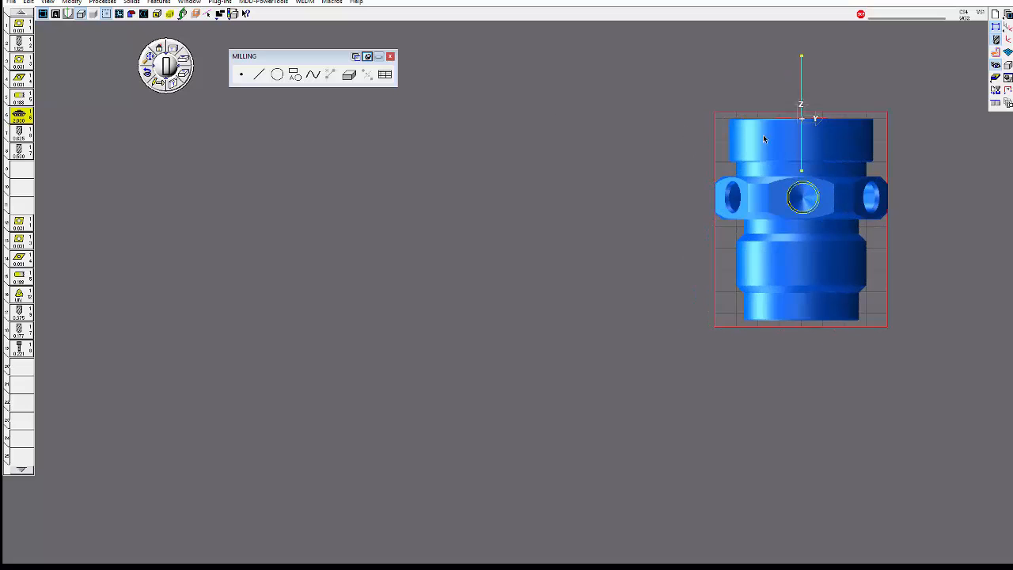
middle_click_drag(682, 139, 556, 224)
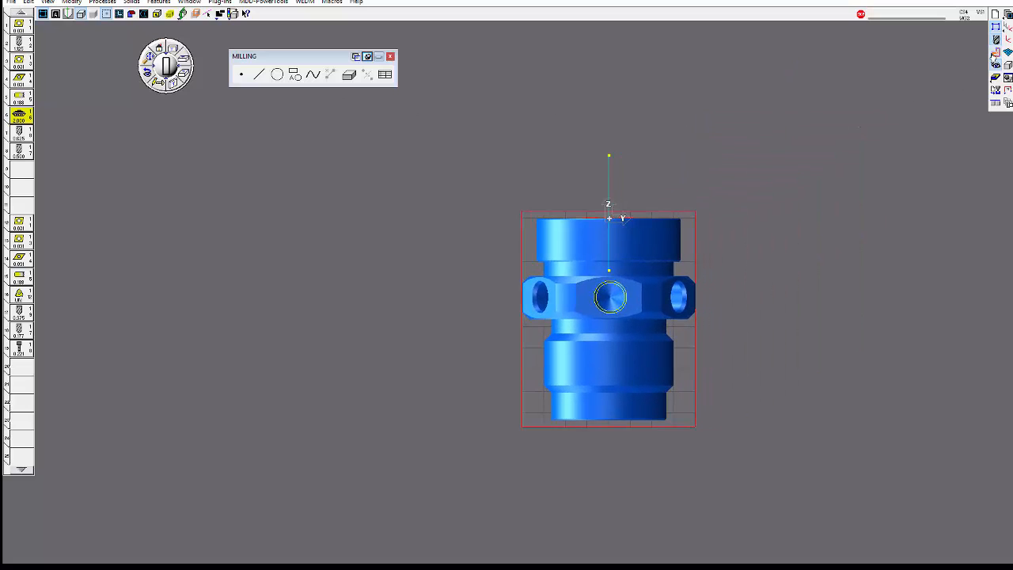
left_click(995, 52)
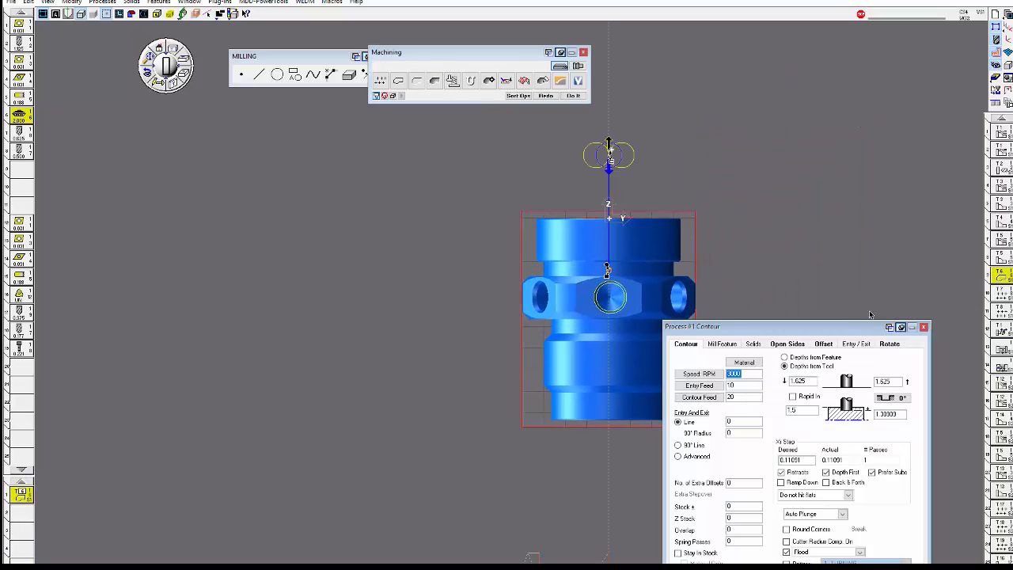
left_click_drag(831, 326, 243, 142)
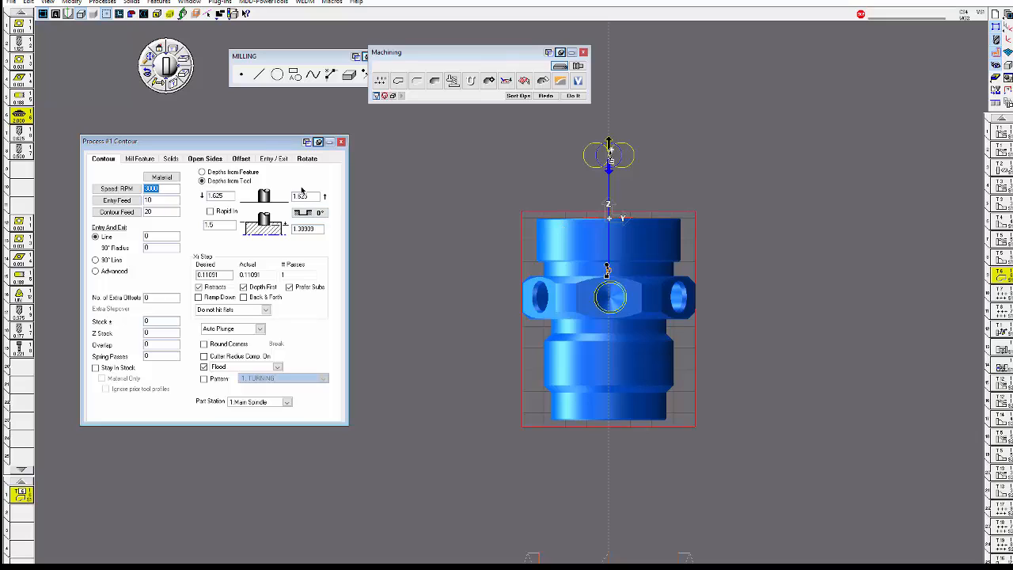
left_click(306, 160)
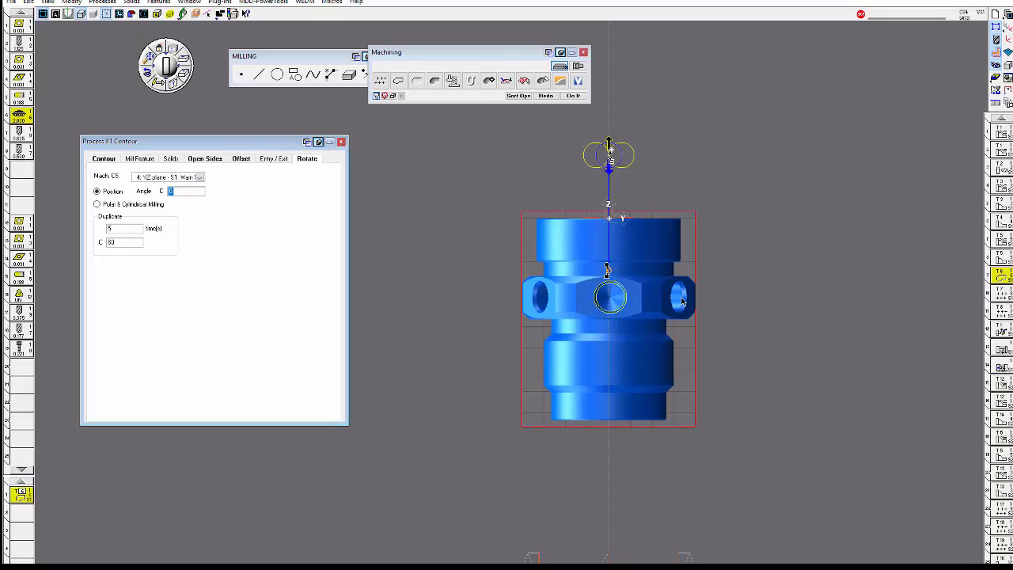
left_click(134, 230)
left_click(102, 158)
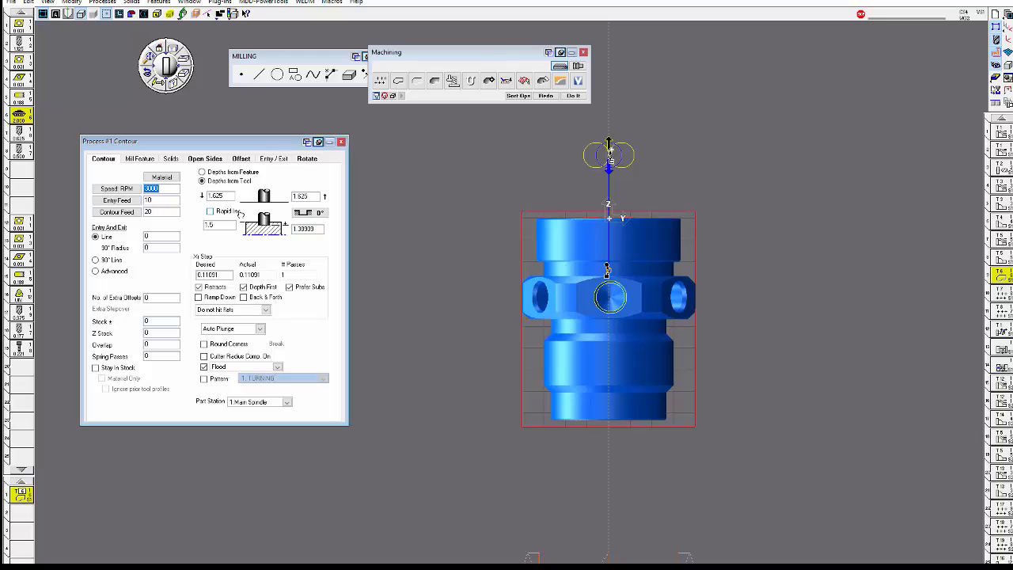
Take the contour's final depth from the hex flat, close the process and redo the hex milling operation
double_click(220, 225)
double_click(308, 229)
type("0")
left_click(585, 290, "alt")
left_click(341, 143)
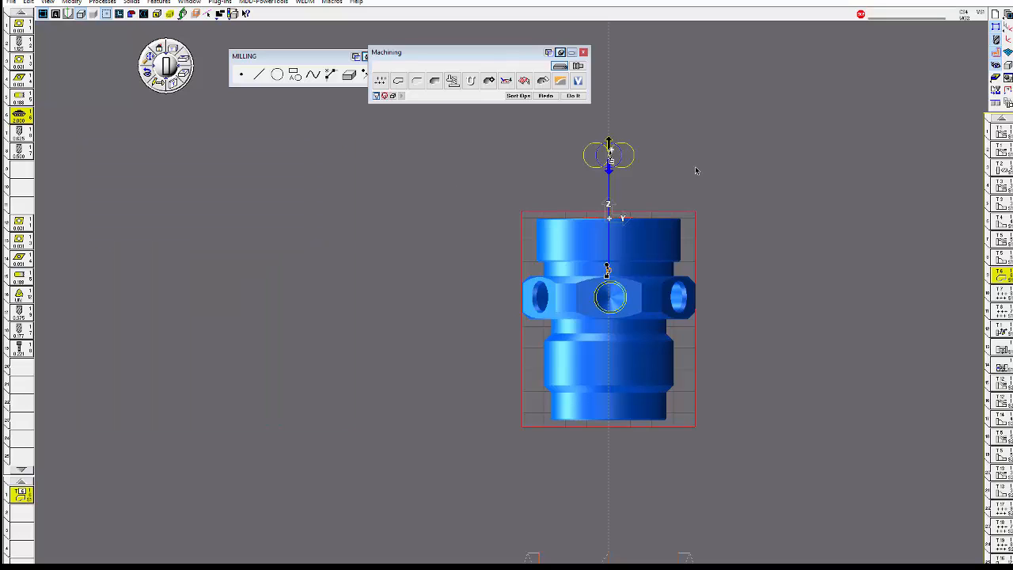
left_click(622, 154)
left_click(545, 95)
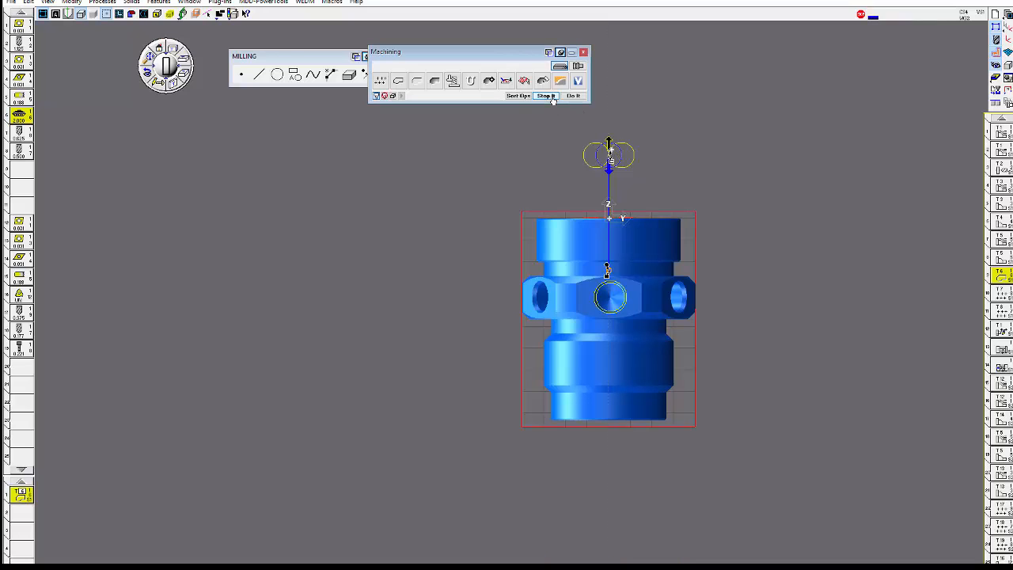
Simulate the machining operations in the isometric view through the hex flats and the first cross-hole drilling, then close the simulation
left_click(163, 86)
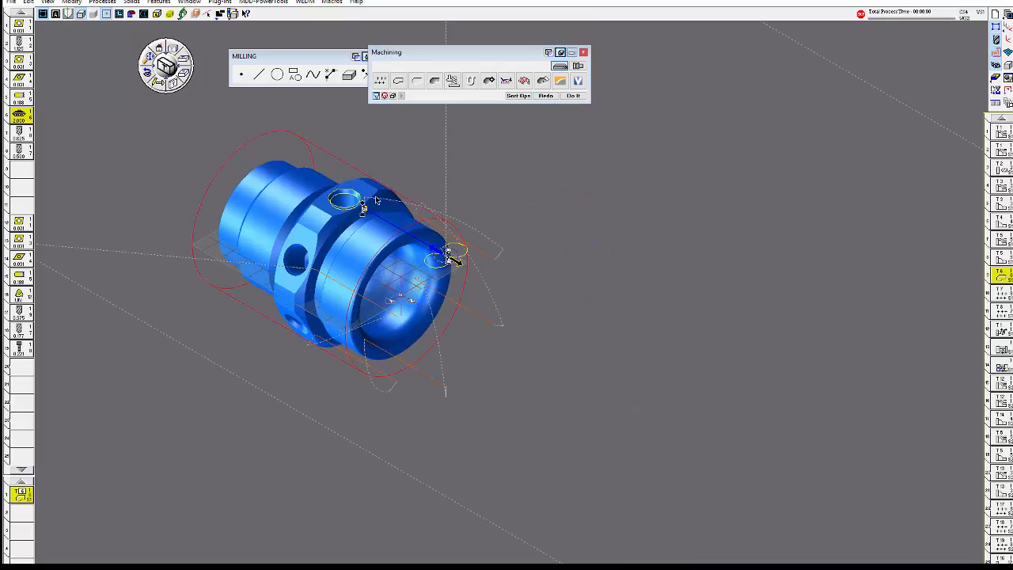
middle_click_drag(588, 245, 796, 326)
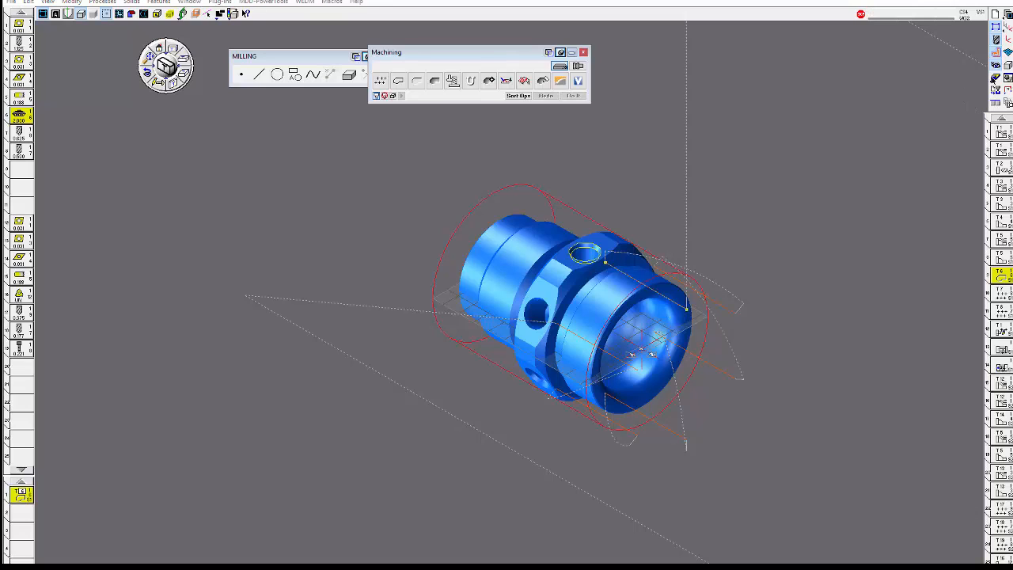
left_click(995, 78)
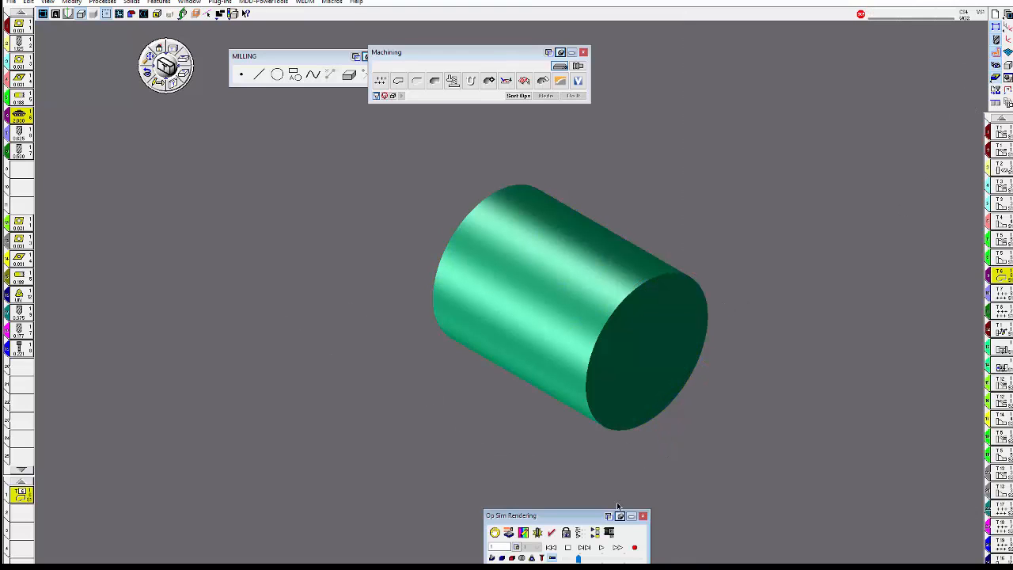
left_click(602, 547)
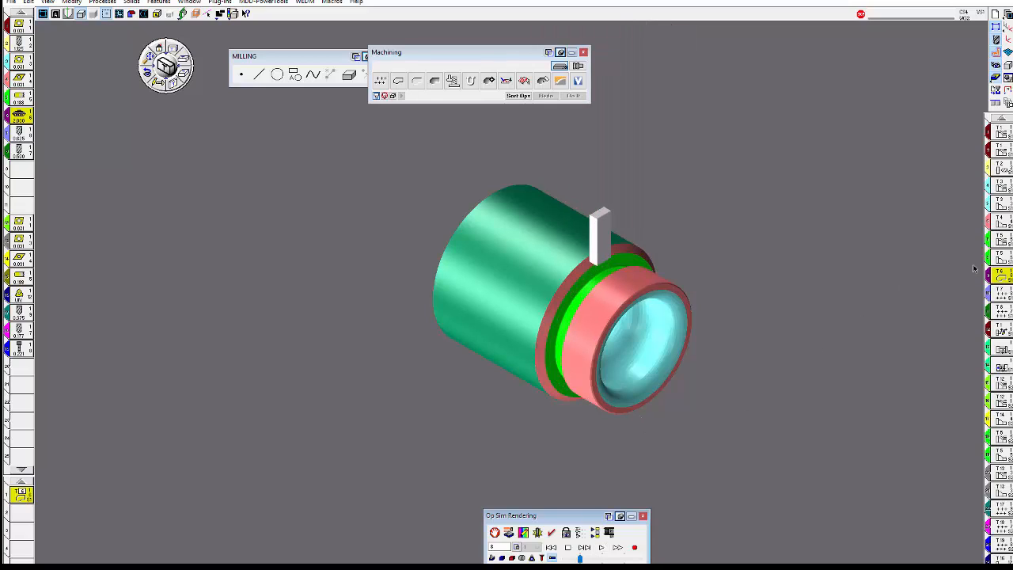
left_click(602, 547)
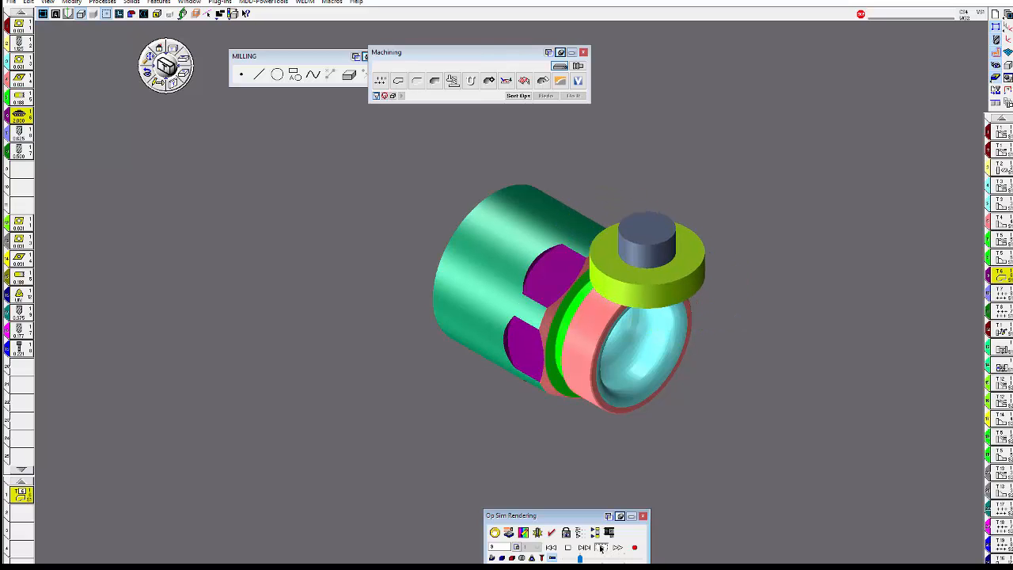
left_click(567, 548)
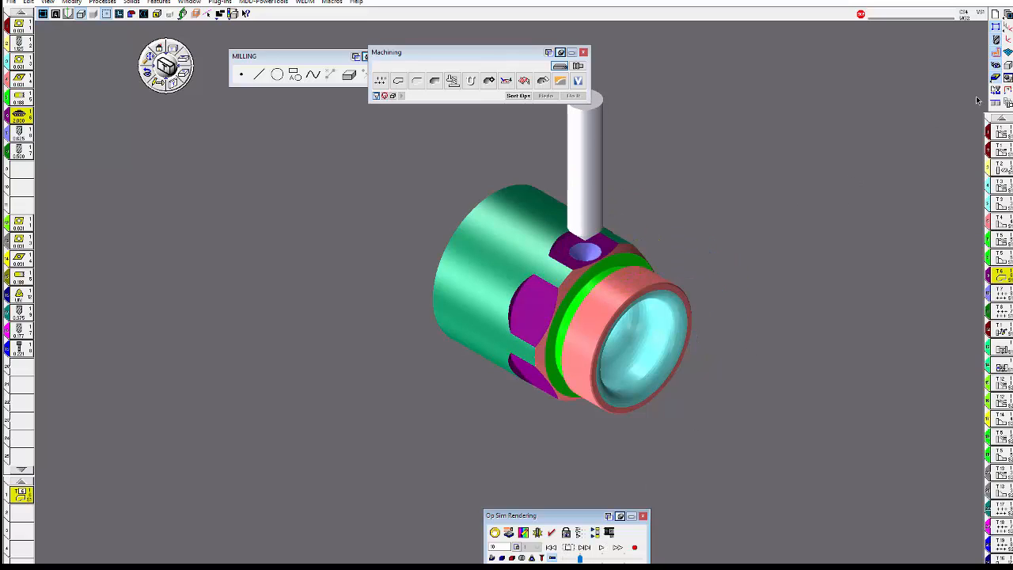
left_click(994, 79)
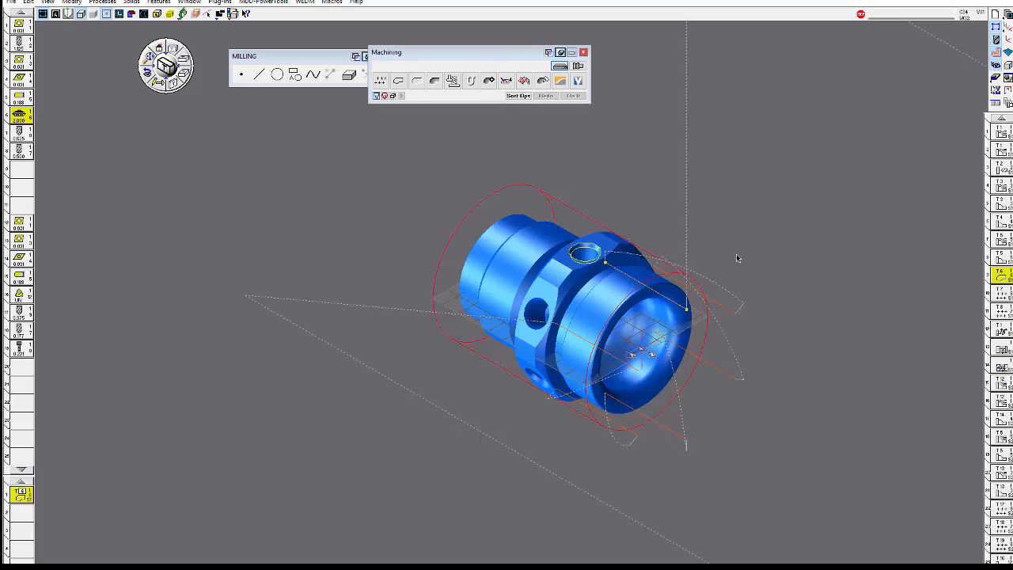
Delete the two circles at the chamfer of the hole in the upper hex flat
left_click_drag(525, 208, 649, 305)
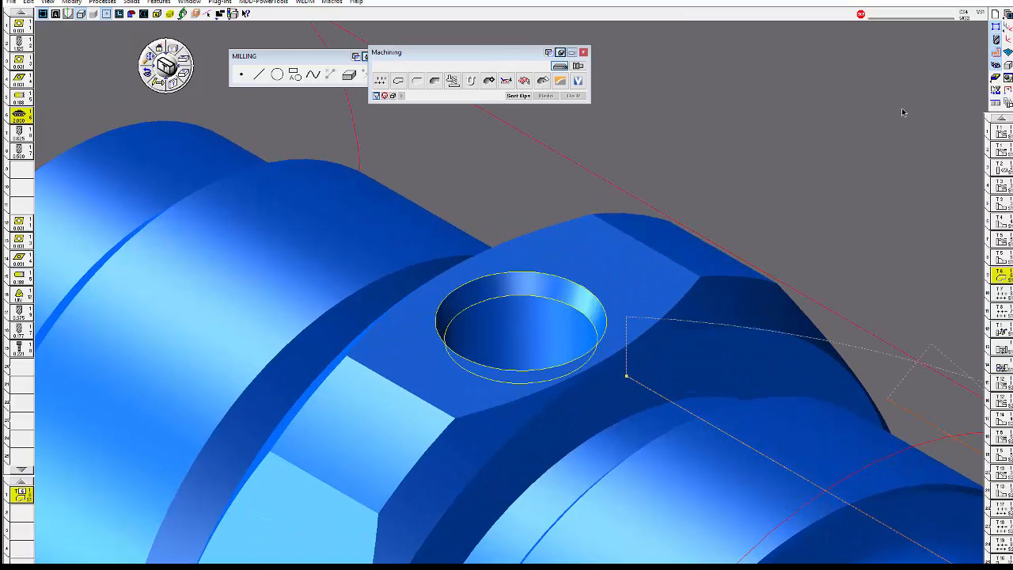
left_click(996, 64)
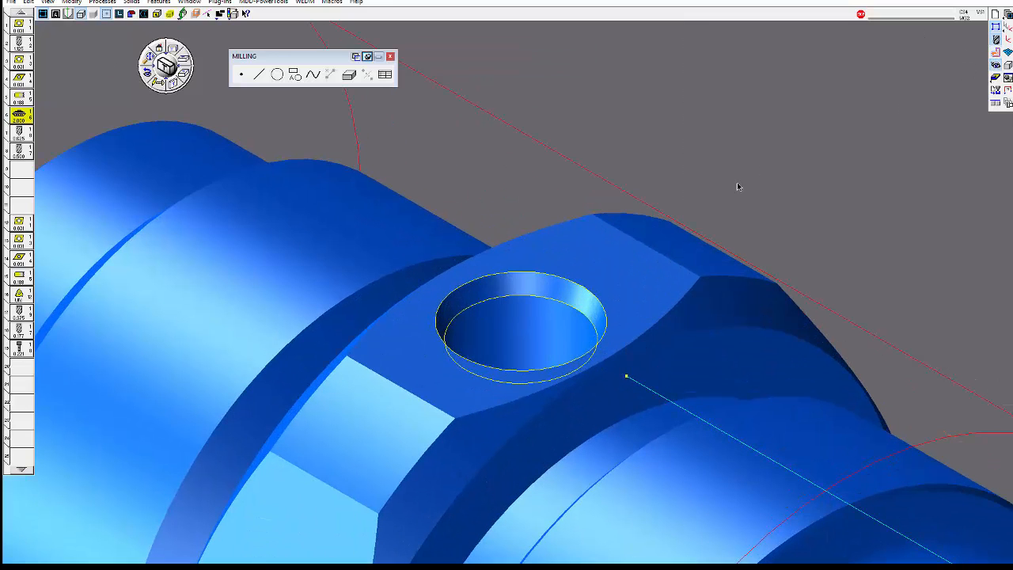
left_click(580, 287)
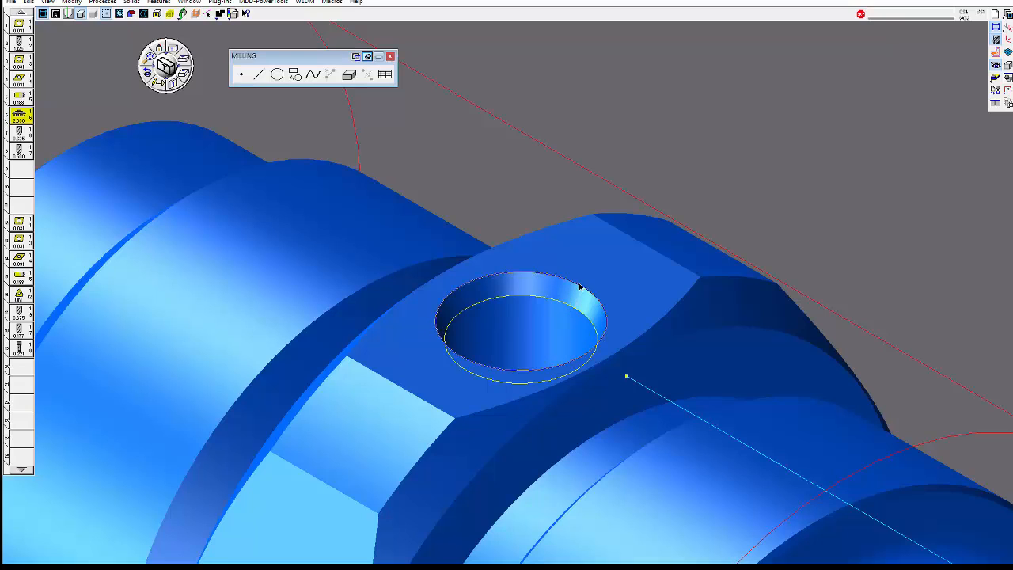
key("Delete")
left_click(576, 307)
key("Delete")
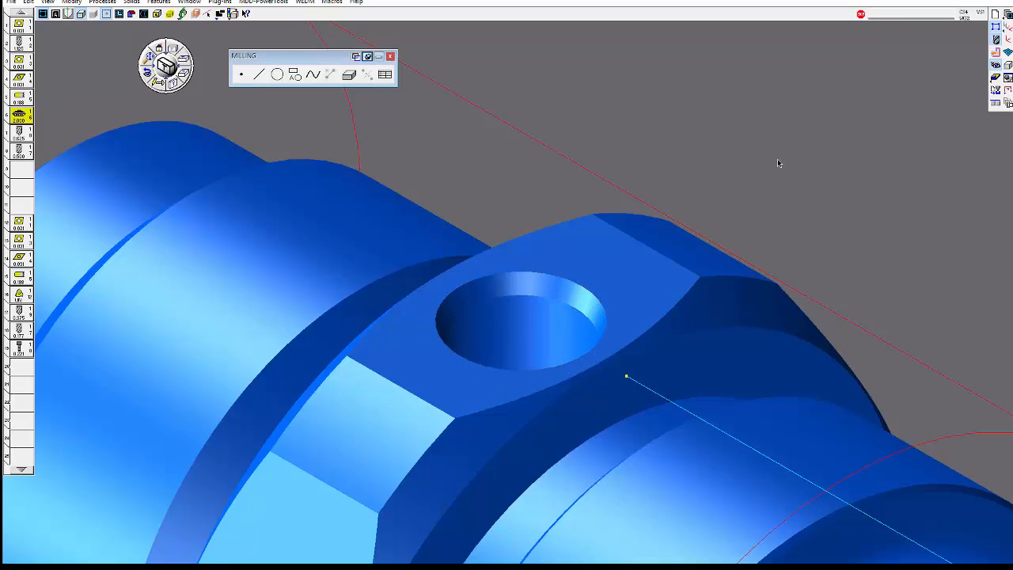
Check that the main spindle YZ plane is active and extract the two chamfer edges of the upper hole as circles
middle_click_drag(678, 254, 973, 76)
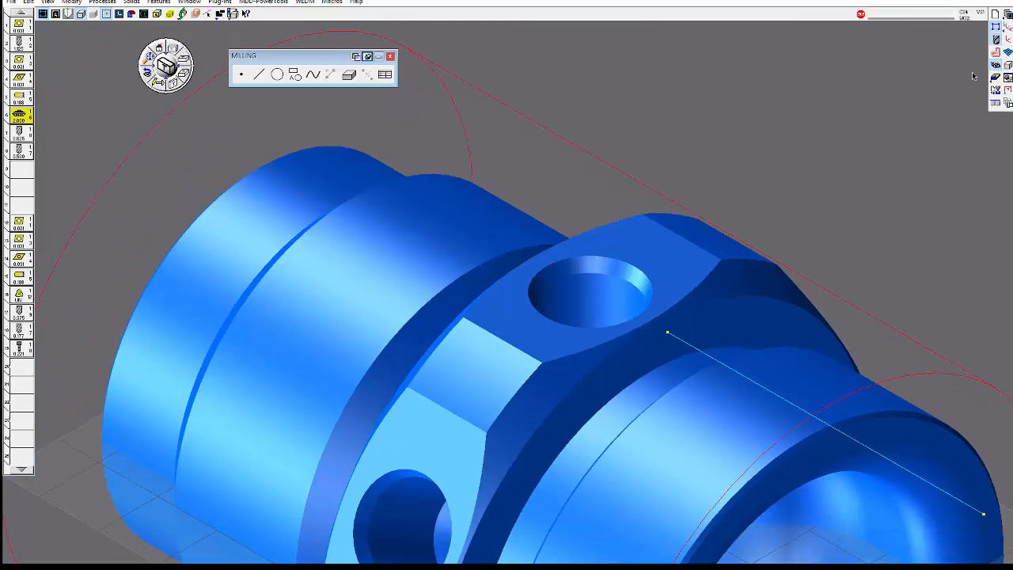
left_click(1008, 38)
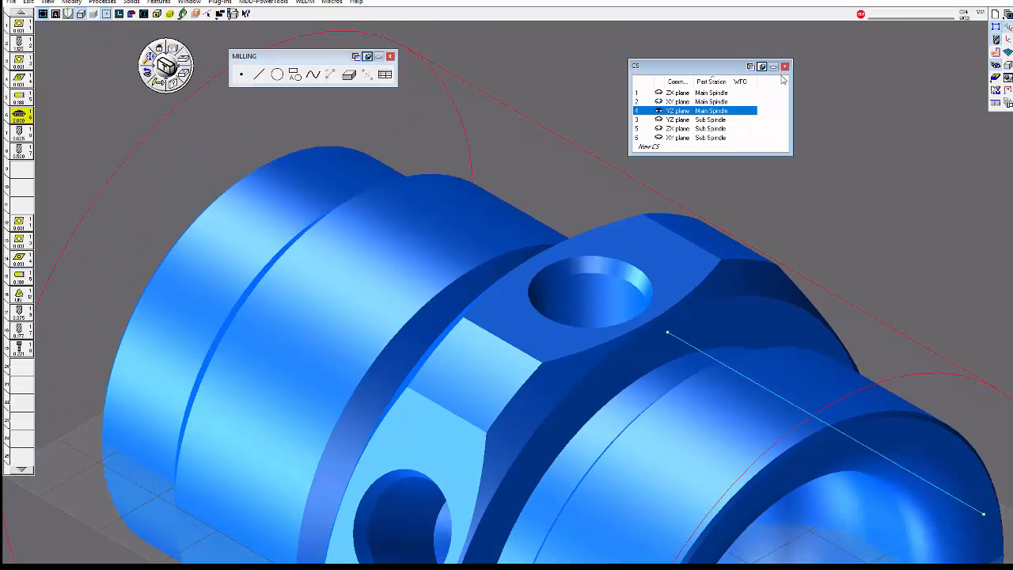
left_click(784, 66)
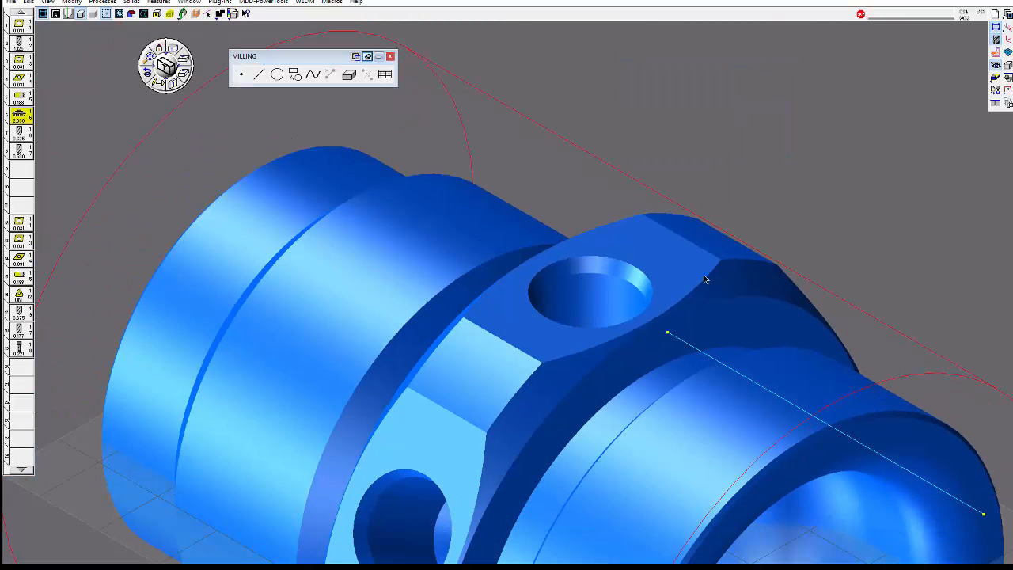
scroll(705, 279, "up", 2)
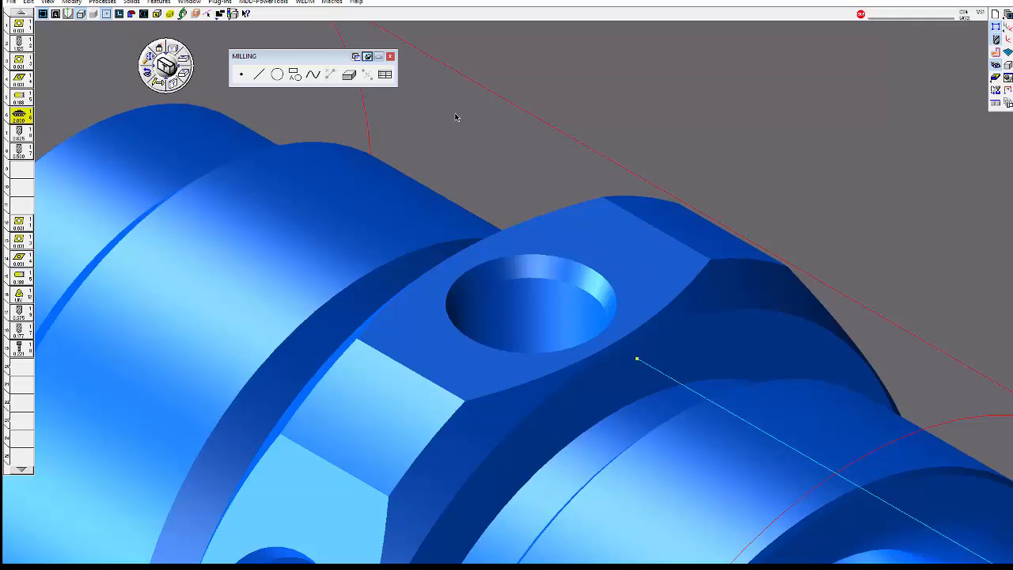
left_click(169, 15)
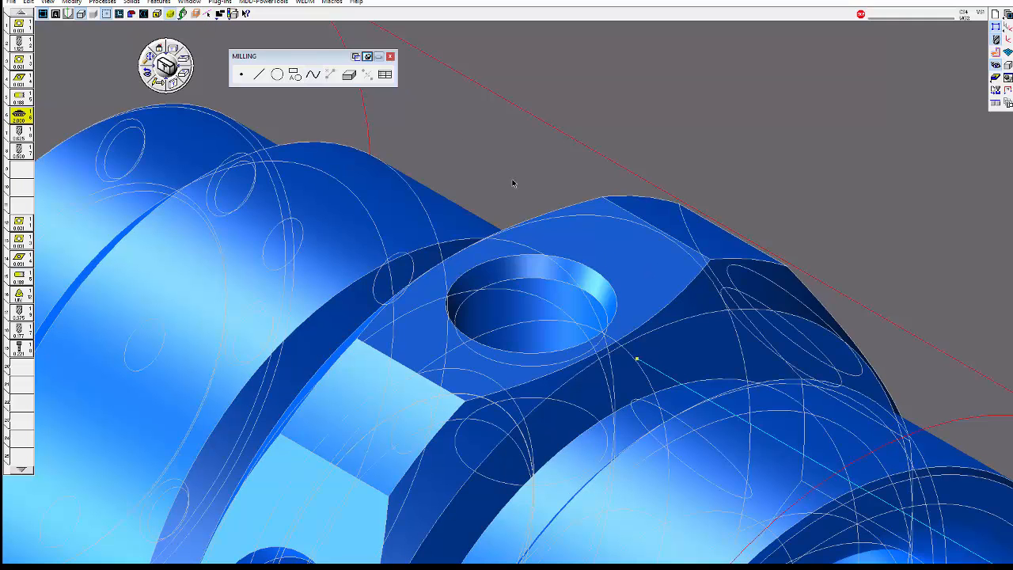
double_click(569, 260)
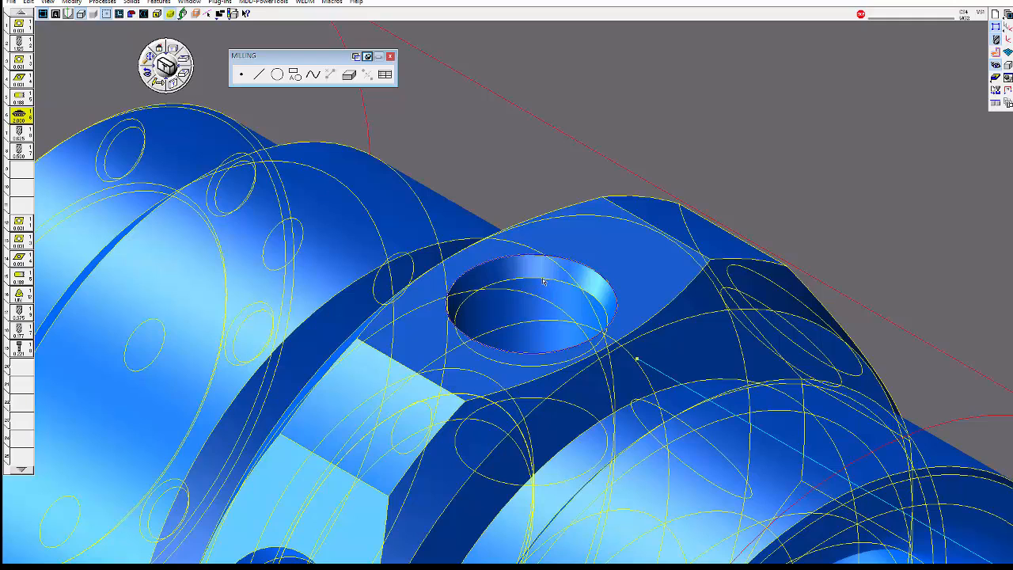
left_click(543, 280, "ctrl")
right_click(543, 280)
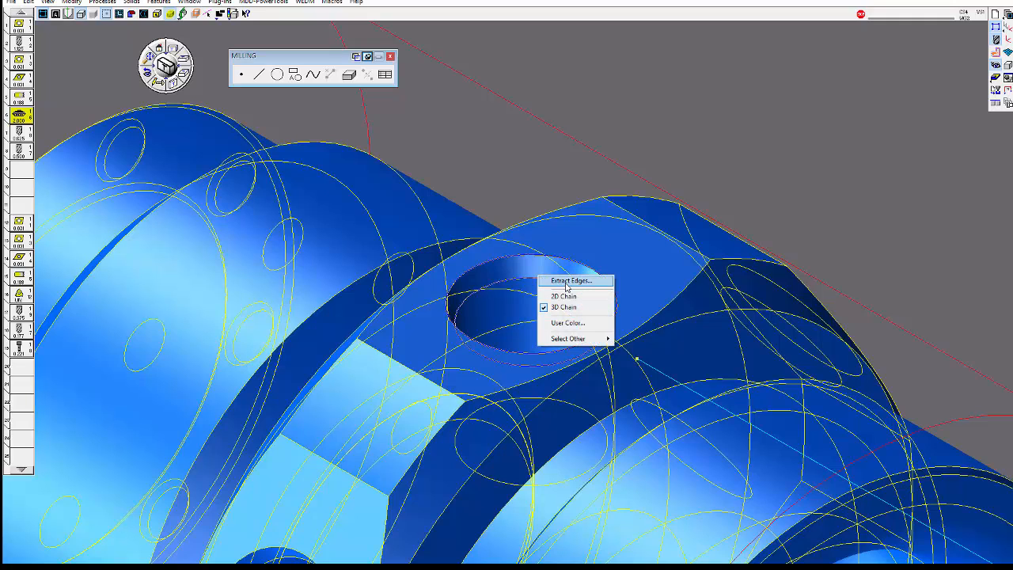
left_click(568, 281)
left_click(637, 167)
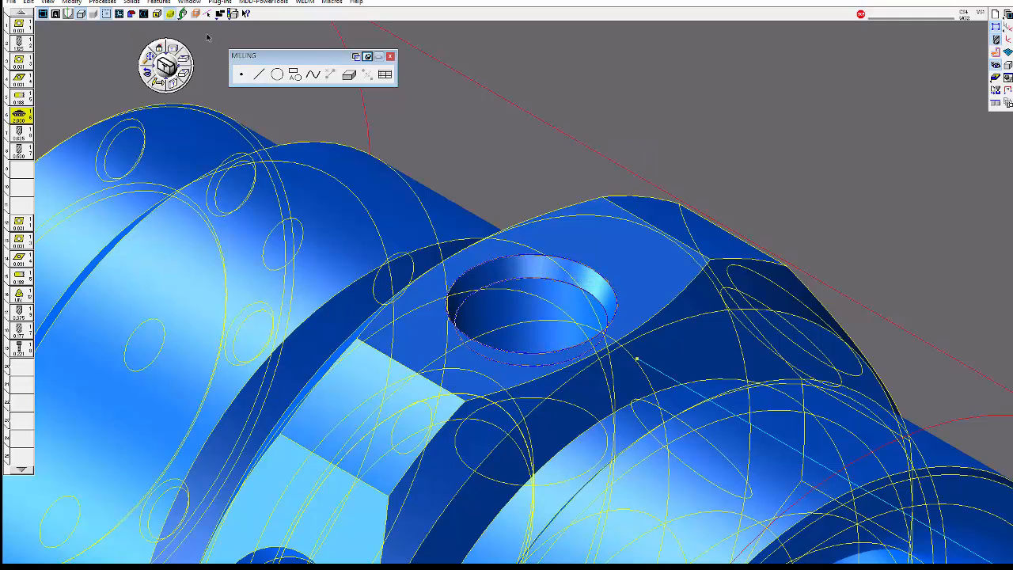
left_click(170, 15)
Open the cross-hole drilling operations and examine the first hole process's drill depths, C-axis position and duplication settings
scroll(685, 174, "down", 6)
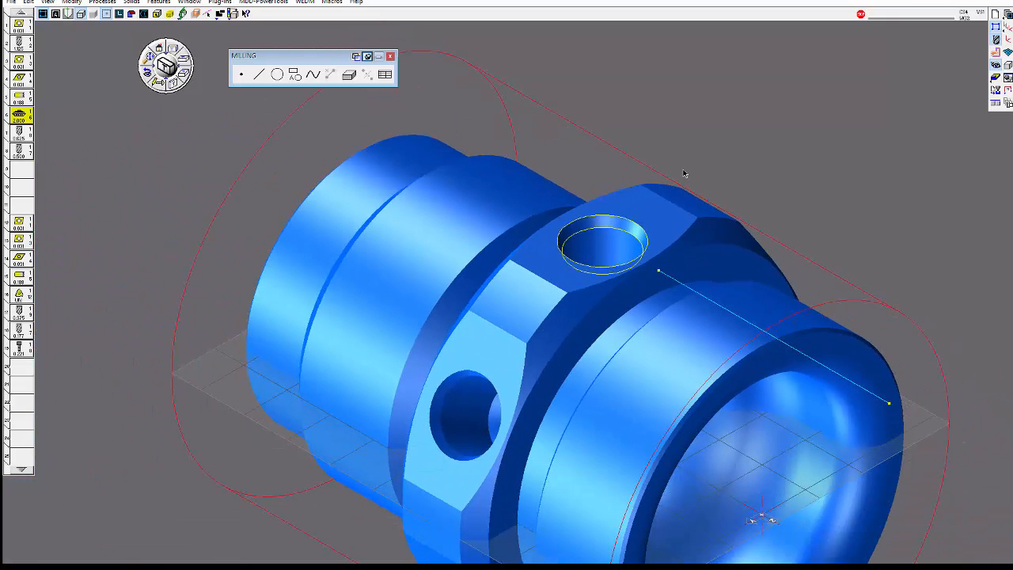
scroll(685, 174, "down", 1)
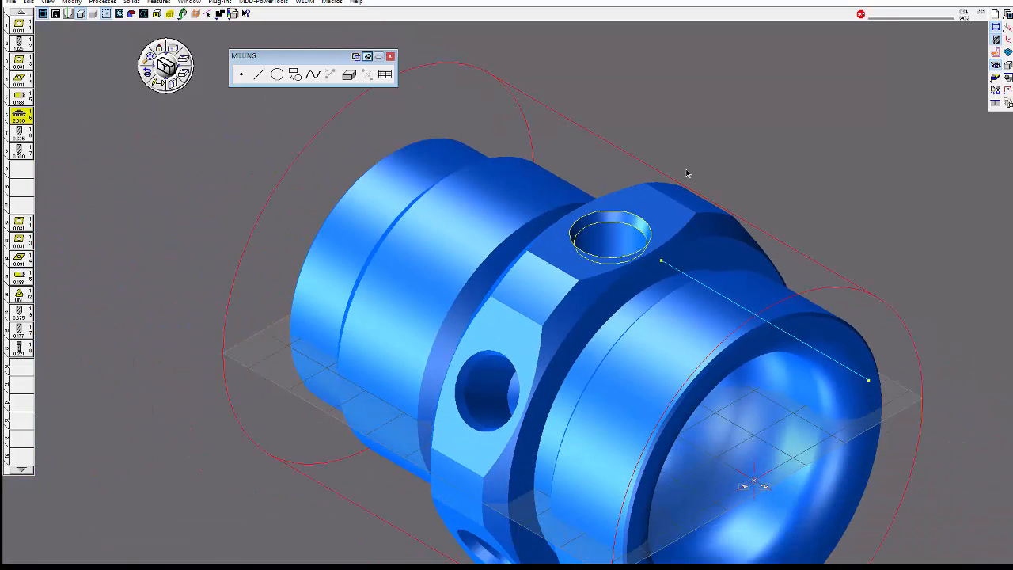
left_click(994, 52)
double_click(997, 279)
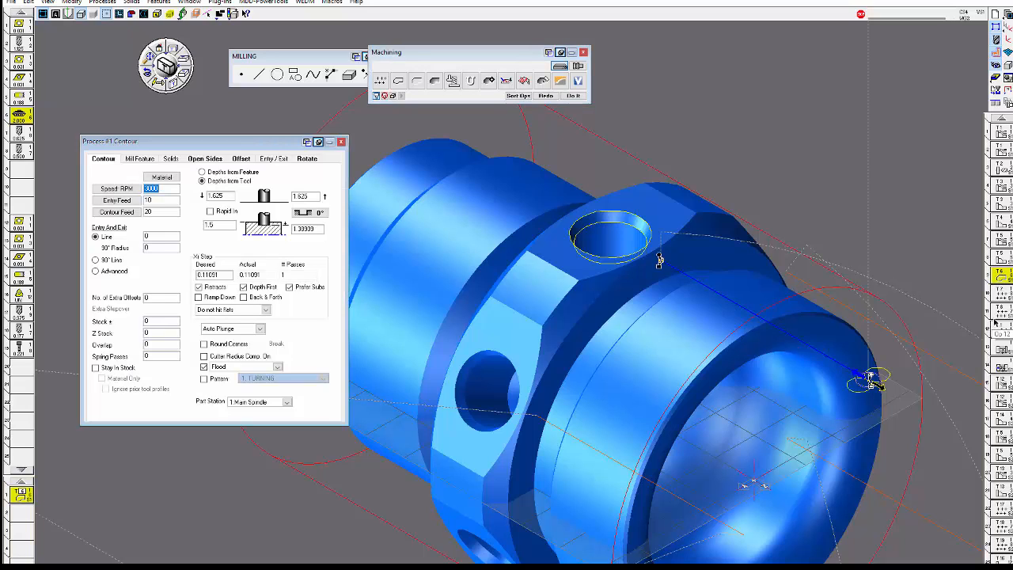
double_click(1000, 295)
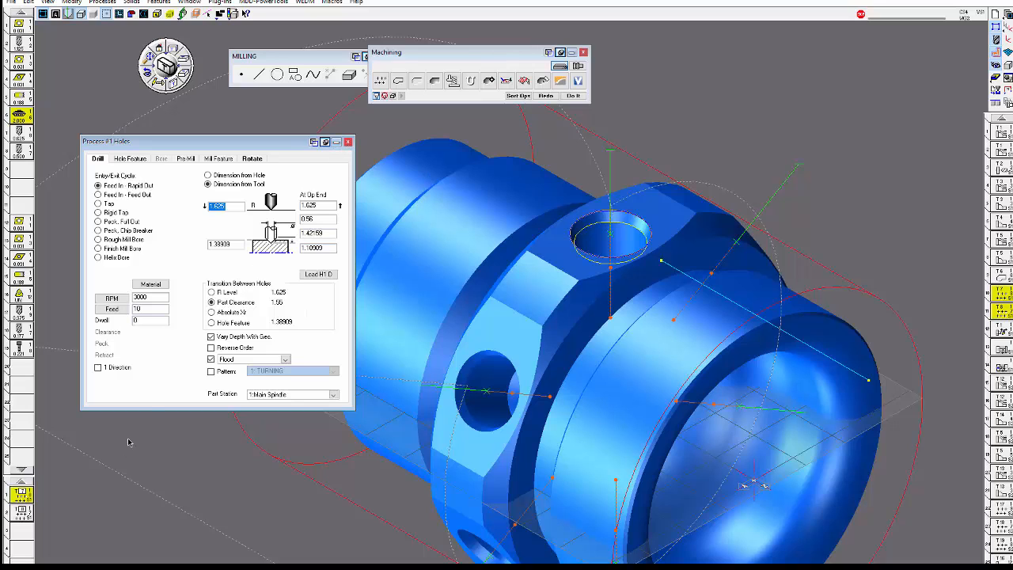
left_click_drag(286, 142, 242, 132)
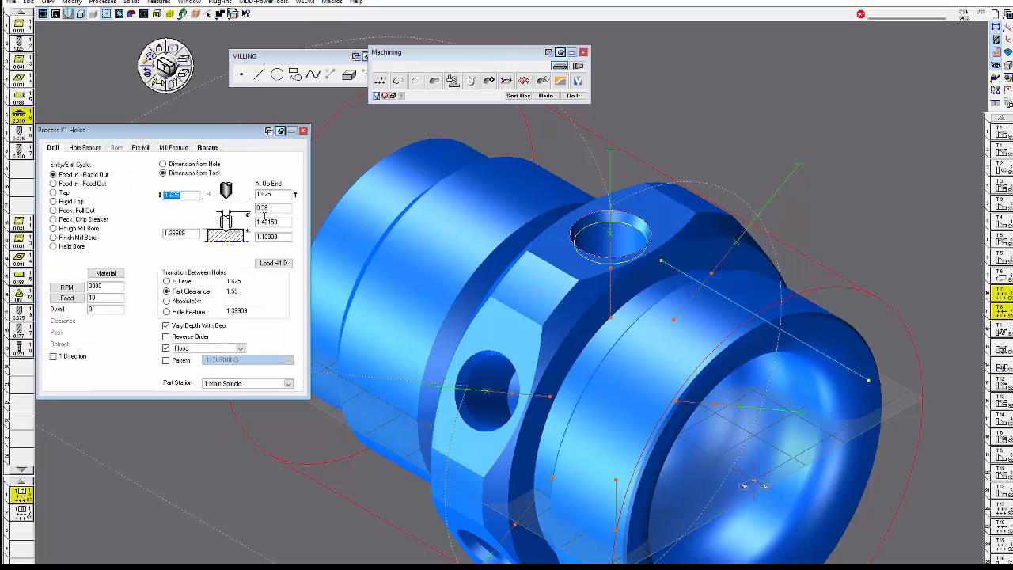
left_click(207, 148)
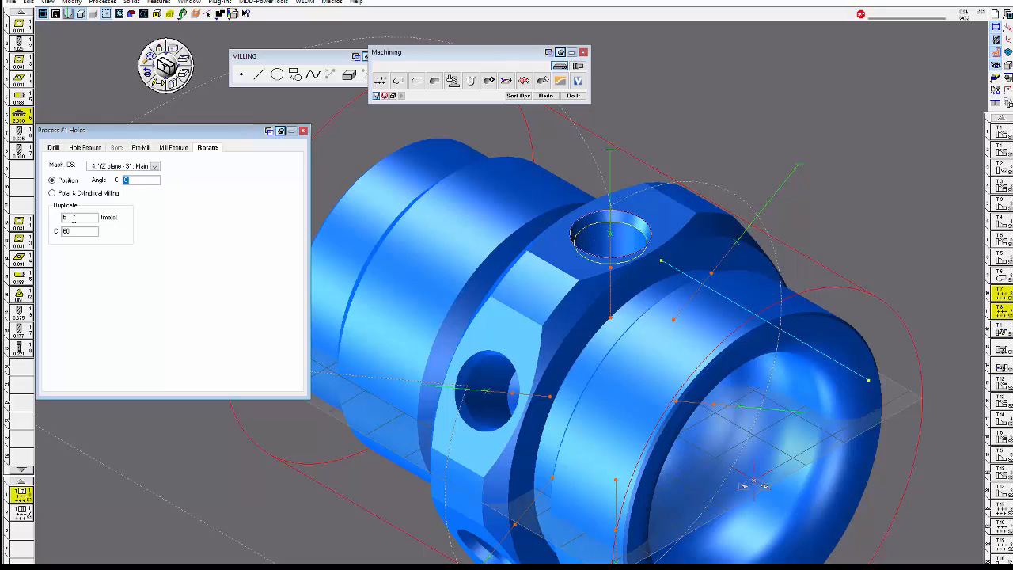
left_click(47, 147)
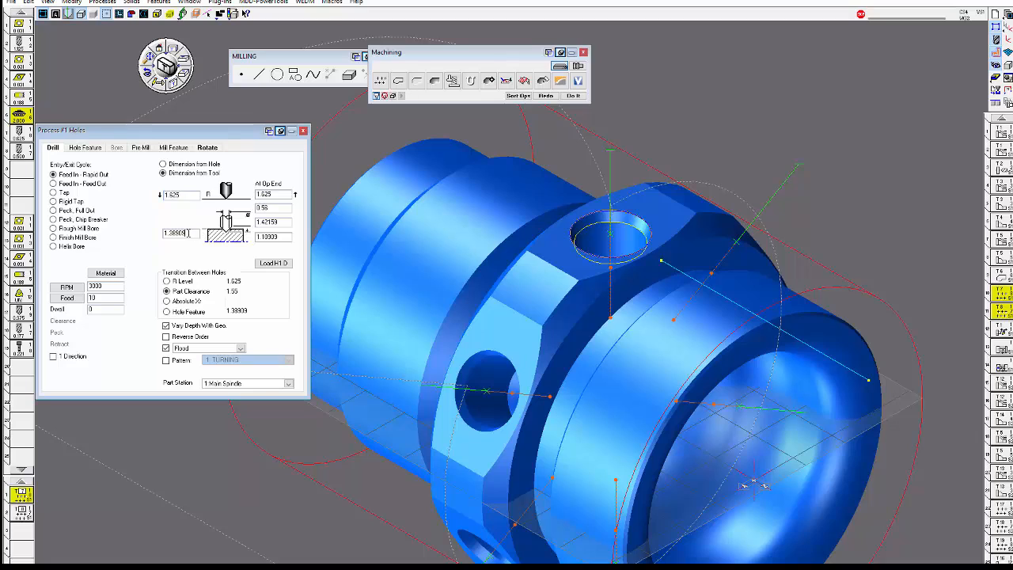
Take the first hole process's surface depth of 1.38909 from the hex flat and its final depth from the hole's conical tip
double_click(182, 232)
type("0")
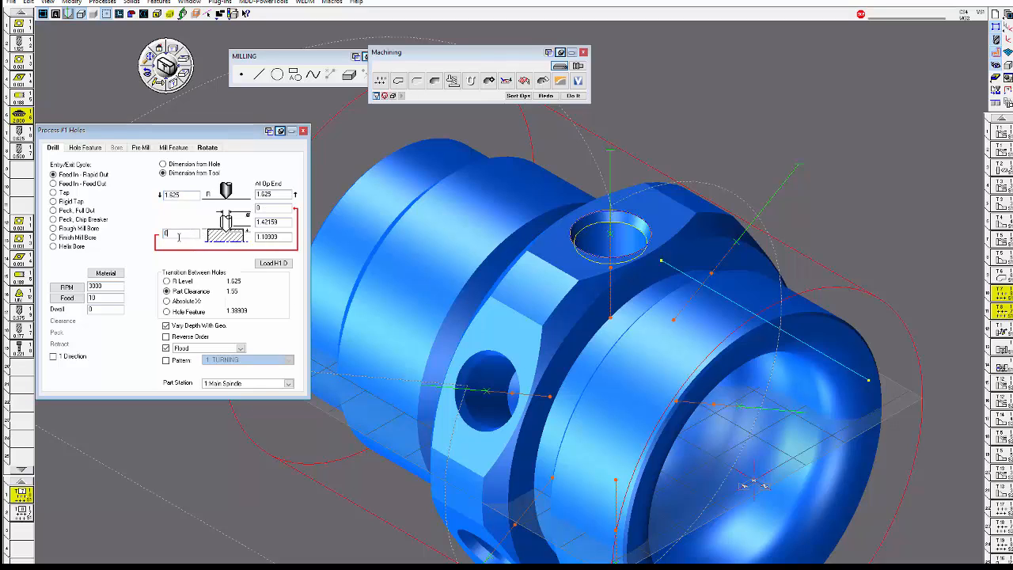
double_click(172, 235)
left_click(558, 256, "alt")
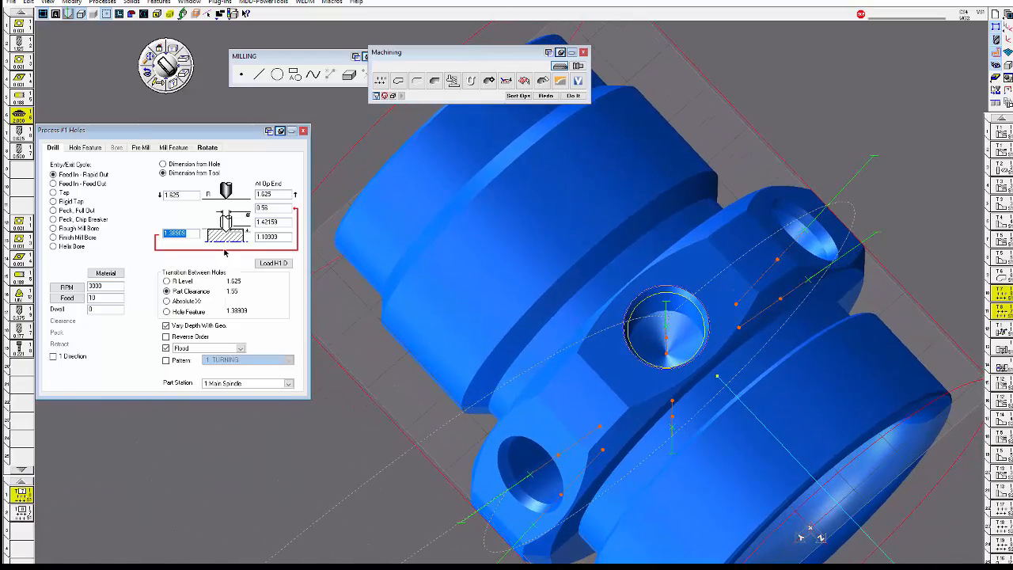
key("Tab")
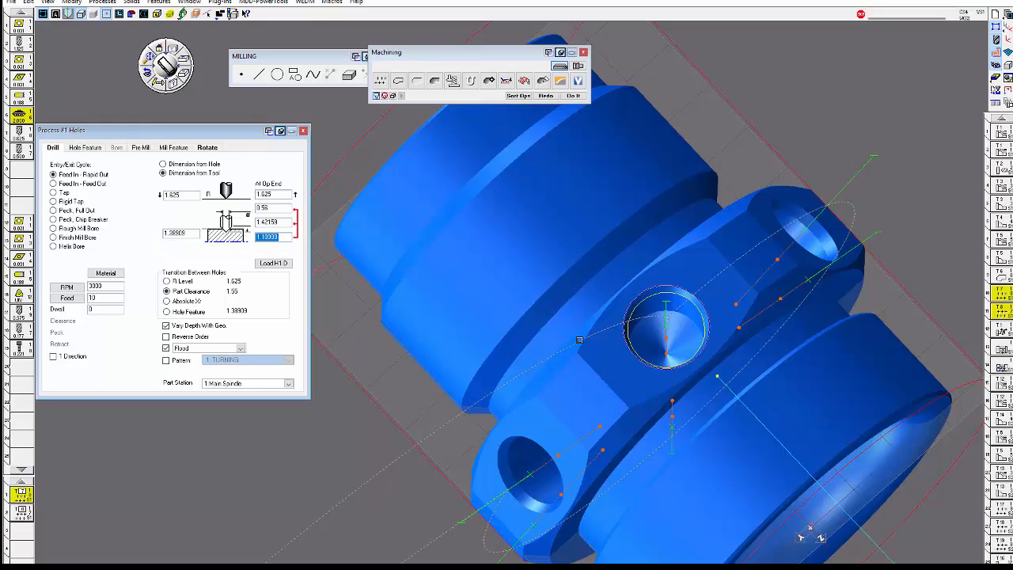
left_click(668, 352)
left_click_drag(589, 281, 745, 388)
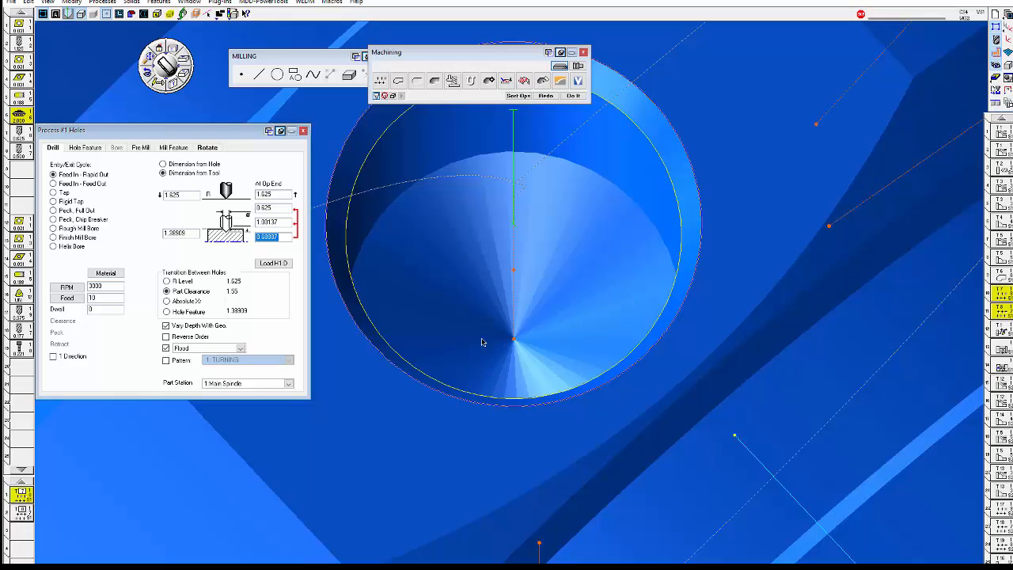
Review the first hole process's rotation settings and compare its drill depths with those of the second hole process
left_click(207, 148)
left_click(54, 148)
left_click(303, 131)
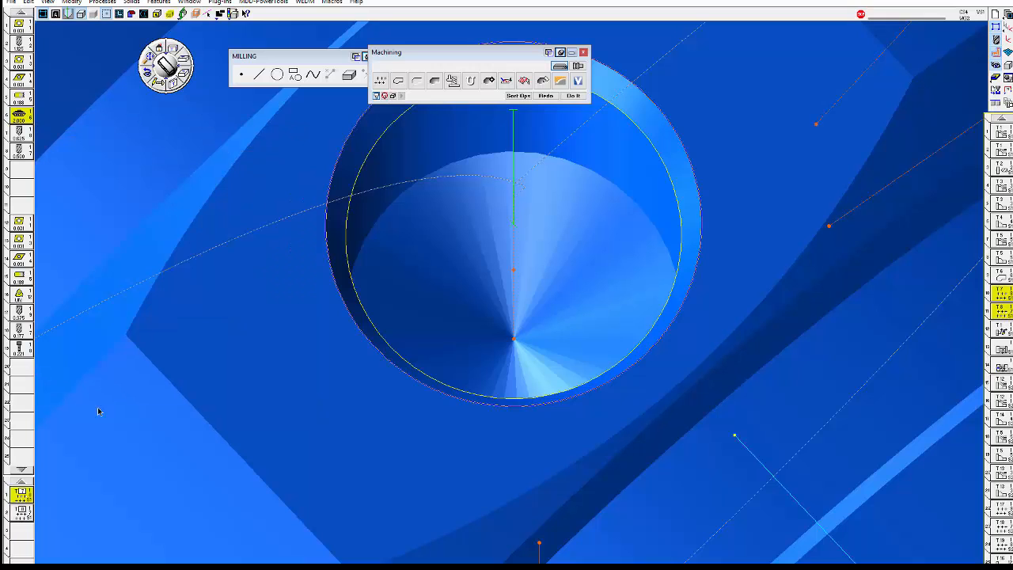
double_click(21, 511)
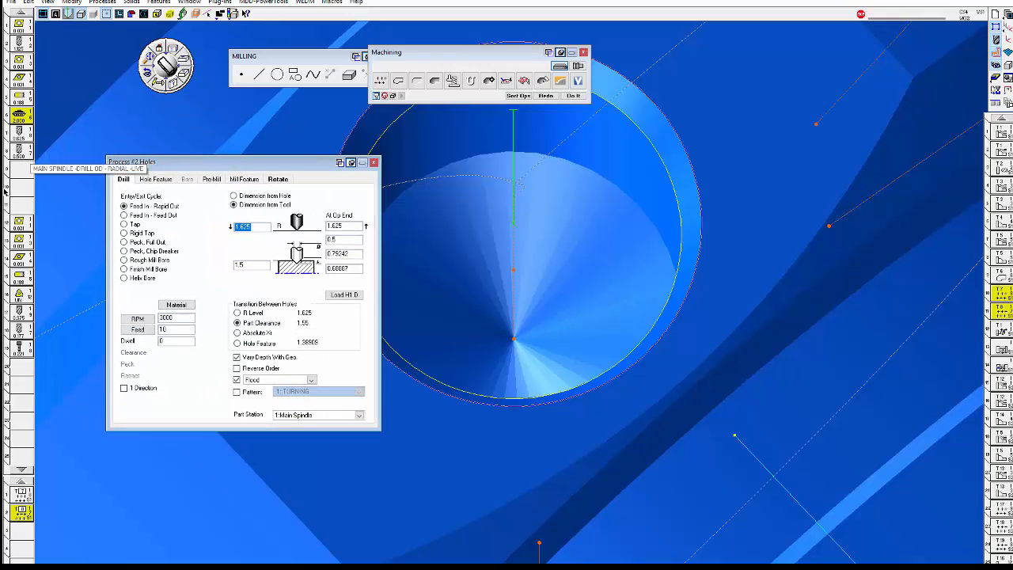
double_click(357, 269)
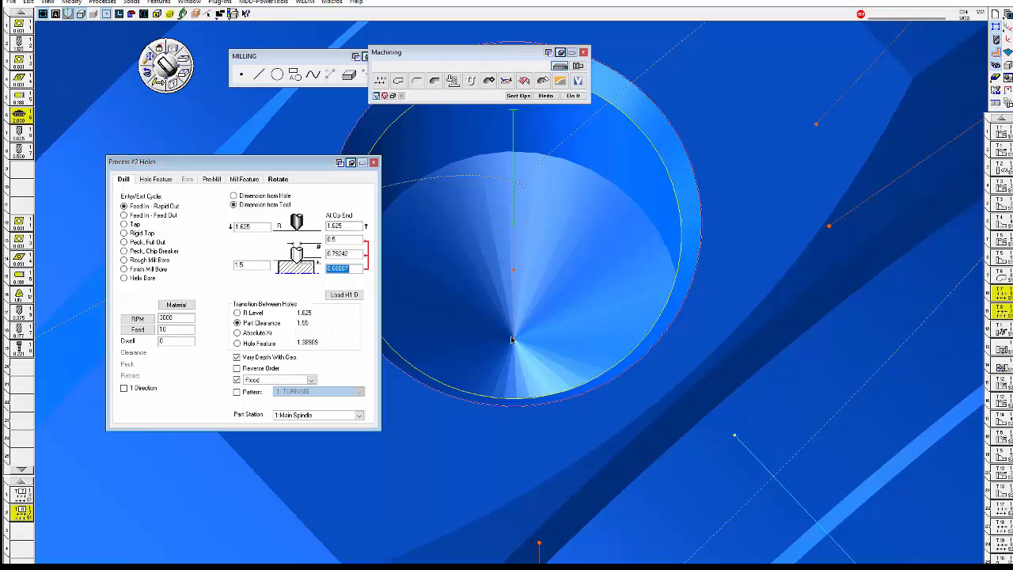
double_click(26, 493)
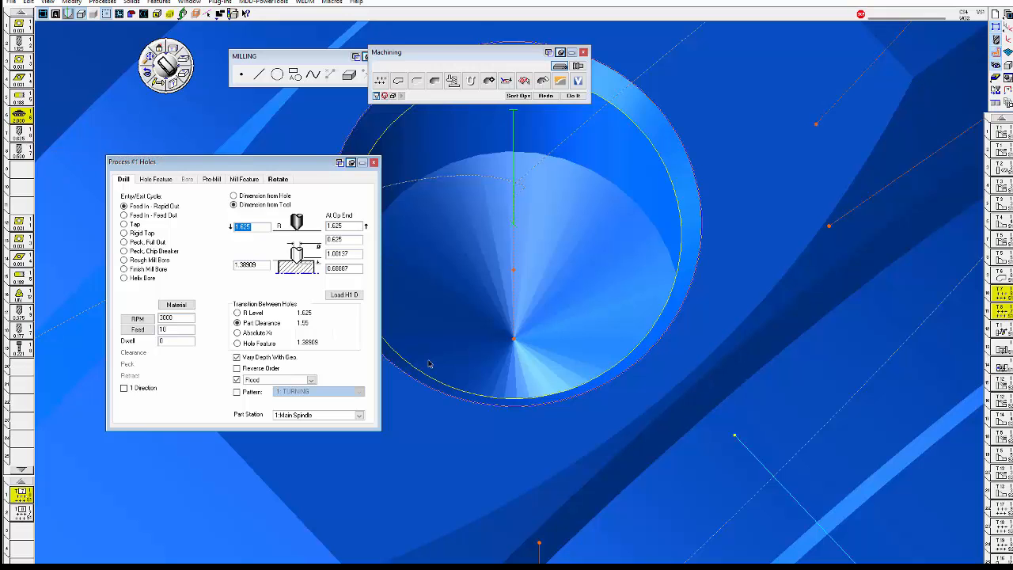
scroll(429, 363, "down", 3)
middle_click_drag(437, 353, 531, 442)
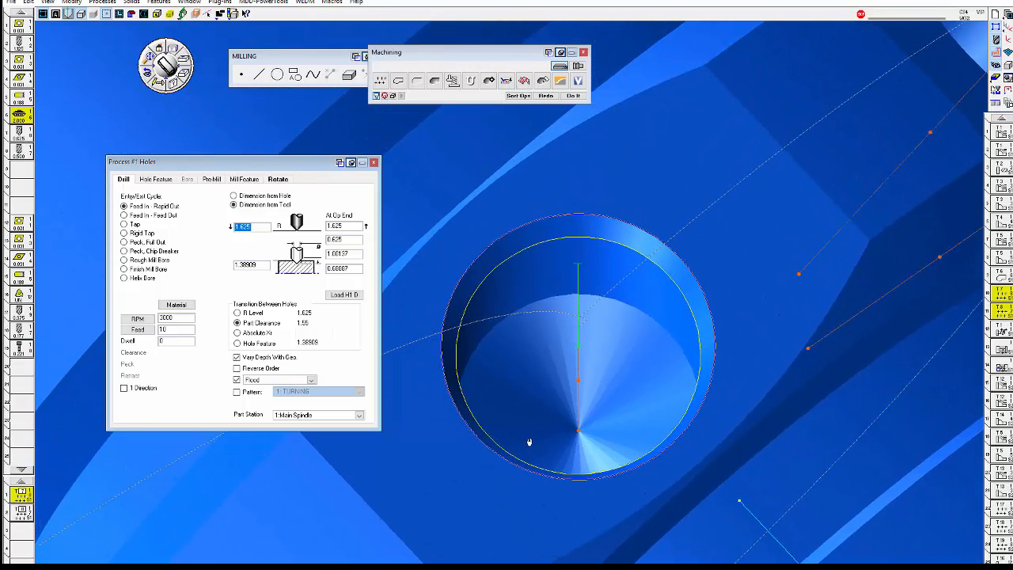
Take the first hole process's diameter from the outer chamfer circle of the upper hole and regenerate the cross-hole drilling operations
double_click(348, 239)
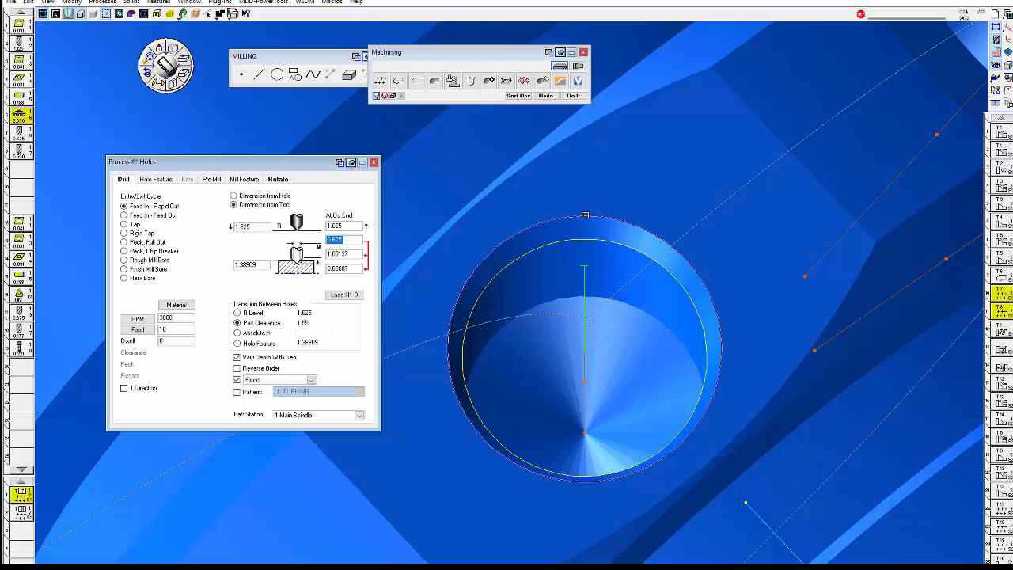
left_click(585, 214)
left_click(373, 162)
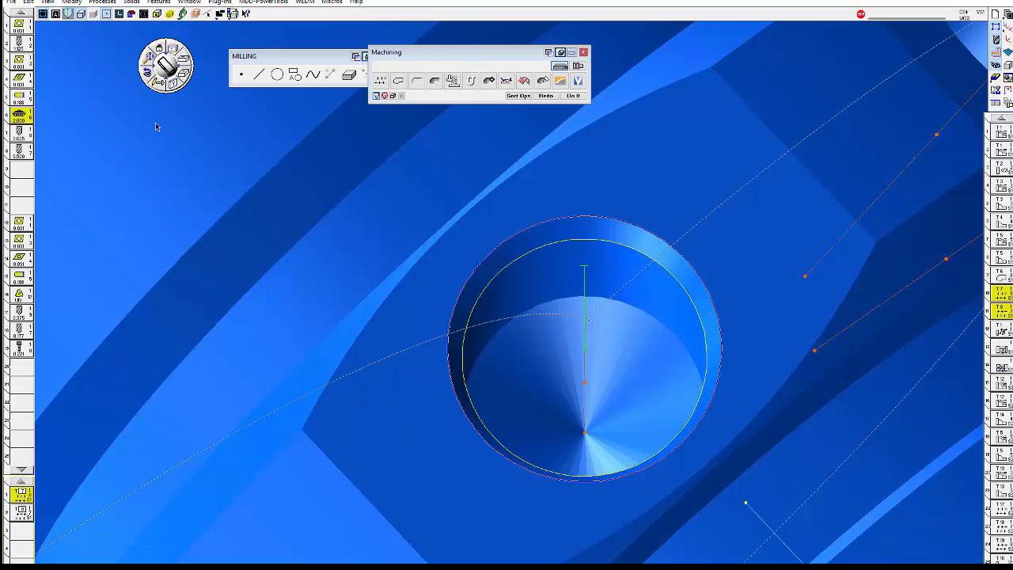
left_click(172, 89)
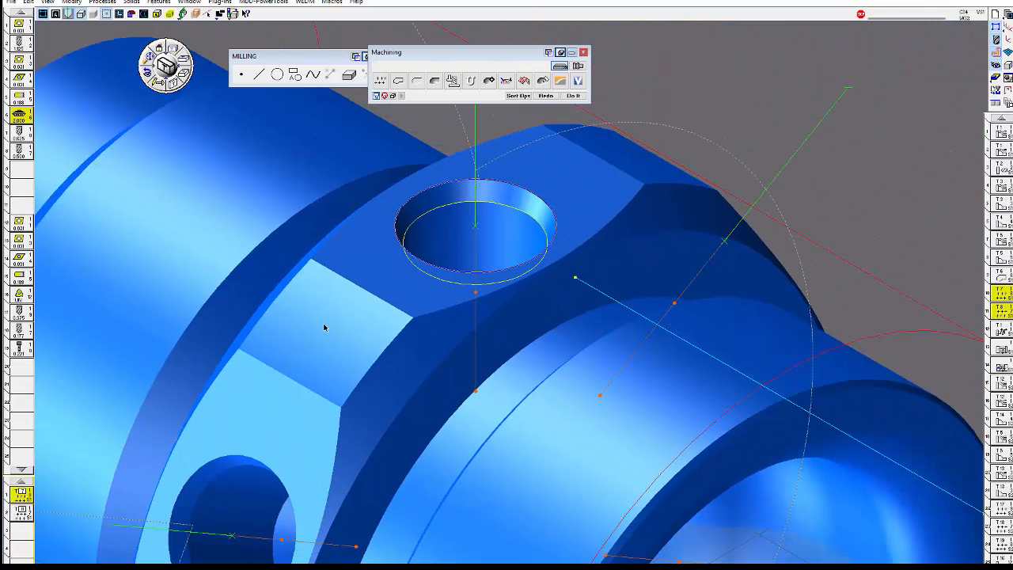
left_click(545, 96)
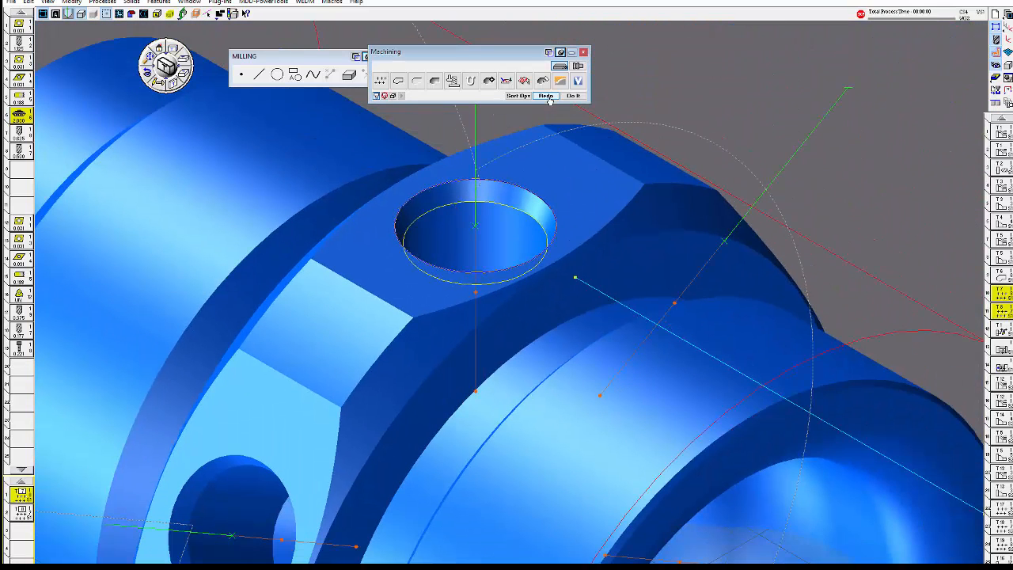
Run the rendered cut simulation of the operations from the start and examine the machined hex flats and cross holes
scroll(776, 192, "down", 3)
middle_click_drag(826, 220, 799, 222)
scroll(854, 208, "down", 2)
scroll(808, 224, "up", 1)
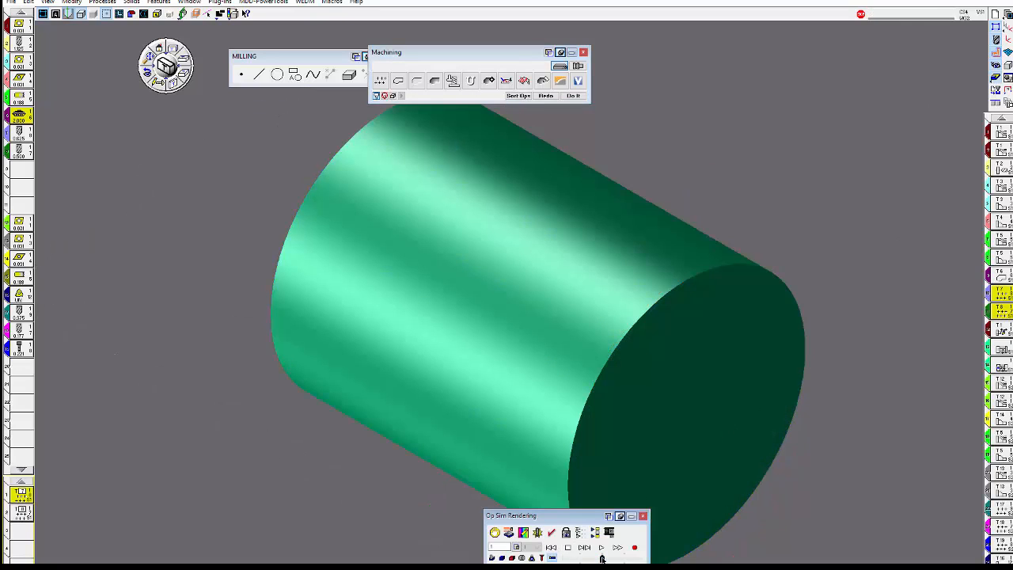
left_click(551, 547)
left_click(602, 547)
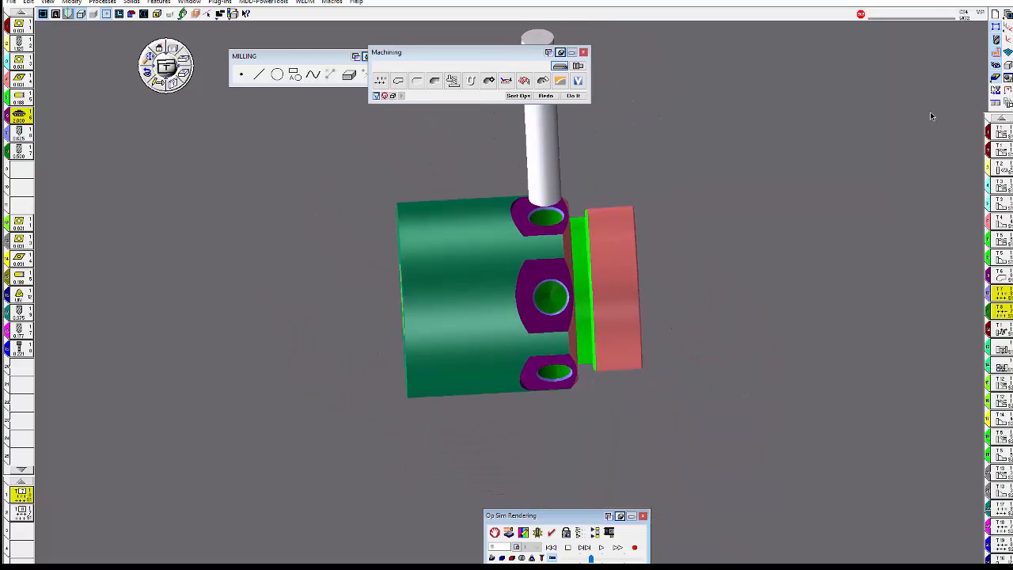
Leave the simulation, show the part in top view and close the Milling palette
left_click(996, 78)
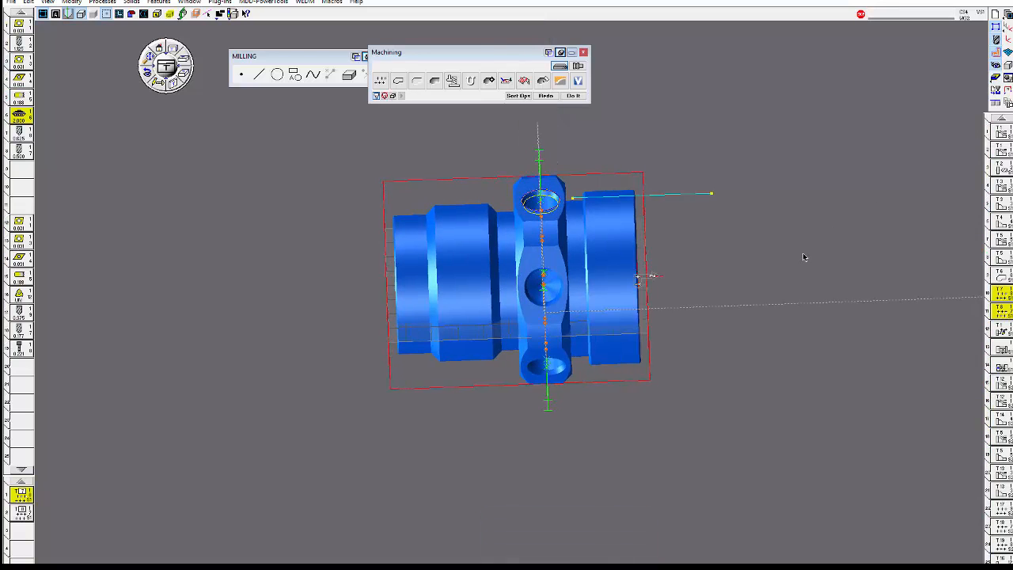
left_click(182, 58)
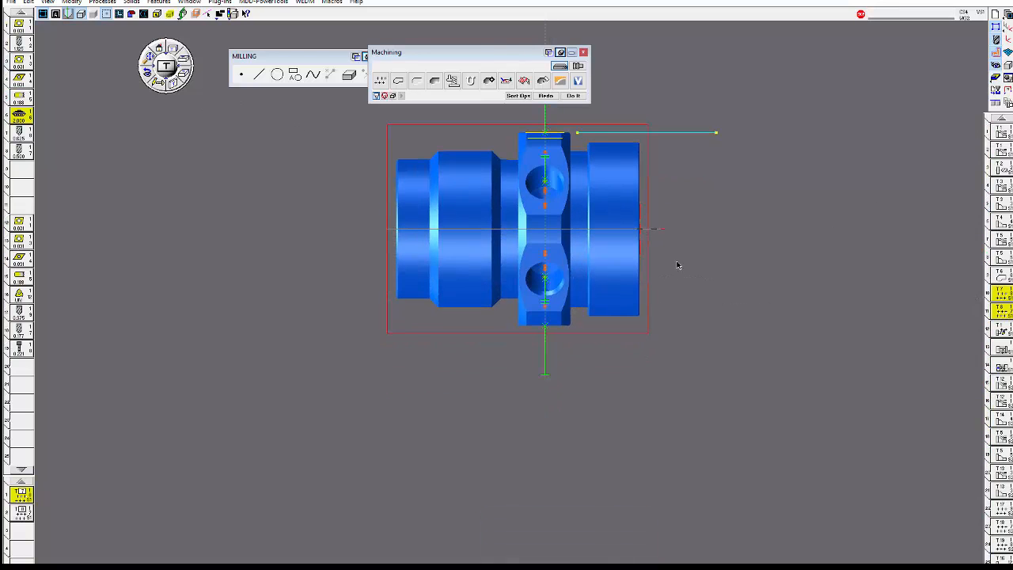
middle_click_drag(693, 251, 683, 402)
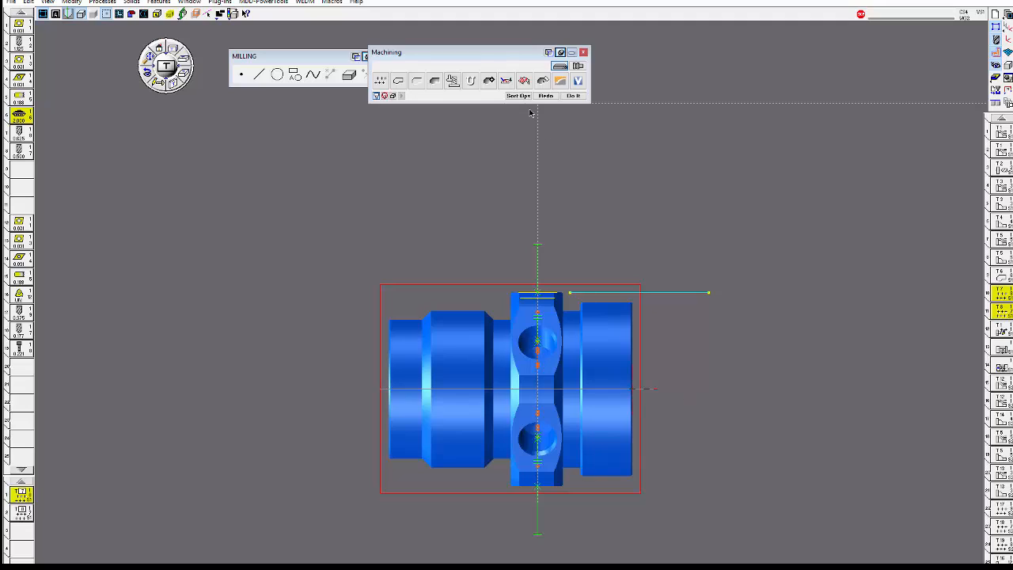
left_click_drag(493, 52, 383, 150)
left_click(391, 56)
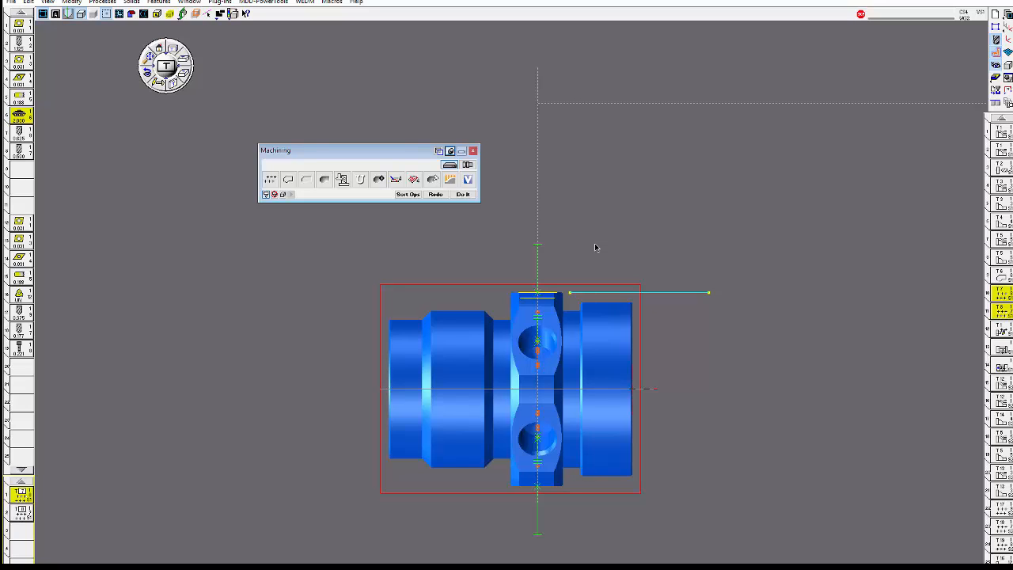
Set the Move Toolgroup utility process's control point to Tool Tip and regenerate its operation
double_click(1002, 333)
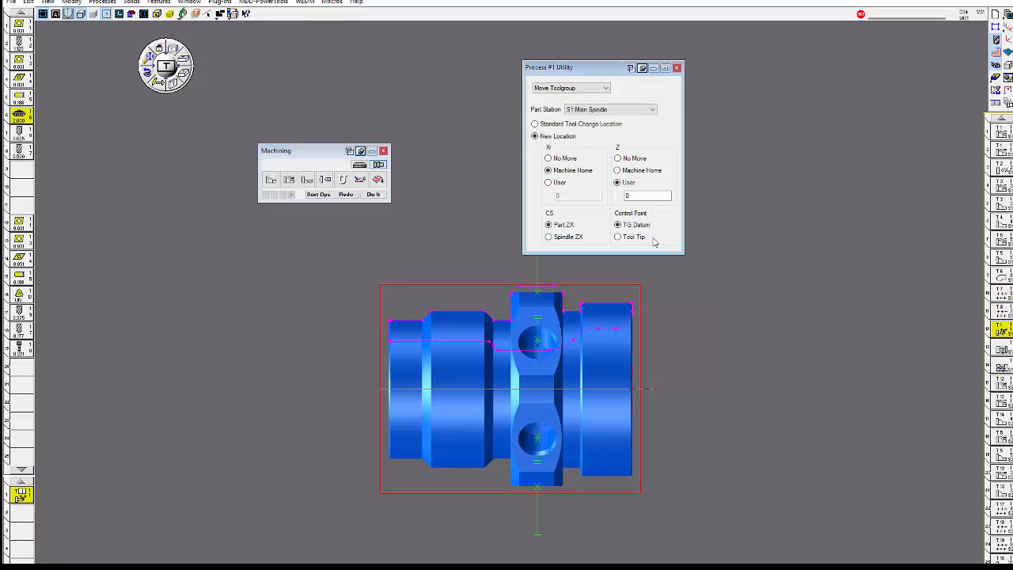
left_click_drag(332, 154, 273, 111)
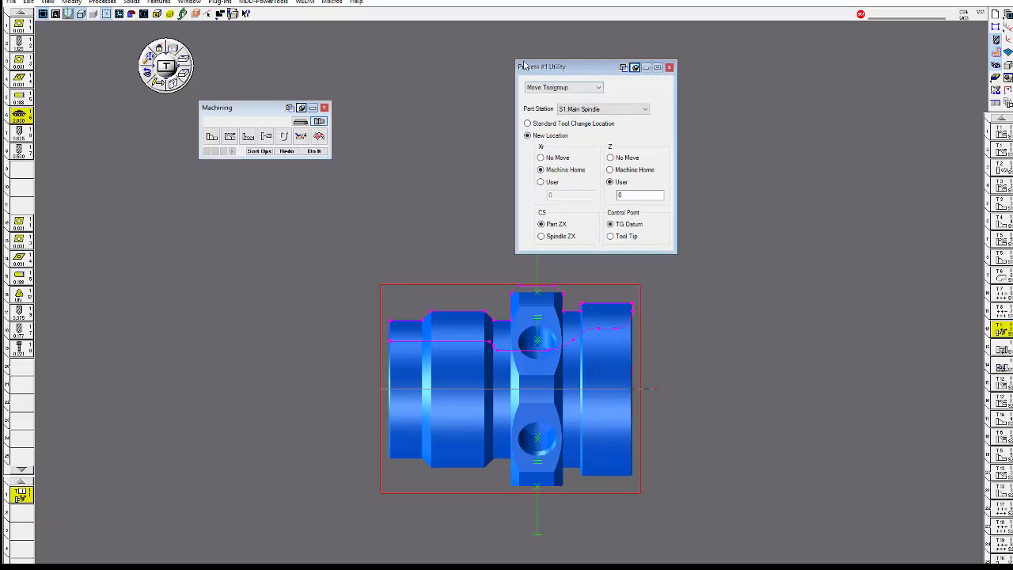
left_click_drag(565, 68, 428, 49)
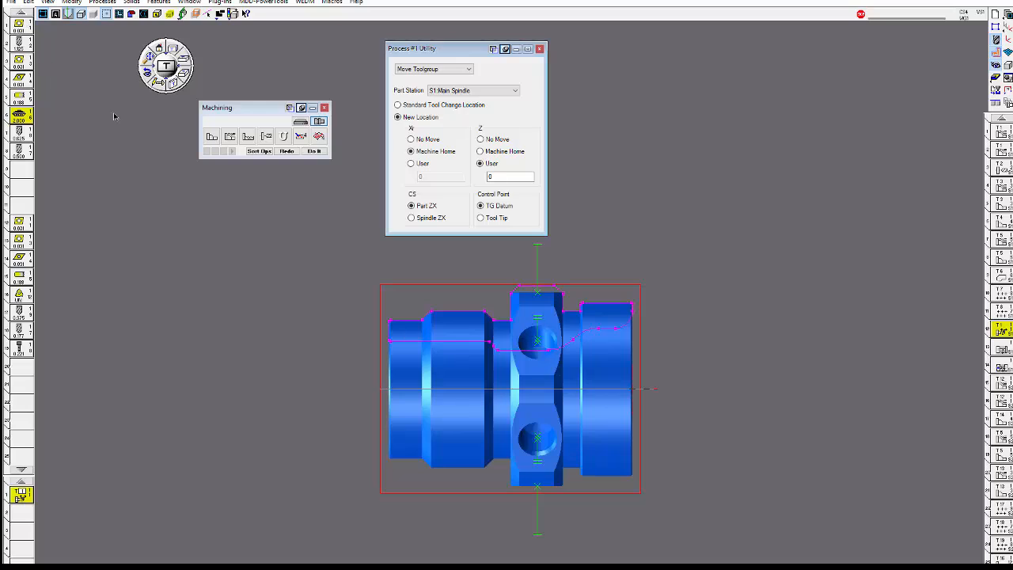
left_click(469, 72)
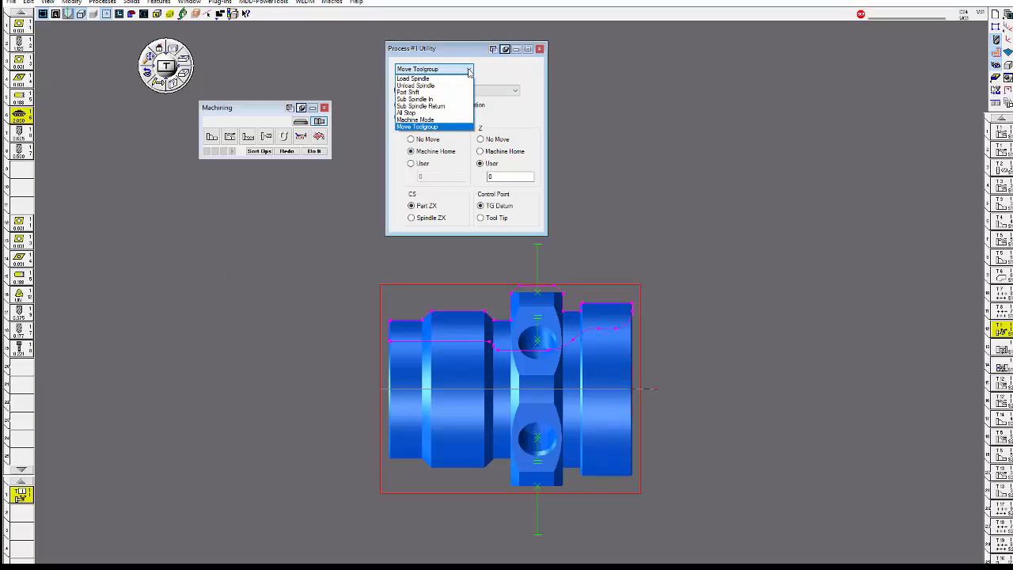
left_click(496, 70)
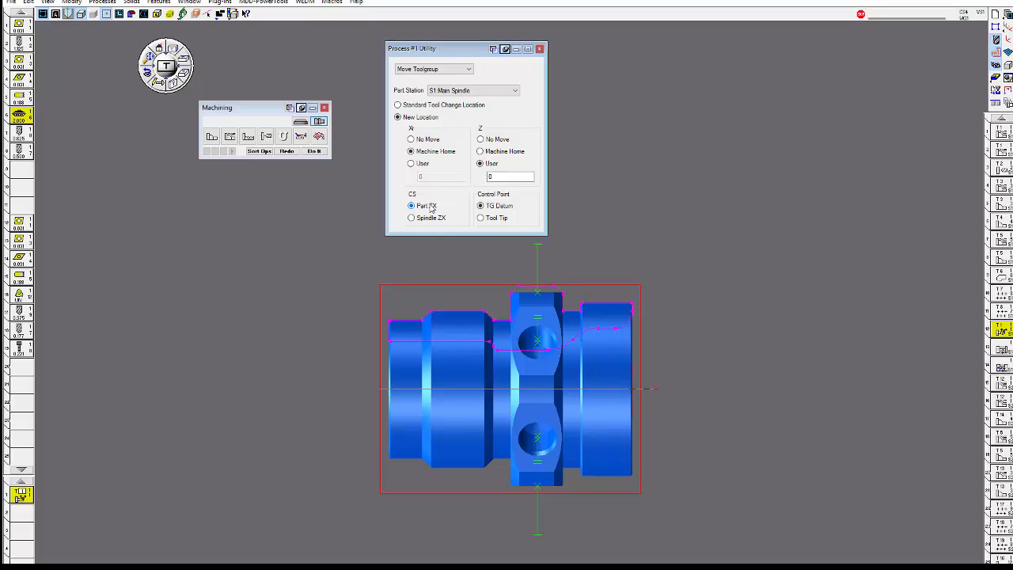
left_click(481, 217)
left_click(539, 49)
left_click(305, 152)
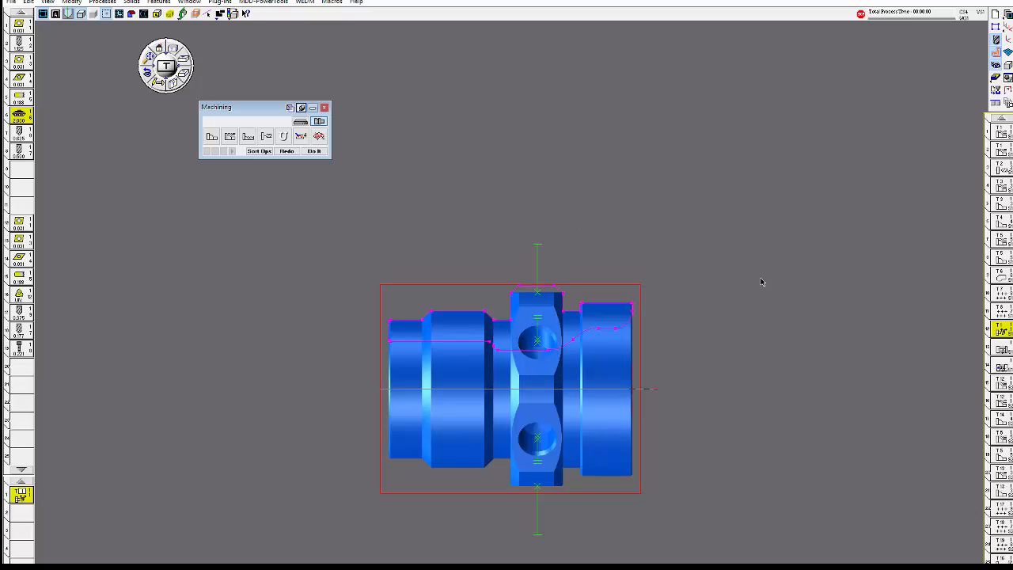
Open the utility operation following the toolgroup move, keep its type as Sub Spindle In and set its Z clearance to 0.5
double_click(1001, 350)
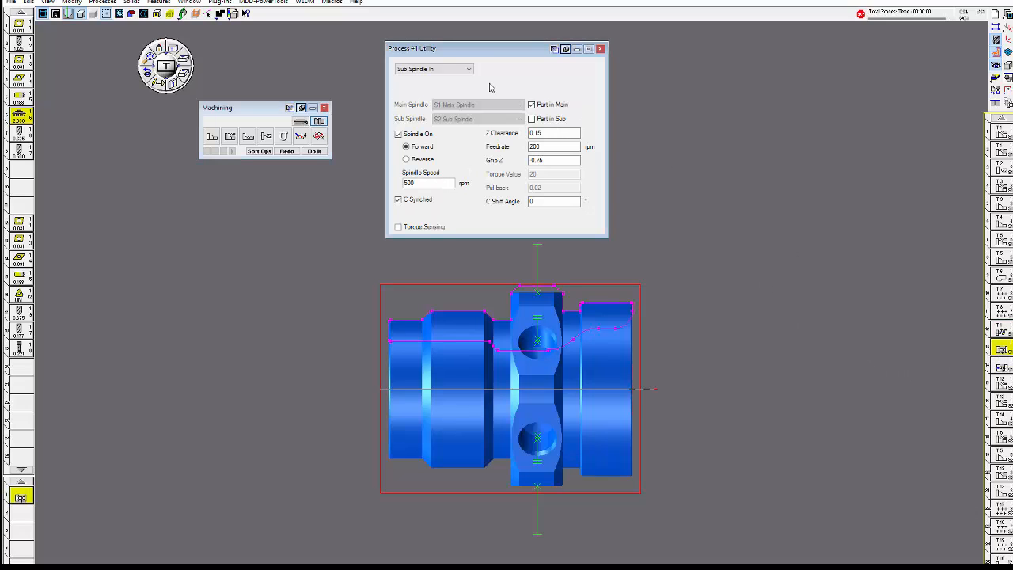
left_click(469, 71)
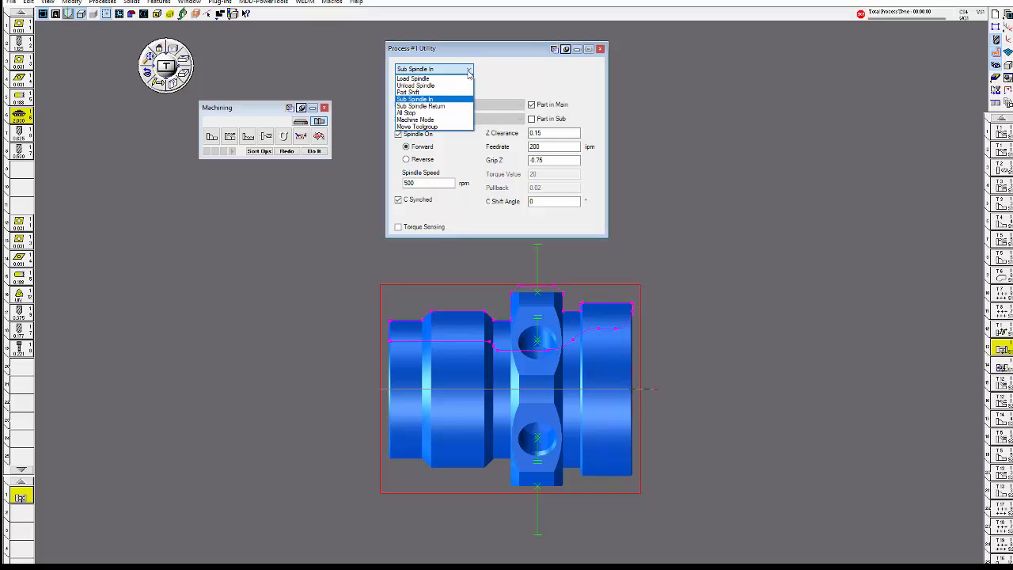
left_click(441, 99)
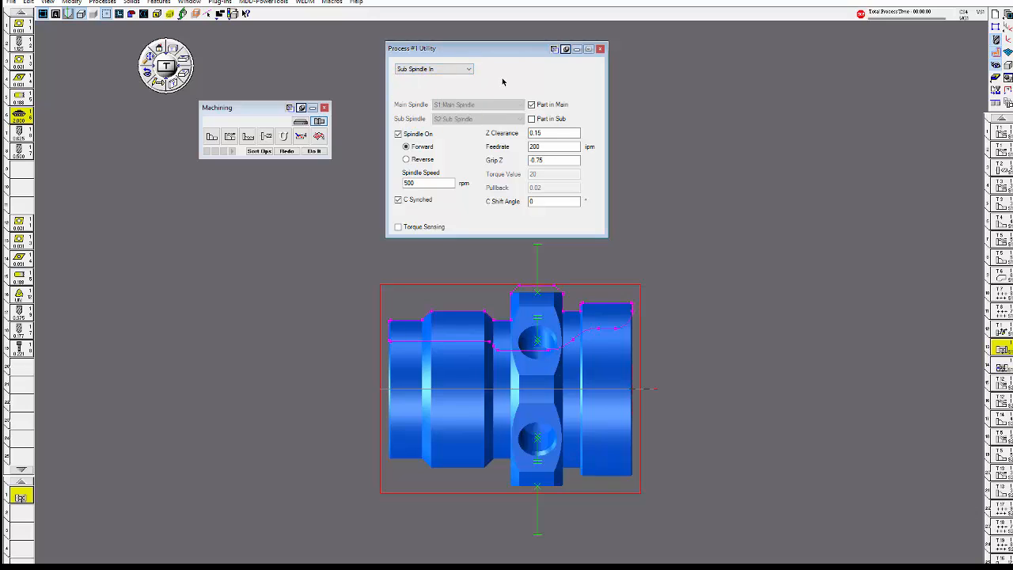
left_click_drag(516, 51, 499, 41)
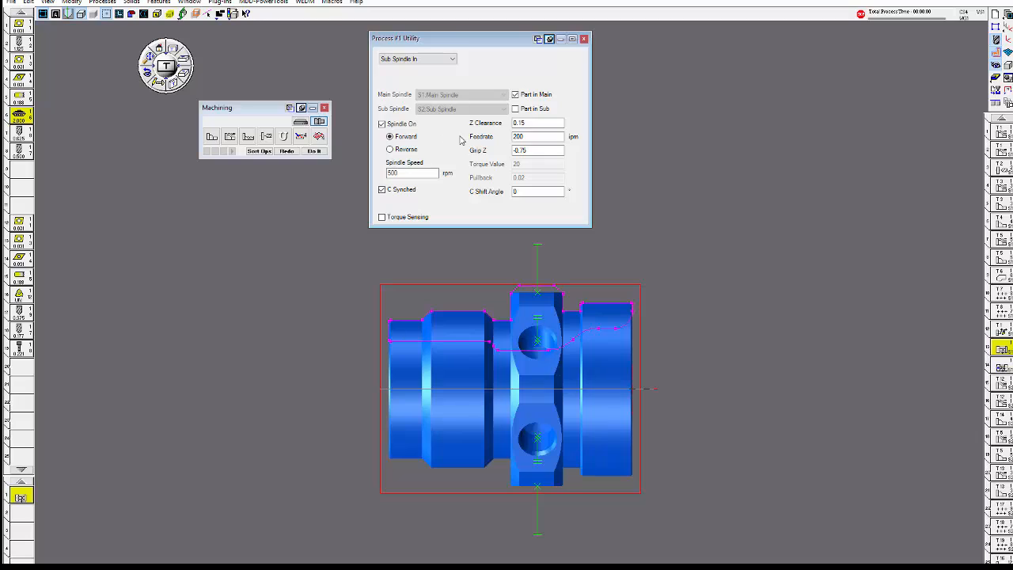
left_click_drag(537, 123, 502, 125)
type(".5")
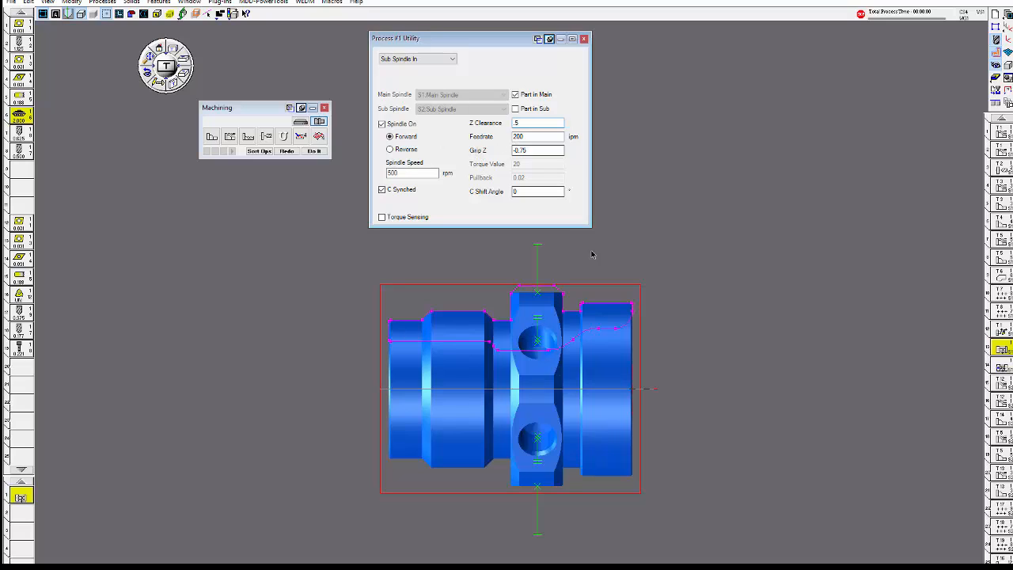
Set the Sub Spindle In process's feedrate to 20 ipm and its grip Z to 0
left_click(532, 138)
left_click_drag(532, 138, 492, 139)
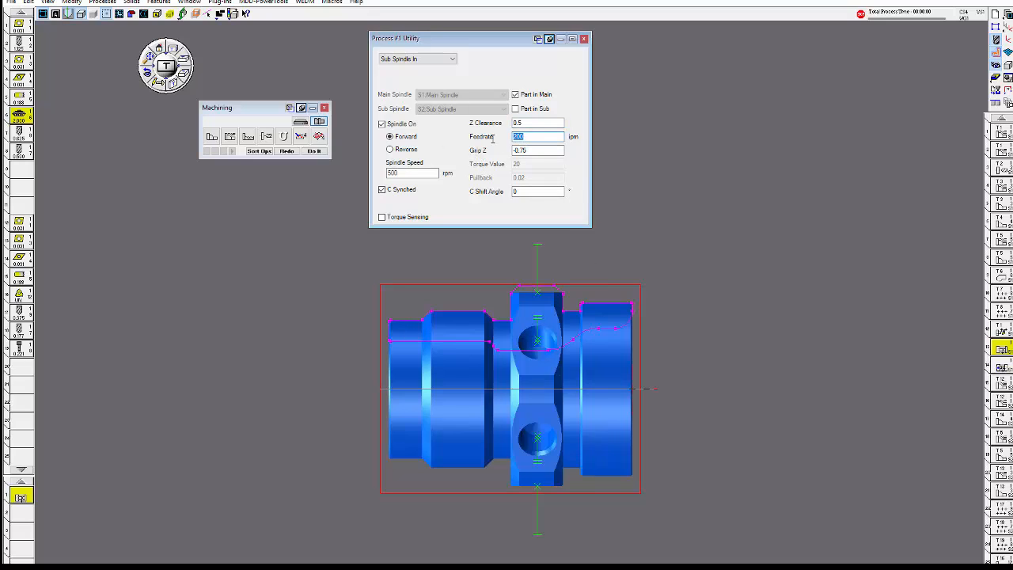
type("20")
key("Tab")
type("0")
Show the coordinate grid on the part, set the sub spindle's grip Z to -1 and regenerate the Sub Spindle In operation
right_click(599, 303)
left_click(626, 324)
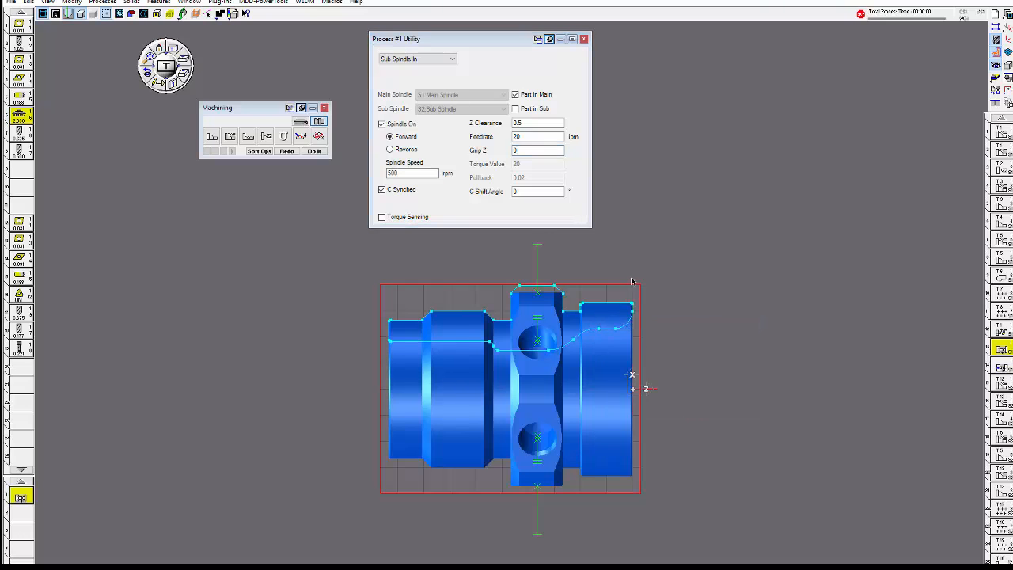
scroll(632, 281, "up", 3)
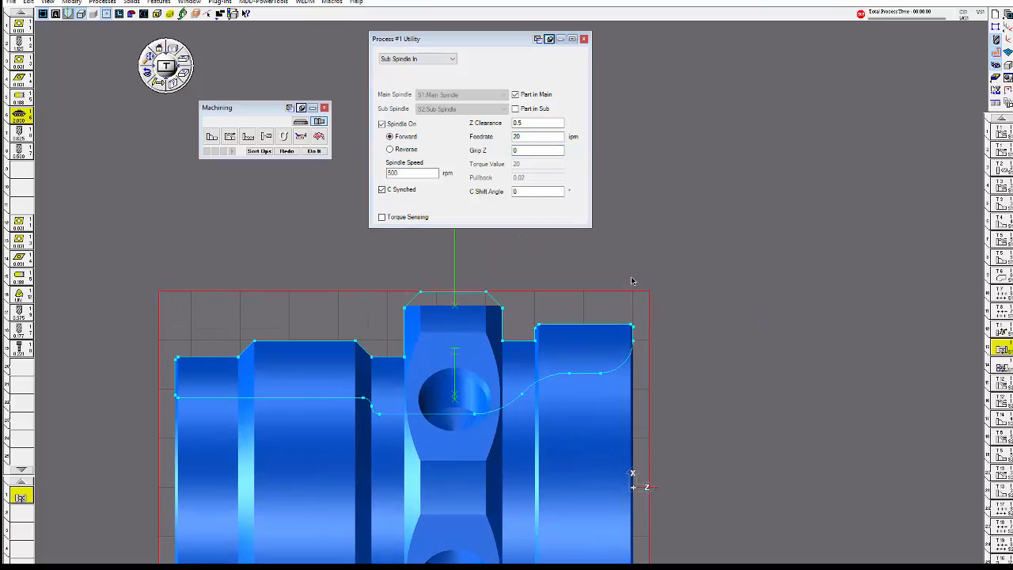
double_click(538, 152)
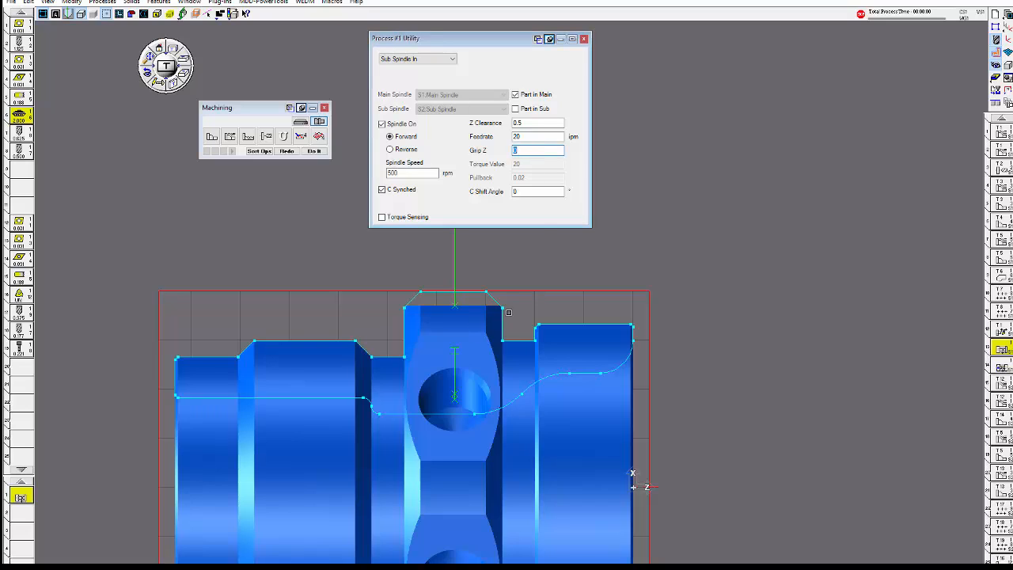
type("-1")
left_click(583, 39)
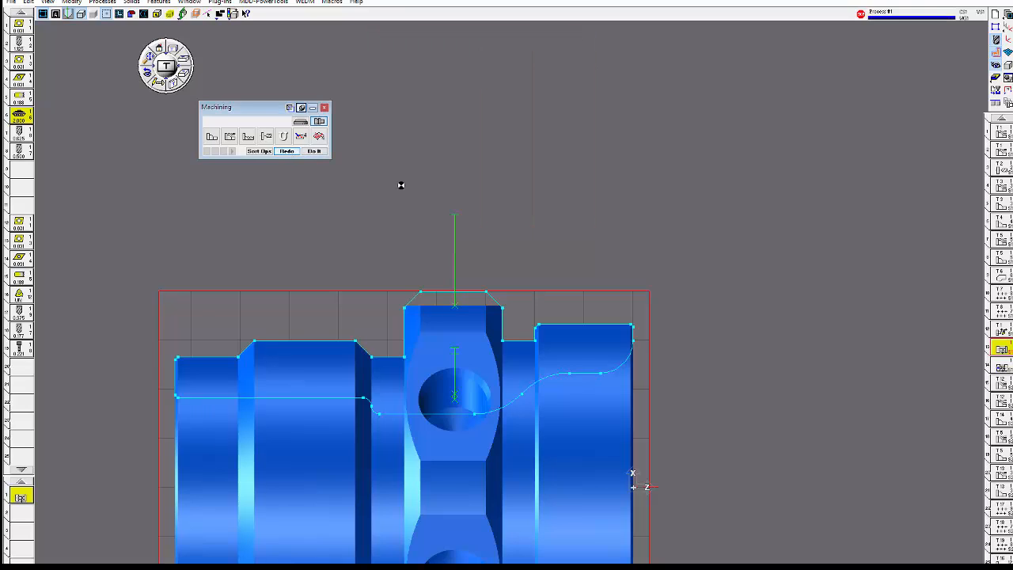
Enable Open Main Collet in the Sub Spindle Return process, toggle Main Loaded off and on, and regenerate the operation
scroll(590, 228, "down", 5)
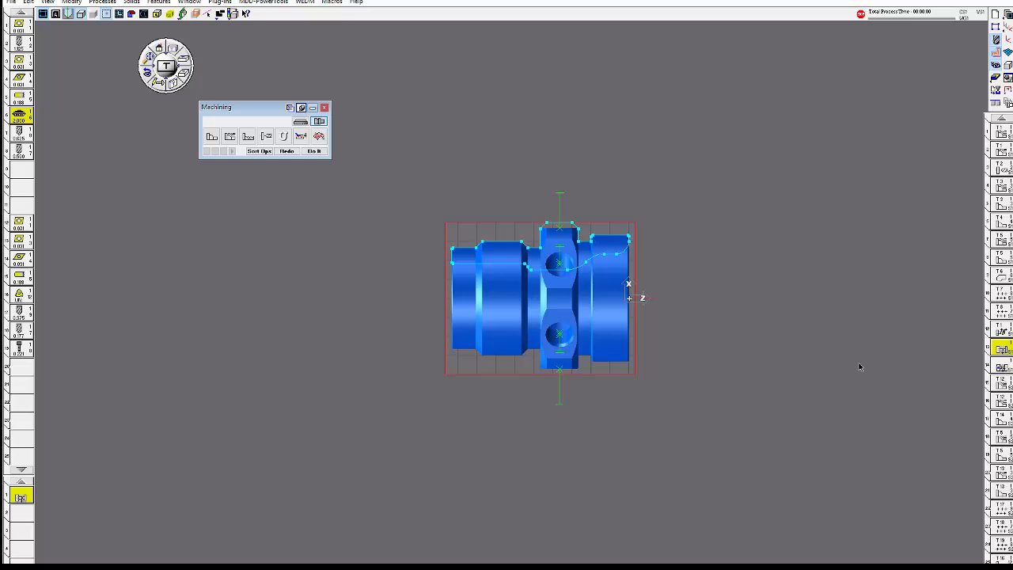
double_click(1000, 368)
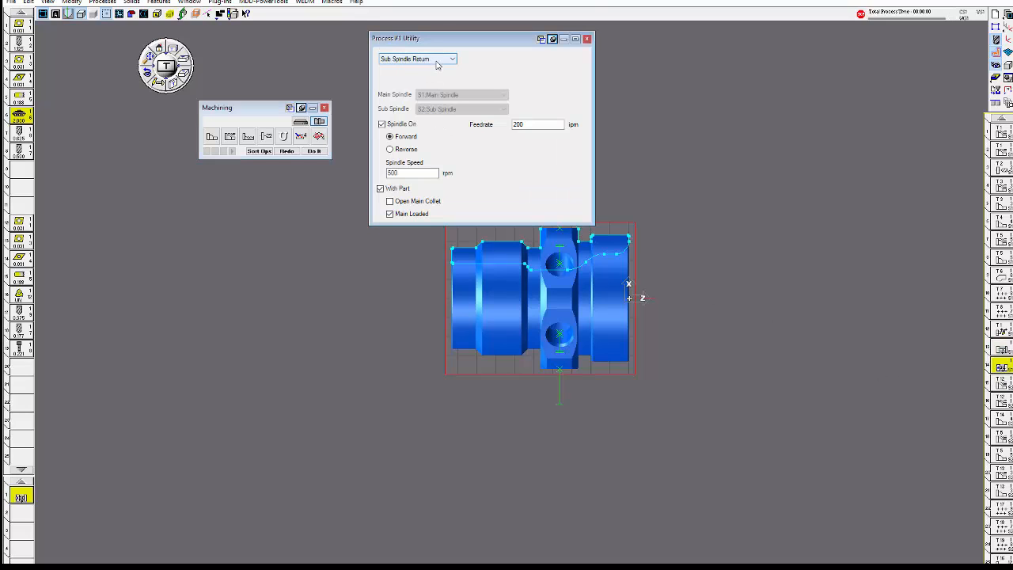
double_click(529, 125)
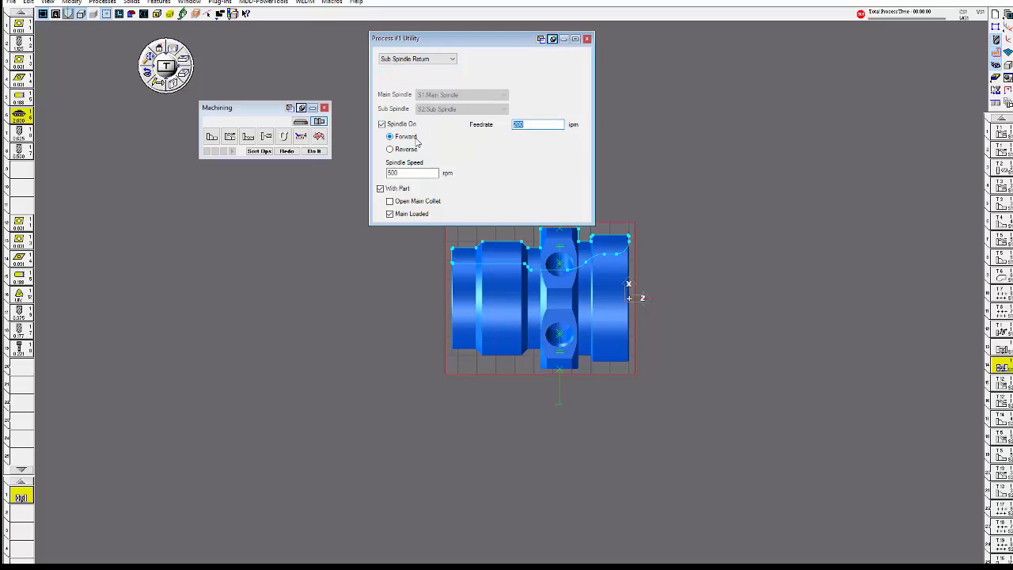
left_click(396, 203)
left_click(390, 213)
left_click(390, 214)
left_click(587, 38)
left_click(290, 152)
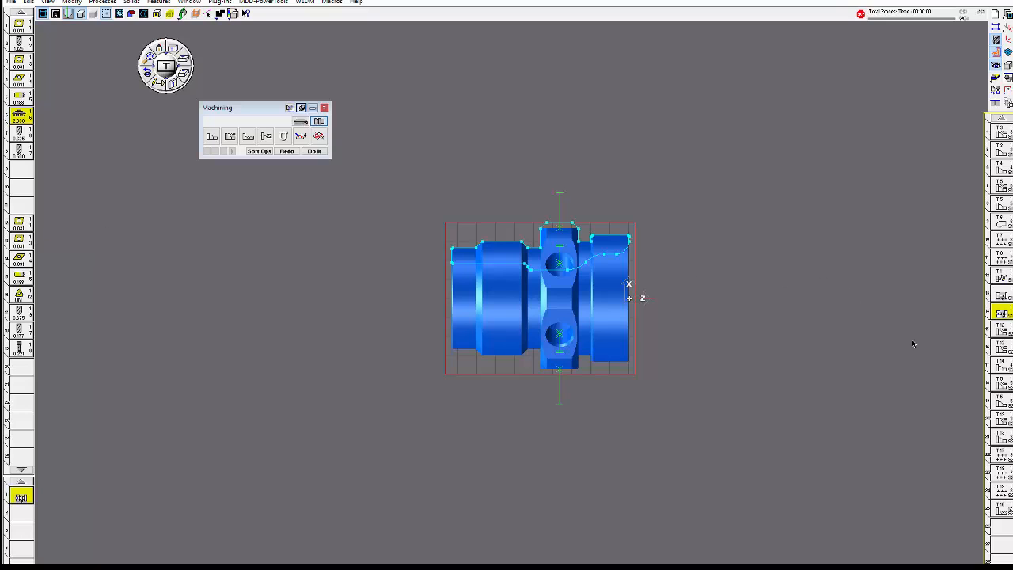
Leave machining mode and check the Part Stations list for the main and sub spindles
left_click(997, 55)
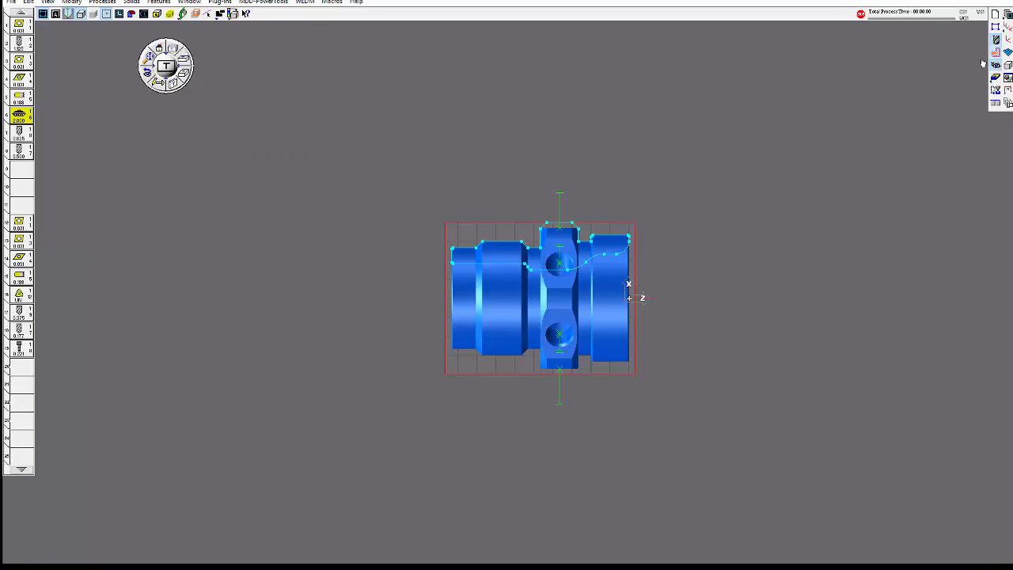
left_click(1008, 106)
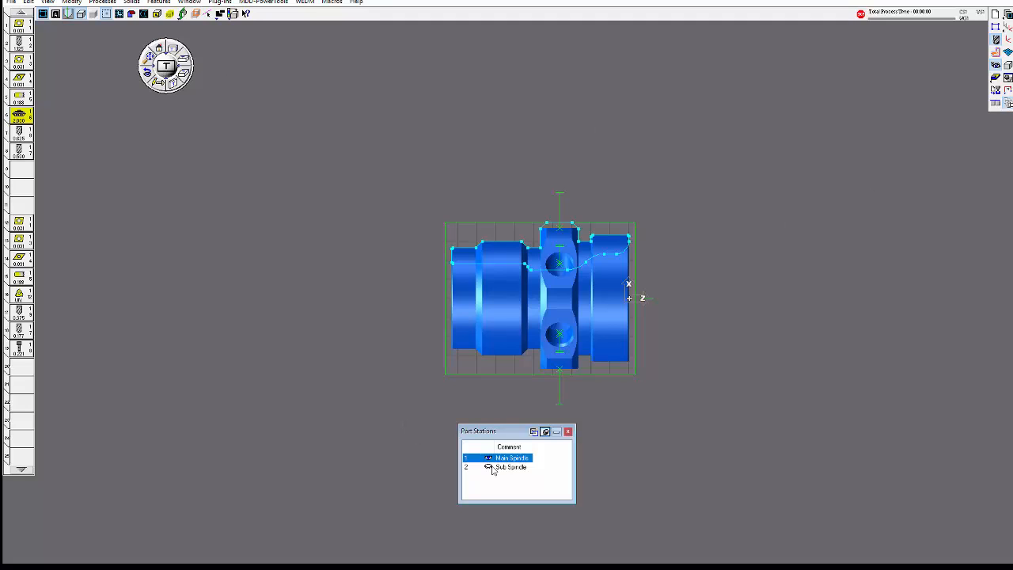
left_click(568, 431)
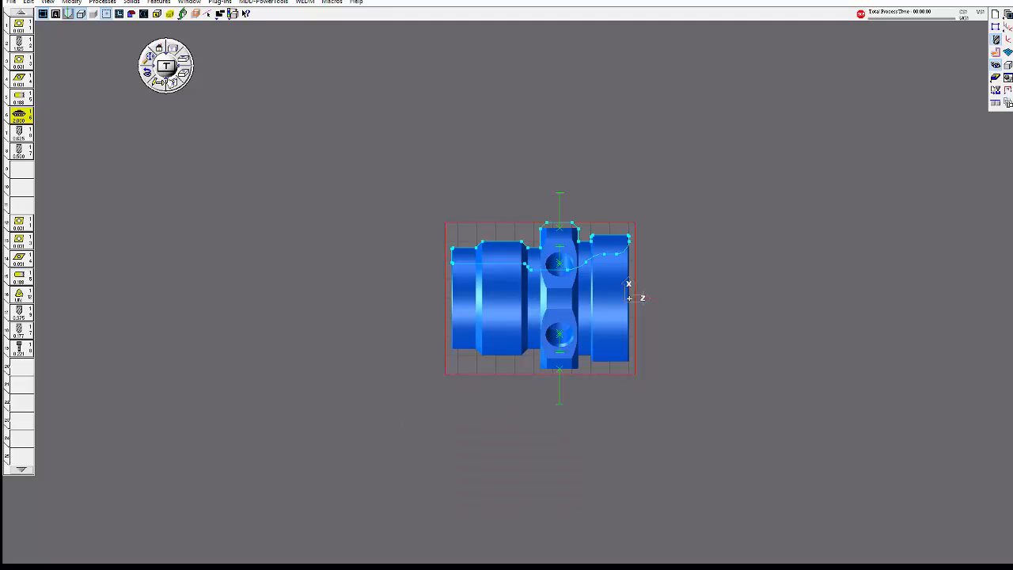
Duplicate the main spindle solid and its profile geometry once, translated 15.5 in Z, onto the sub spindle
left_click(150, 57)
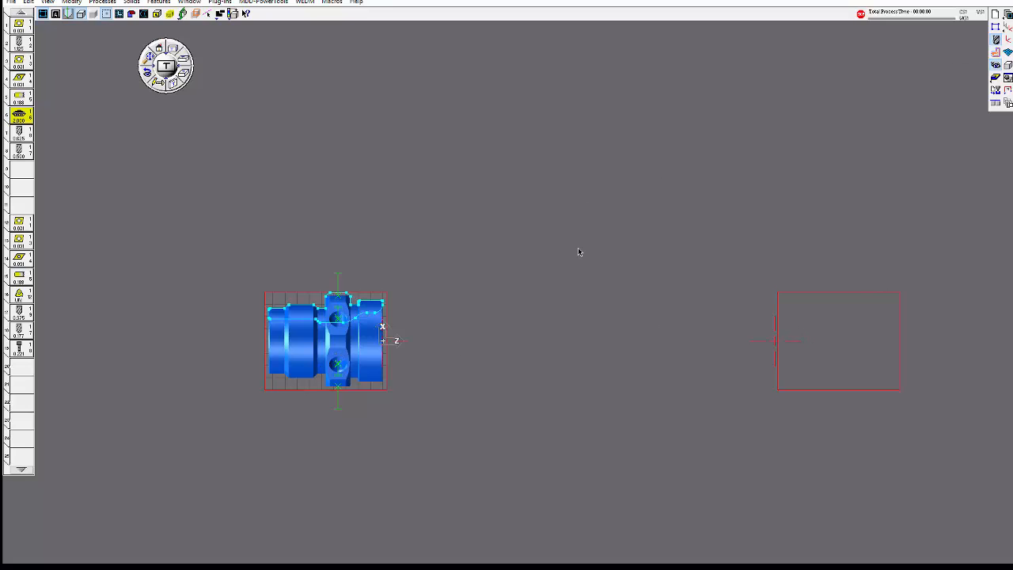
left_click(367, 352)
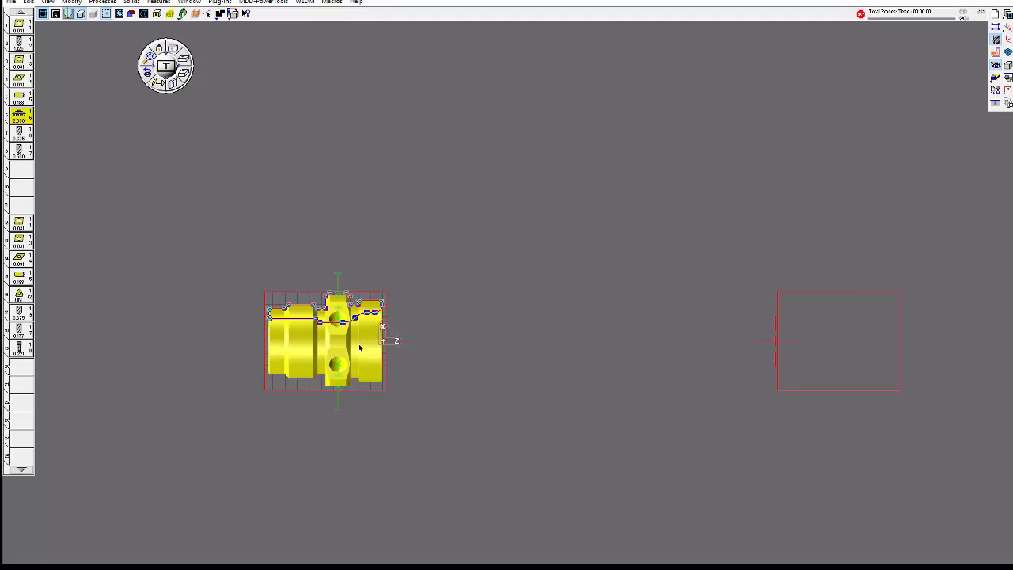
left_click(72, 2)
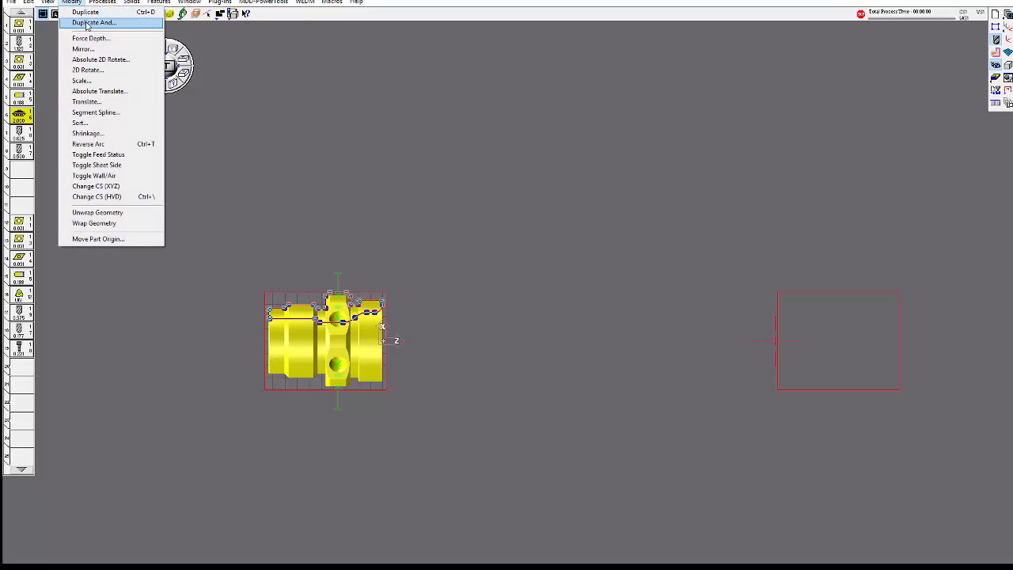
left_click(87, 22)
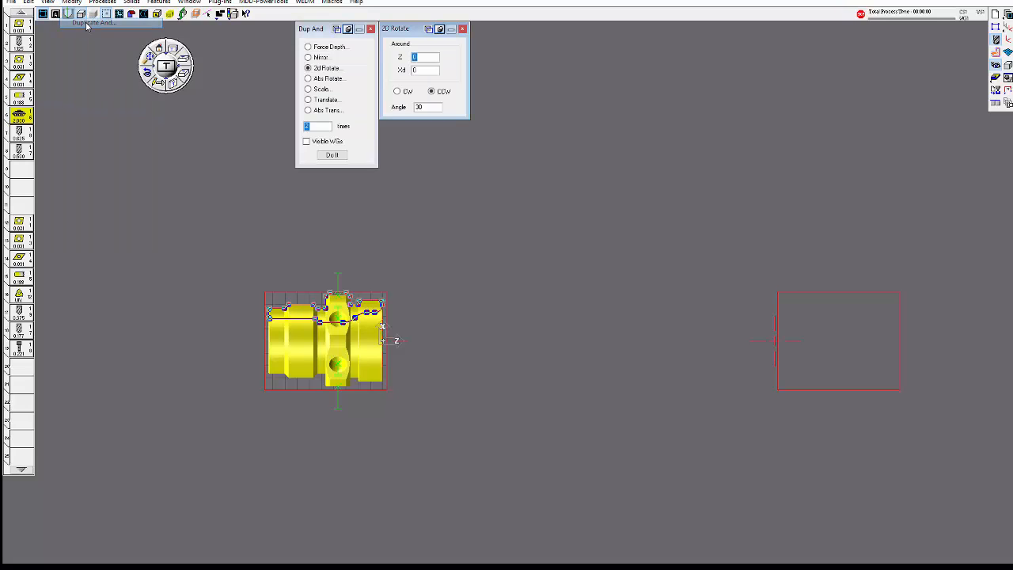
left_click(321, 101)
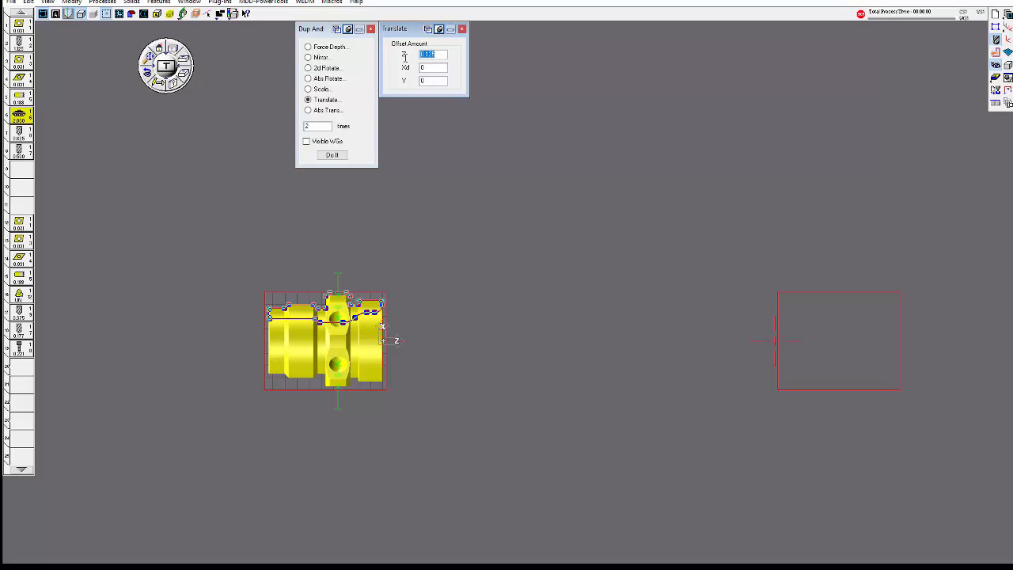
type("12")
key("Tab")
left_click_drag(321, 126, 297, 125)
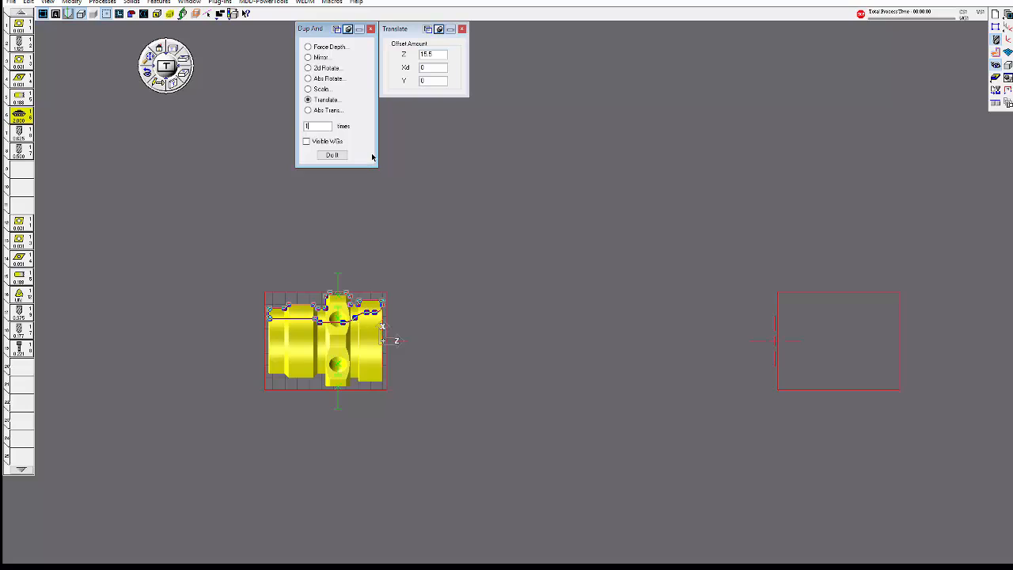
left_click(345, 155)
left_click(370, 28)
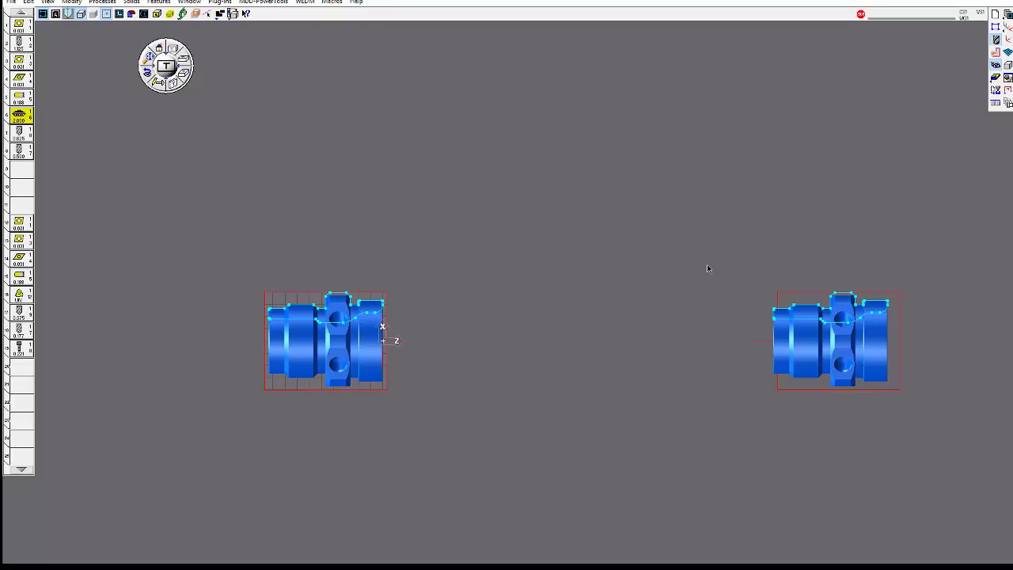
Separate the combined solid body into two independent solids, one at each spindle
left_click_drag(710, 254, 987, 420)
scroll(385, 290, "down", 2)
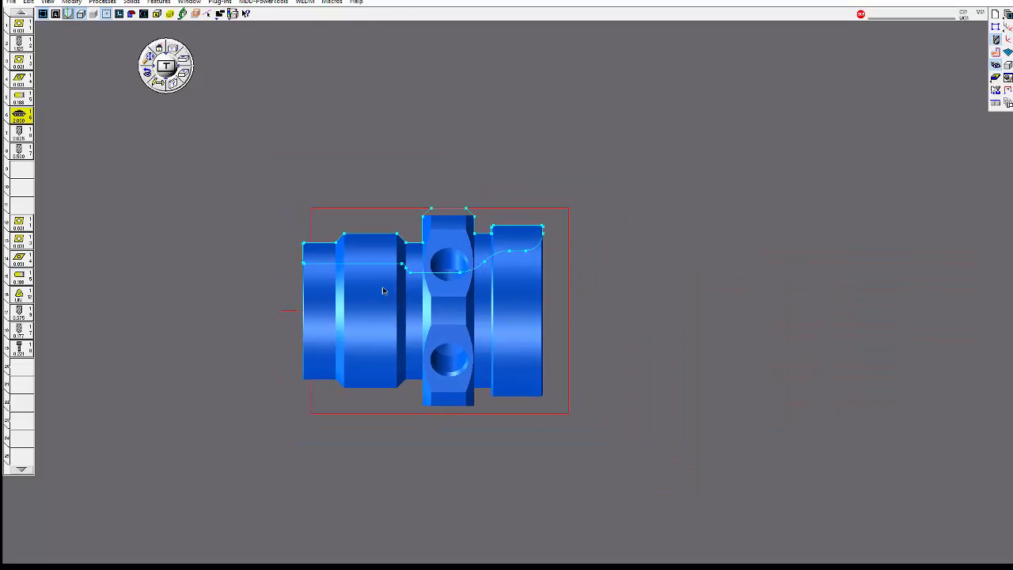
scroll(383, 287, "down", 1)
middle_click_drag(386, 338, 615, 364)
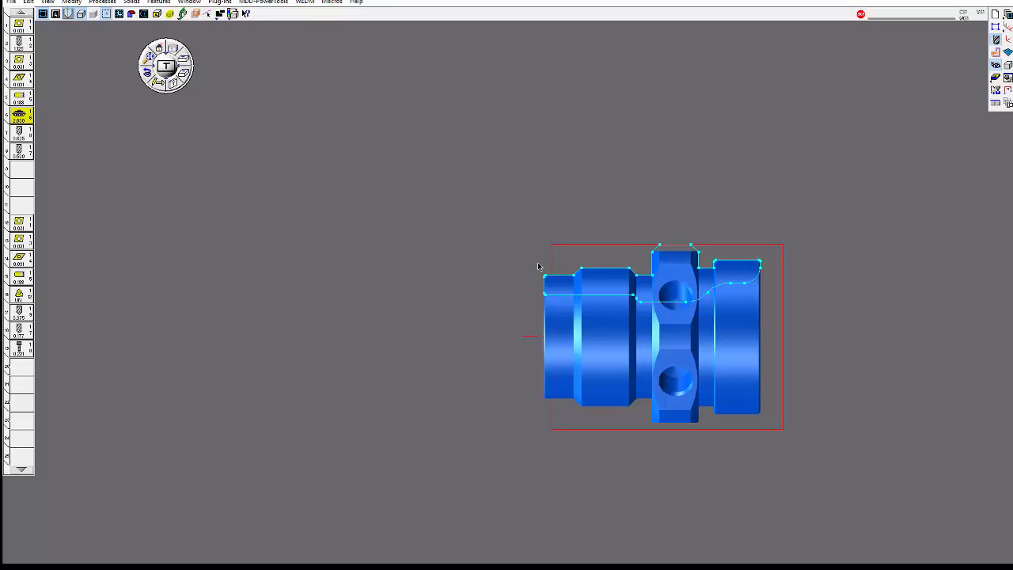
scroll(625, 355, "down", 2)
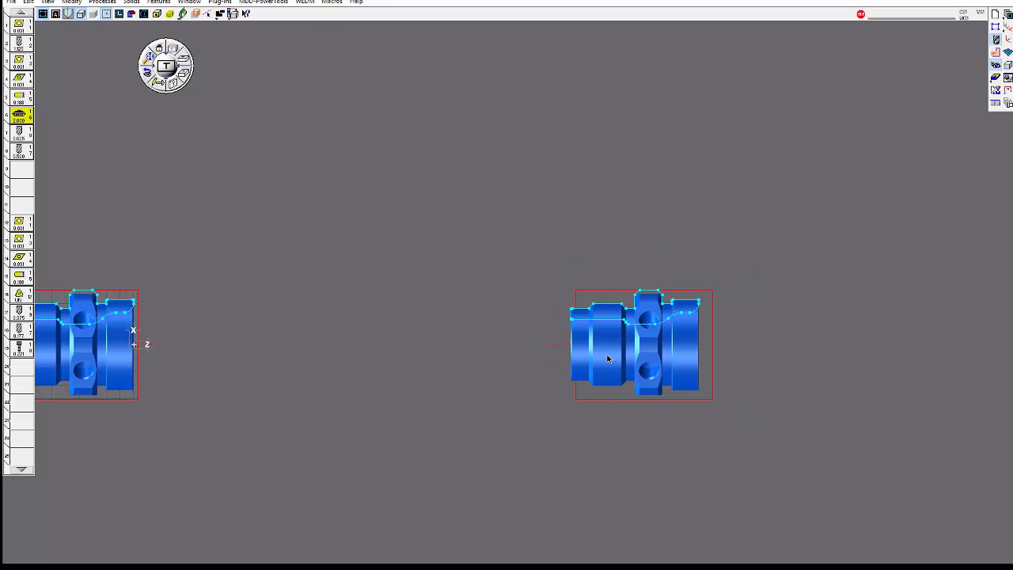
left_click(148, 59)
scroll(434, 197, "down", 2)
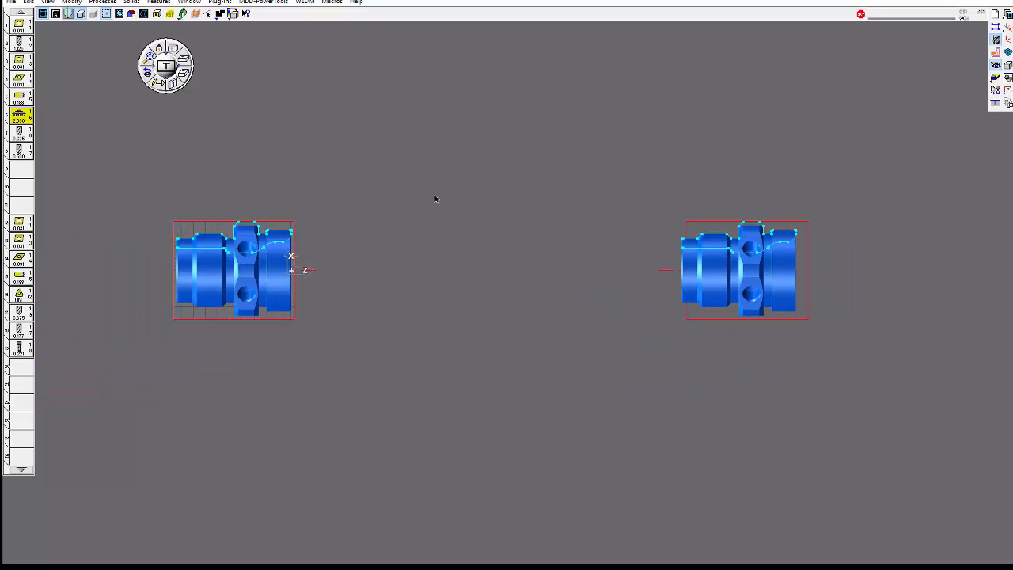
left_click(723, 267)
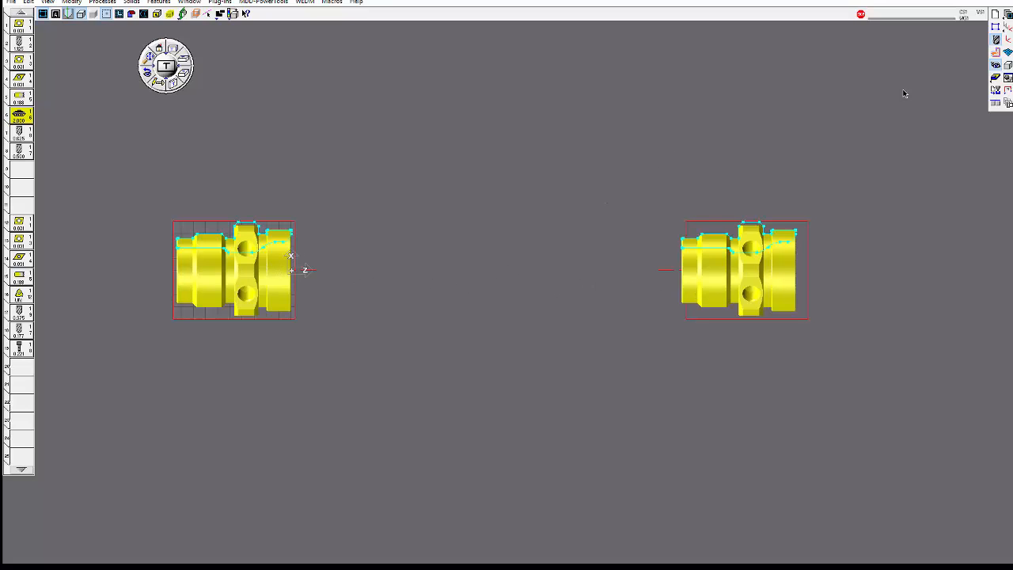
left_click(1007, 65)
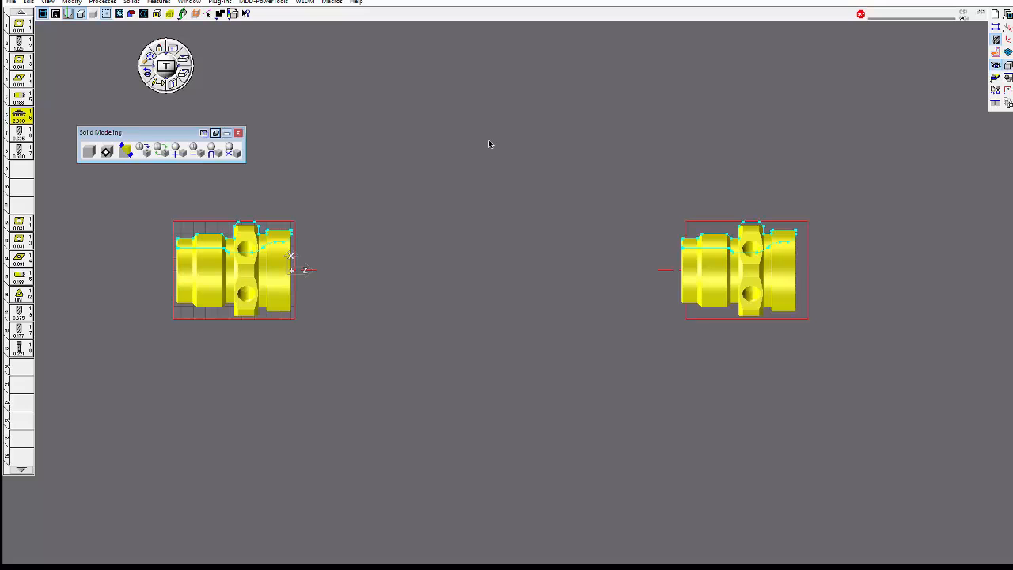
left_click(234, 151)
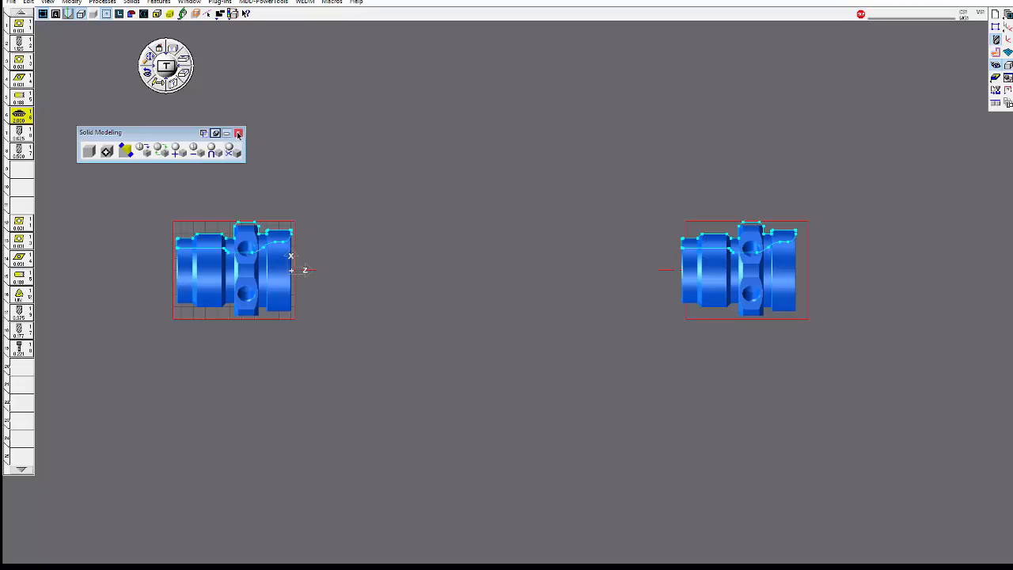
left_click(238, 133)
Check that the main and sub spindle solids can be selected individually
left_click(270, 270)
left_click(706, 286)
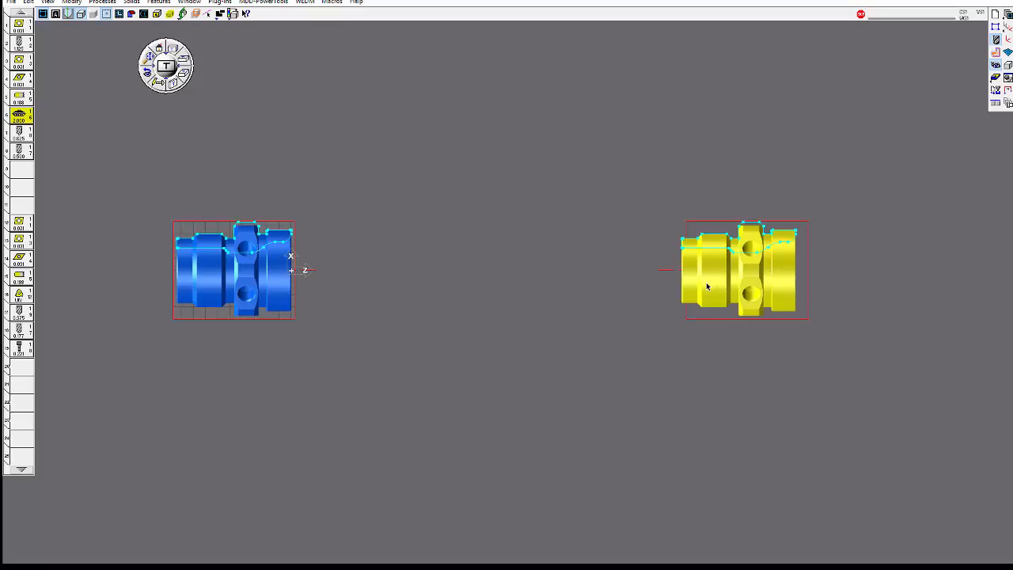
left_click(254, 295)
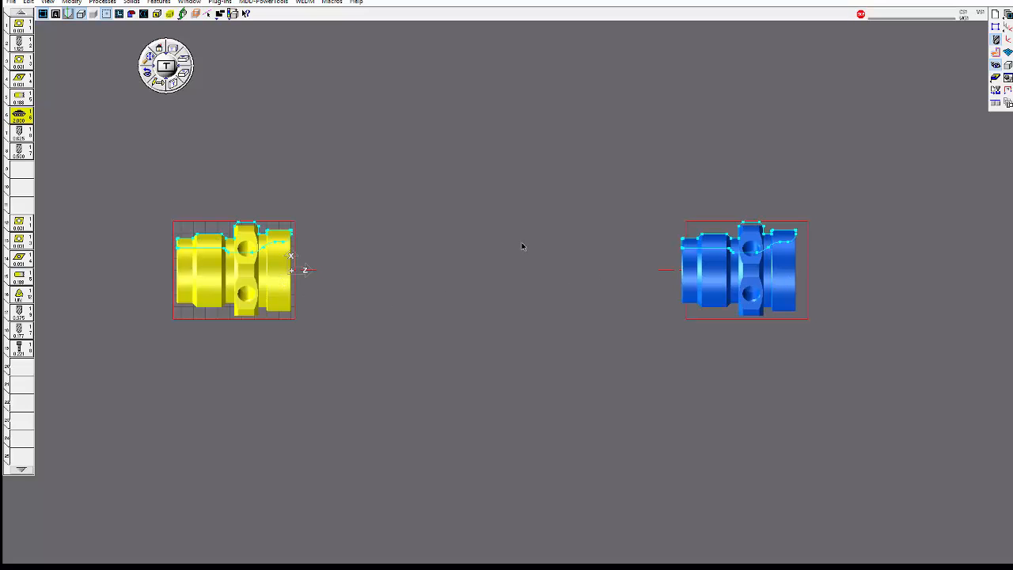
left_click(463, 232)
Make Sub Spindle the current part station
left_click(1007, 103)
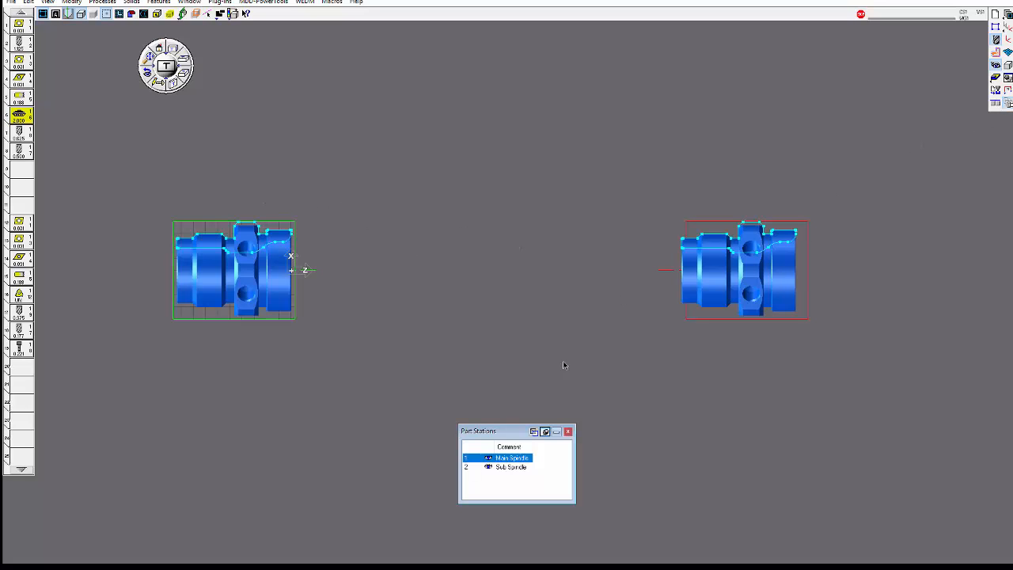
left_click(508, 468)
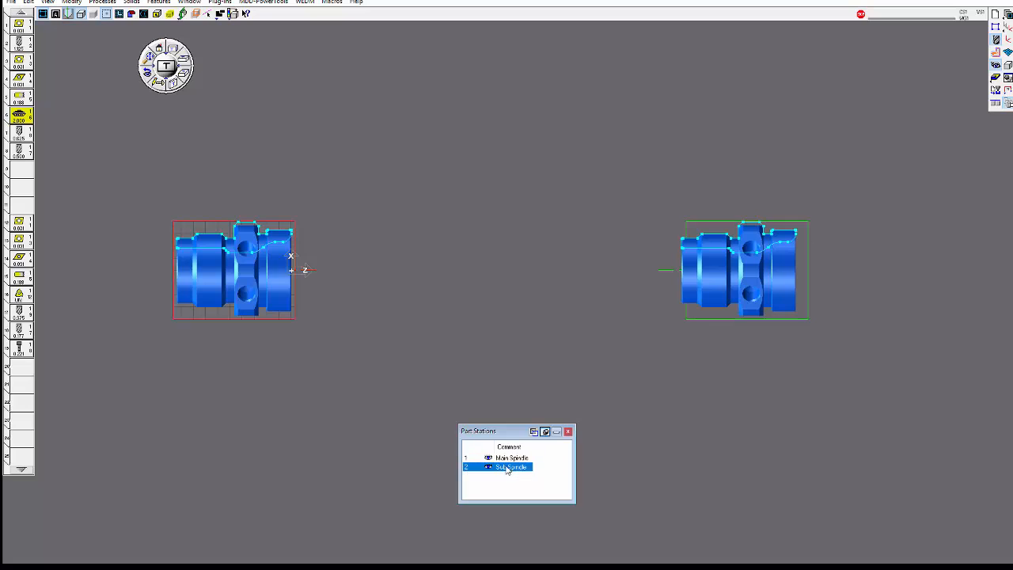
left_click(569, 431)
Activate coordinate system 5, the sub spindle's ZX plane
left_click(149, 60)
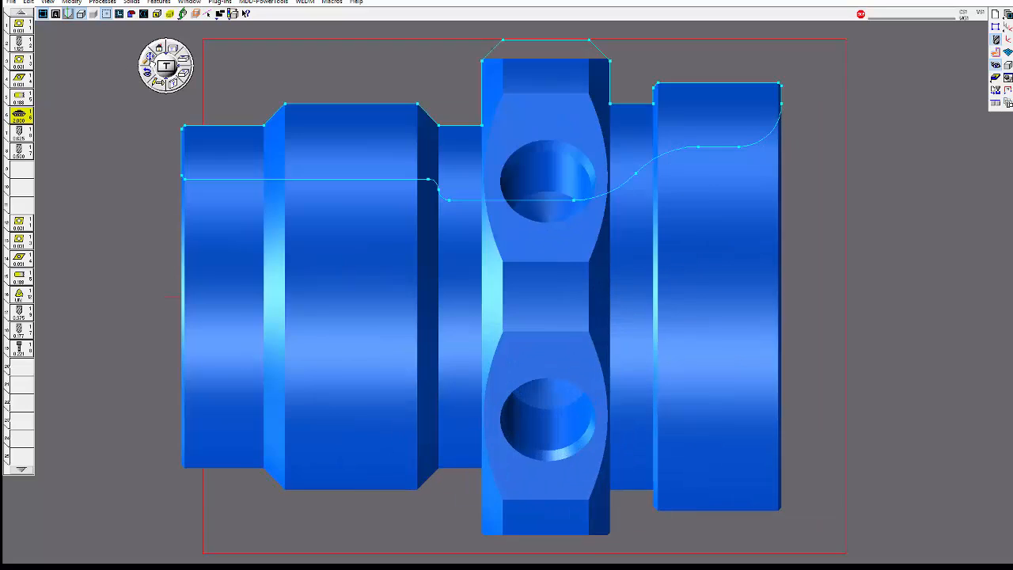
scroll(479, 230, "down", 3)
scroll(479, 231, "down", 3)
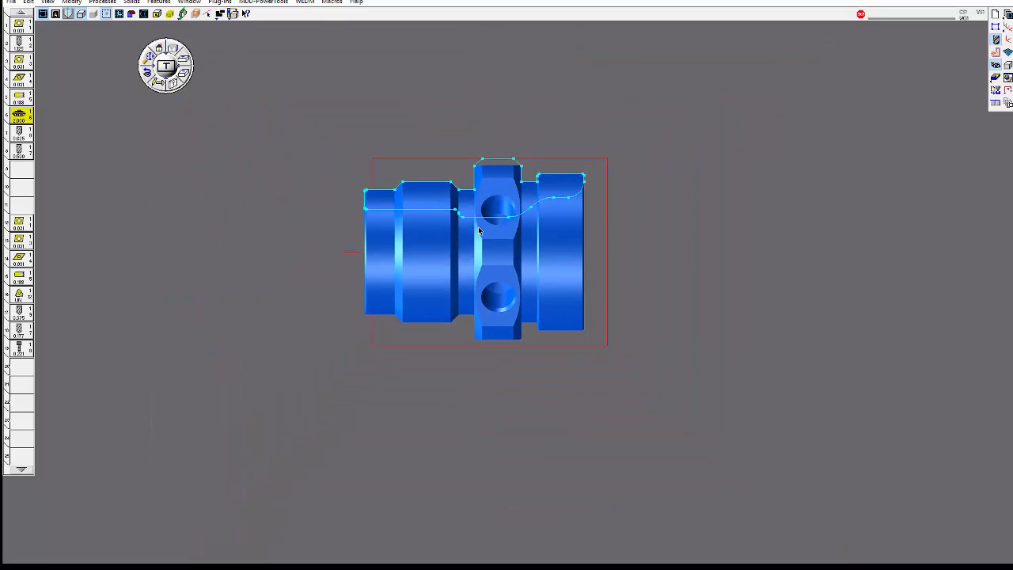
scroll(464, 231, "up", 2)
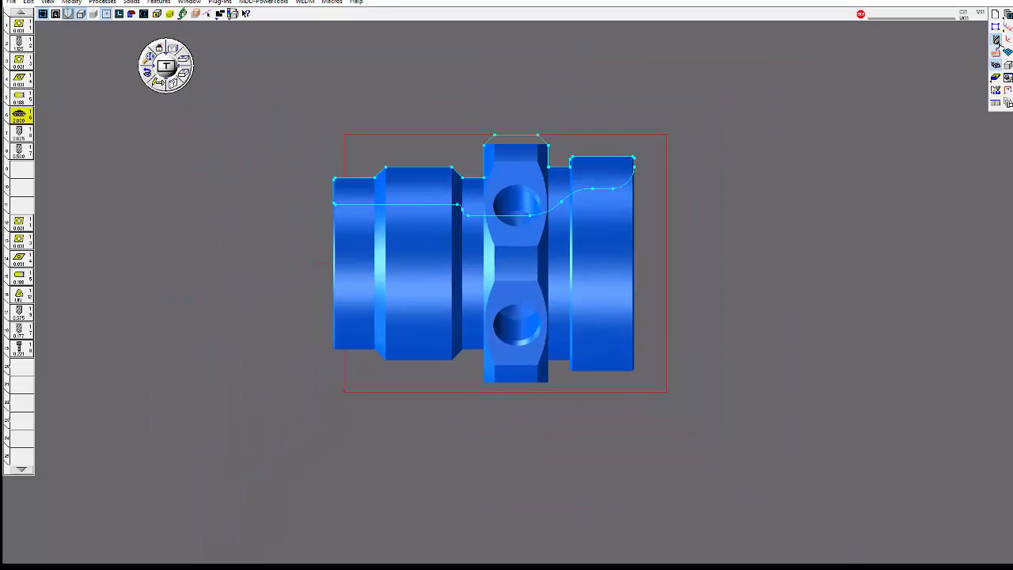
left_click(1006, 29)
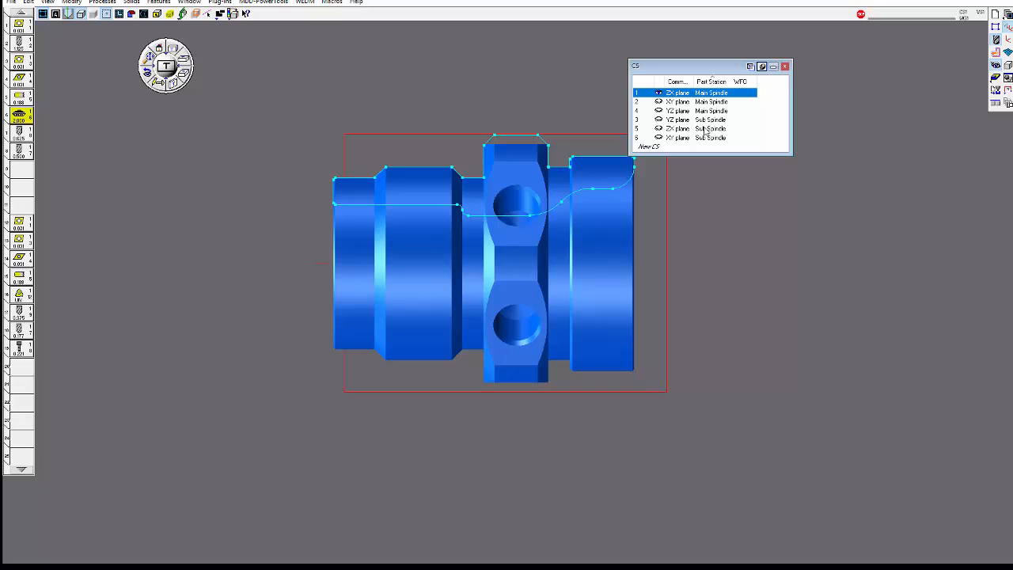
left_click(681, 129)
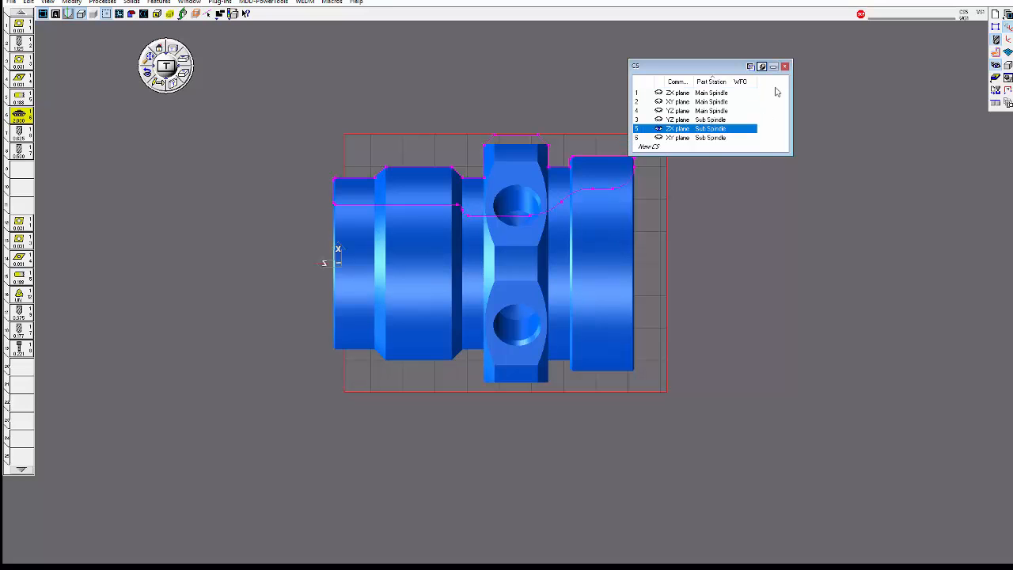
left_click(785, 68)
Move the copied solid and profile geometry at the sub spindle into the sub spindle's ZX plane coordinate system
middle_click_drag(506, 89, 638, 133)
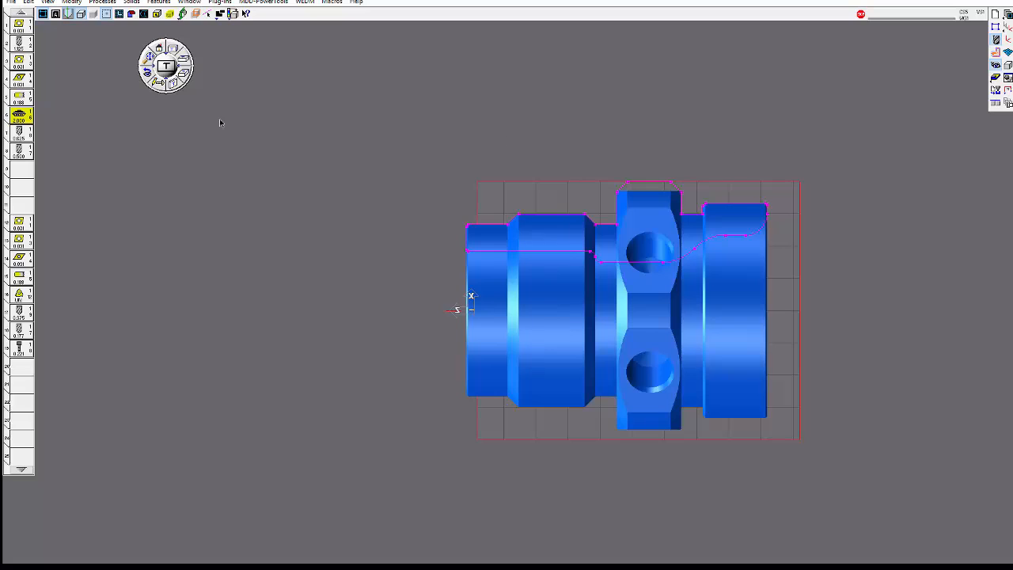
scroll(338, 190, "down", 5)
middle_click_drag(462, 232, 557, 323)
scroll(339, 189, "down", 1)
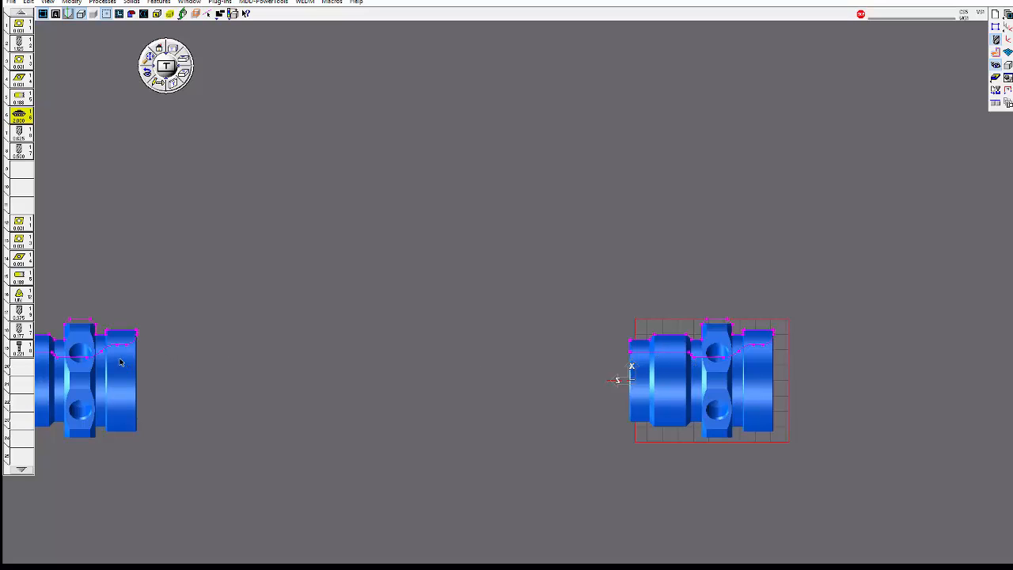
scroll(713, 315, "up", 2)
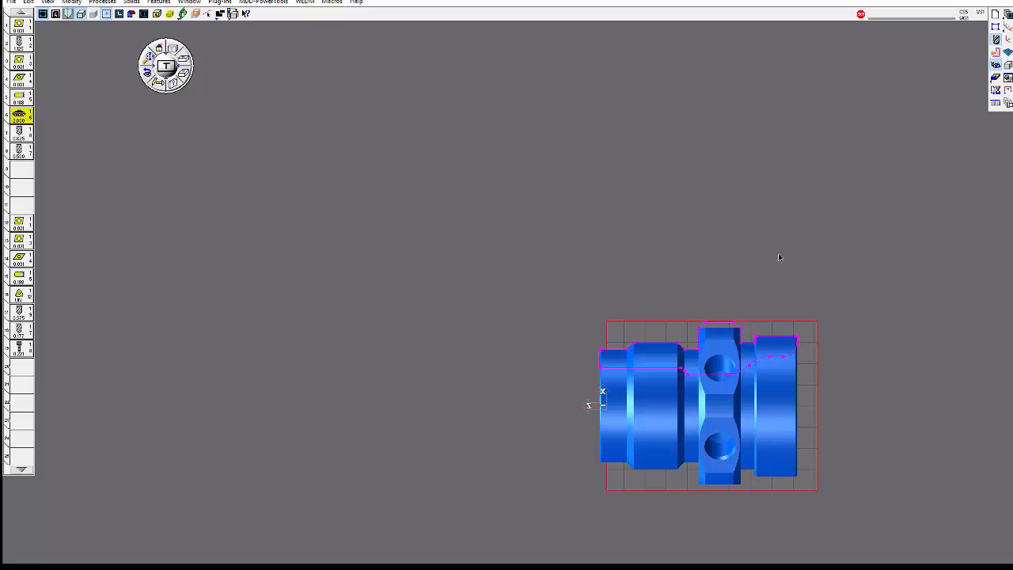
scroll(778, 257, "up", 1)
middle_click_drag(777, 316, 719, 180)
left_click(1008, 28)
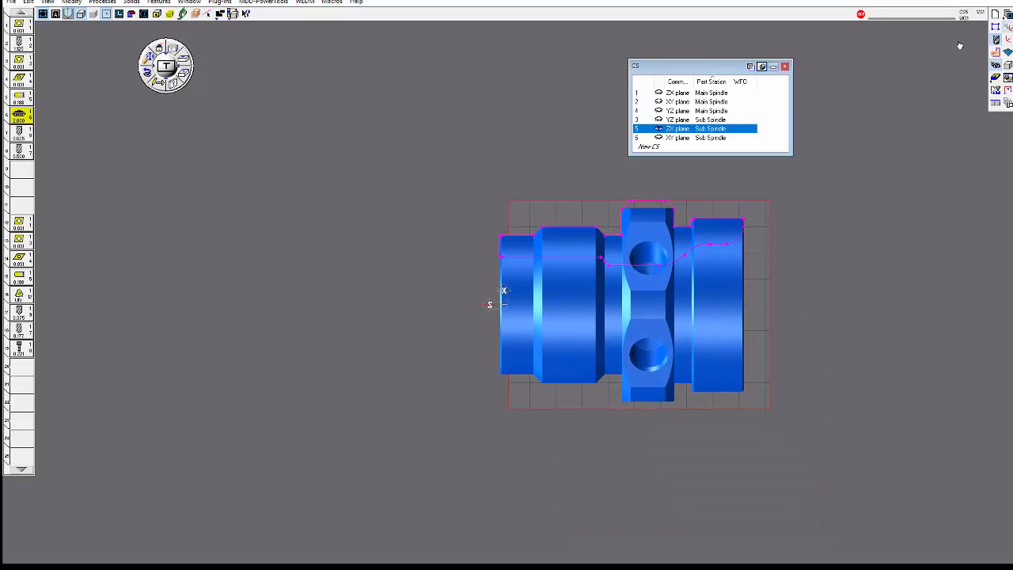
left_click(579, 271)
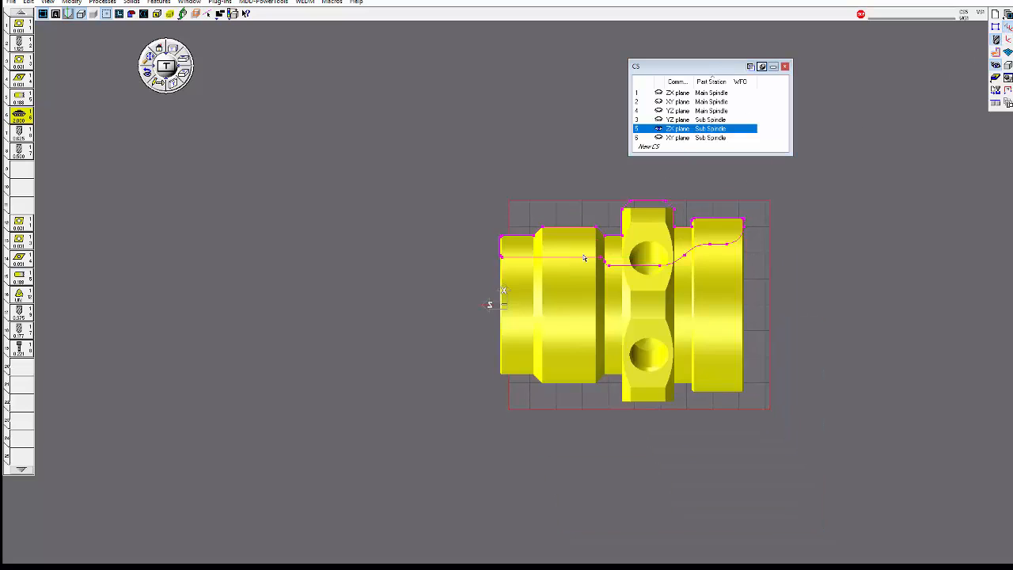
left_click(582, 261)
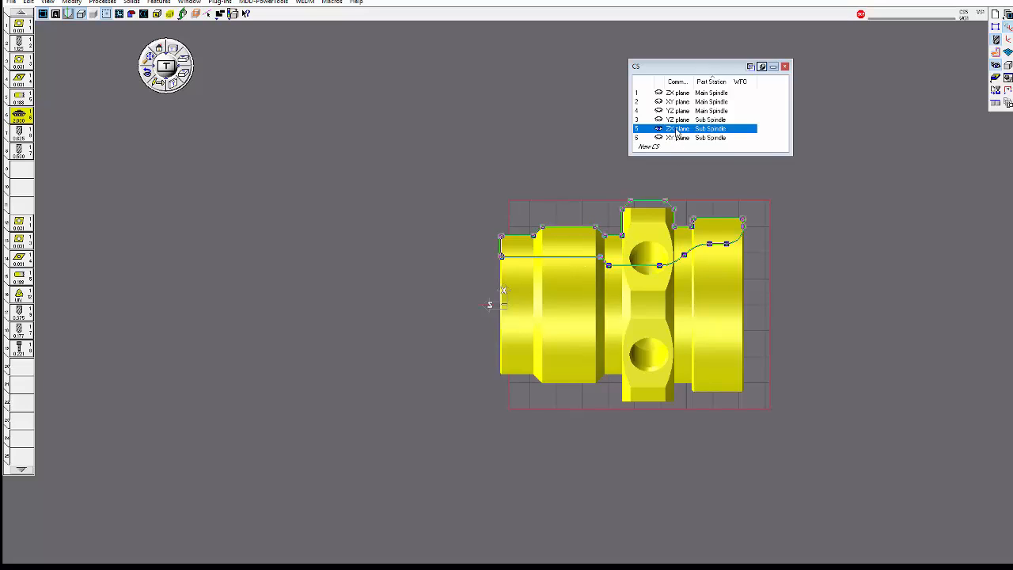
right_click(676, 131)
left_click(709, 170)
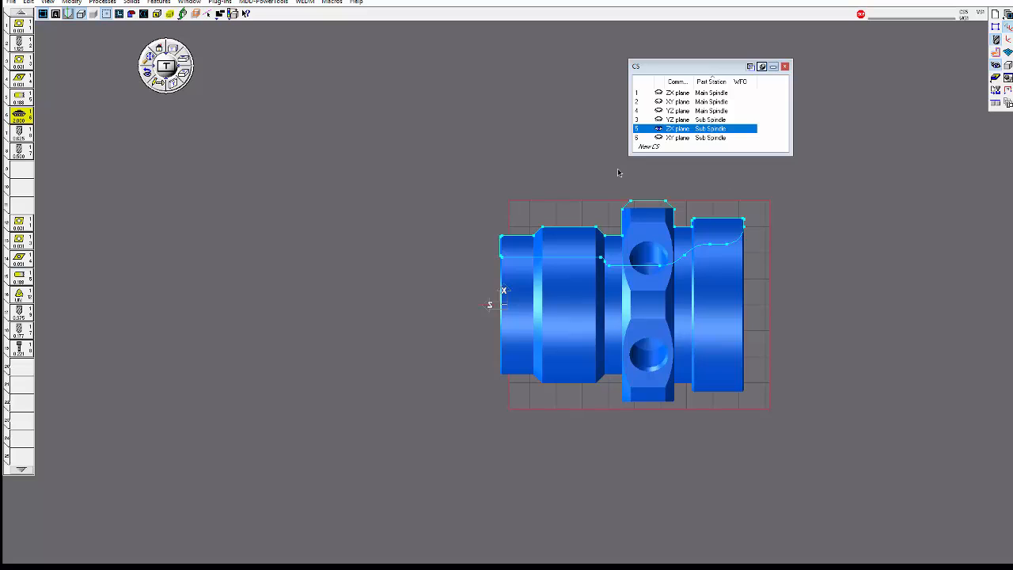
With the Part Stations list open, compare both profiles' coordinate systems by activating the main spindle profile's plane and returning to the sub spindle's
left_click(146, 59)
scroll(429, 228, "down", 5)
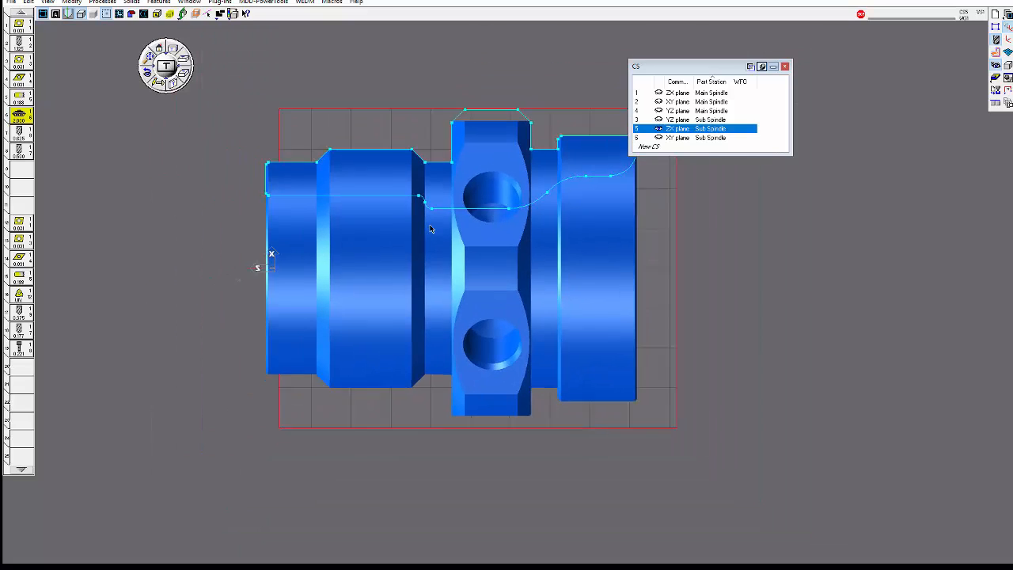
scroll(429, 228, "down", 2)
left_click(1008, 103)
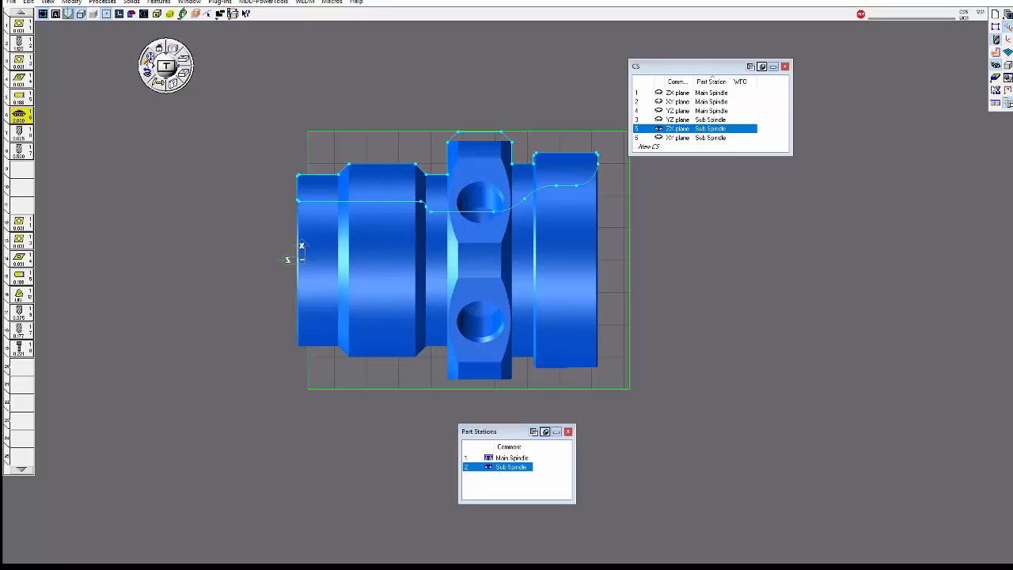
scroll(504, 261, "down", 4)
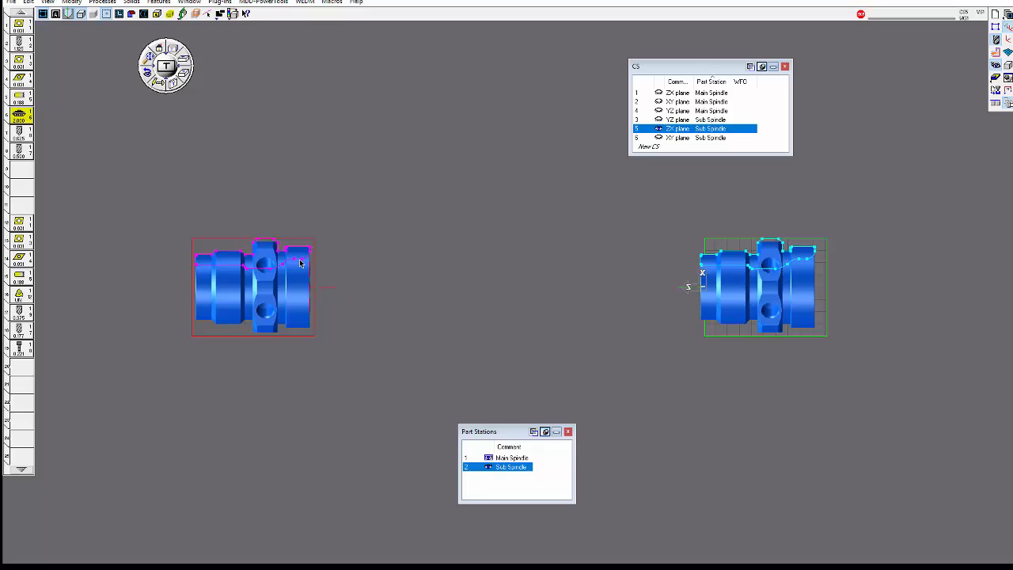
right_click(300, 262)
left_click(332, 278)
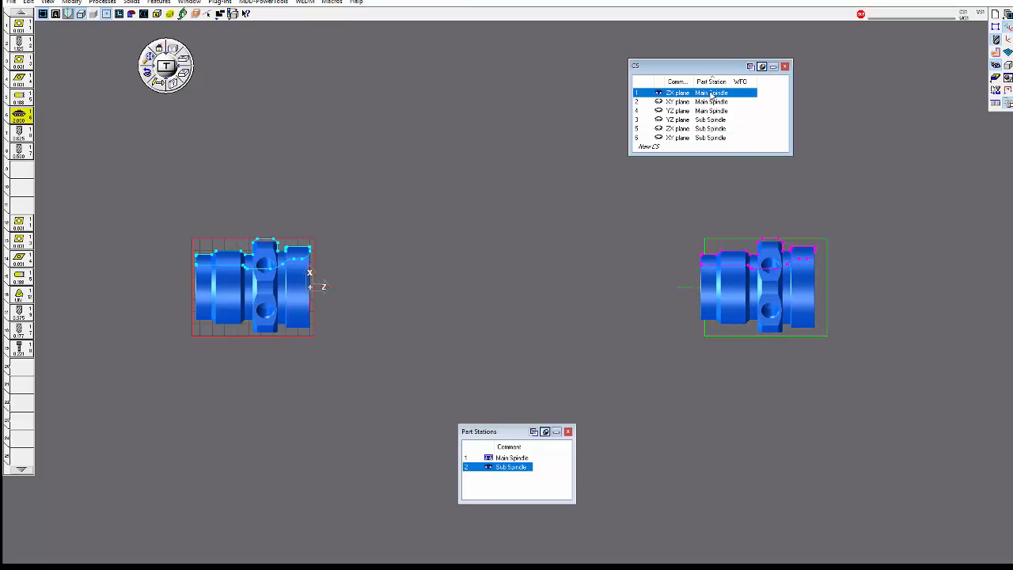
right_click(736, 253)
left_click(764, 270)
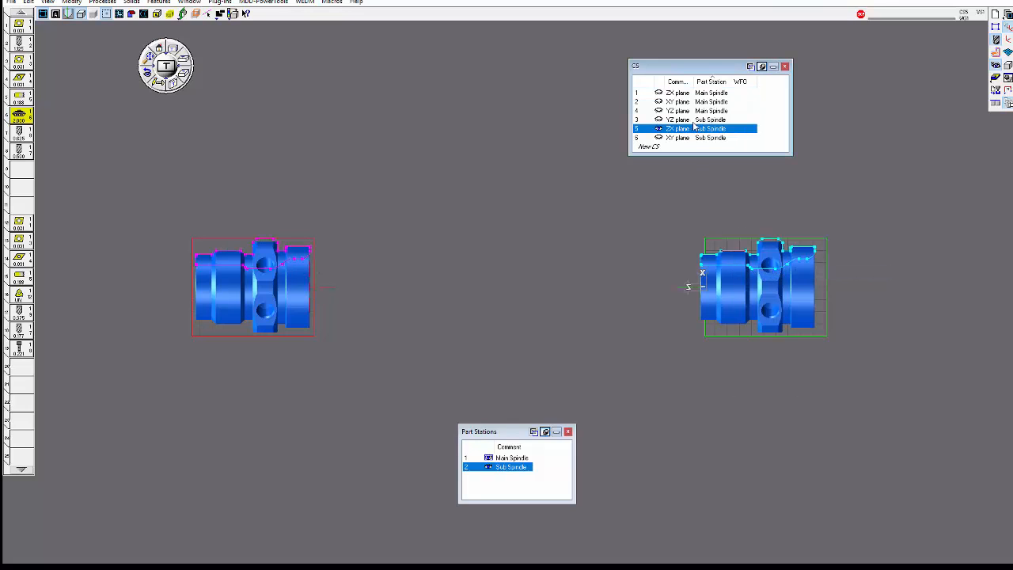
Hide the main spindle's part station, close the coordinate system and part station lists, and frame the sub spindle part
left_click(785, 67)
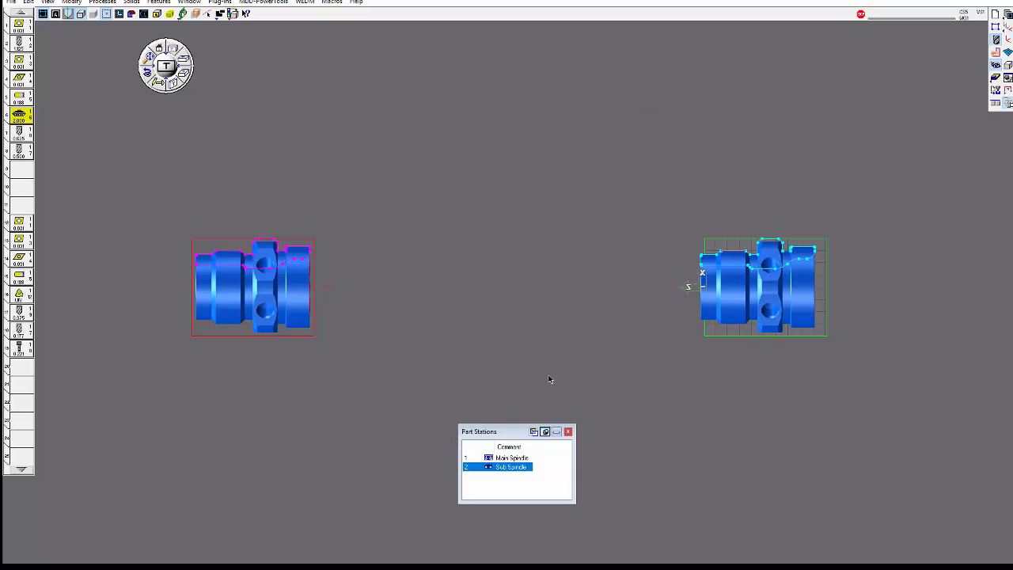
left_click(489, 459)
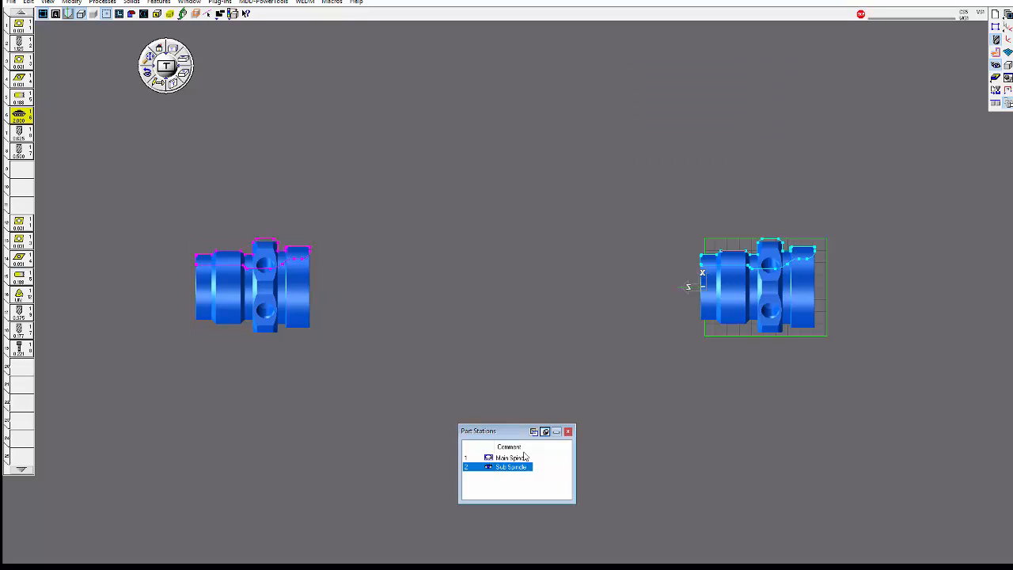
left_click(569, 433)
left_click(149, 60)
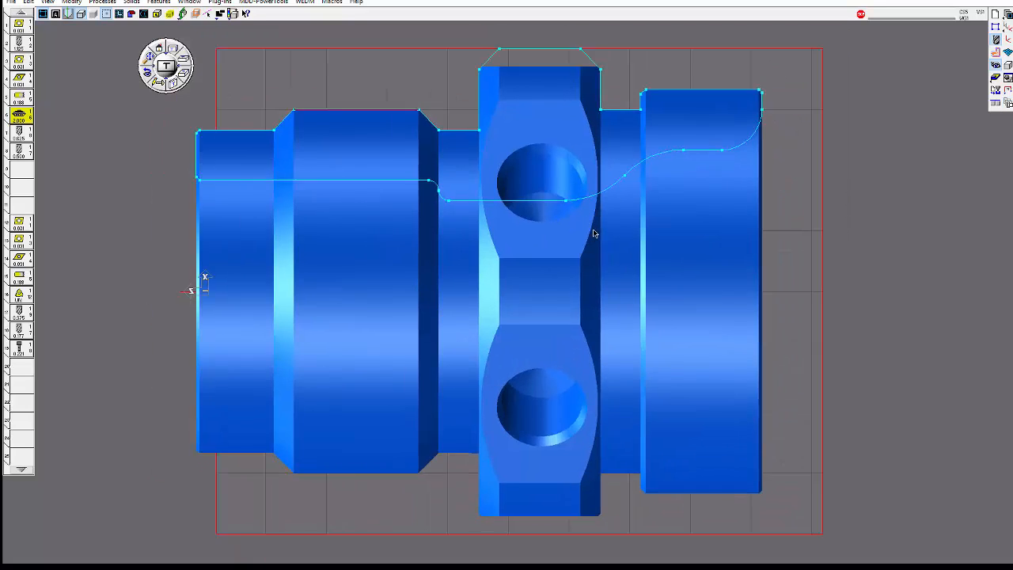
scroll(594, 233, "down", 4)
middle_click_drag(585, 280, 592, 375)
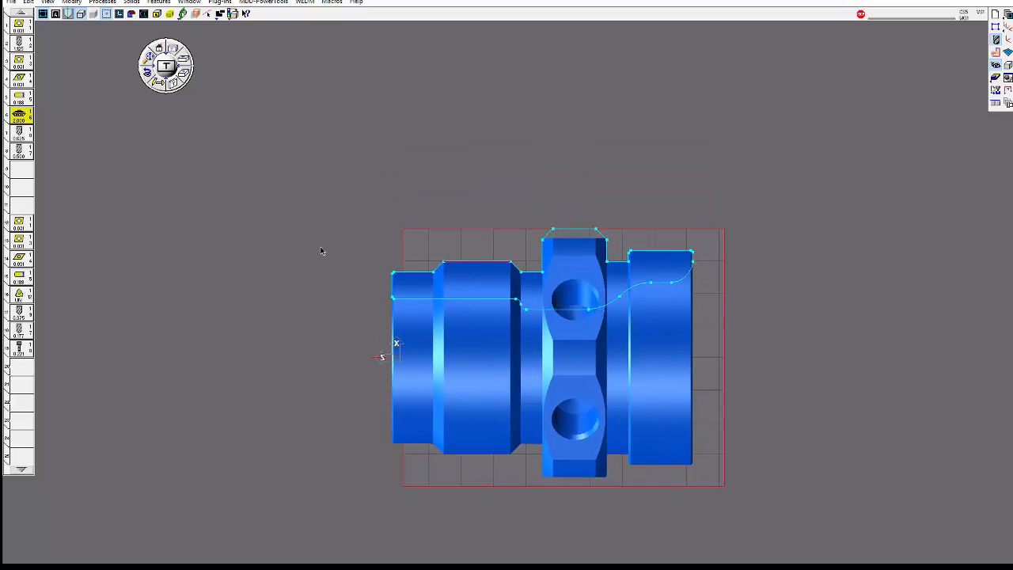
scroll(395, 324, "up", 3)
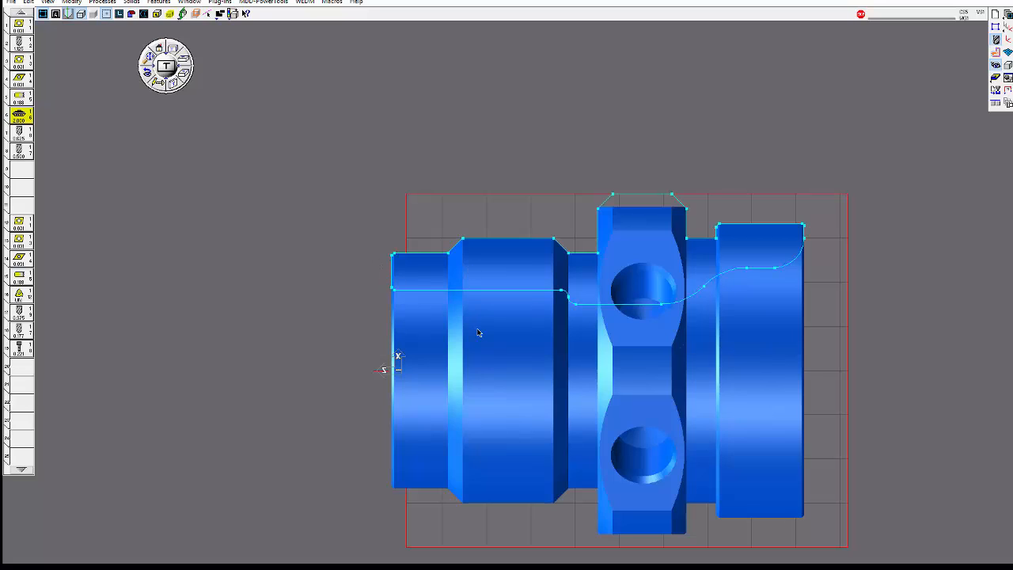
Measure the corner points at the inner front edge of the sub spindle profile with the mouse position readout
right_click(399, 293)
left_click(427, 359)
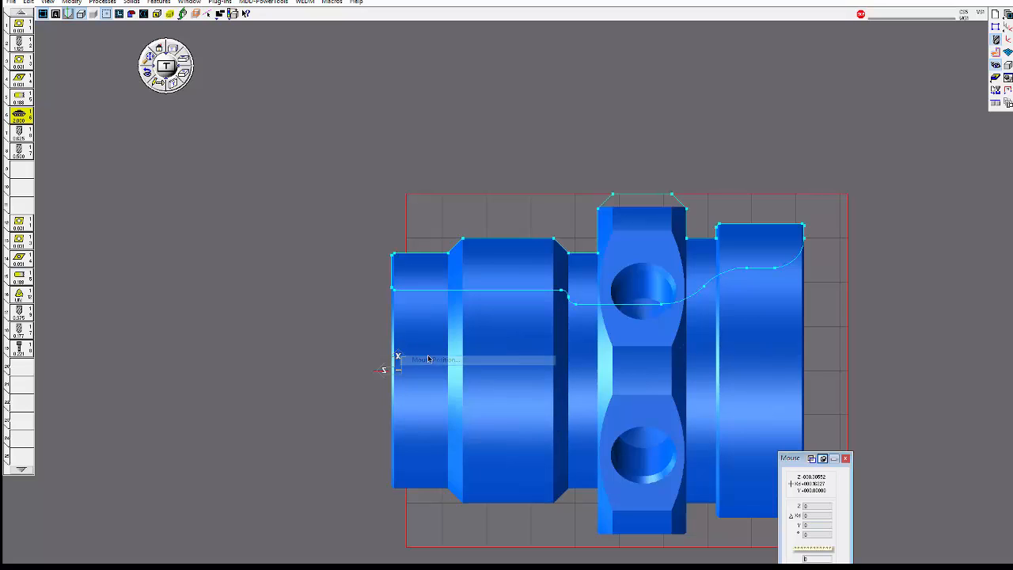
left_click(391, 290)
mouse_move(792, 460)
left_mouse_down()
mouse_move(412, 332)
mouse_move(272, 262)
left_mouse_up()
left_click_drag(351, 233, 483, 361)
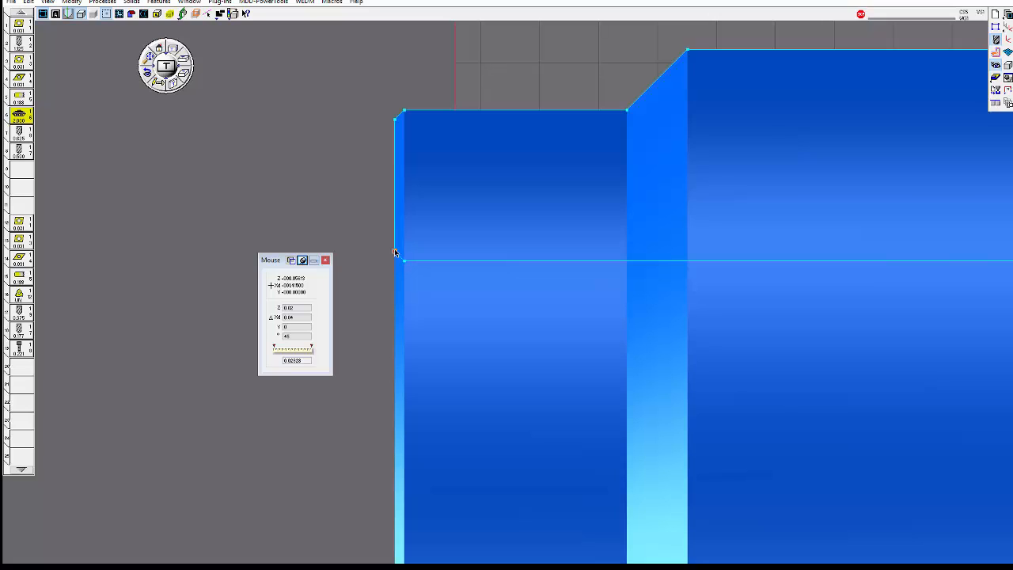
scroll(388, 372, "down", 5)
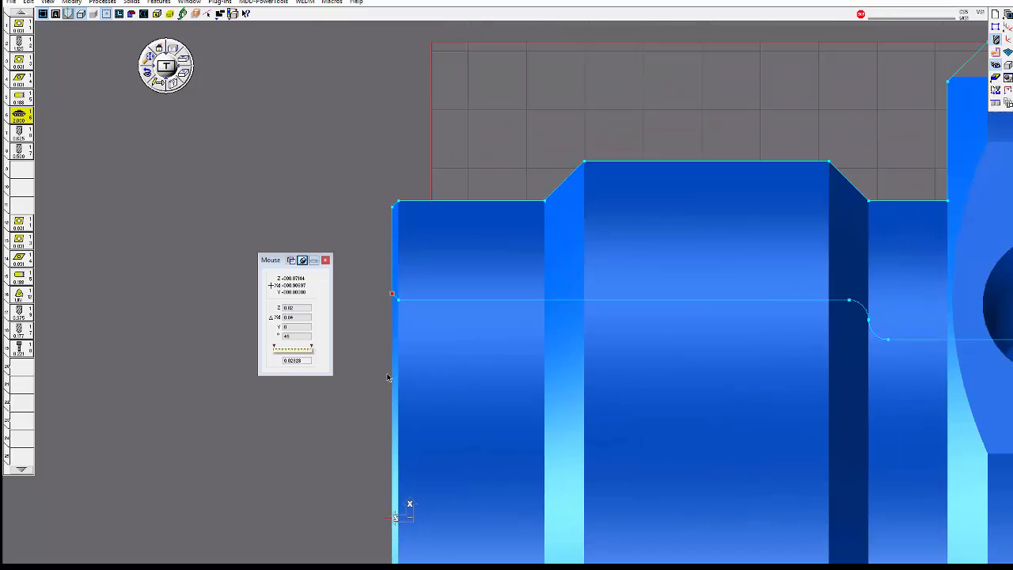
middle_click_drag(341, 434, 411, 349)
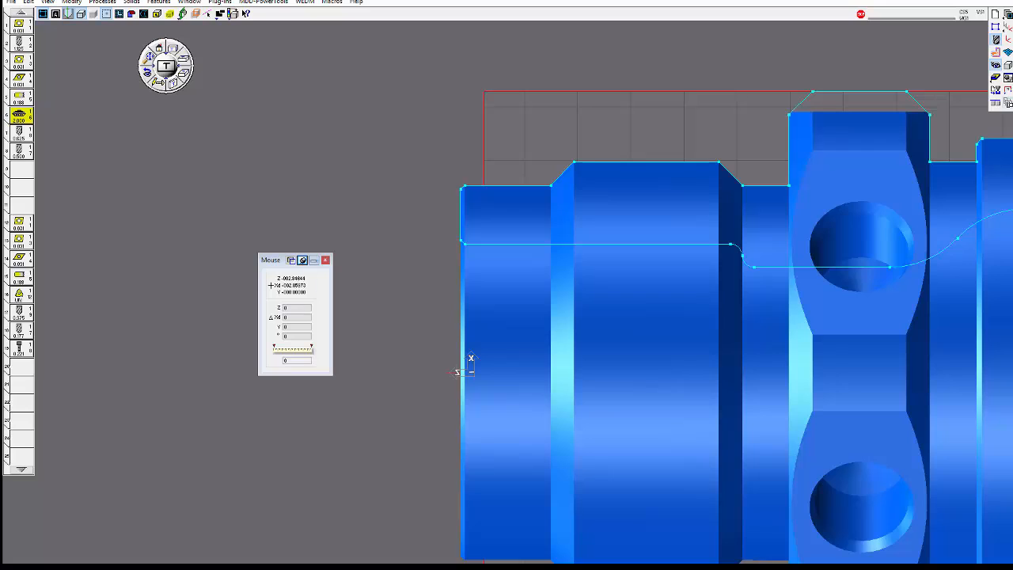
Add a point dimension to the profile's inner corner on the sub spindle part's front face
left_click(1009, 100)
left_click(348, 135)
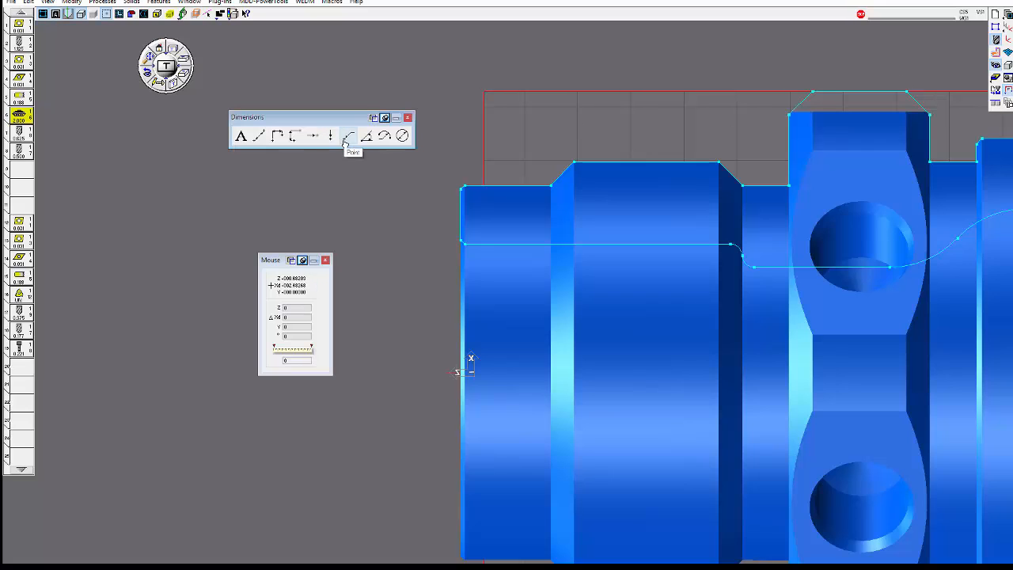
left_click(461, 245)
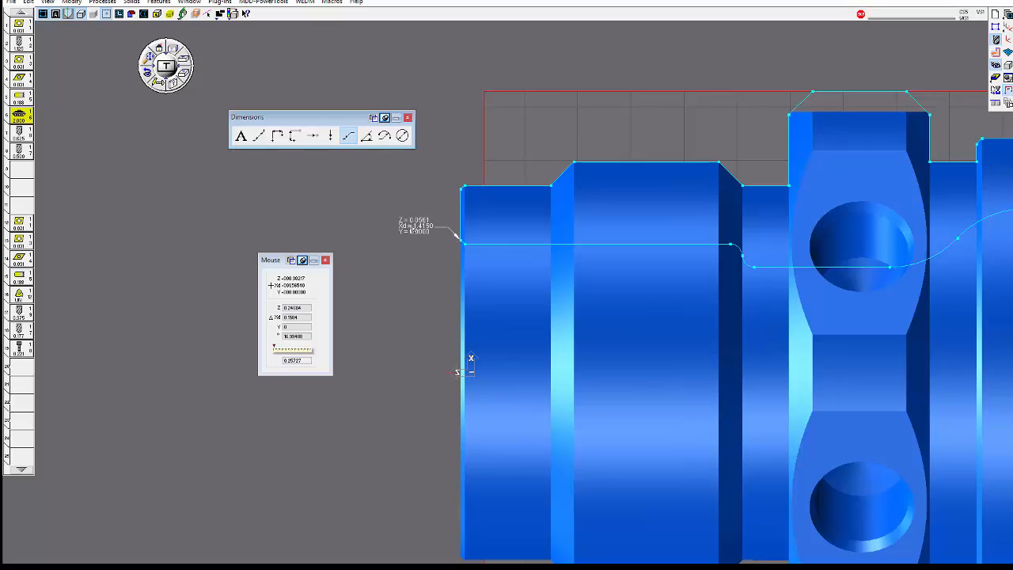
left_click(418, 226)
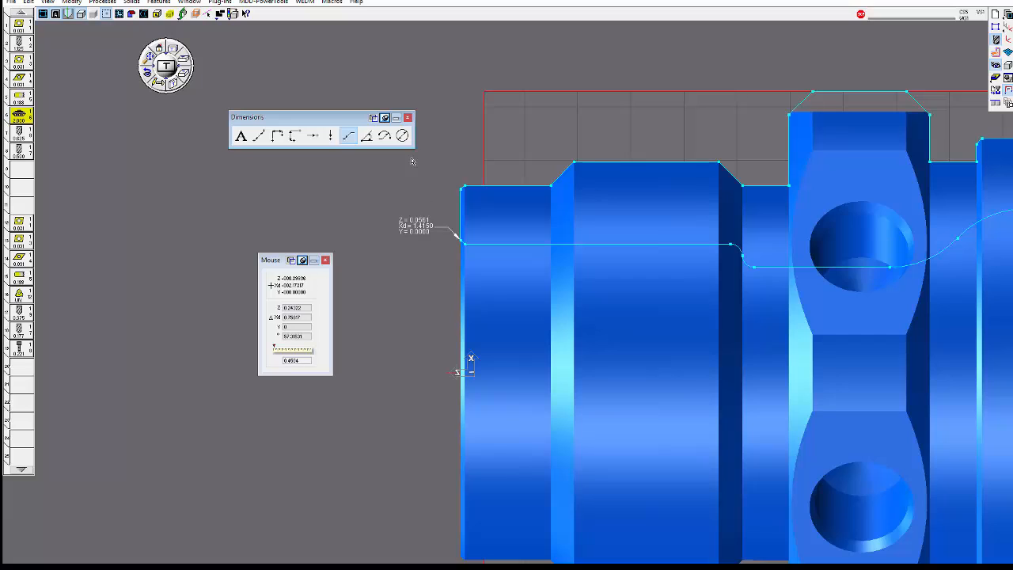
left_click(408, 117)
Translate the sub spindle's solid and profile by -0.0561 in Z with no Xd or Y offset
left_click(503, 225)
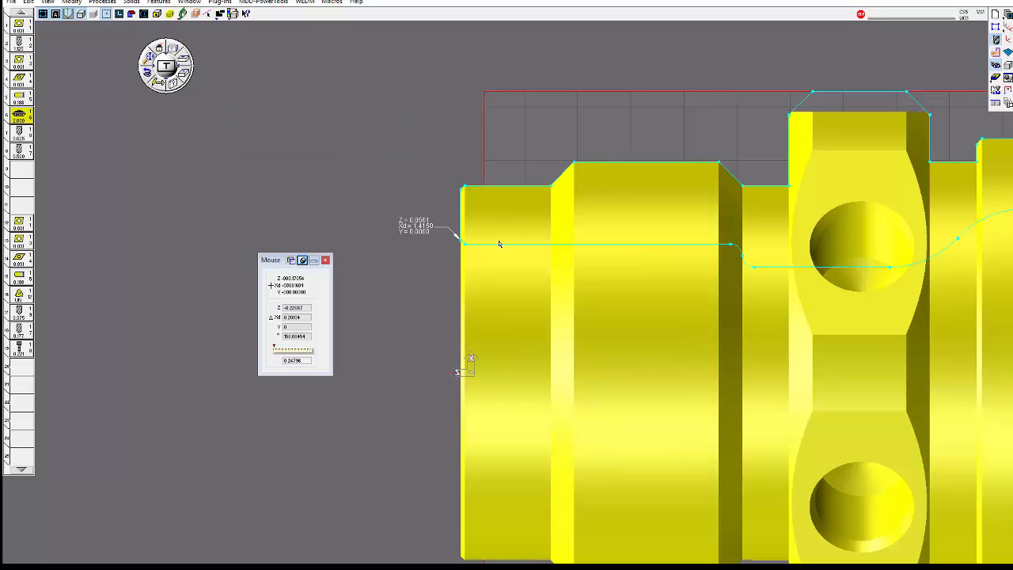
left_click(499, 243)
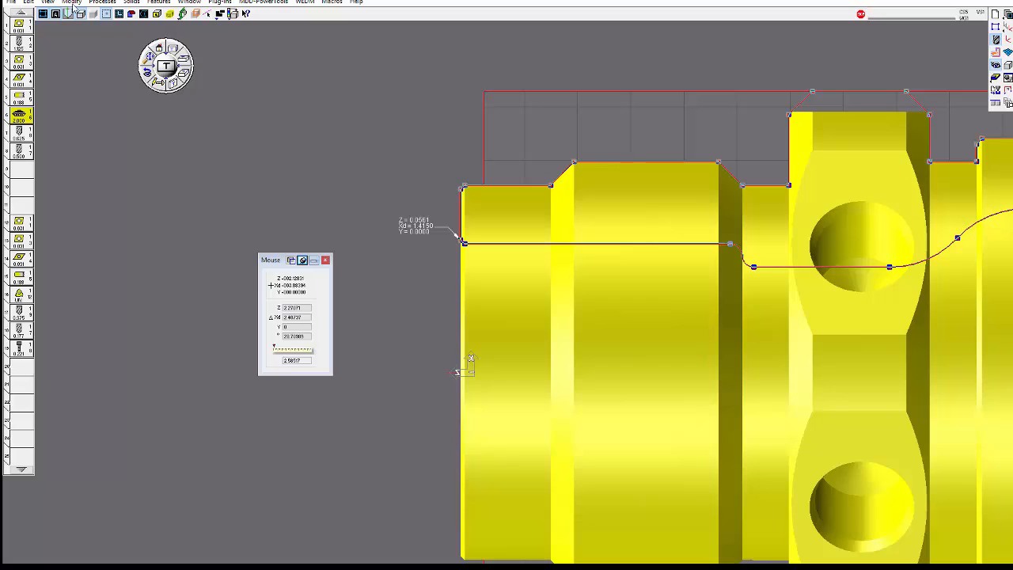
left_click(72, 2)
left_click(96, 106)
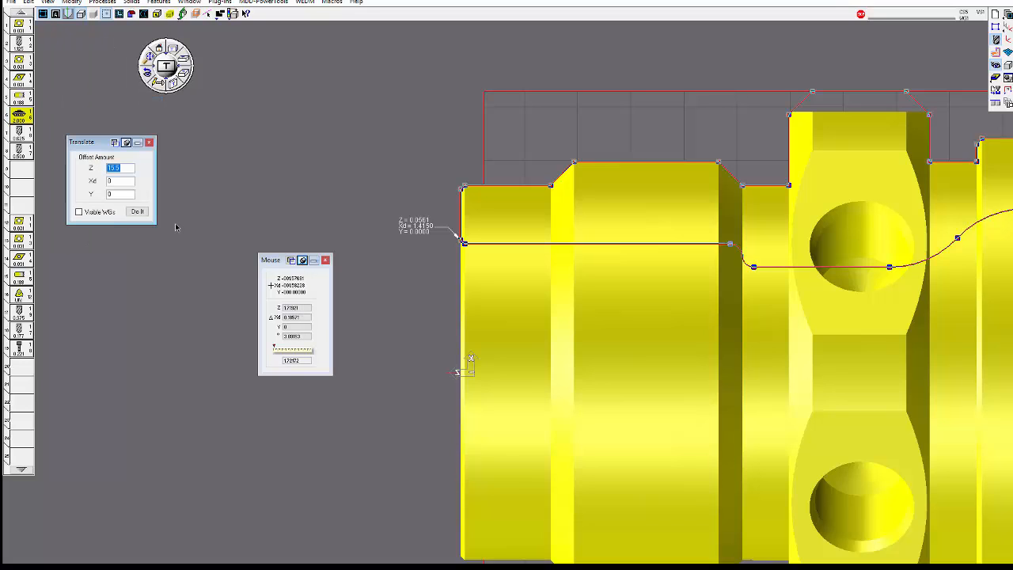
type("1")
key("Return")
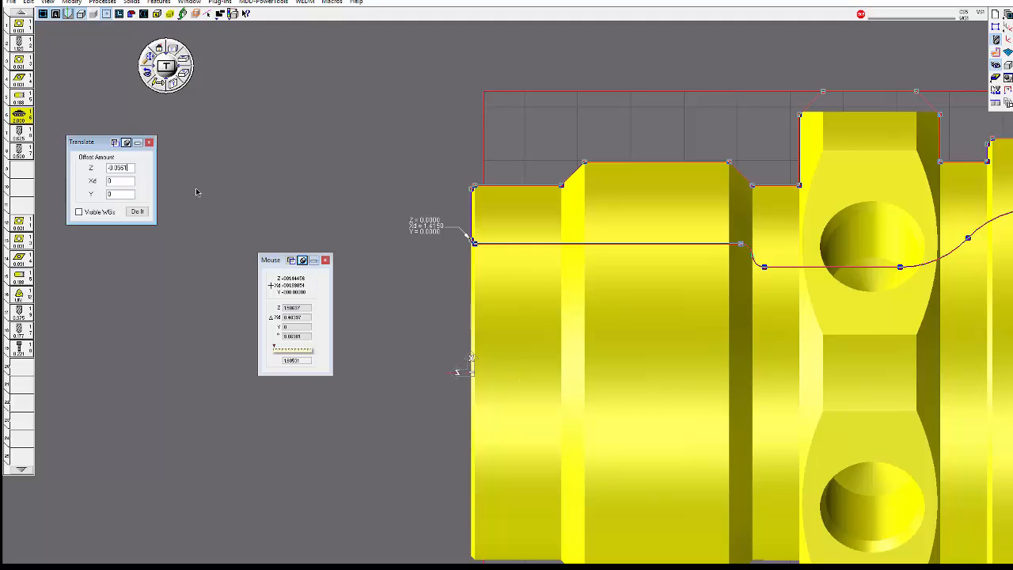
left_click(149, 143)
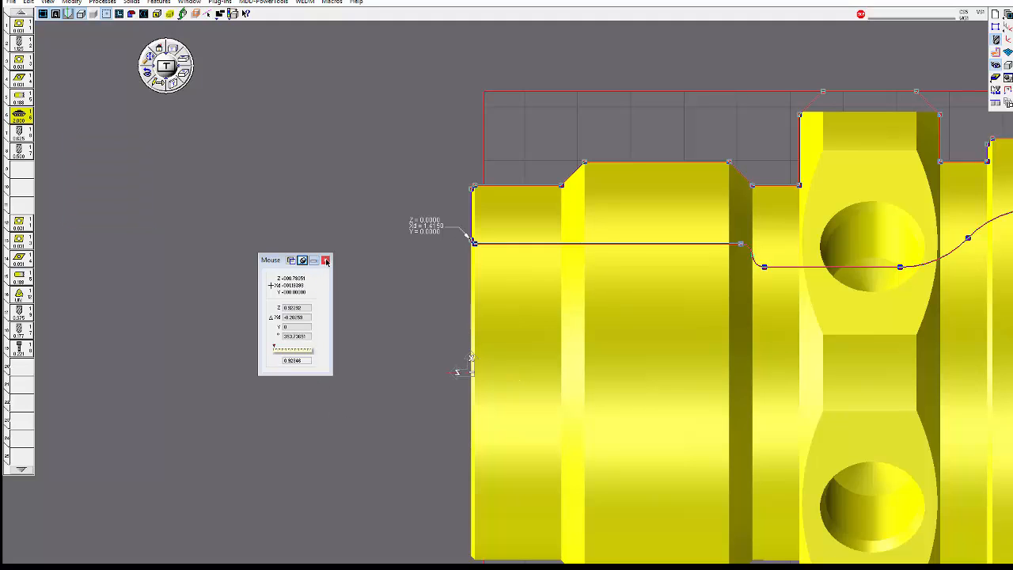
left_click(325, 260)
left_click(329, 263)
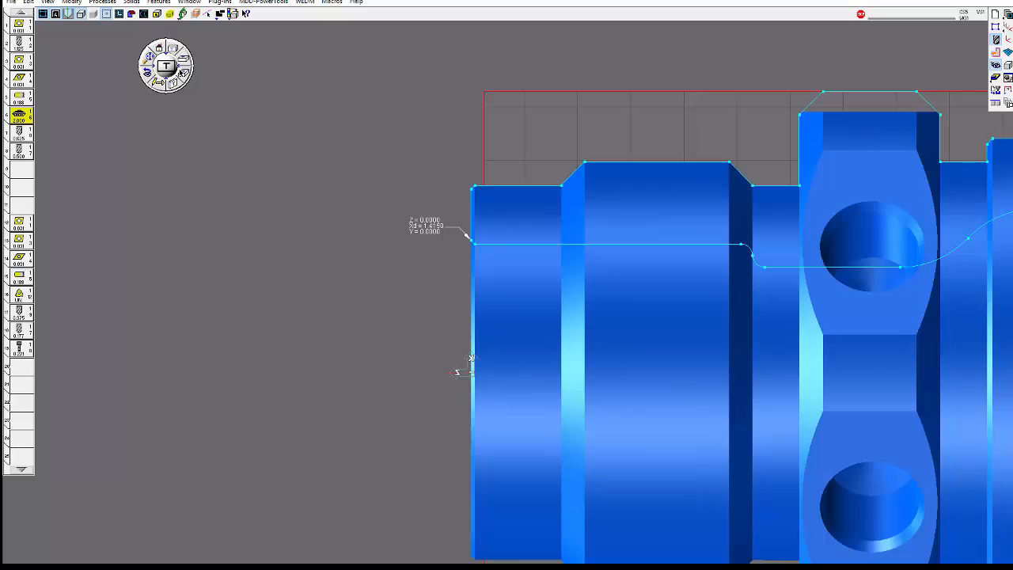
left_click(68, 15)
scroll(544, 358, "down", 5)
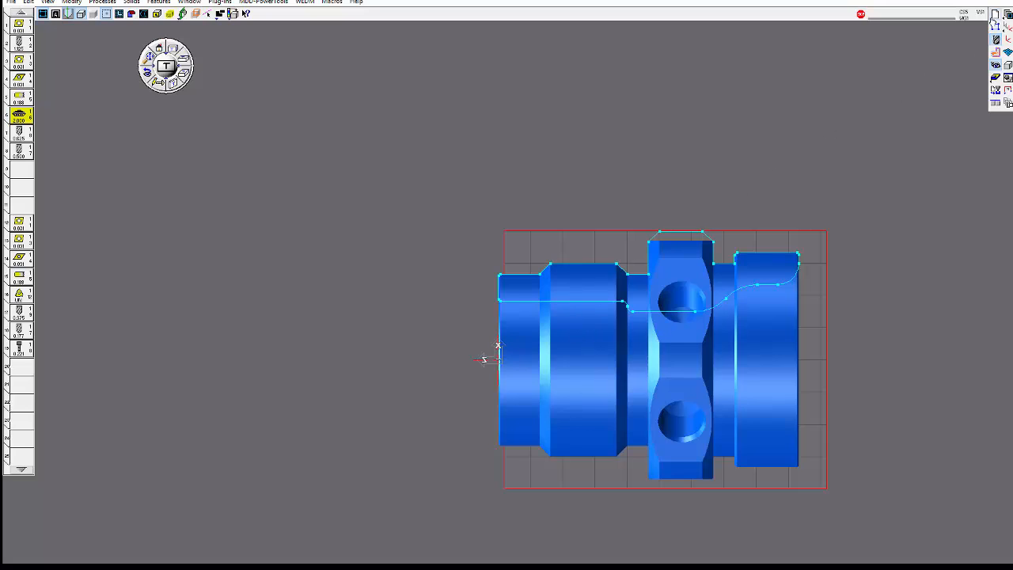
Configure the Sub Spindle workspace with a Z clearance of 0.25 and a +Z stock of 0.125, and update its remaining Z dimension
left_click(995, 14)
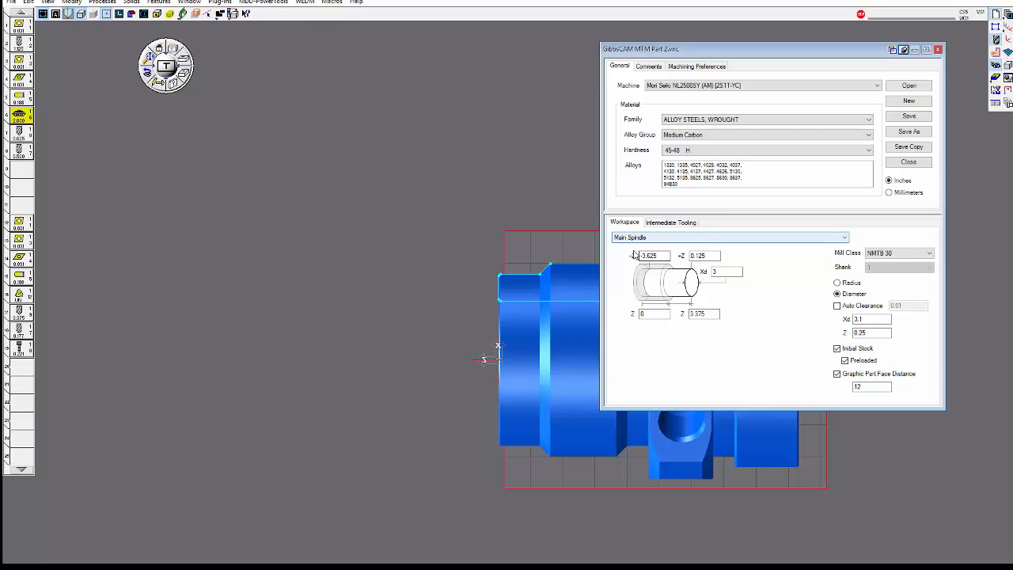
left_click(684, 240)
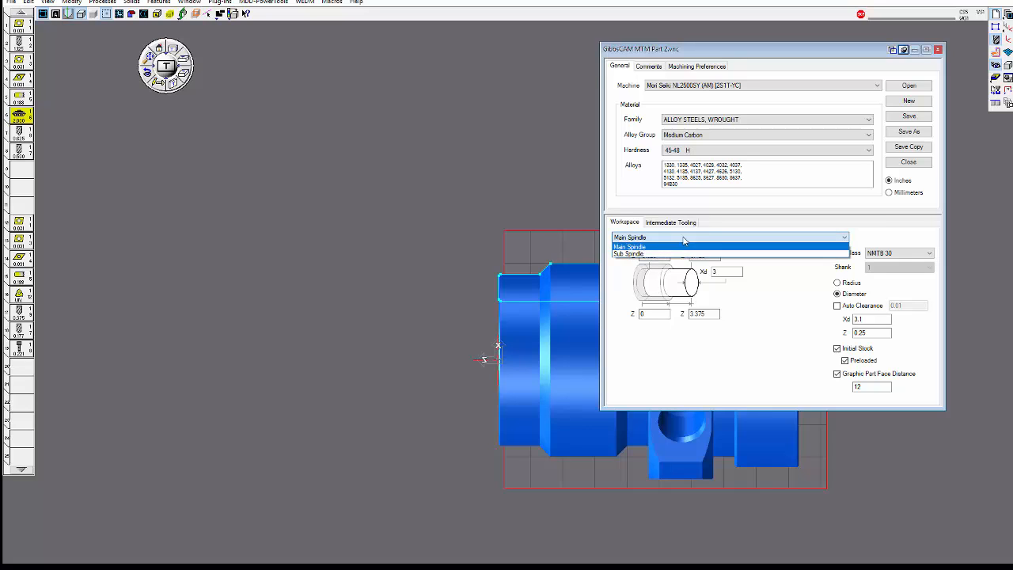
left_click(633, 254)
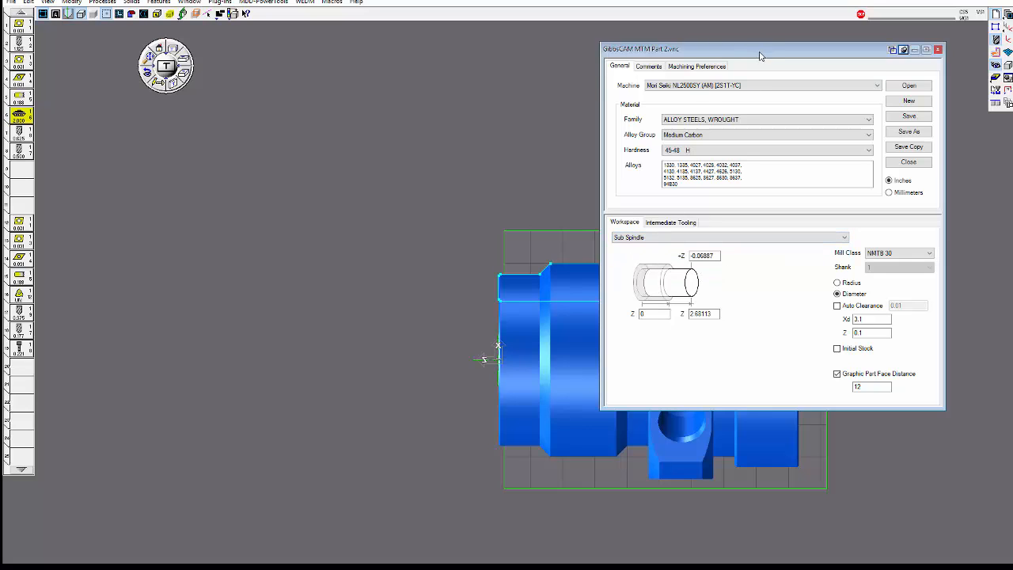
left_click_drag(760, 56, 246, 128)
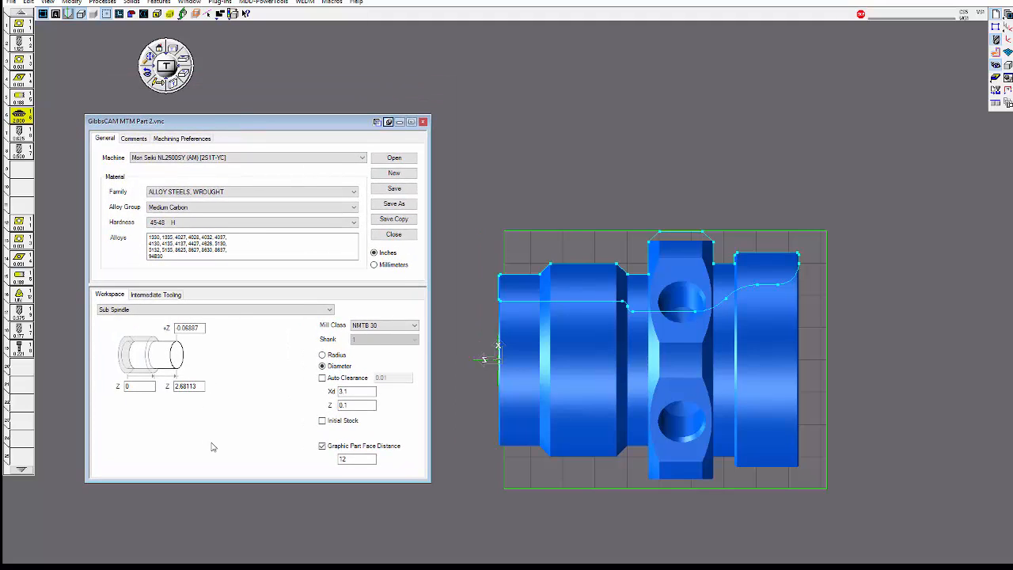
left_click_drag(350, 391, 326, 391)
left_click_drag(350, 404, 325, 403)
left_click_drag(204, 329, 145, 327)
type("125")
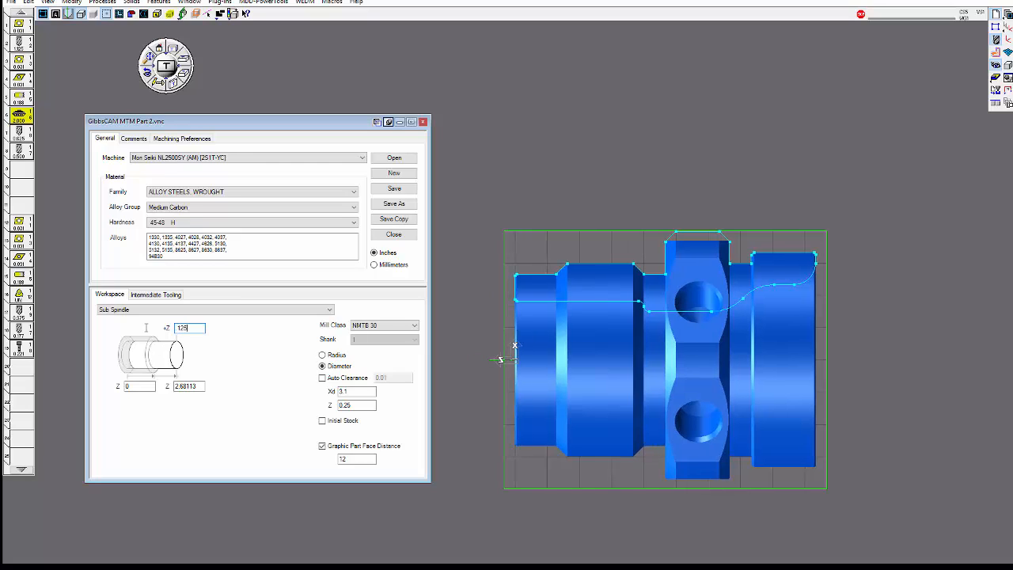
key("Tab")
type("3")
key("Tab")
left_click(423, 121)
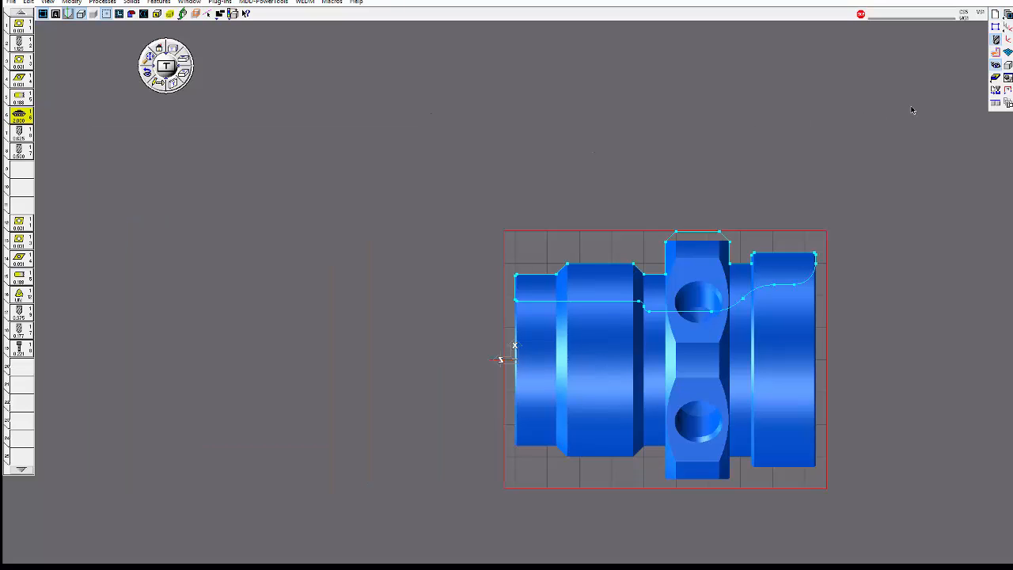
Load the existing front face roughing operation for editing and keep its part station as 2:Sub Spindle
left_click(994, 52)
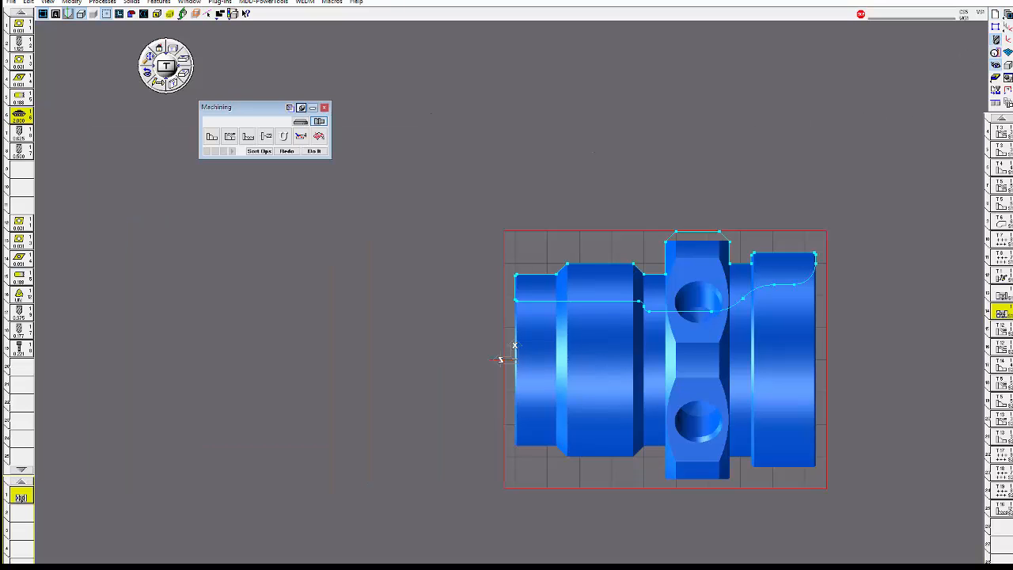
double_click(1001, 329)
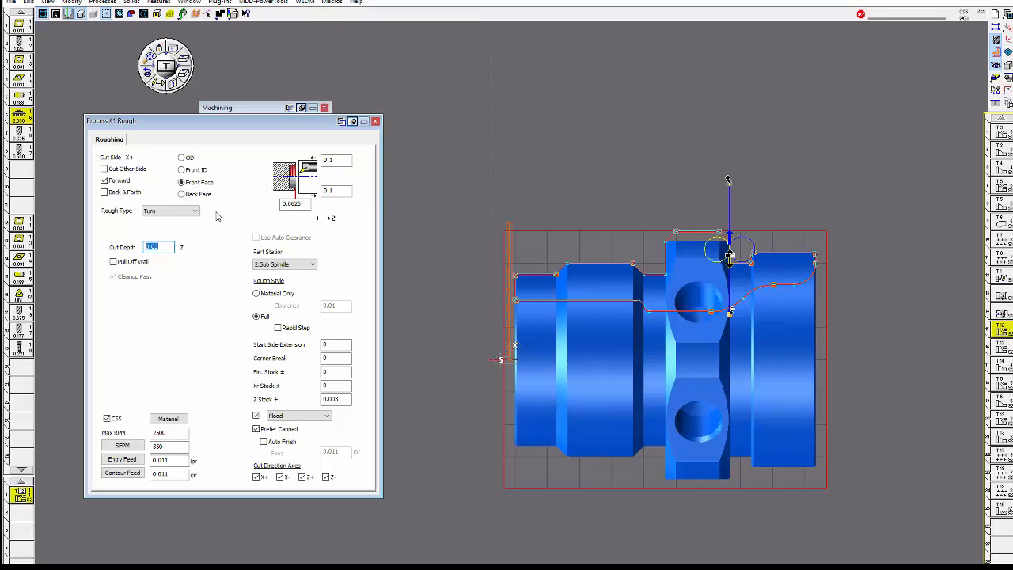
left_click(292, 272)
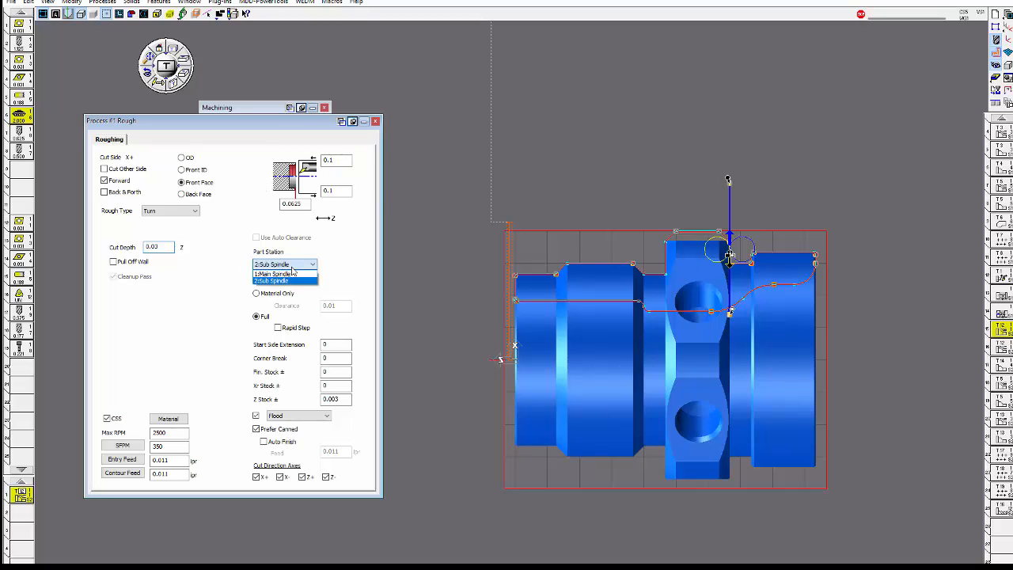
left_click(288, 279)
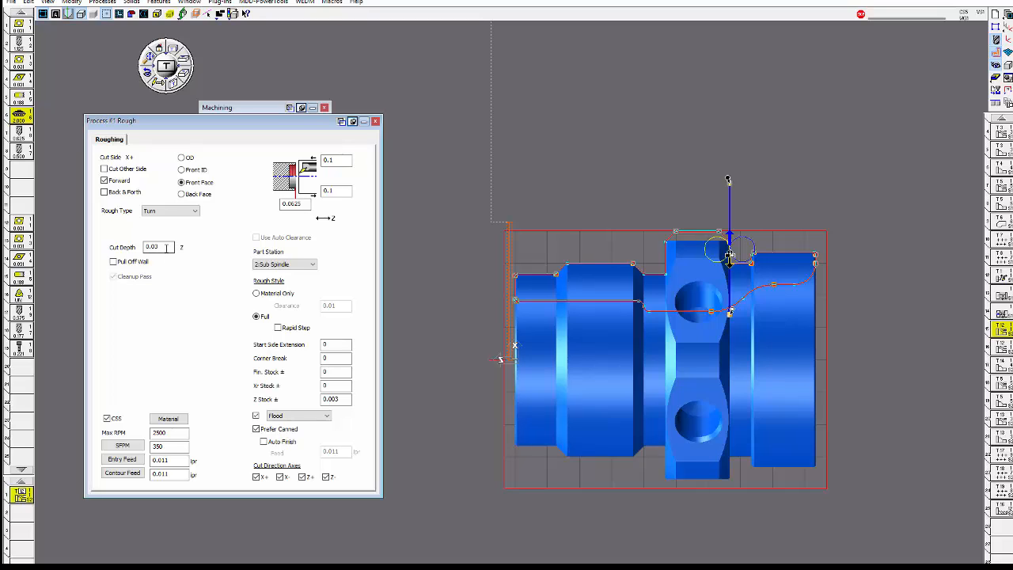
left_click(375, 121)
Reassign the face roughing cut to the profile's front face line, extend its end past the bore edge, and regenerate the toolpath
left_click_drag(425, 210, 638, 465)
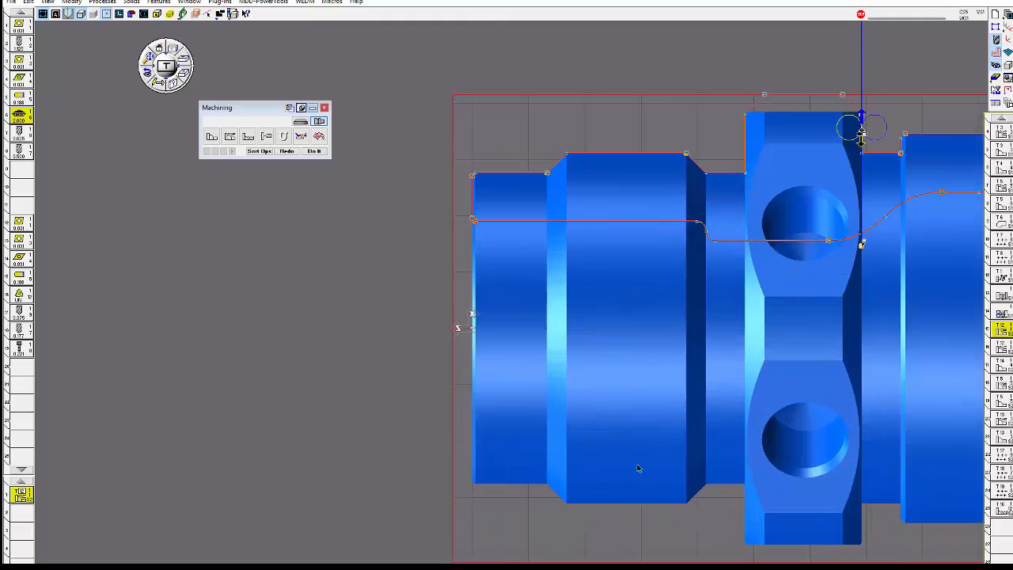
left_click(460, 173)
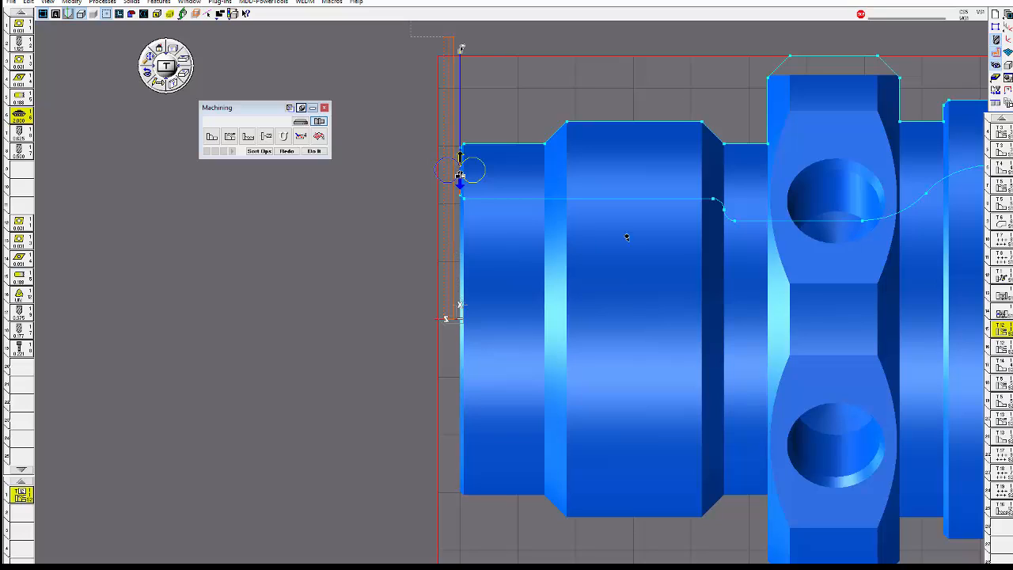
left_click_drag(733, 220, 734, 221)
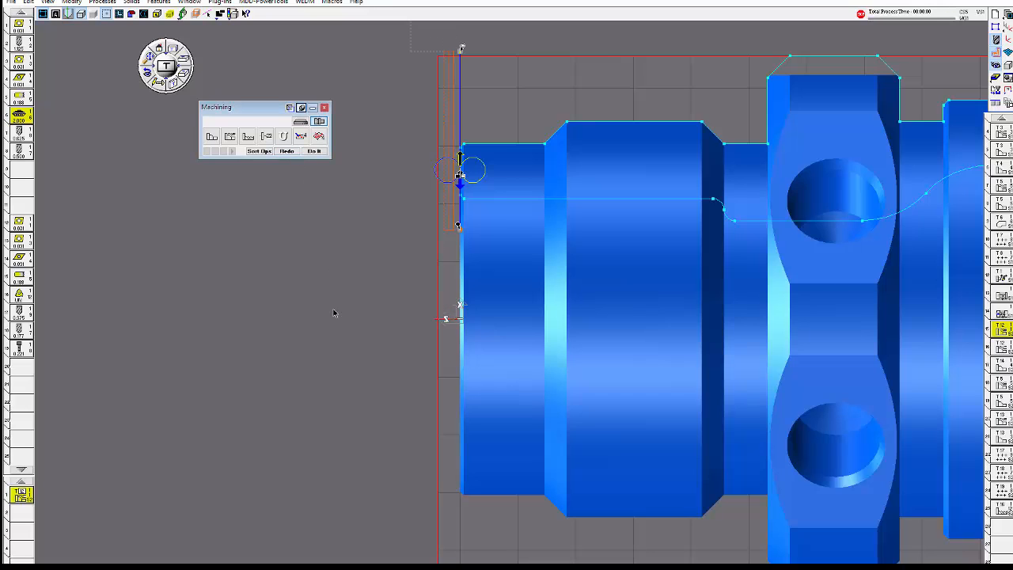
Load the existing OD roughing operation, reassign its cut from the front outer diameter to the hex collar's front chamfer, and regenerate the toolpath
scroll(335, 311, "down", 3)
middle_click_drag(309, 366, 373, 393)
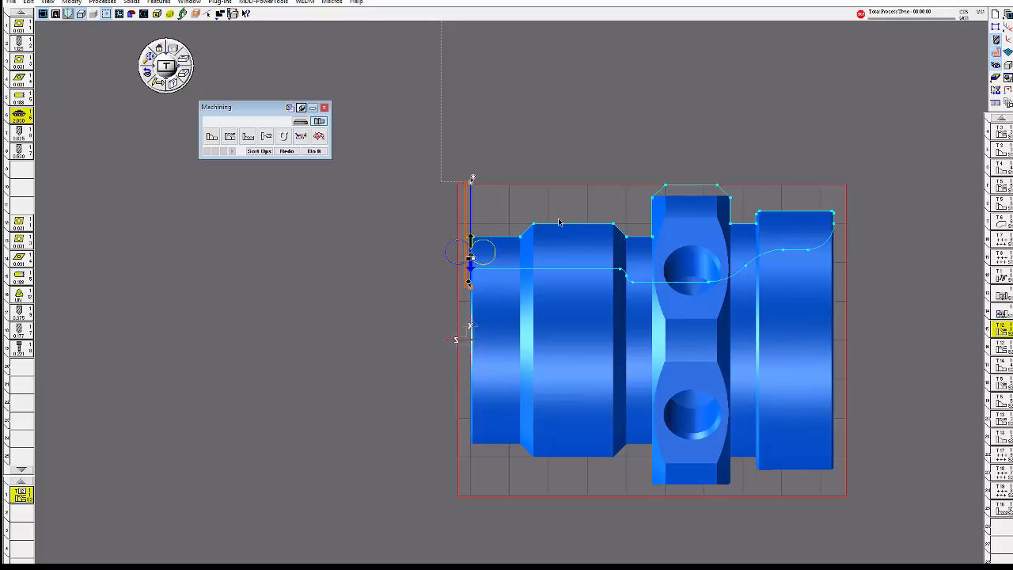
double_click(999, 348)
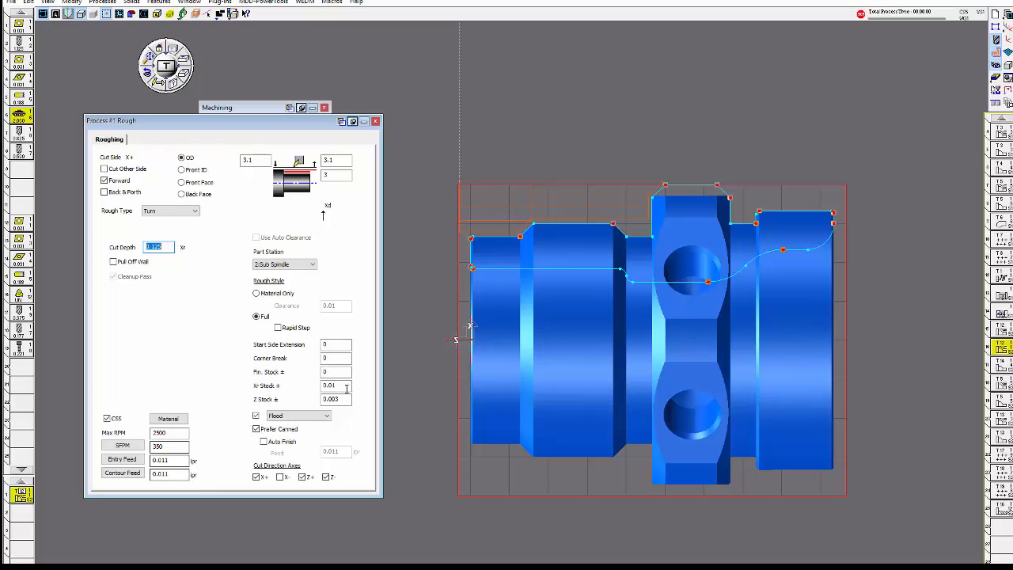
left_click(375, 121)
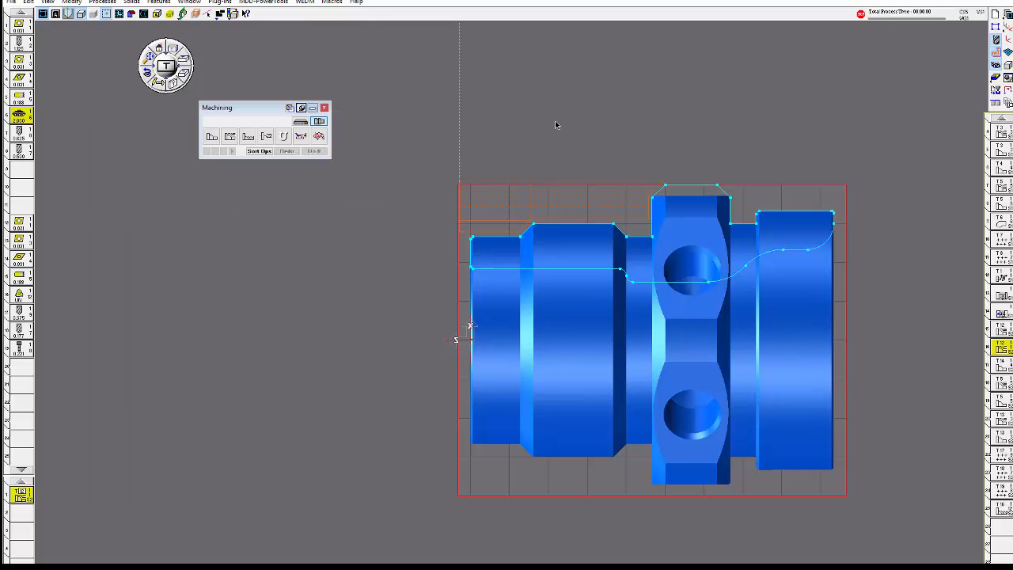
left_click(483, 237)
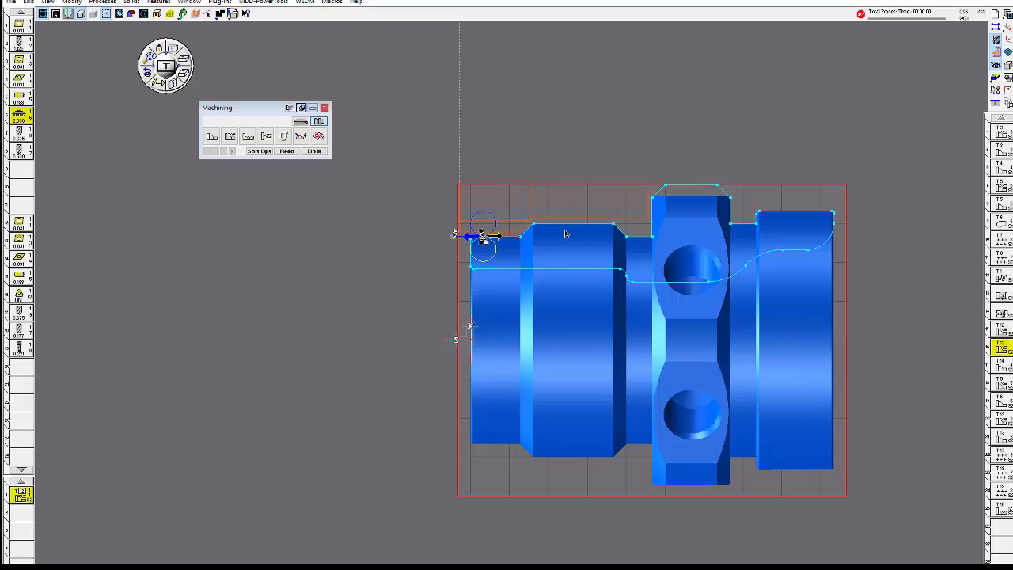
left_click(669, 184)
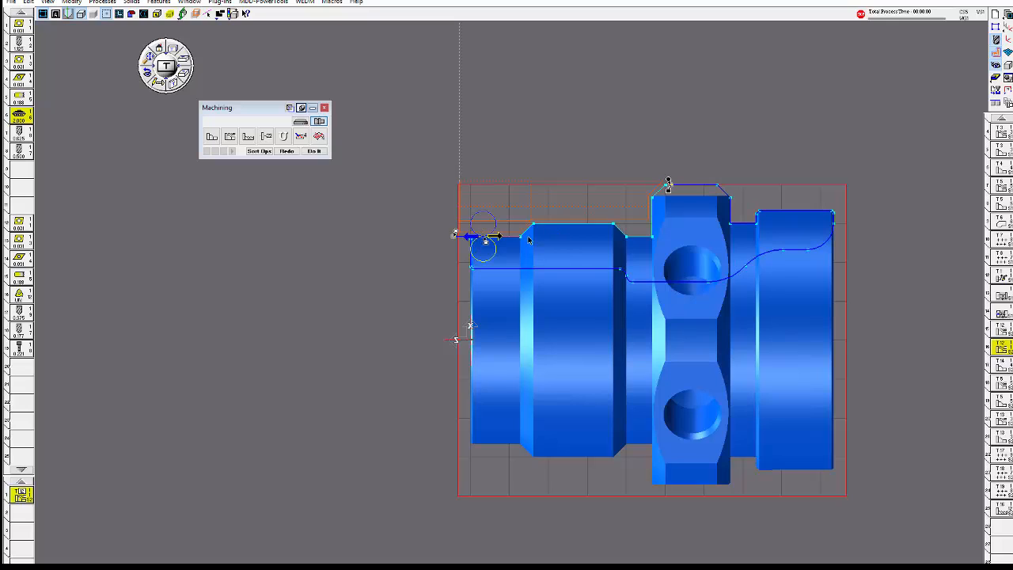
left_click(500, 236)
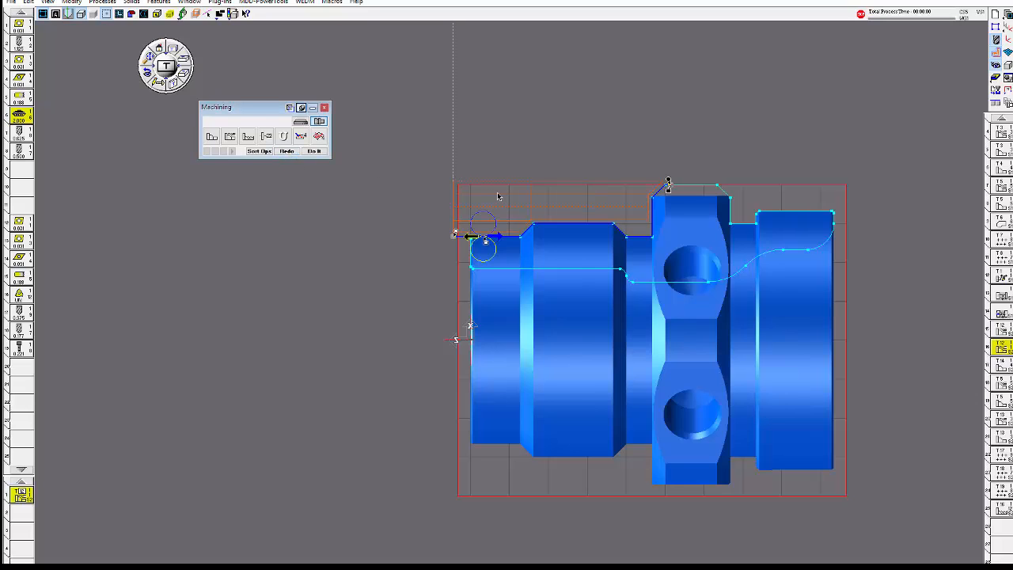
scroll(498, 196, "up", 2)
scroll(498, 196, "down", 1)
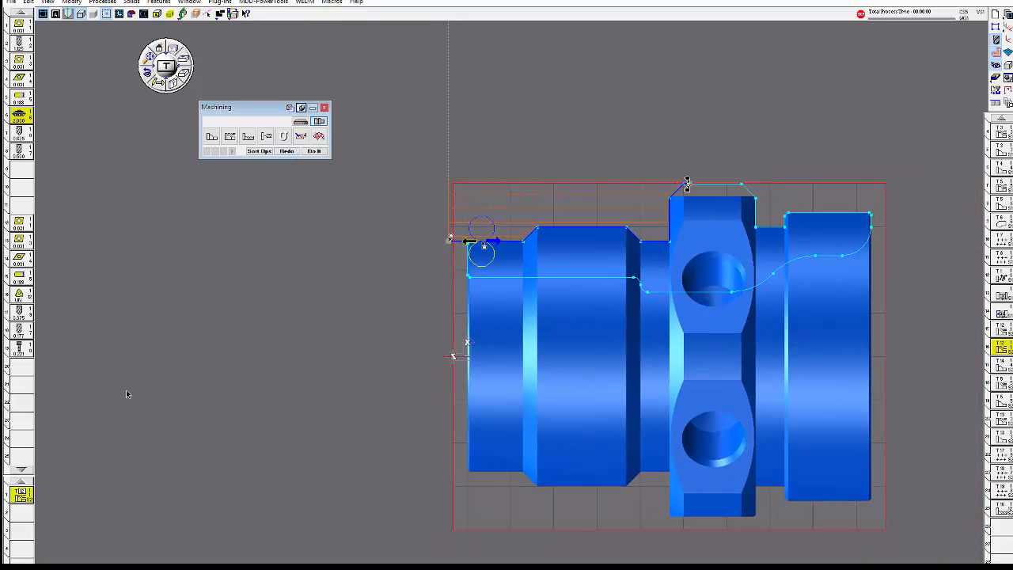
left_click(19, 497)
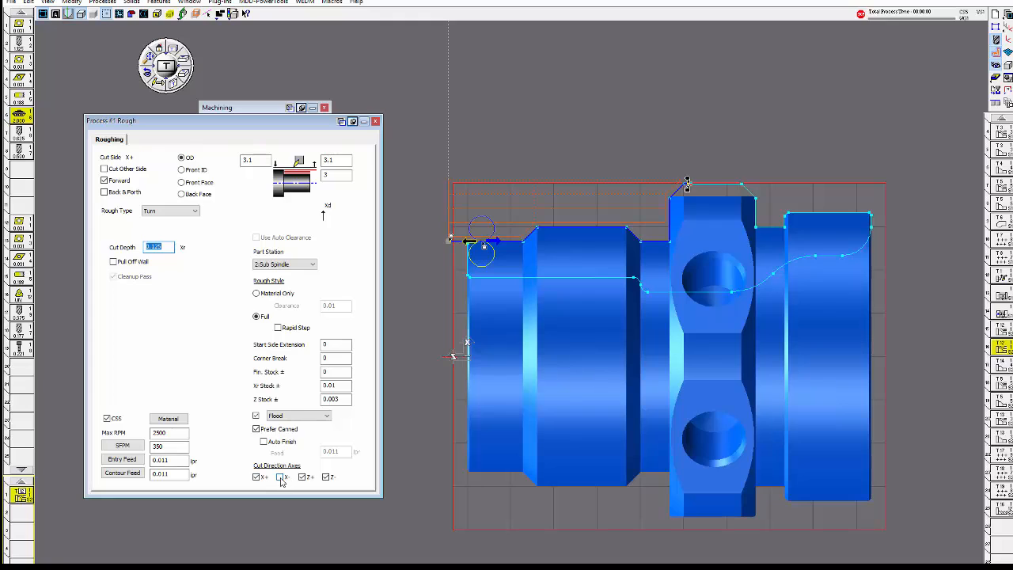
left_click(375, 120)
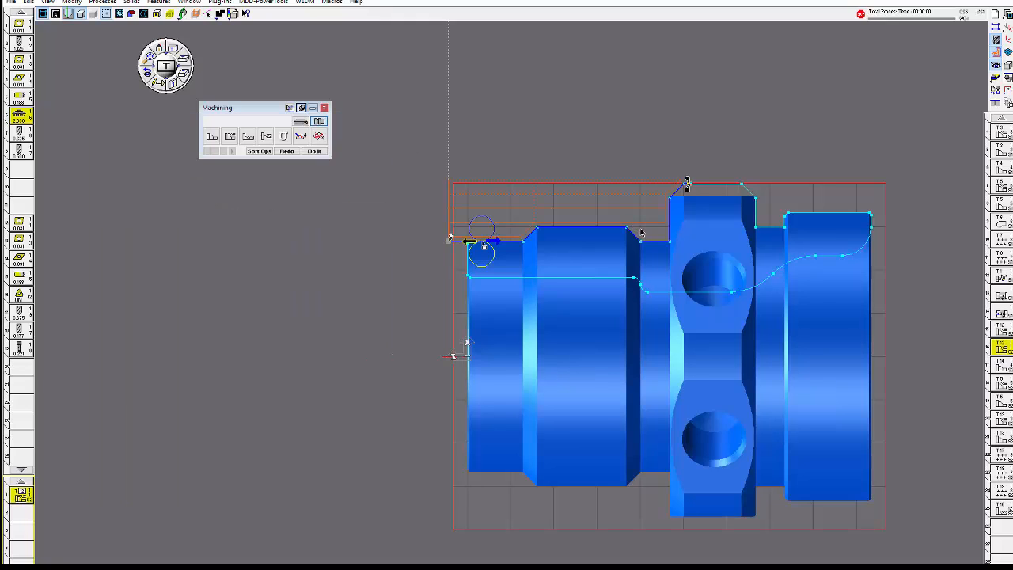
Load the existing OD contour operation, extend its cut end past the hex collar's front chamfer, and regenerate the toolpath
middle_click_drag(543, 184, 458, 174)
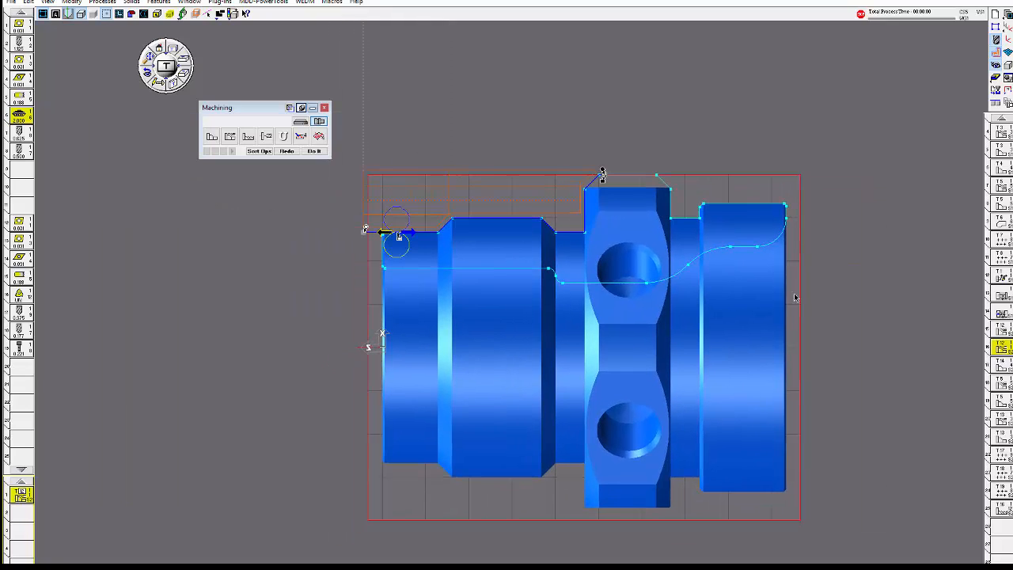
double_click(1002, 367)
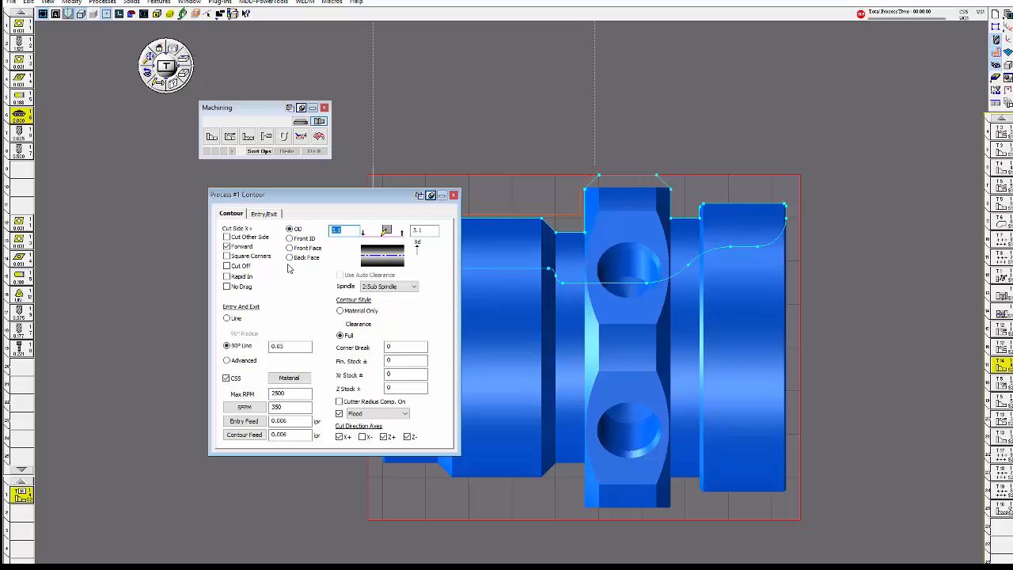
left_click(454, 197)
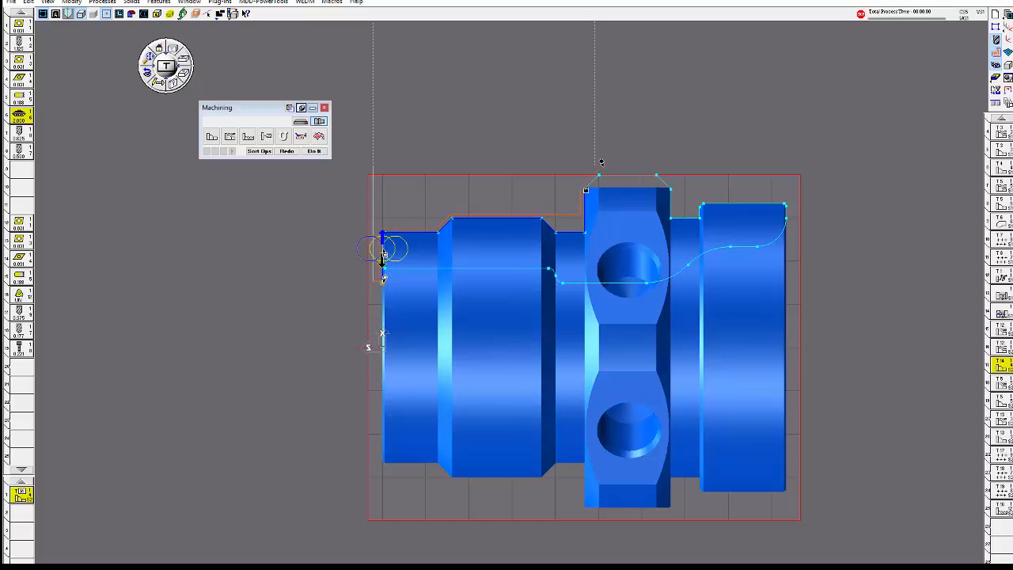
left_click_drag(601, 162, 604, 164)
left_click(287, 151)
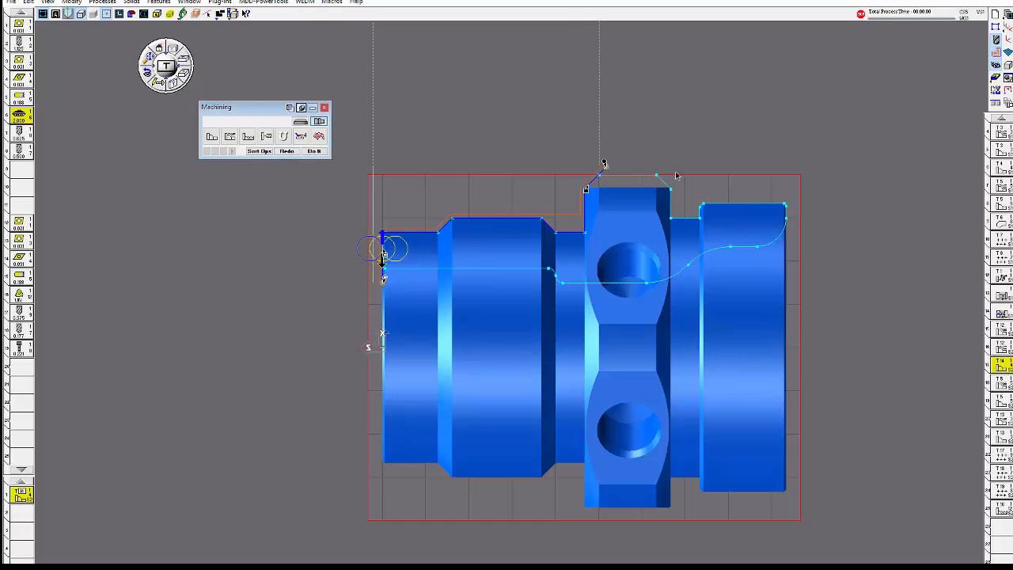
Load the groove's plunge roughing and contour operations, reassign their cut from the angled wall to the hex collar's face, and regenerate the toolpaths
double_click(1002, 388)
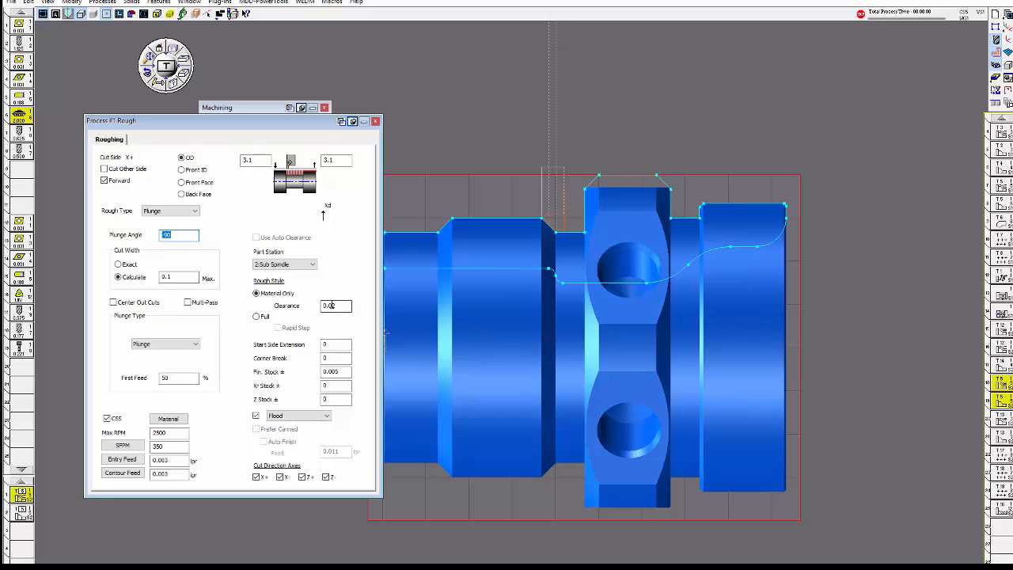
left_click(375, 121)
left_click_drag(480, 147, 636, 300)
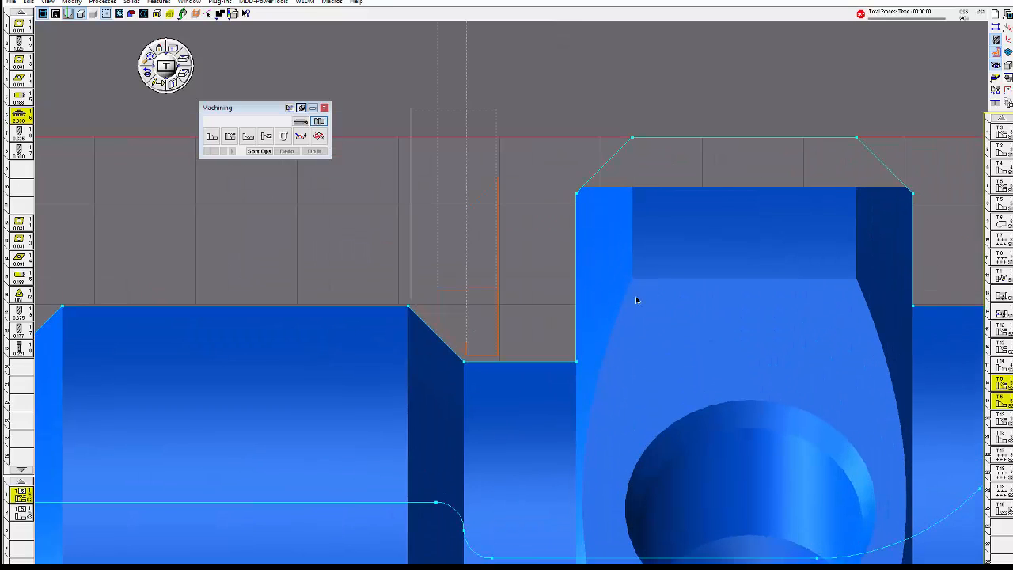
left_click(439, 340)
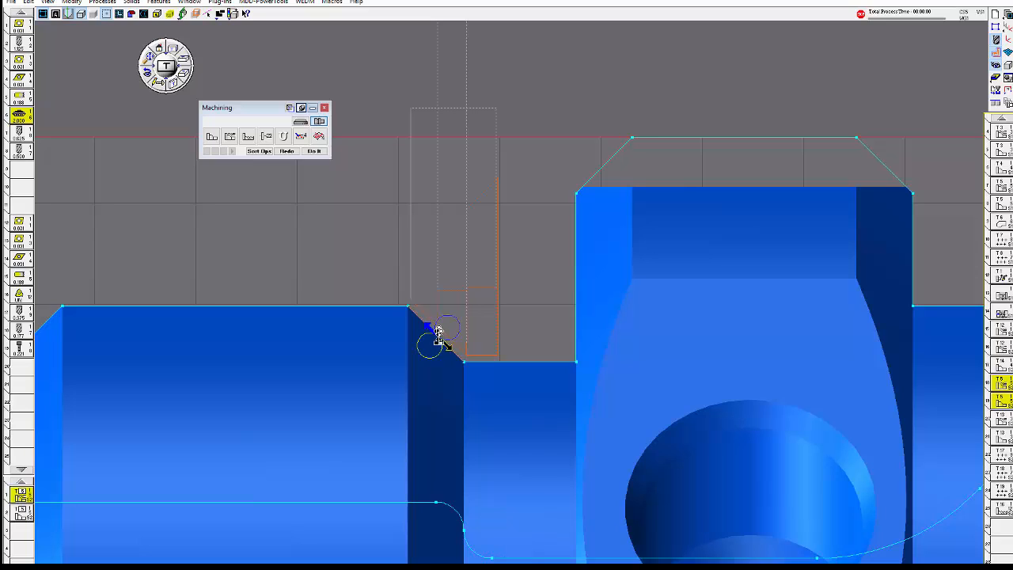
left_click(575, 204)
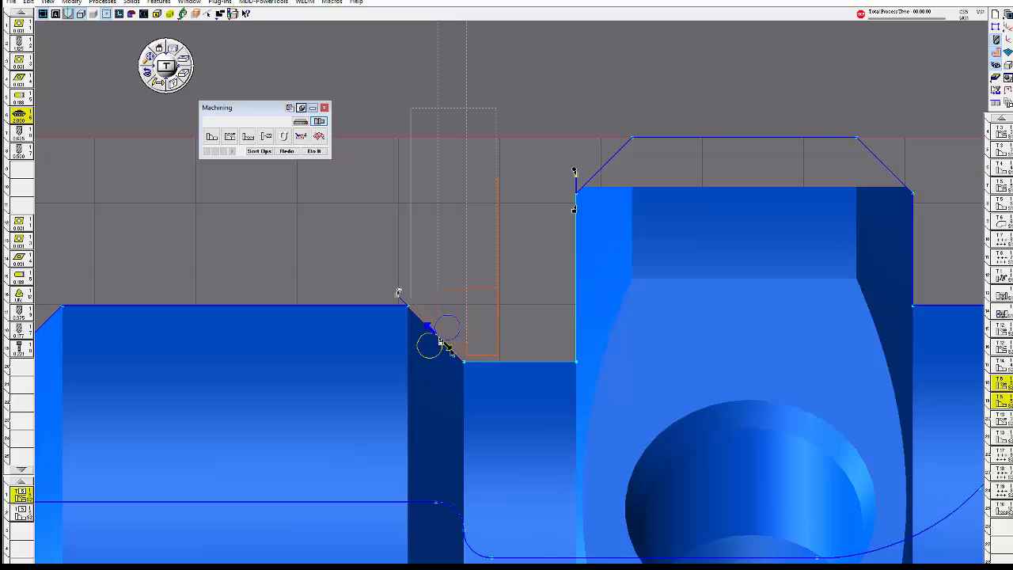
left_click(314, 151)
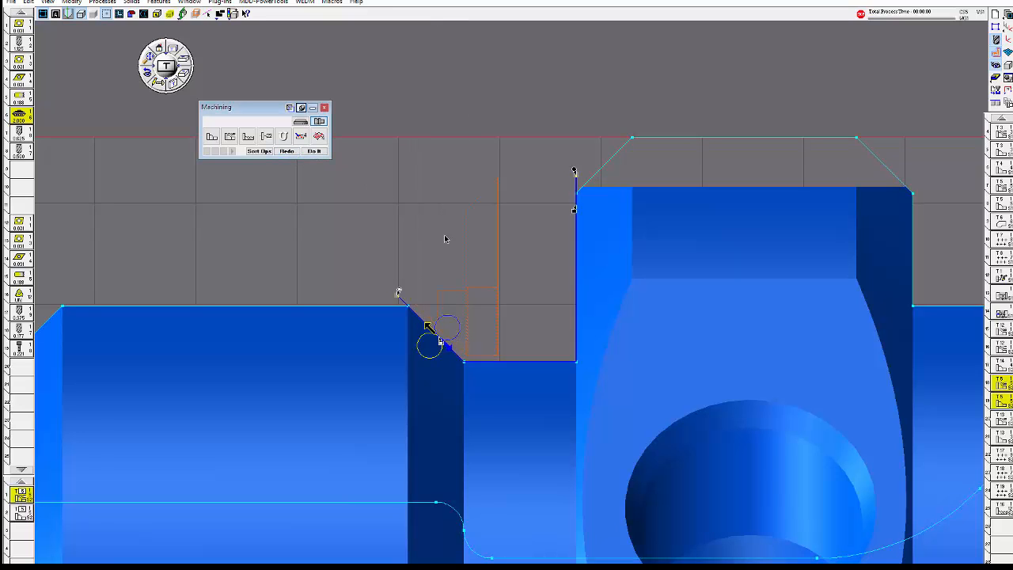
Load the front ID operations and reassign their cut from the bore's front chamfer, extended past the face, to just beyond the bore's inner radius
scroll(444, 238, "down", 5)
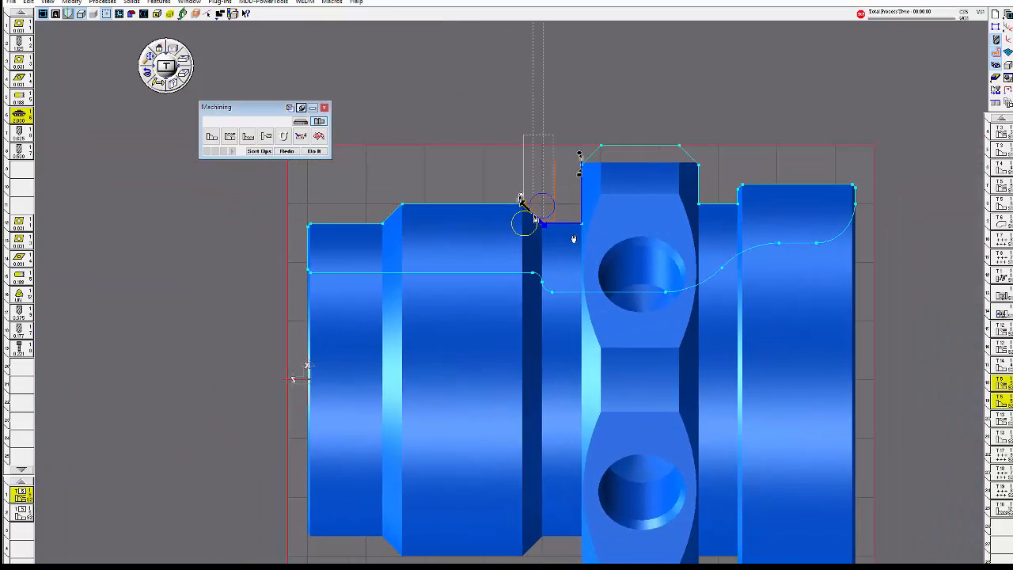
middle_click_drag(574, 238, 593, 214)
double_click(1001, 423)
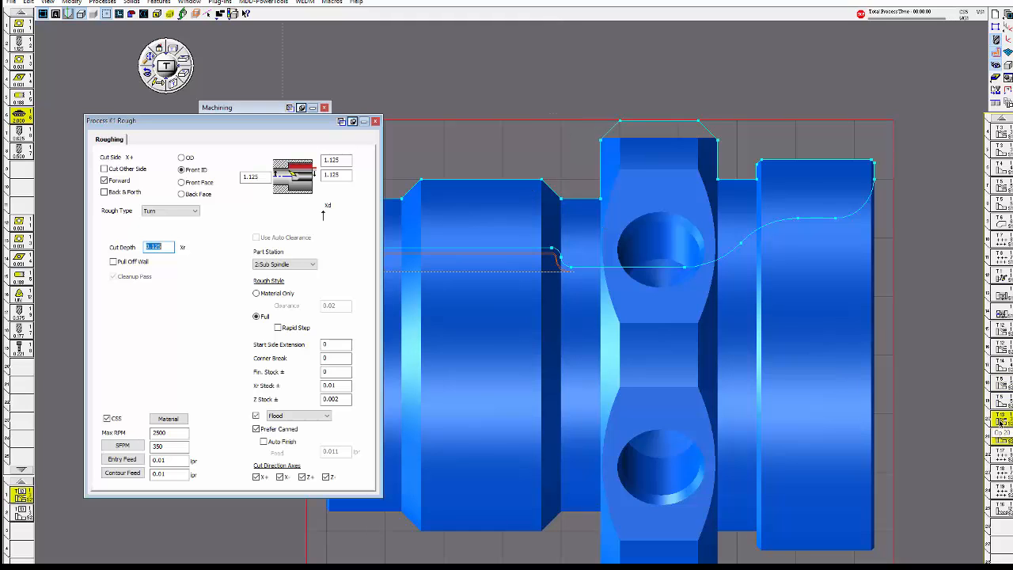
left_click(376, 122)
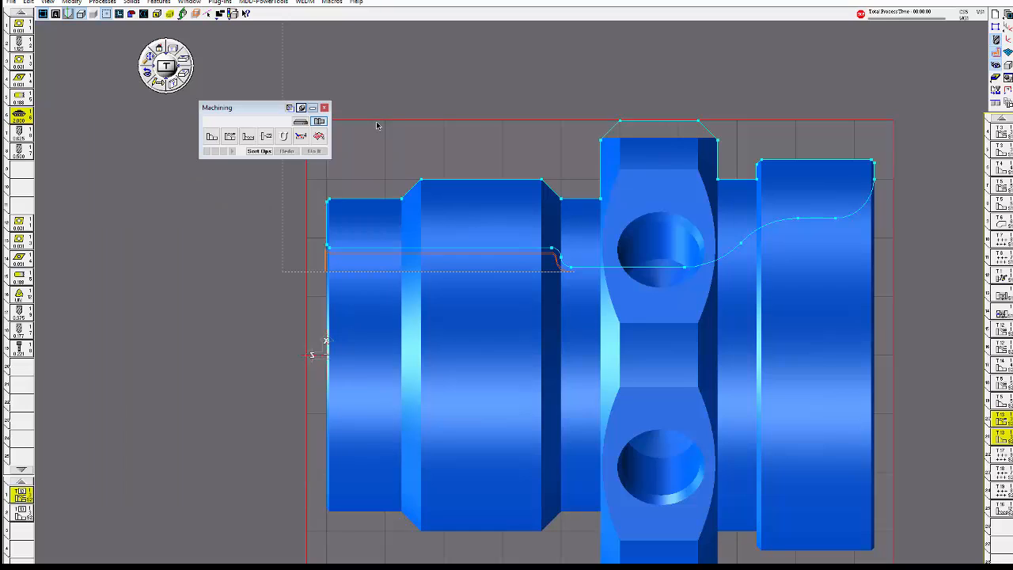
left_click(349, 250)
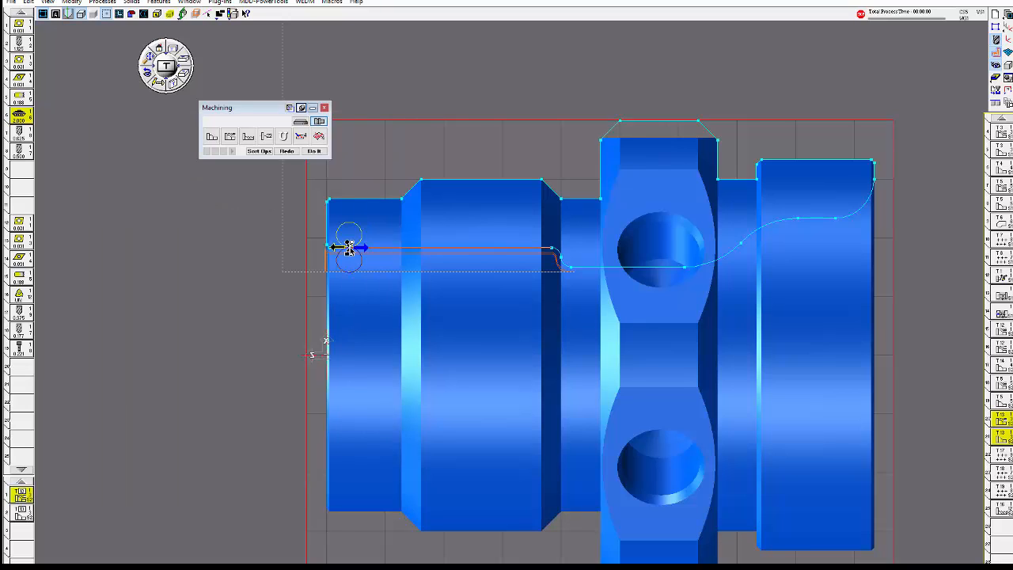
left_click_drag(293, 220, 410, 275)
left_click(308, 279)
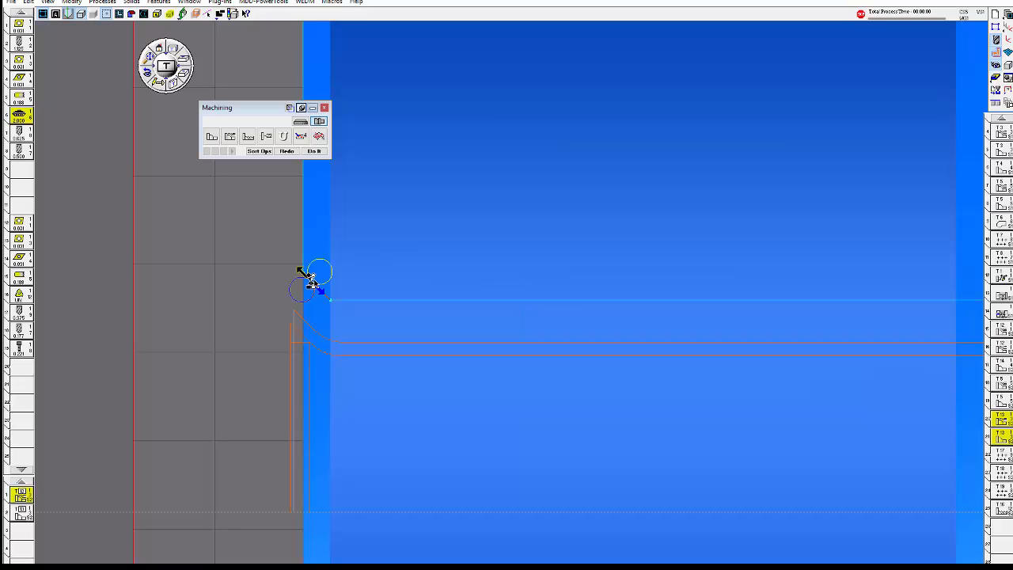
left_click_drag(309, 277, 282, 244)
scroll(330, 326, "down", 5)
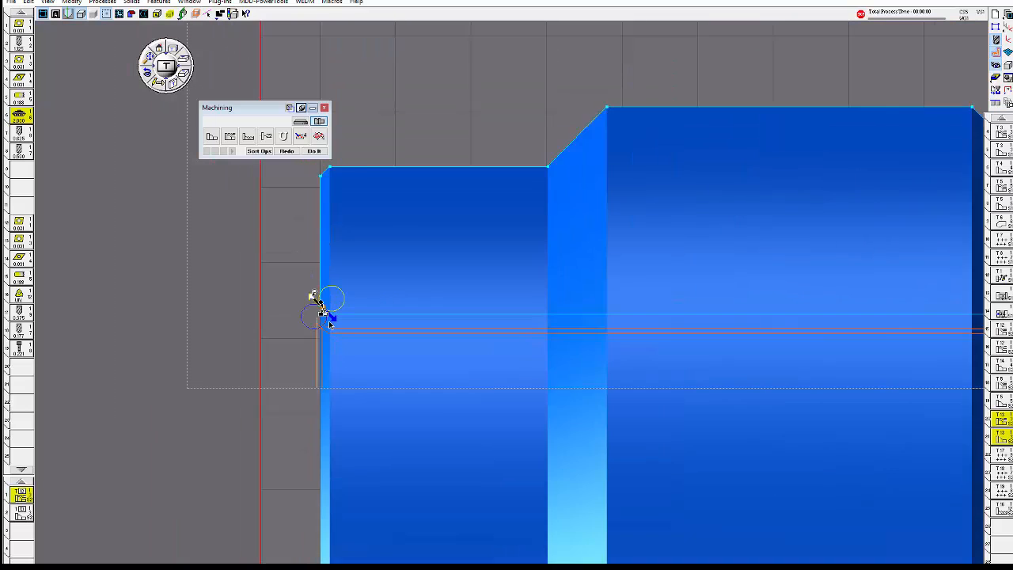
mouse_move(329, 320)
left_mouse_down()
mouse_move(603, 382)
mouse_move(591, 340)
left_mouse_up()
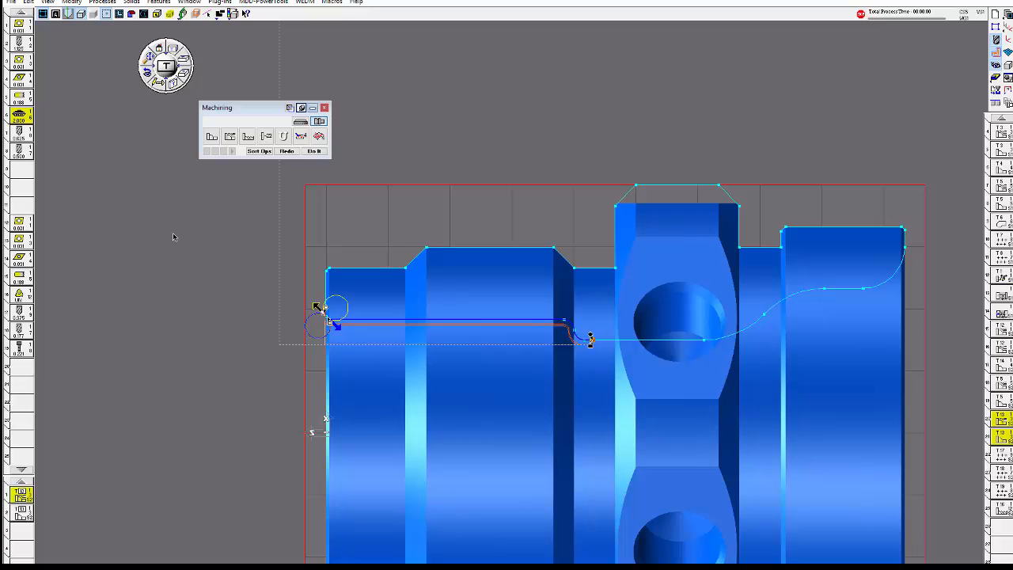
Set the front ID contour's entry and exit to a 90° Line of .05 and regenerate the toolpaths
double_click(19, 514)
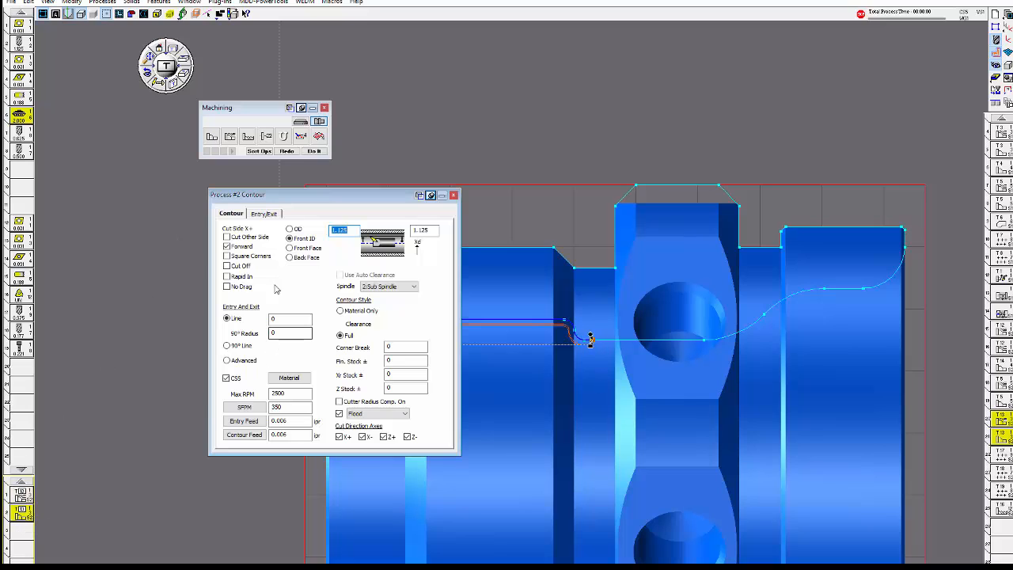
left_click(238, 346)
left_click_drag(275, 346, 246, 346)
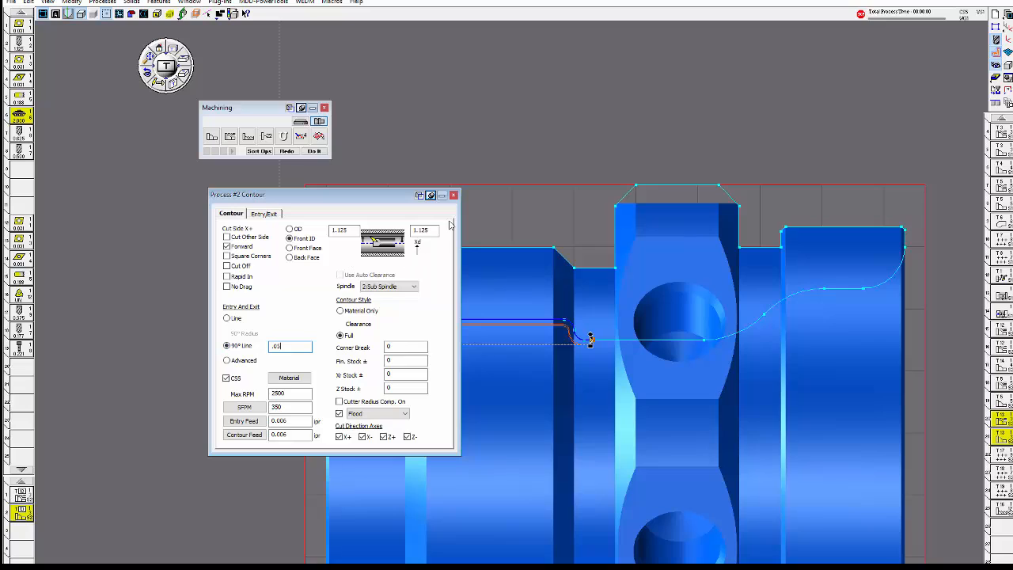
left_click(432, 195)
left_click(288, 152)
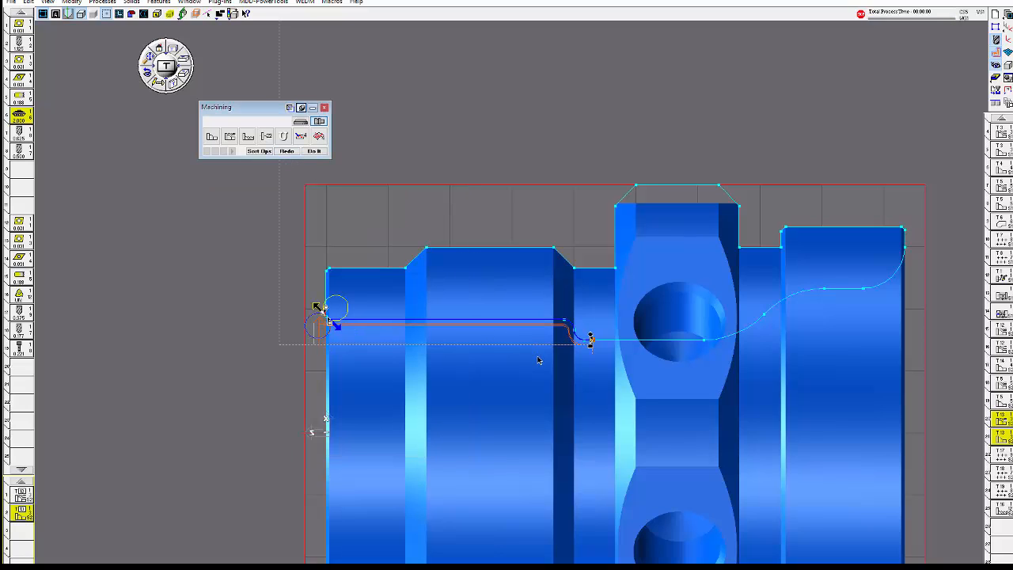
Try the Material Only rough style on the front ID roughing process and return it to Full
scroll(537, 361, "down", 2)
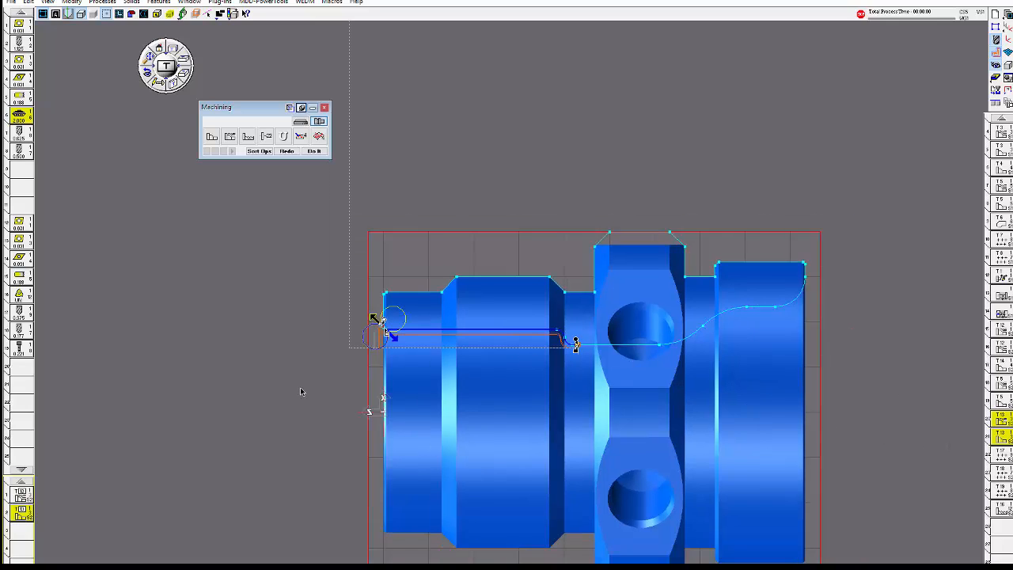
double_click(21, 496)
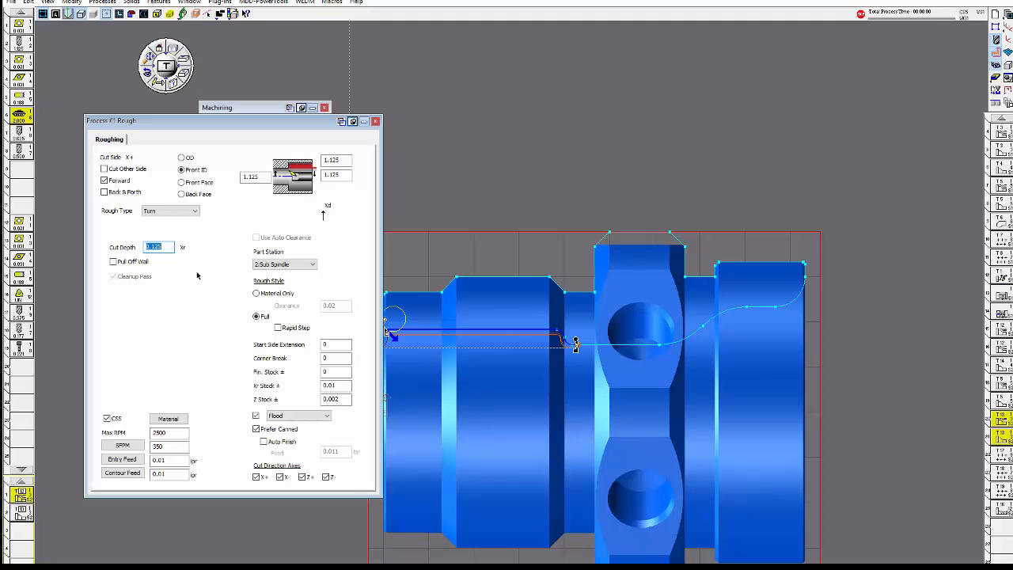
left_click(257, 294)
left_click(257, 317)
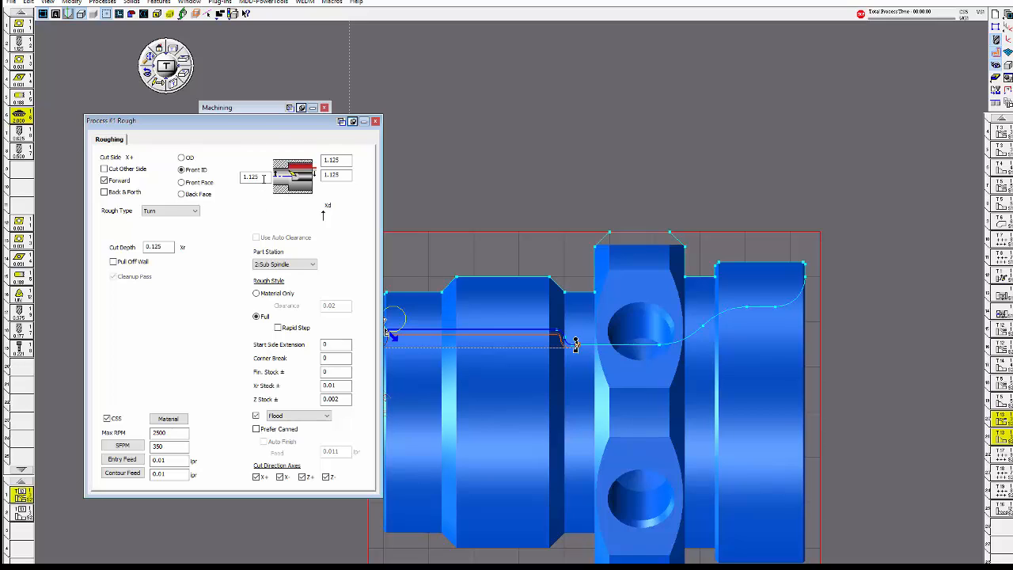
left_click(376, 121)
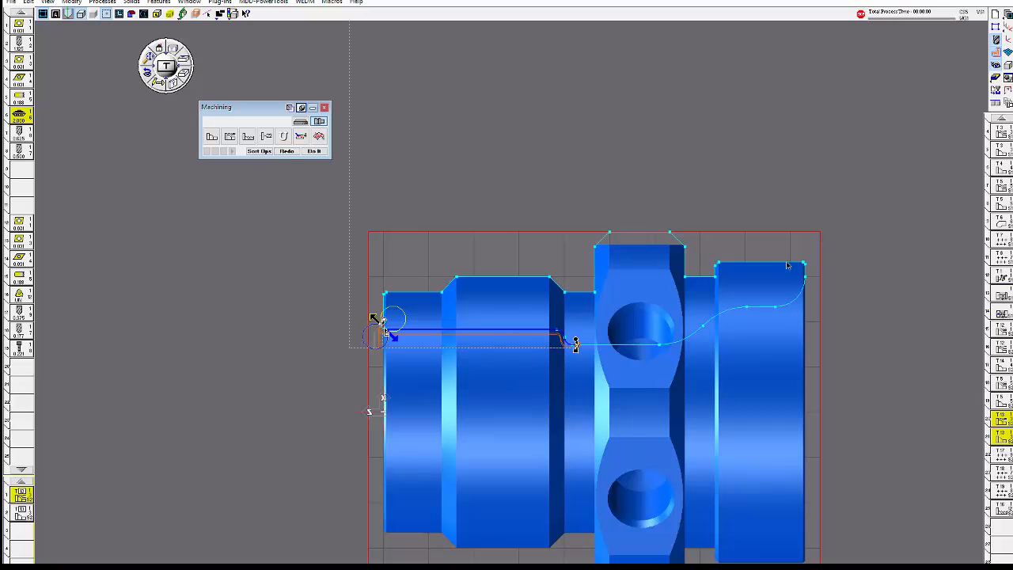
Load the sub spindle's existing hole drilling operations and review the first drilling process's settings
double_click(1000, 456)
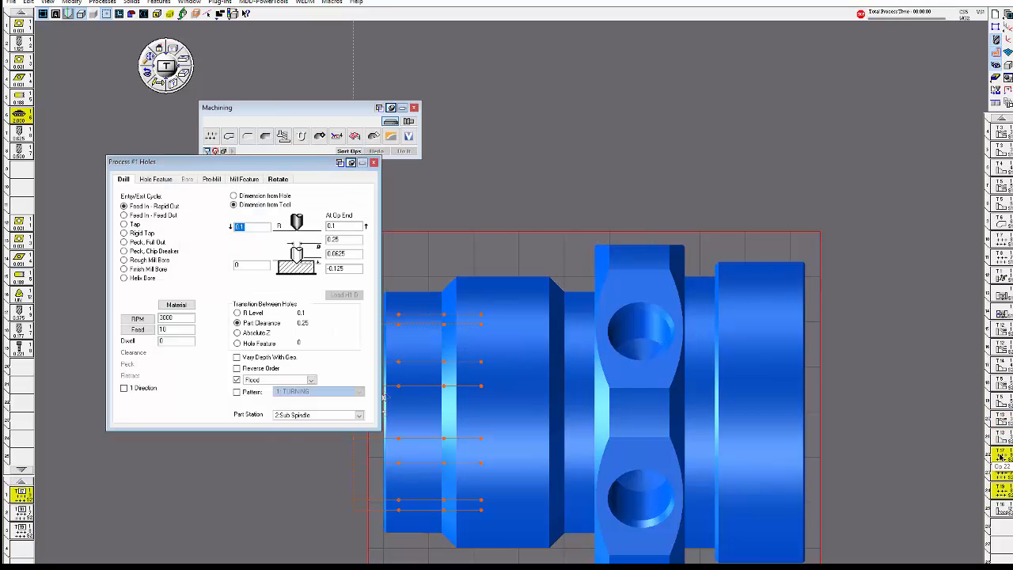
left_click_drag(317, 163, 254, 216)
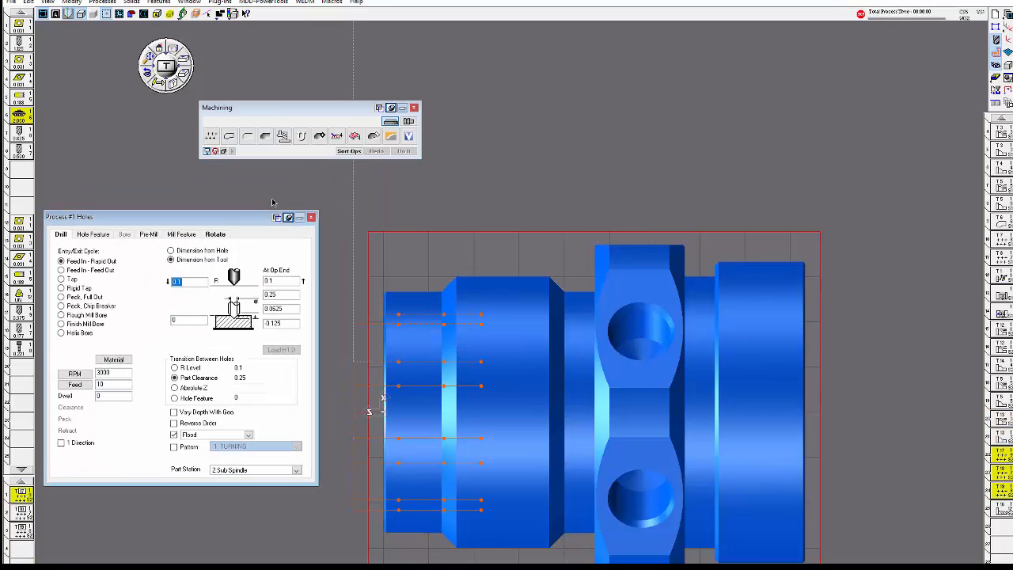
left_click(318, 215)
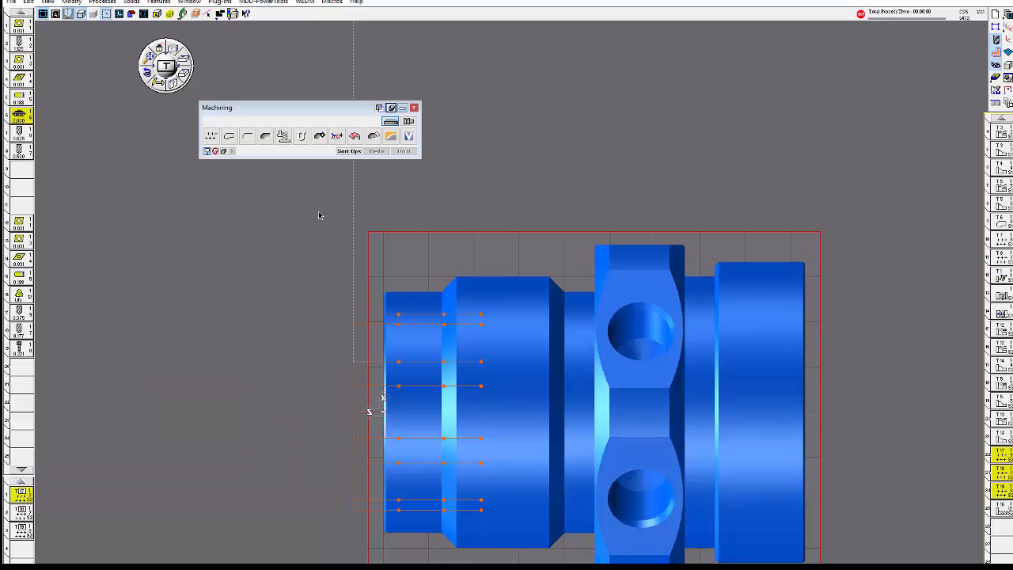
Extract the edges of the part's annular end face with the eight-hole pattern as geometry, keeping the default tolerance
left_click(175, 85)
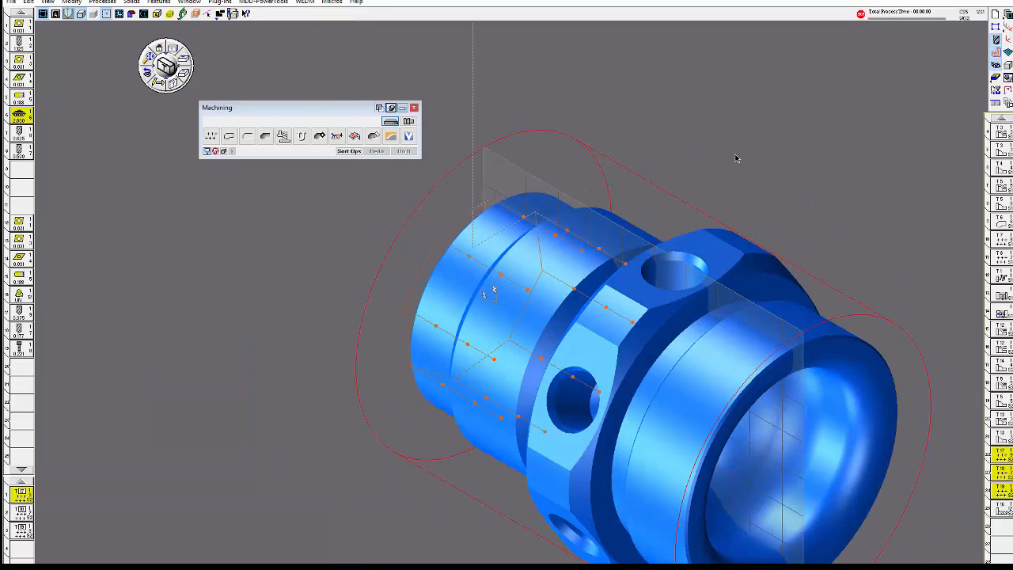
middle_click_drag(923, 173, 975, 88)
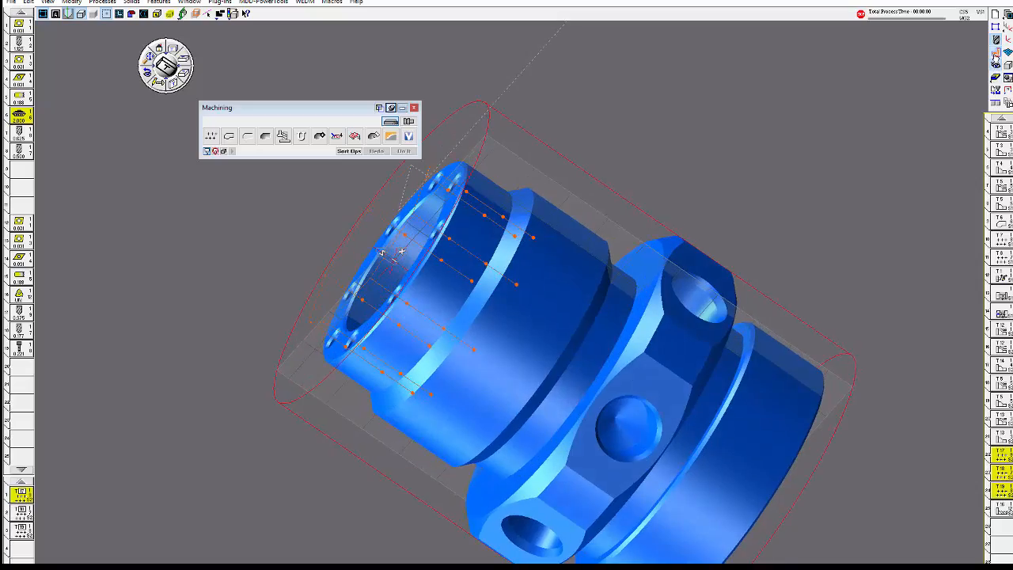
left_click(996, 53)
middle_click_drag(882, 114, 846, 199)
left_click(434, 270)
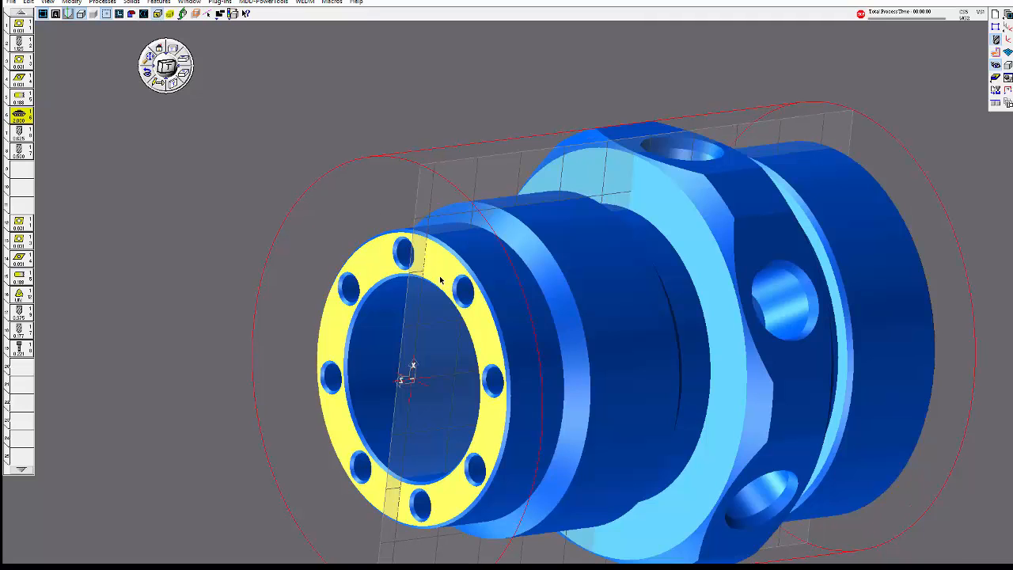
right_click(436, 275)
mouse_move(460, 303)
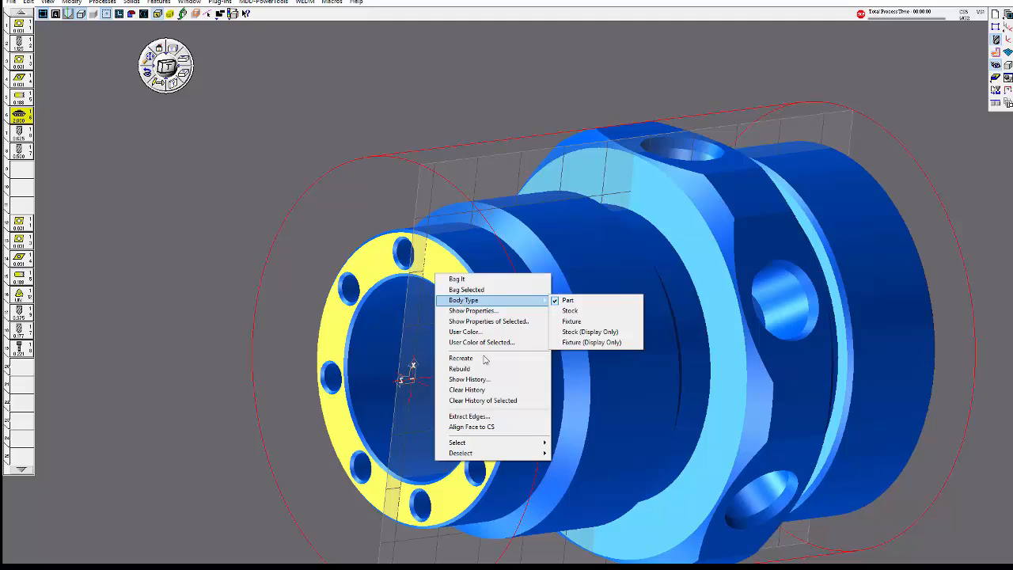
left_click(473, 415)
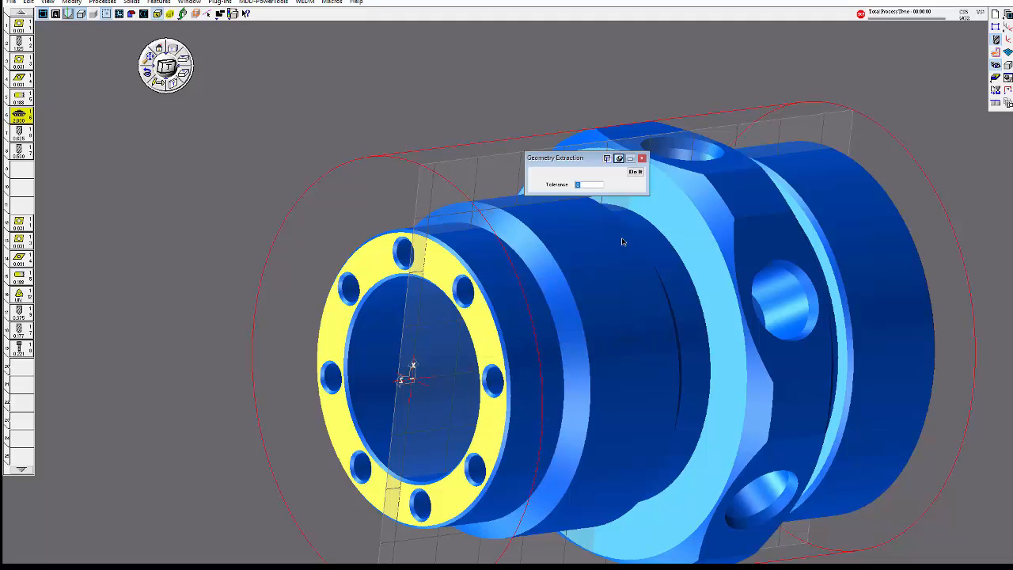
left_click(637, 171)
scroll(368, 149, "down", 2)
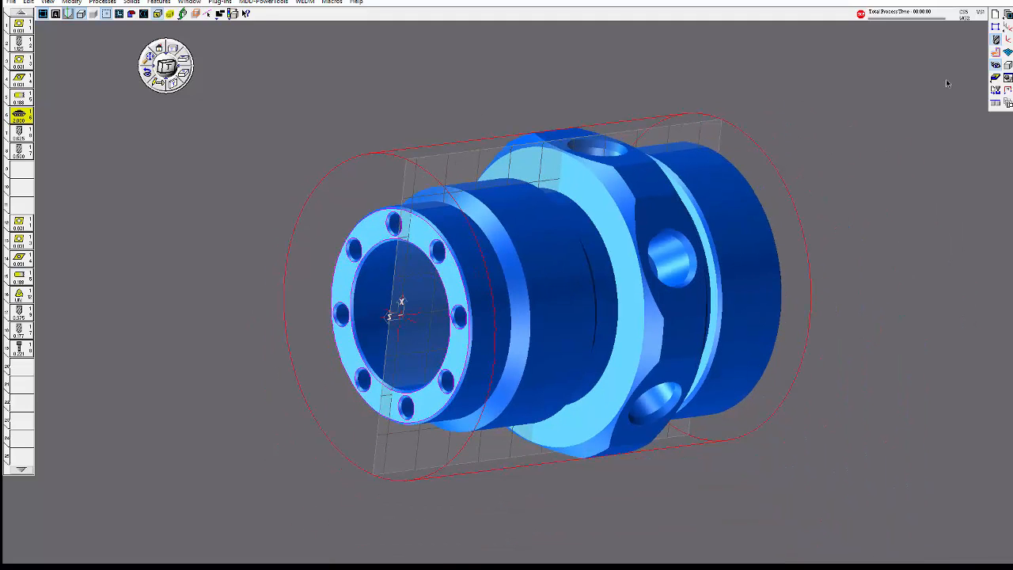
Make the Sub Spindle XY plane, CS 6, the active coordinate system
left_click(1007, 27)
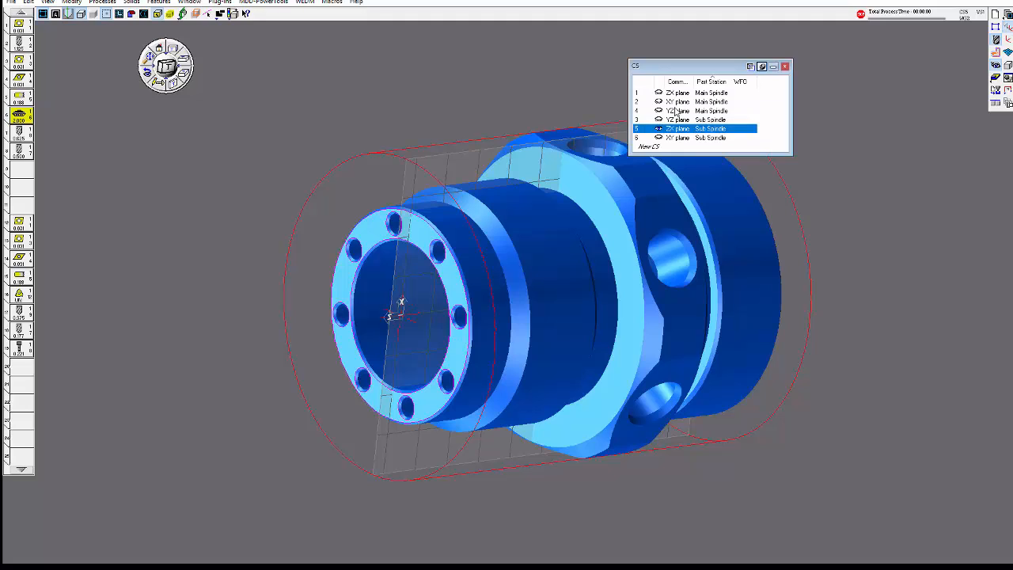
left_click(684, 138)
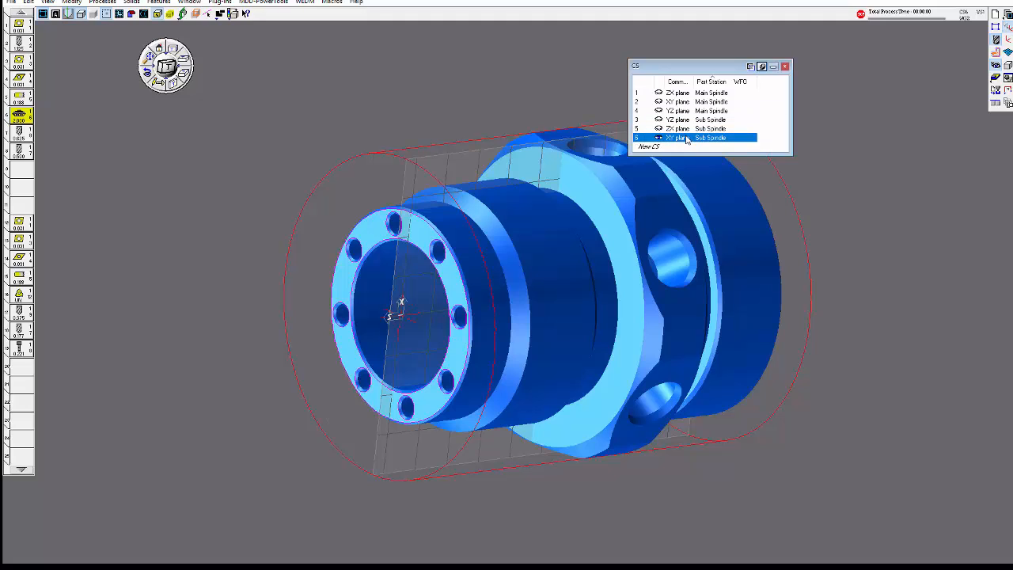
left_click(784, 66)
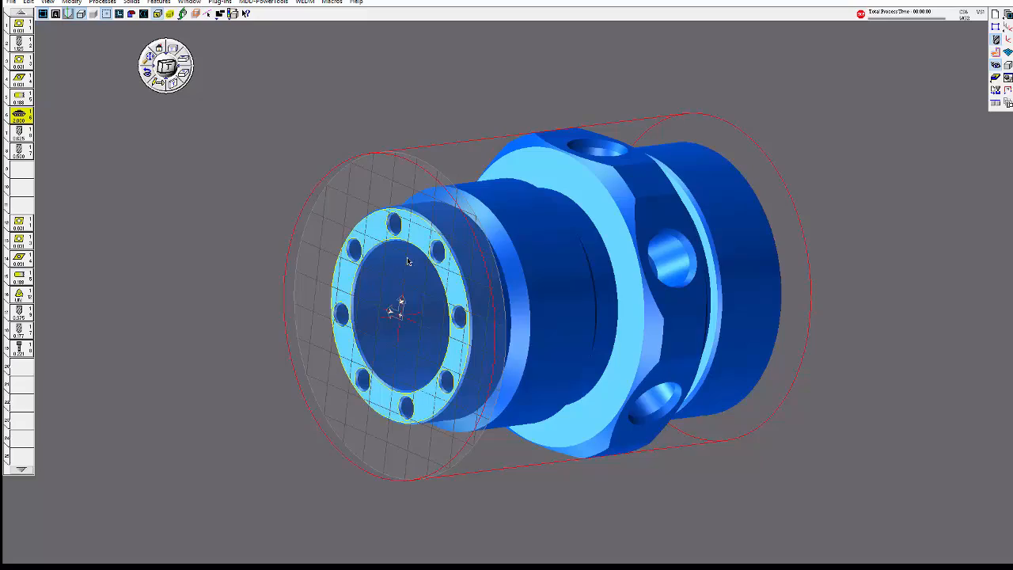
middle_click_drag(407, 257, 491, 271)
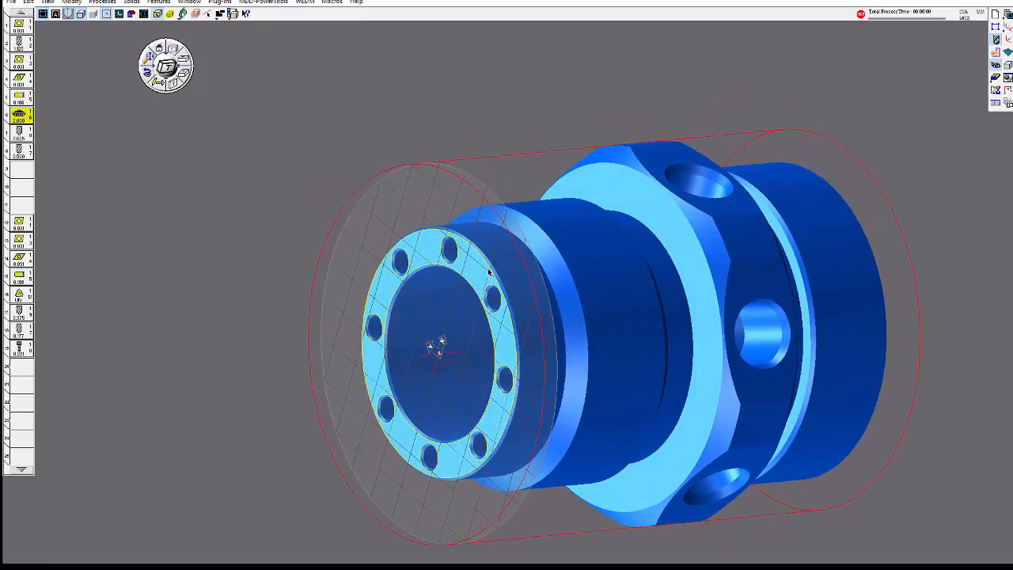
Open the first sub spindle hole drilling process and review its drill and rotation settings
left_click(996, 53)
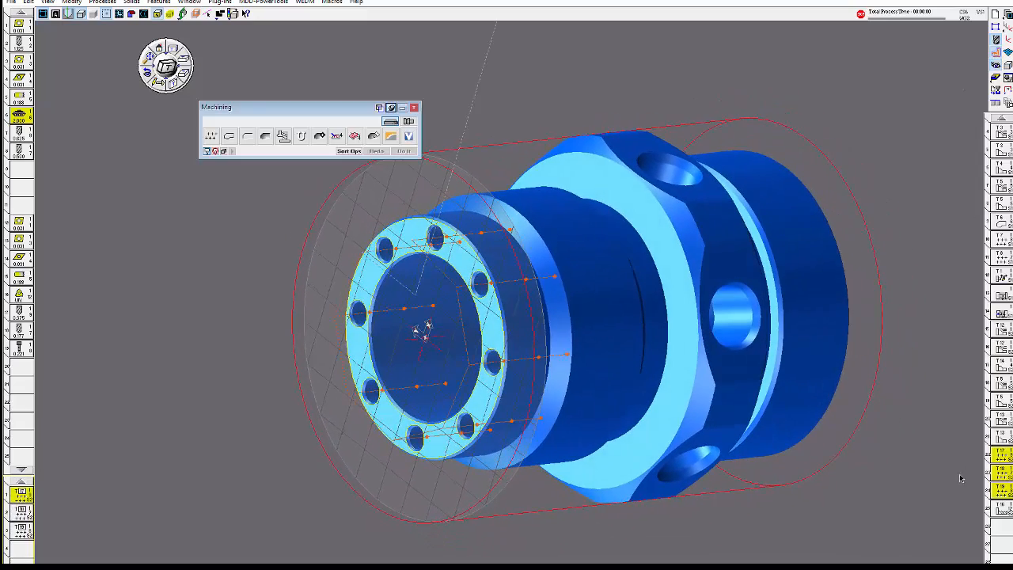
double_click(1004, 470)
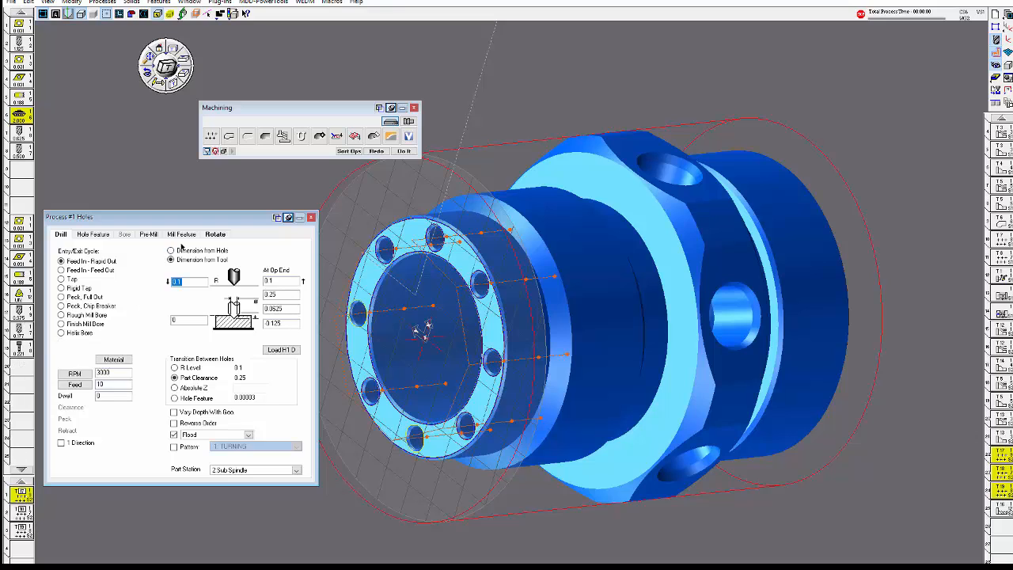
left_click_drag(235, 224, 246, 235)
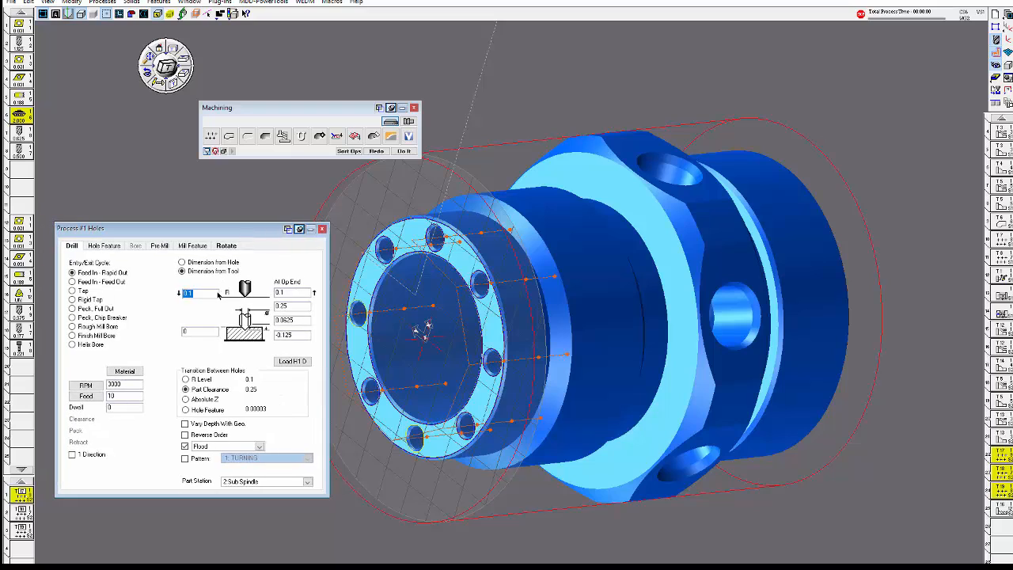
left_click(227, 247)
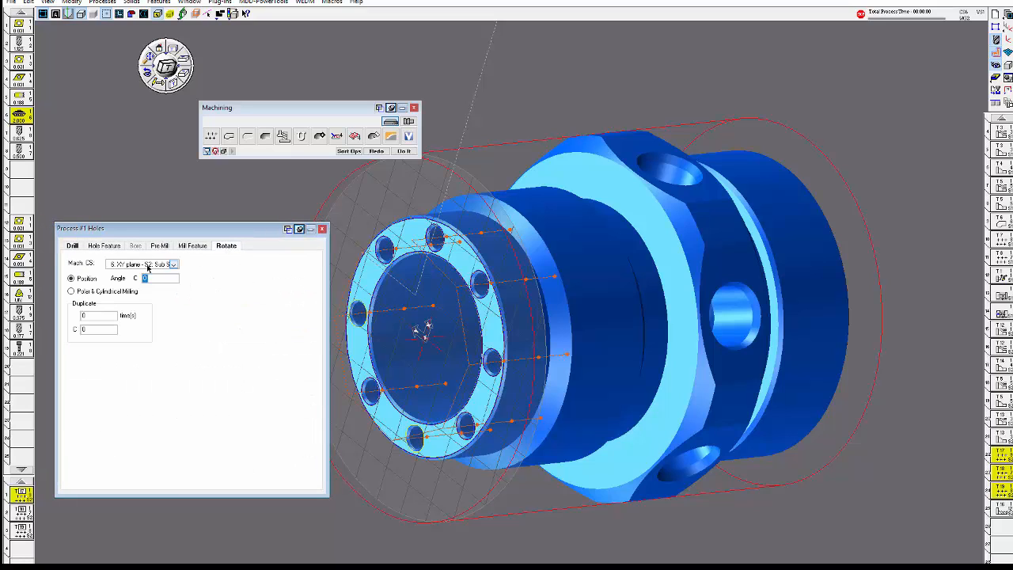
left_click(76, 245)
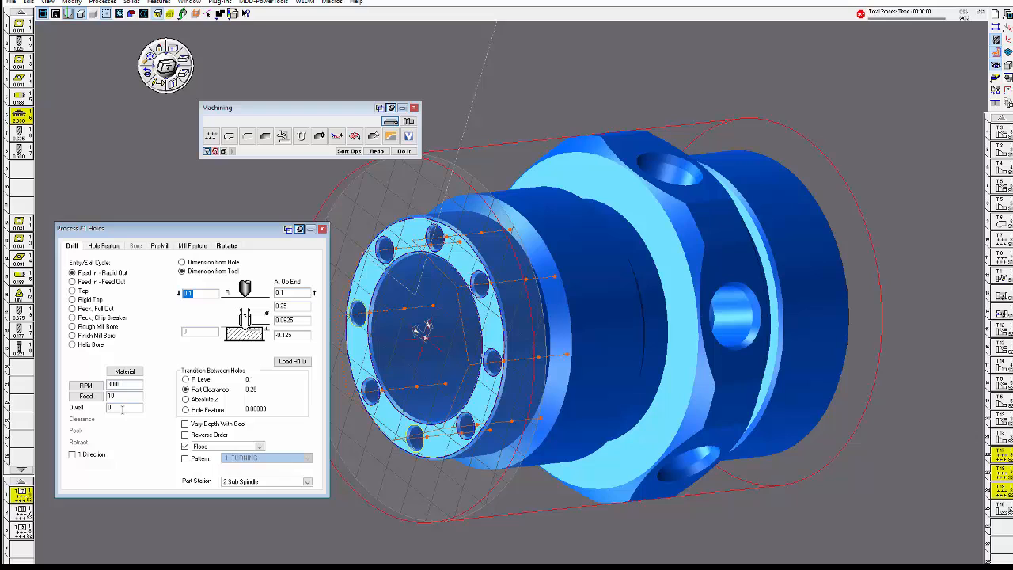
Review the second hole process's drill settings and recheck the machining CS and Position setting of the first process
left_click(22, 513)
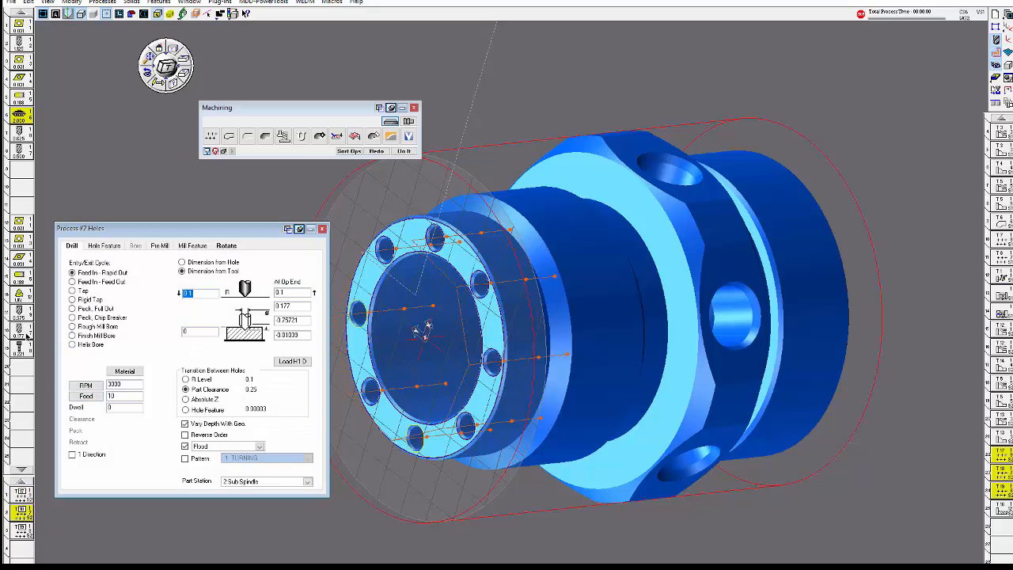
left_click(21, 529)
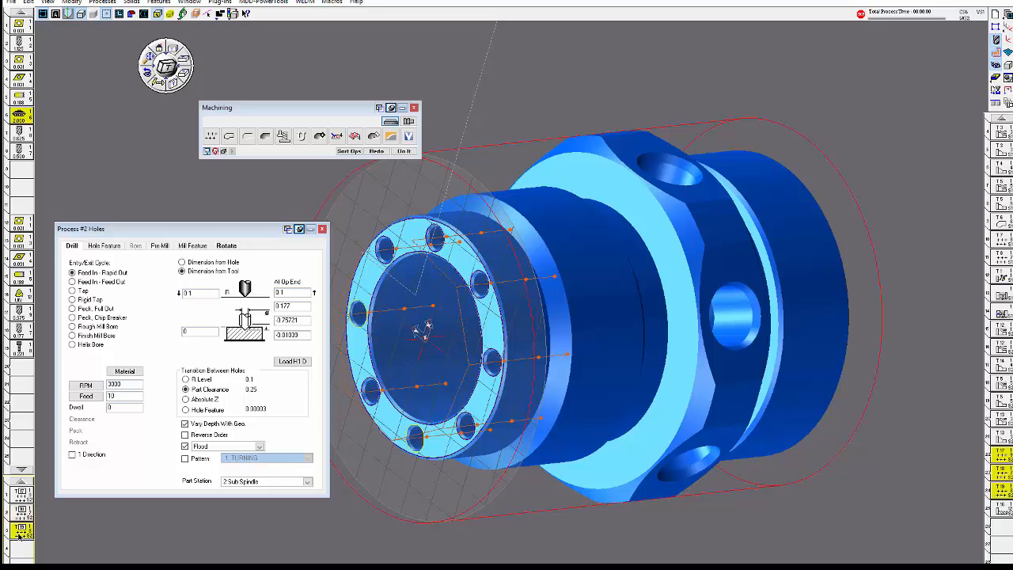
left_click(322, 229)
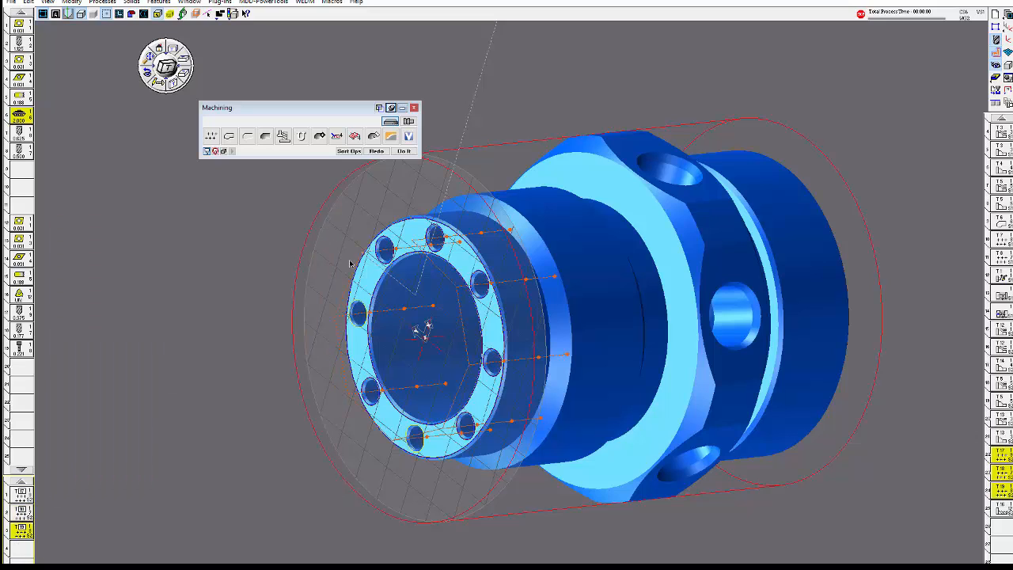
double_click(27, 500)
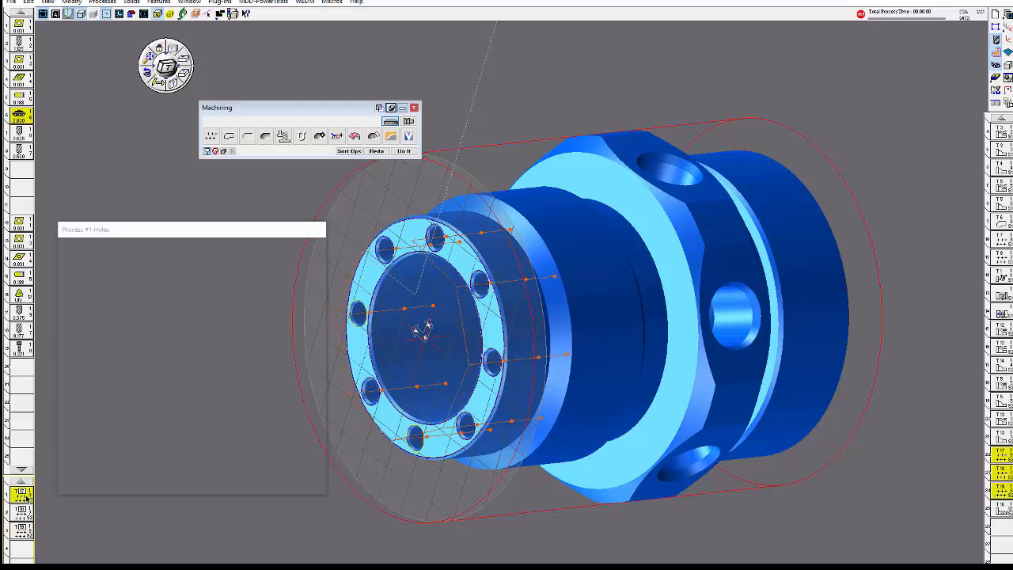
left_click(222, 245)
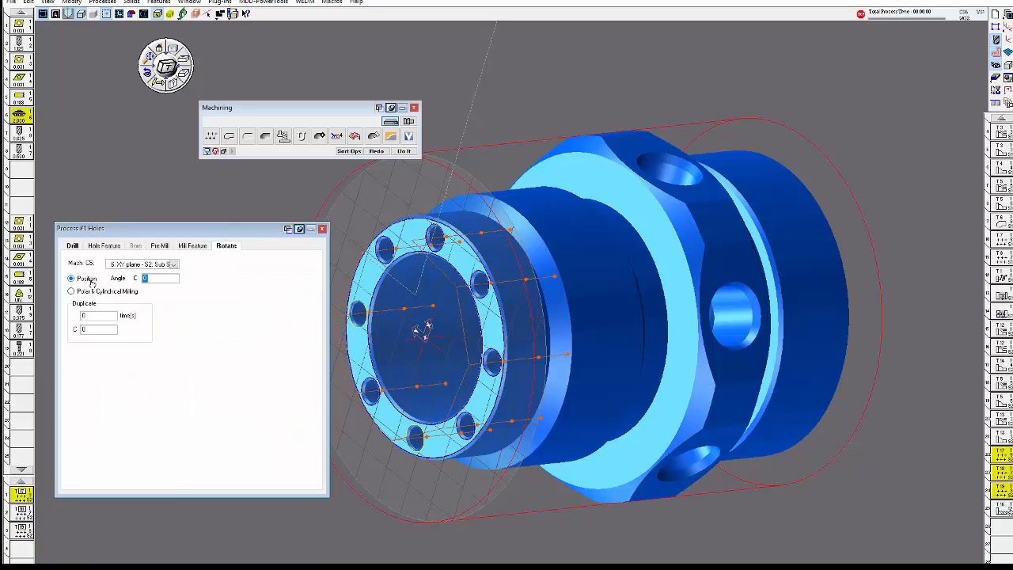
left_click_drag(243, 229, 231, 279)
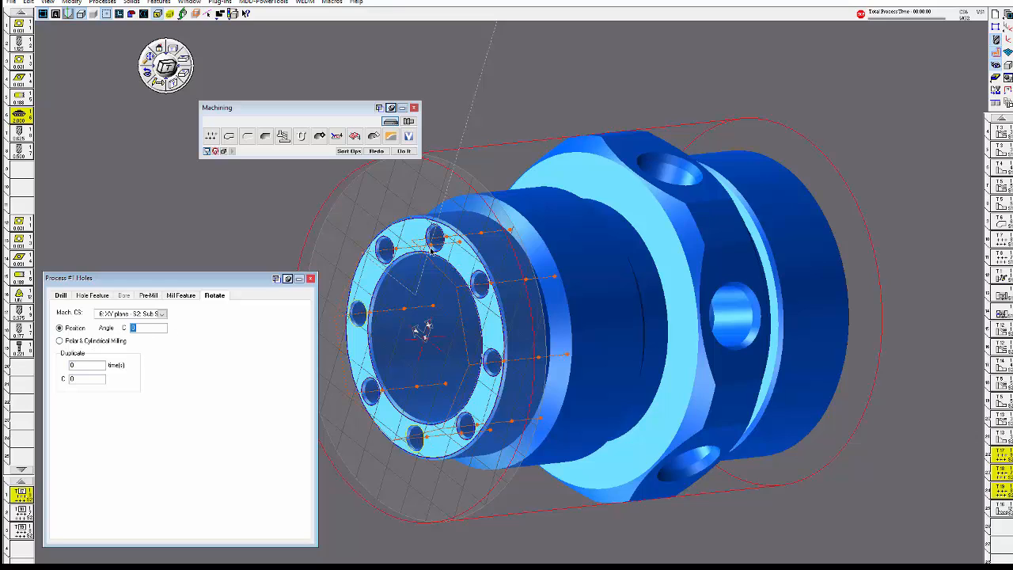
left_click(311, 279)
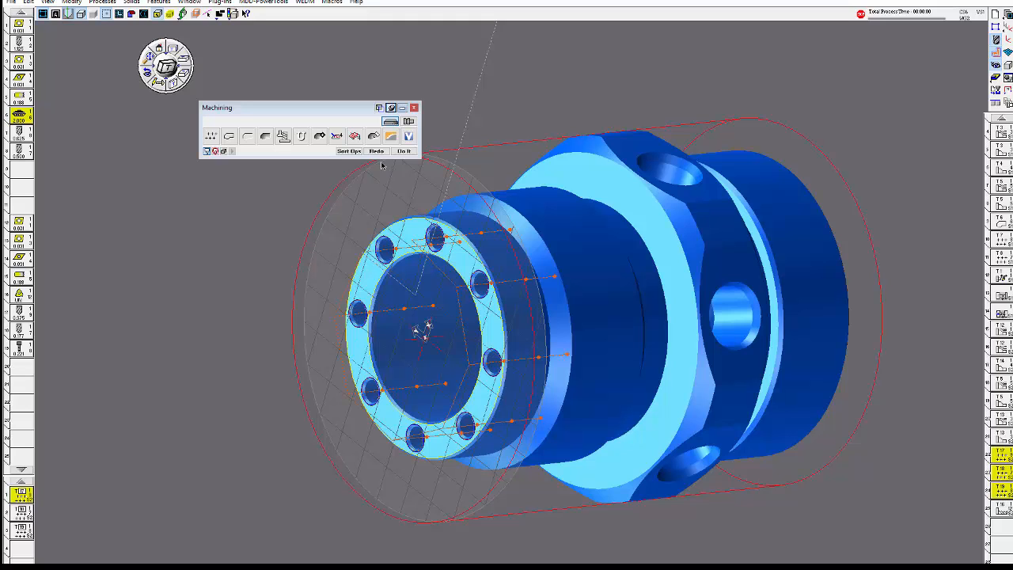
Open the sub spindle threading operation and review its nominal diameter, TPI and other thread parameters
scroll(599, 329, "down", 4)
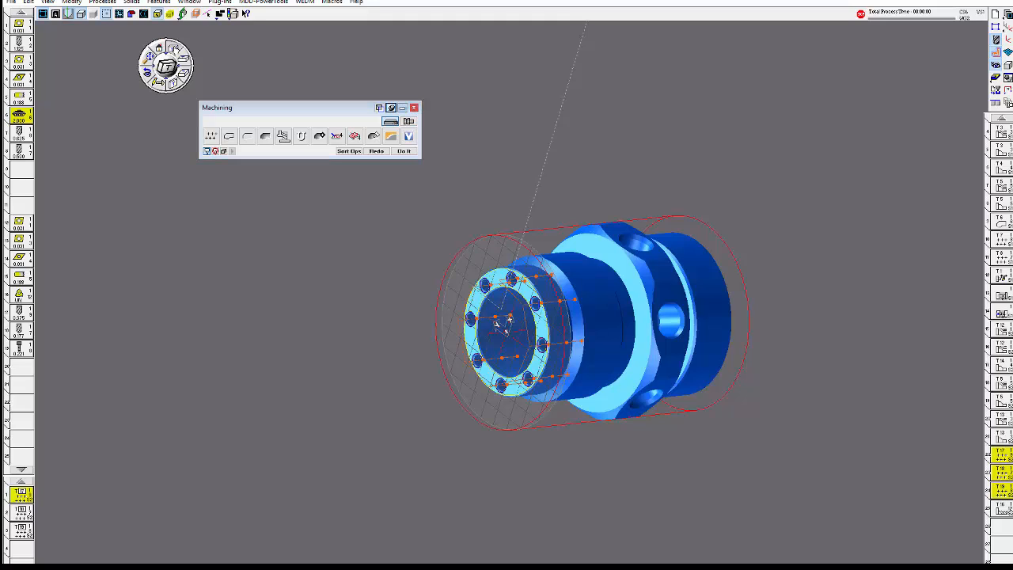
left_click(167, 66)
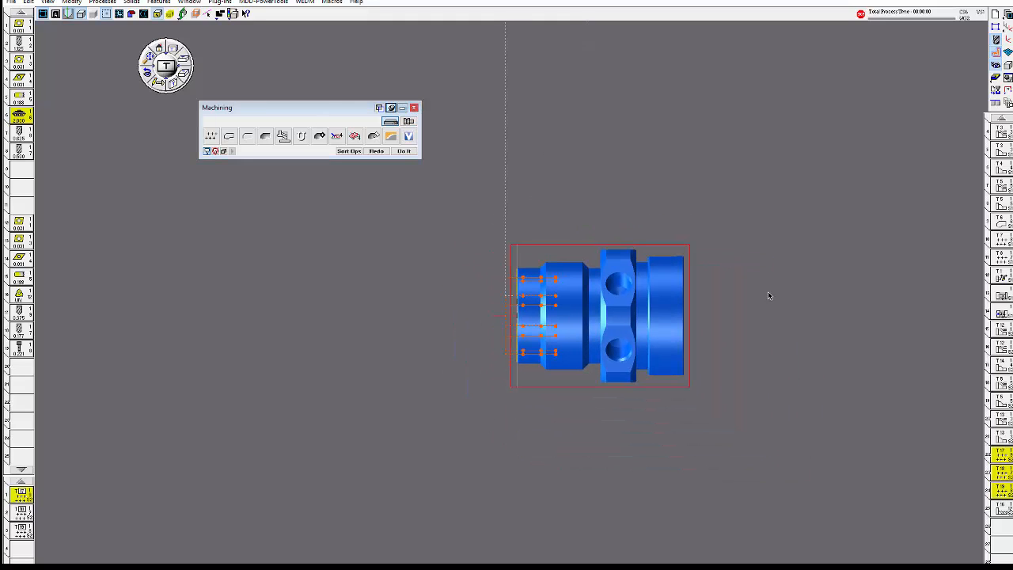
middle_click_drag(767, 295, 668, 333)
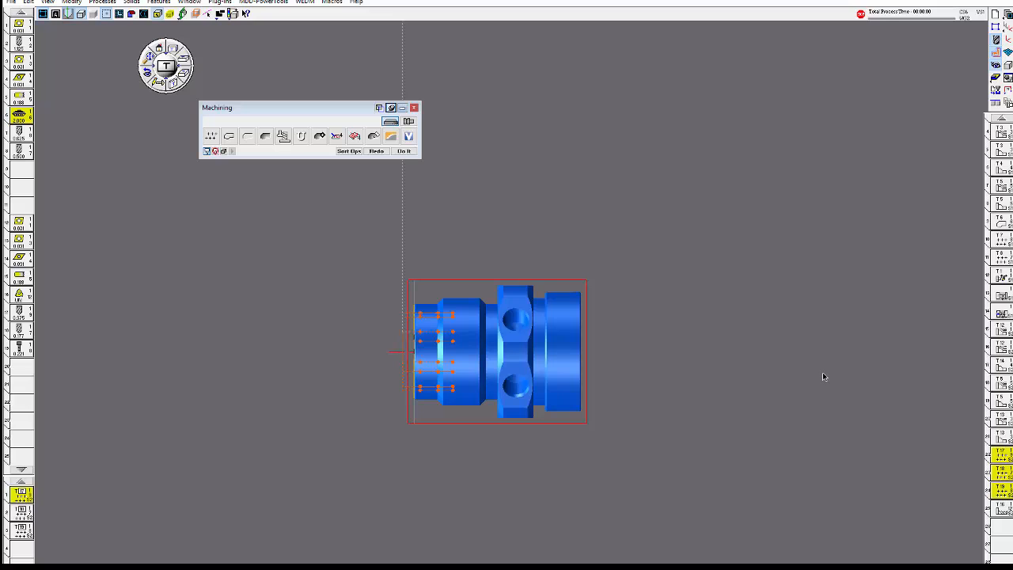
double_click(999, 510)
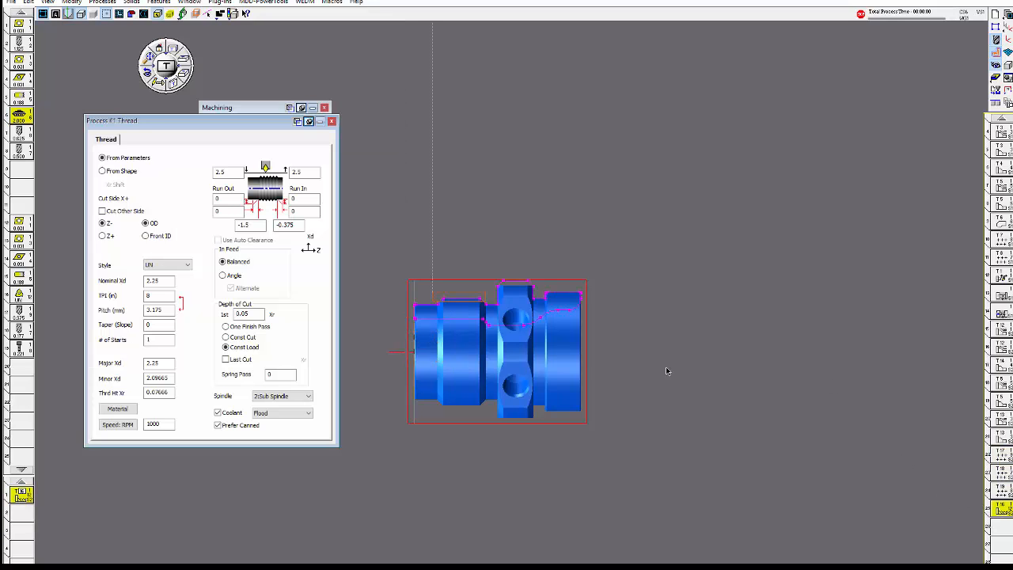
left_click_drag(254, 121, 291, 164)
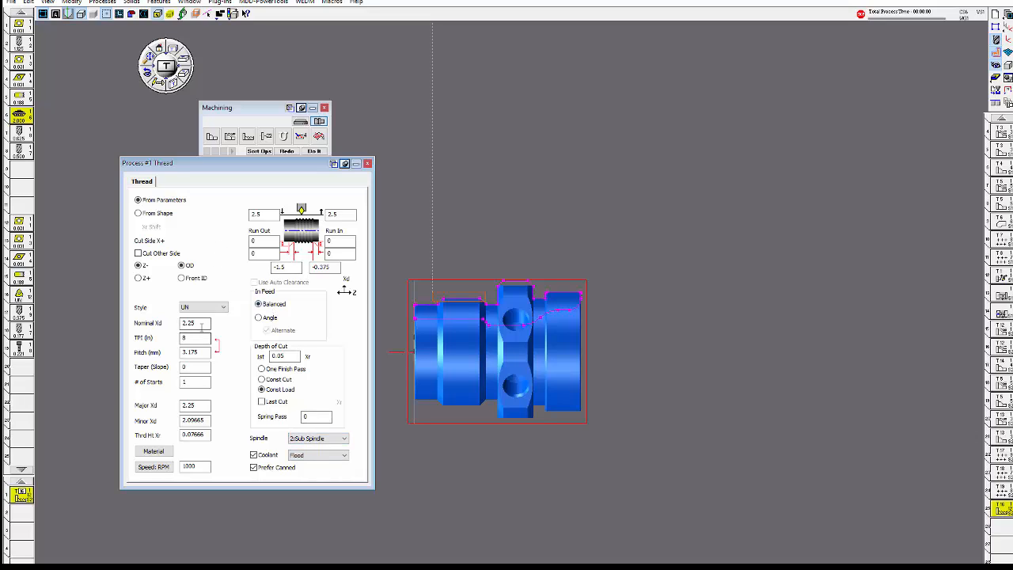
left_click(195, 340)
left_click(366, 164)
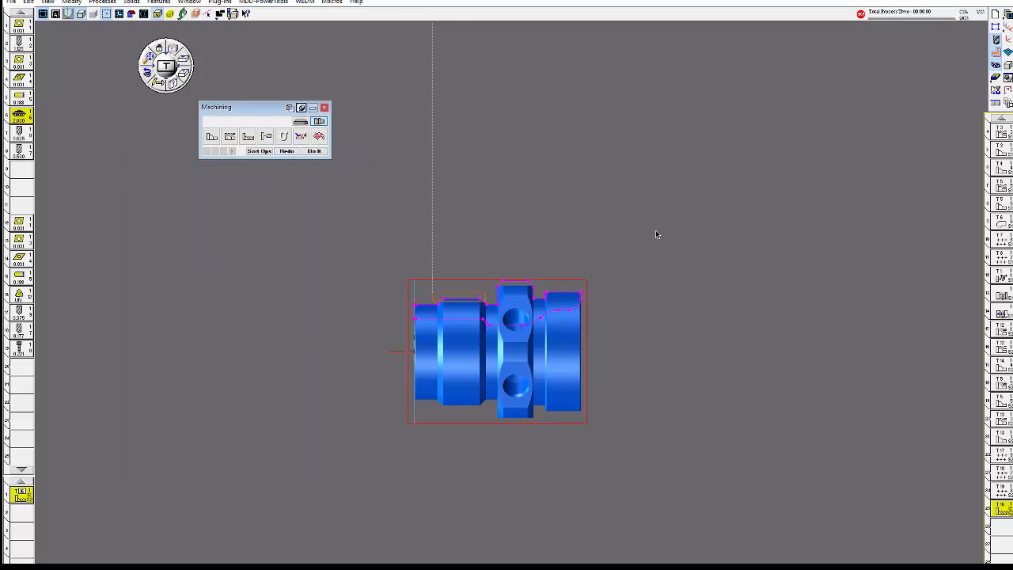
Start the operation simulation rendering with both the Main Spindle and Sub Spindle part stations shown
scroll(655, 235, "down", 1)
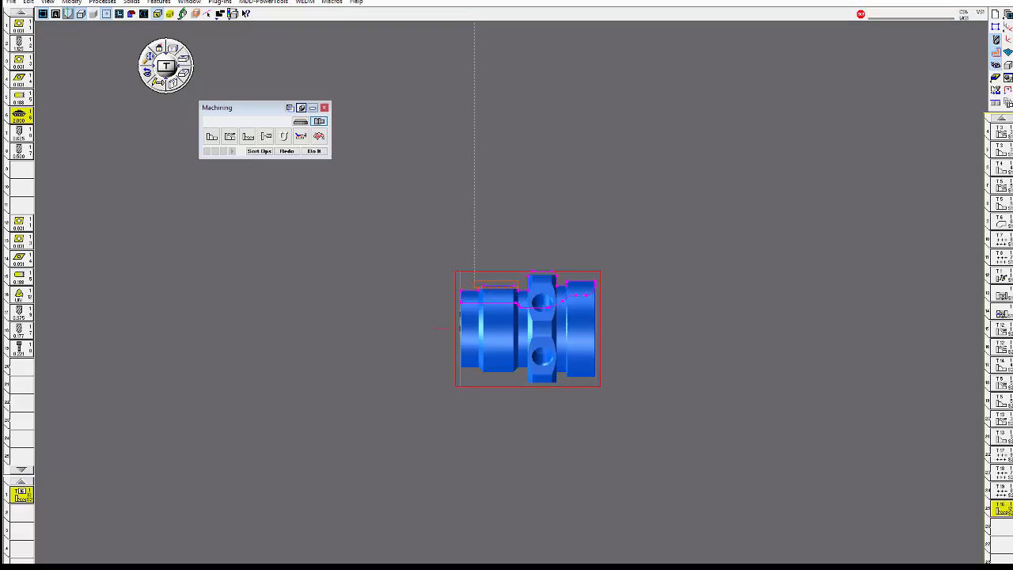
left_click(995, 78)
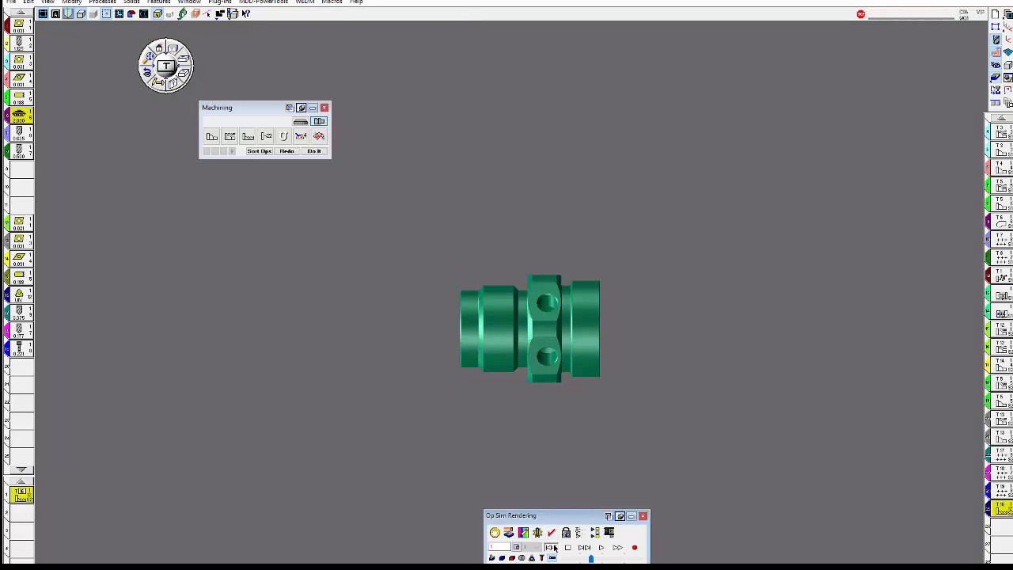
left_click(1008, 104)
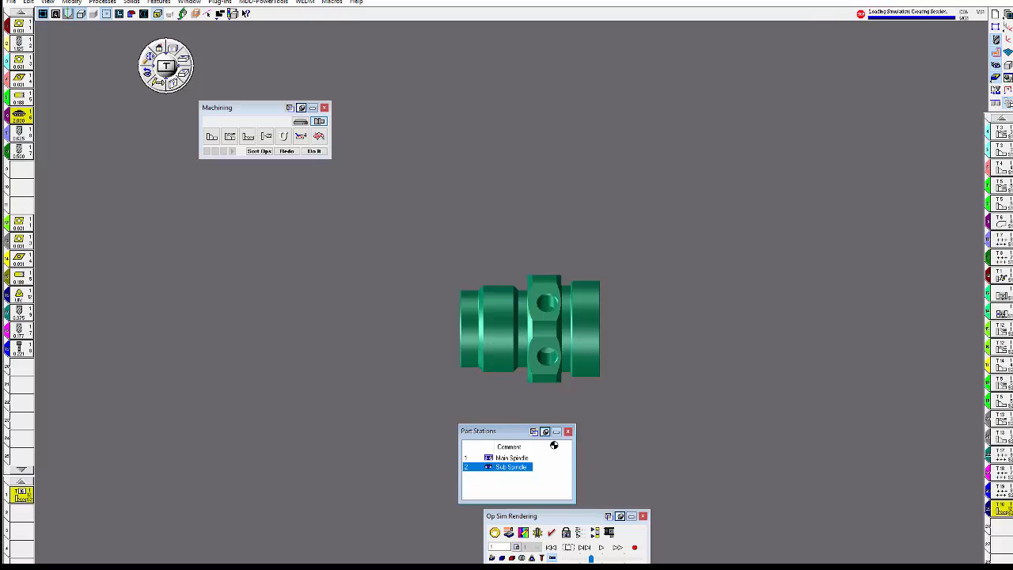
left_click(568, 432)
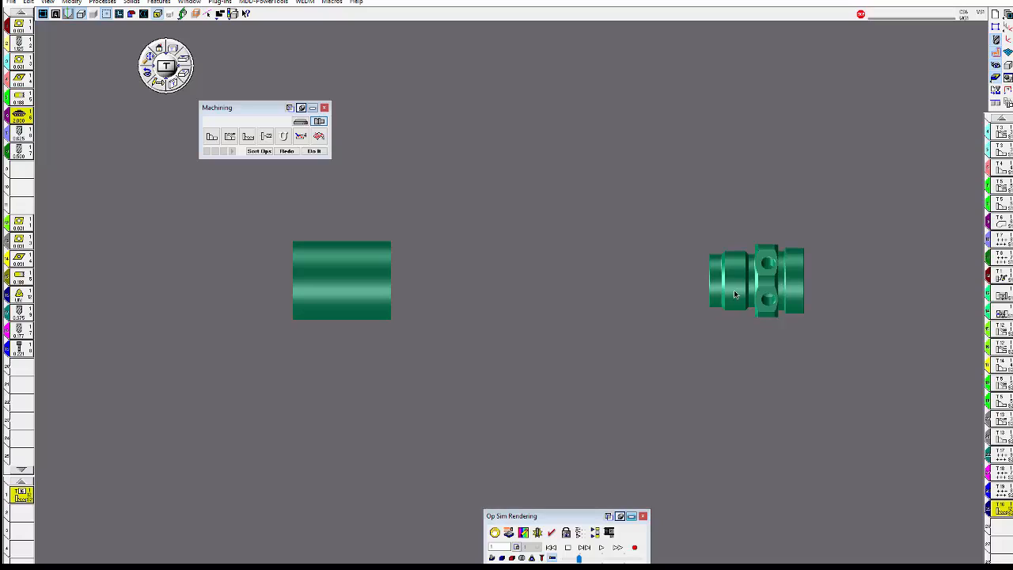
Play the operation simulation from the first main spindle operations and check its stop conditions
left_click(600, 548)
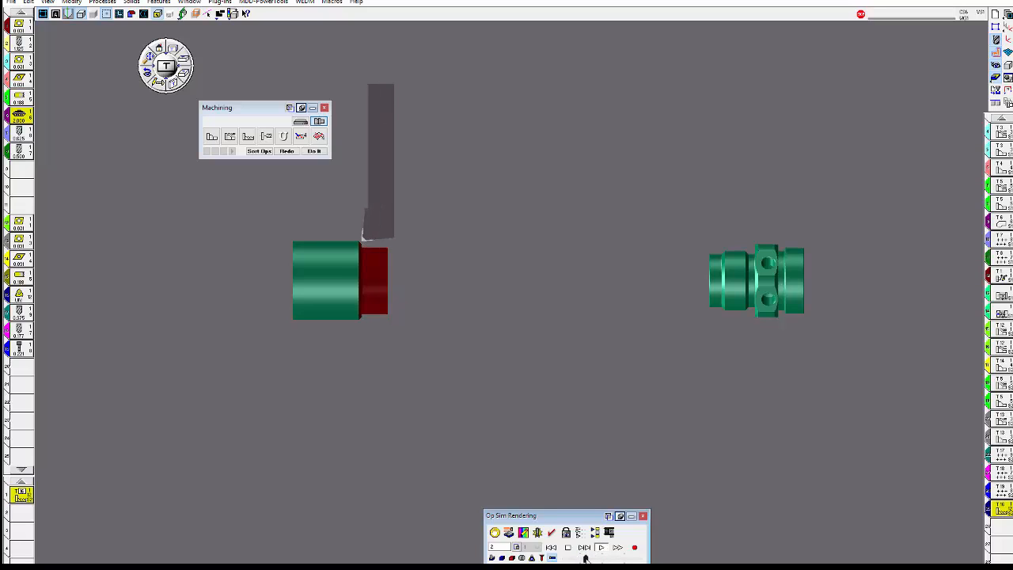
left_click(495, 535)
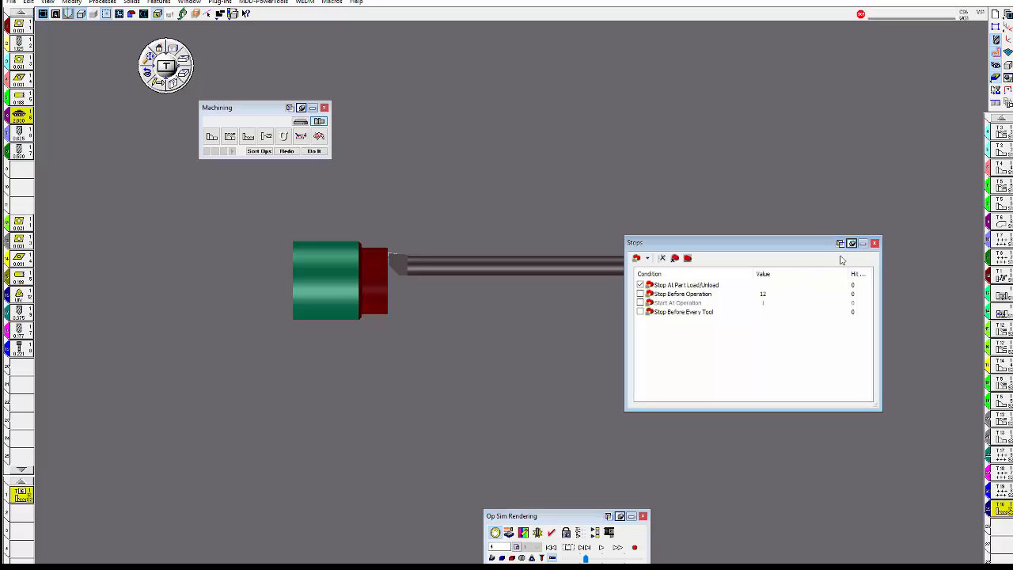
left_click(873, 244)
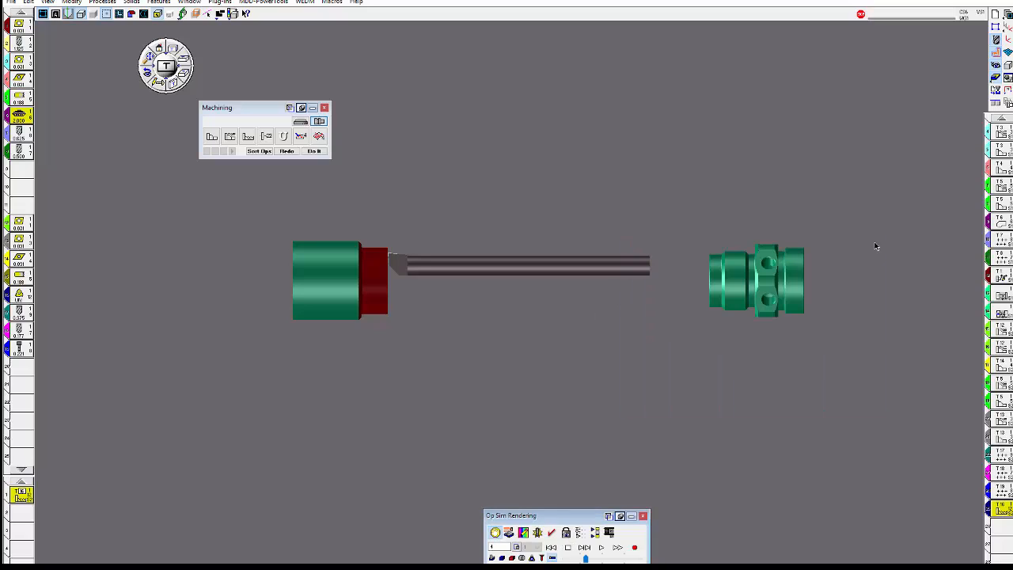
Run the operation simulation through the remaining main spindle operations and transfer, and continue into the sub spindle operations
left_click(602, 548)
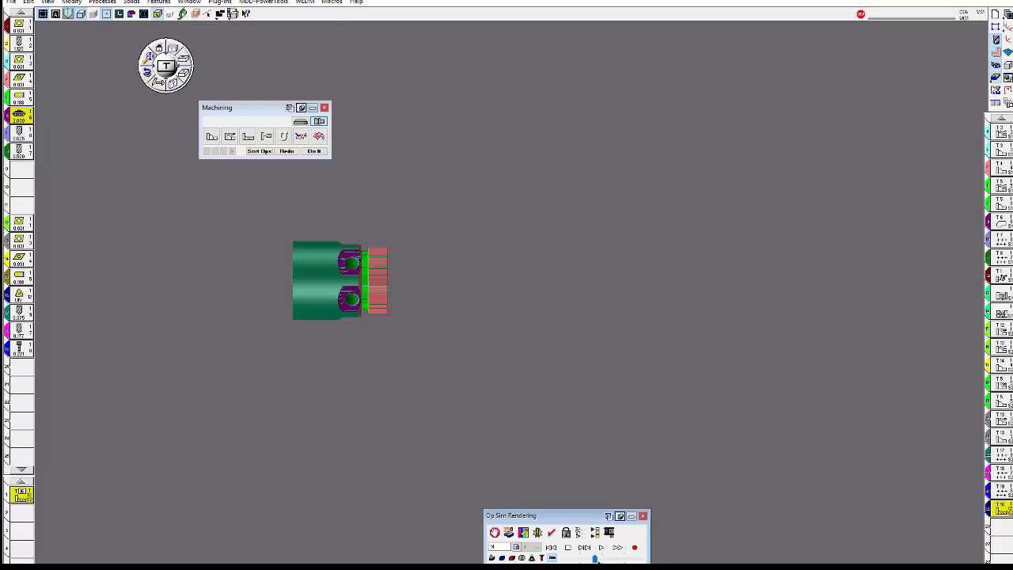
left_click(584, 547)
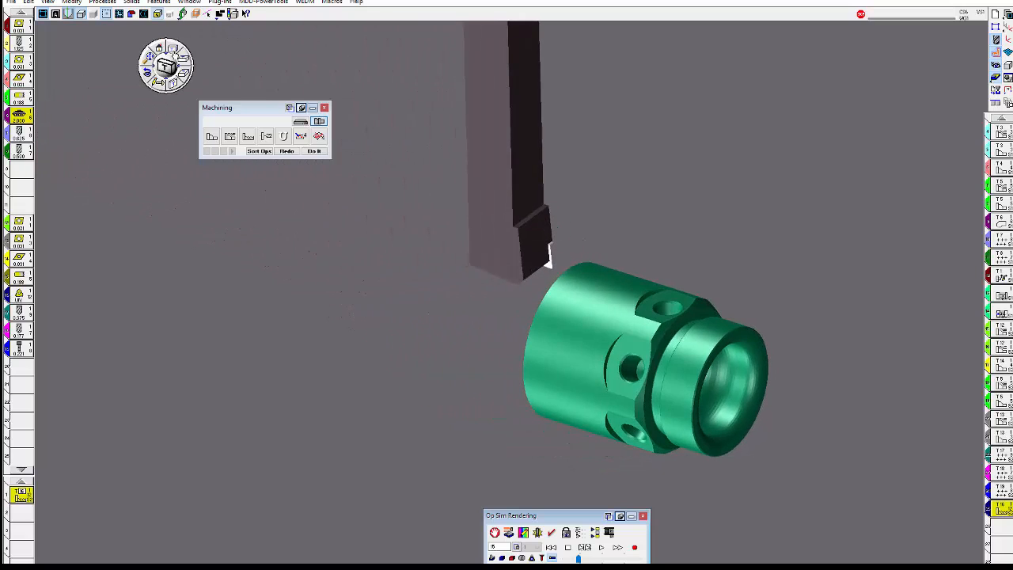
left_click(174, 50)
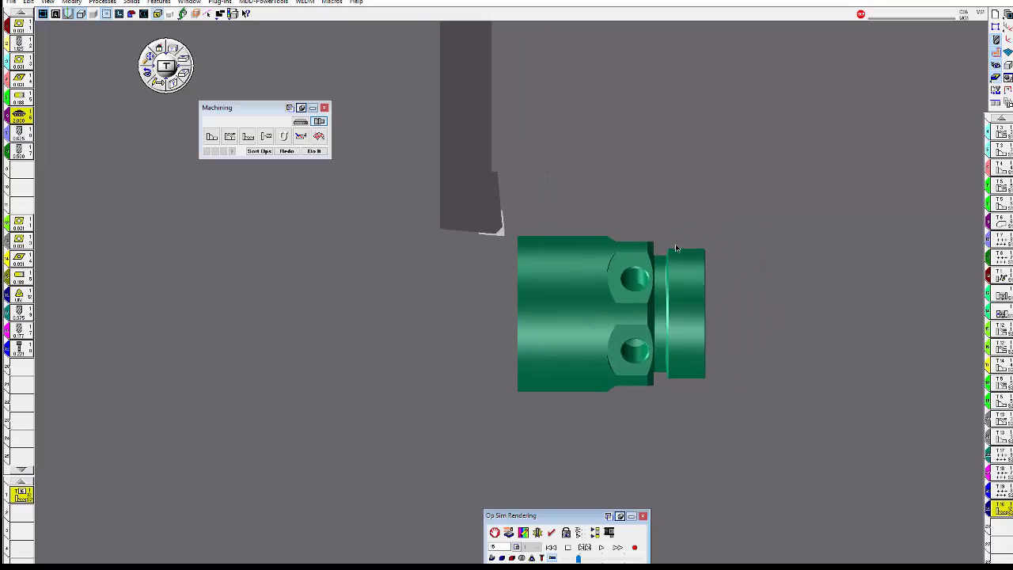
left_click(600, 548)
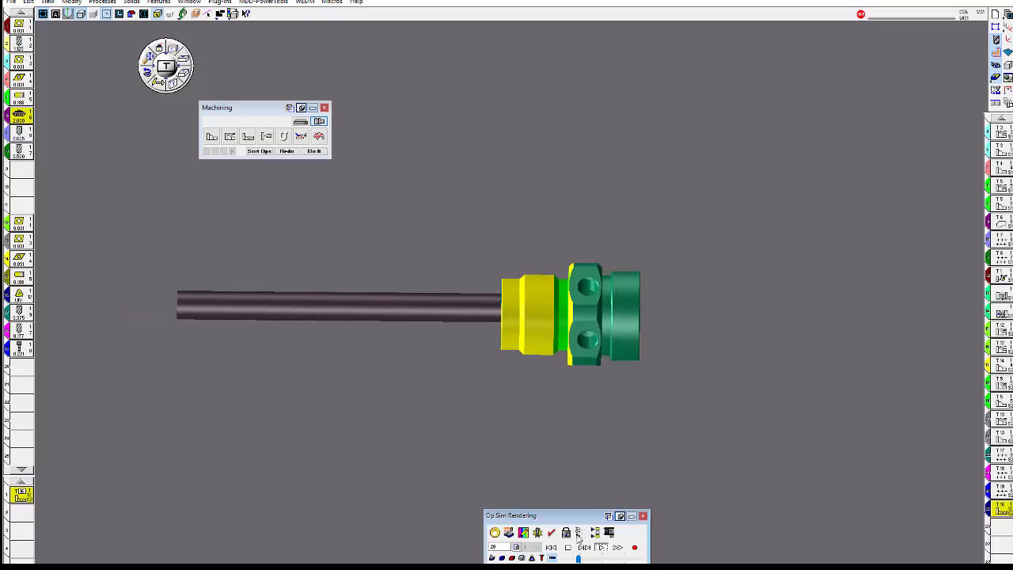
Examine the sub spindle drilling on a cutaway of the part, restore the full part, and inspect the finished thread
left_click(521, 558)
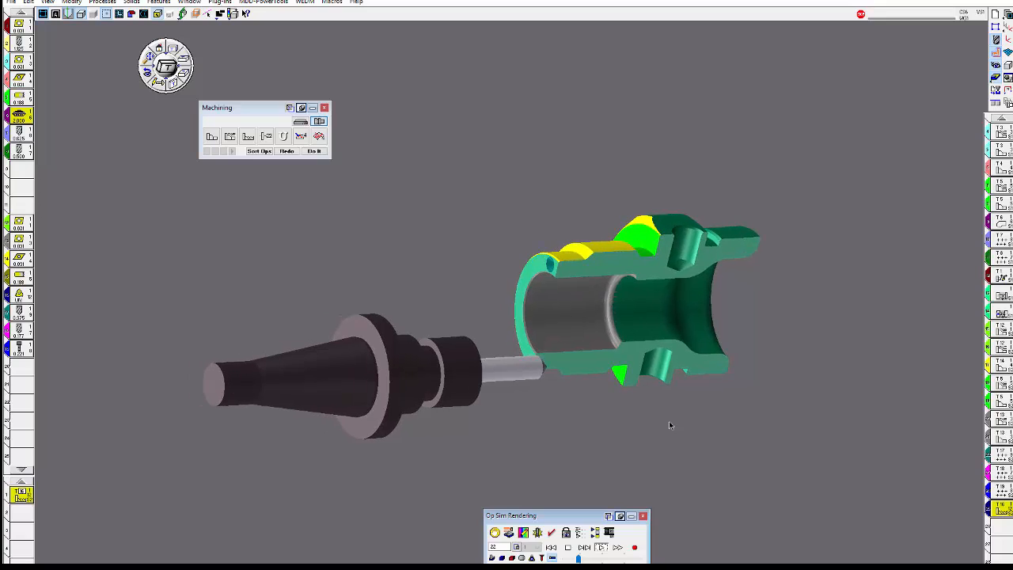
left_click(521, 558)
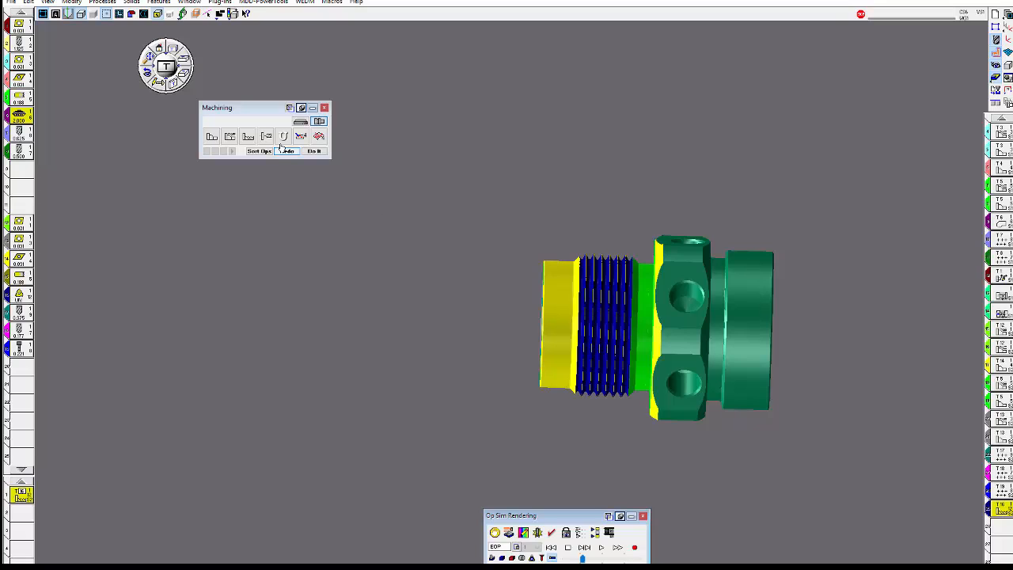
left_click(162, 50)
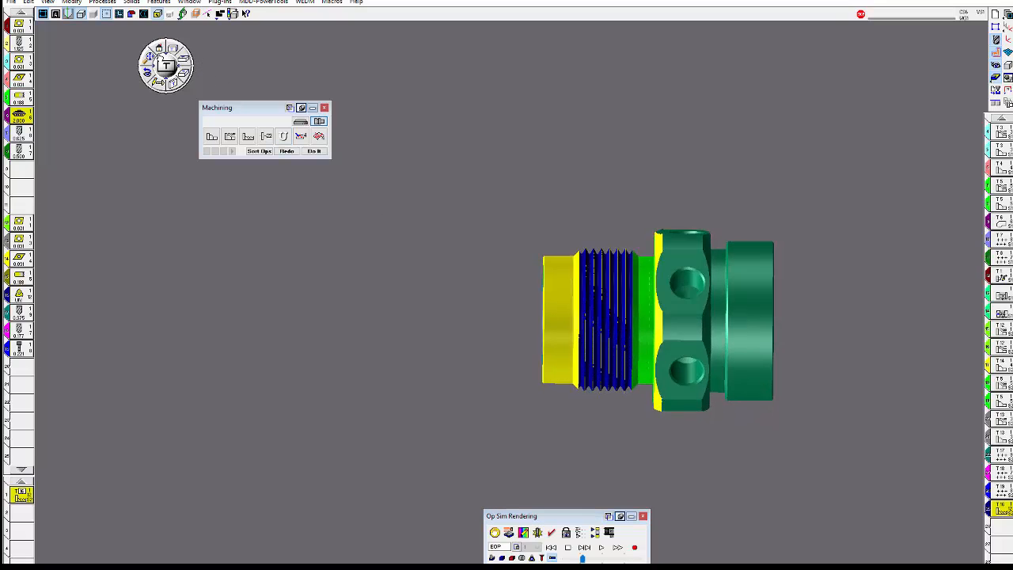
left_click(149, 58)
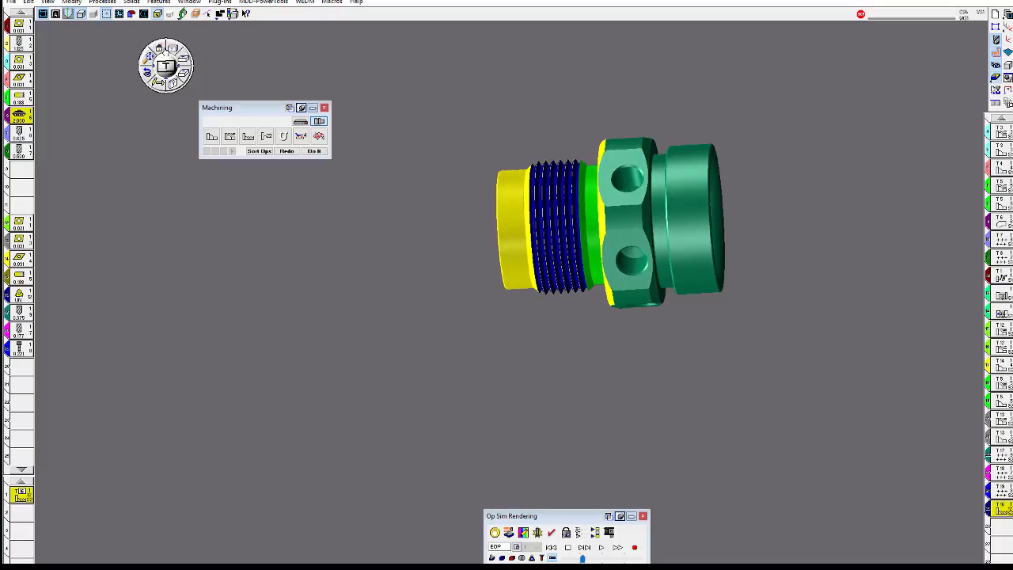
left_click(151, 59)
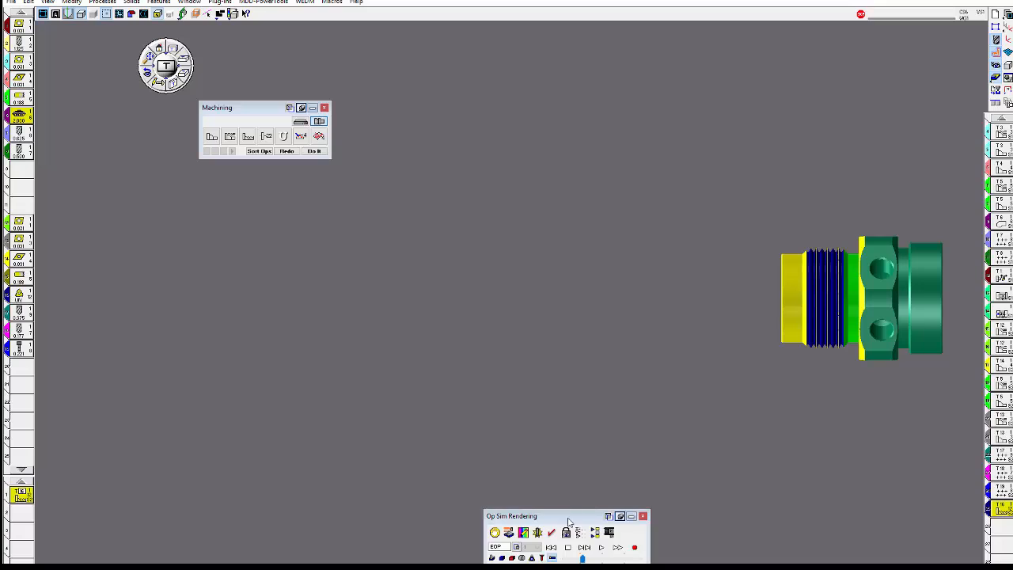
Display the part geometry over the simulated stock and compare it at both spindle stations
left_click_drag(568, 522, 612, 433)
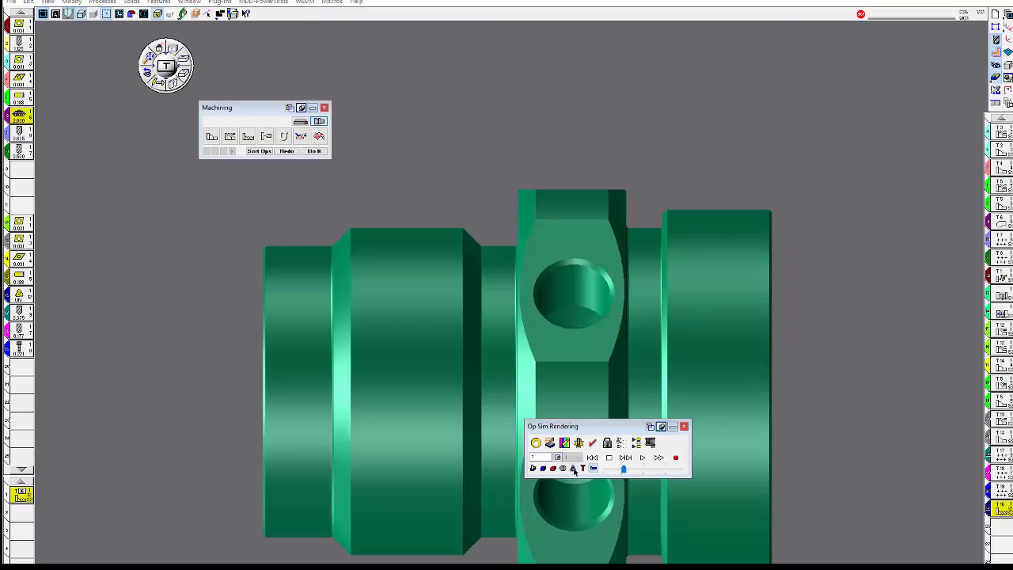
left_click(573, 468)
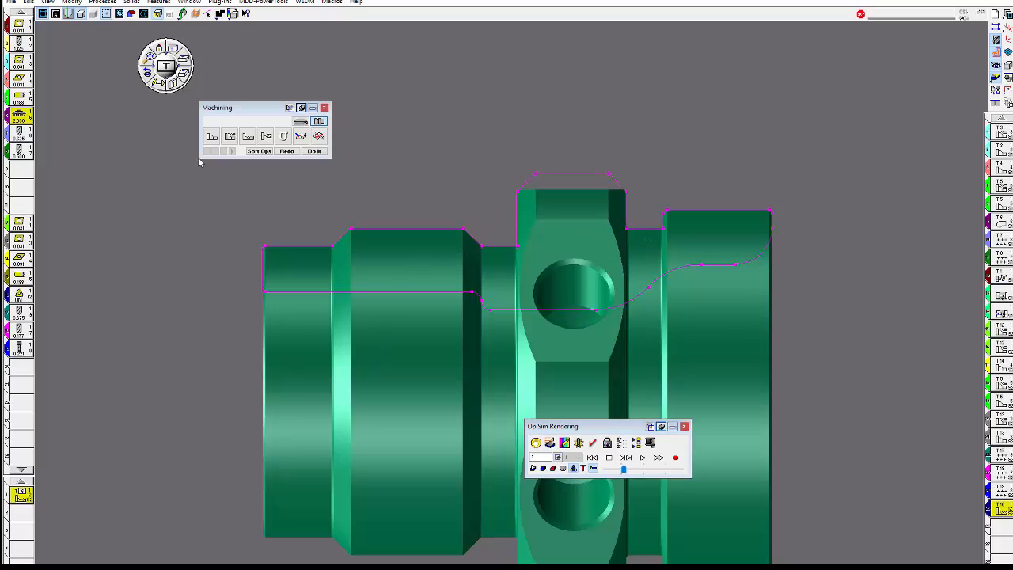
left_click(148, 58)
scroll(566, 263, "down", 1)
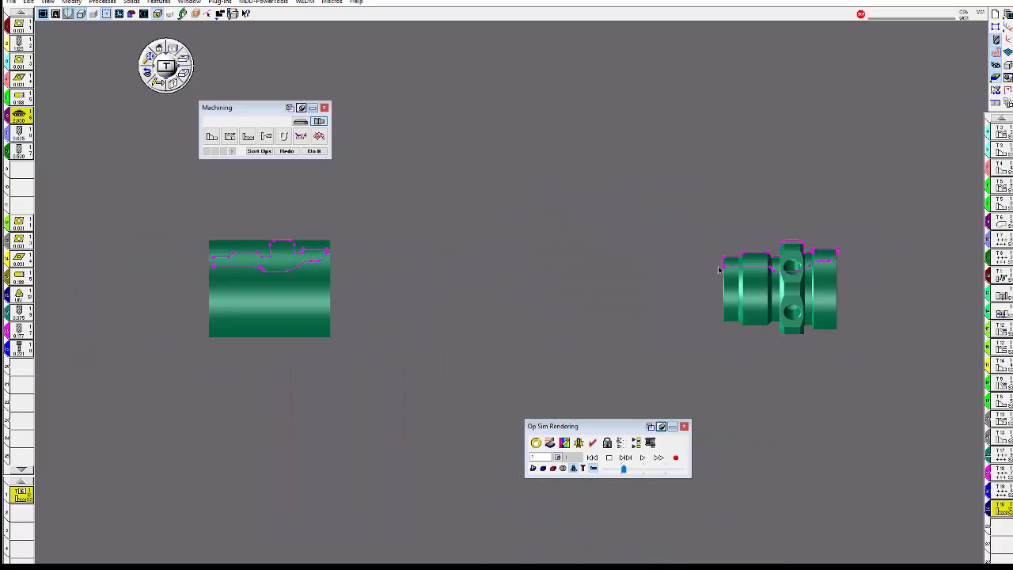
middle_click_drag(445, 244, 449, 285)
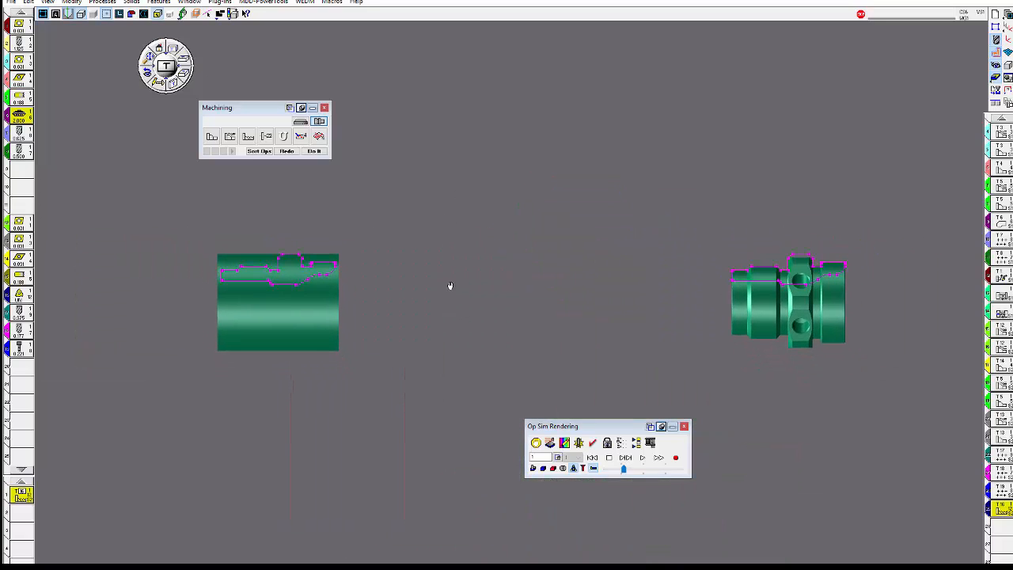
Rerun the simulation from the start, compare the finished part with the geometry, and hide the geometry
left_click(595, 459)
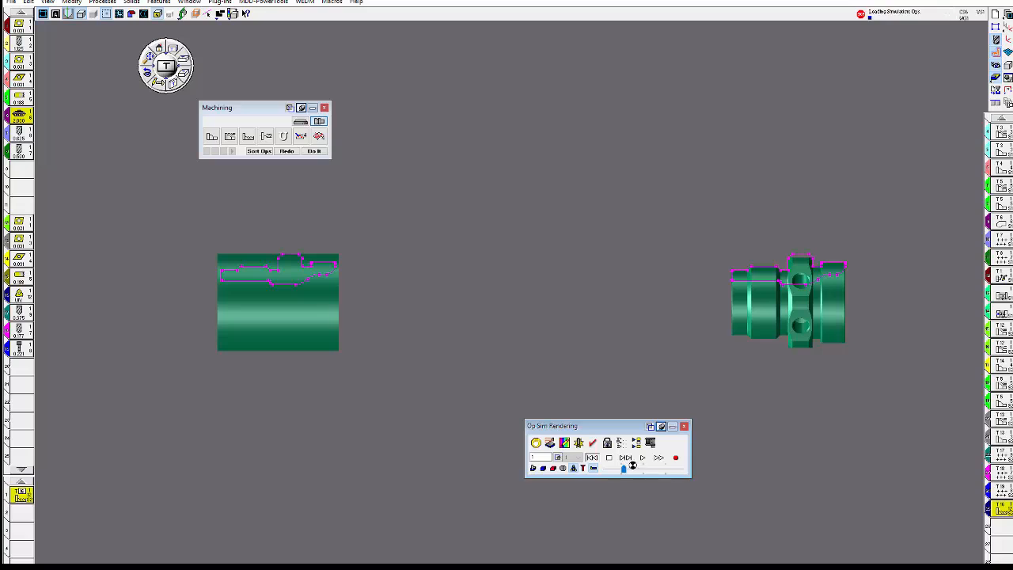
left_click(642, 457)
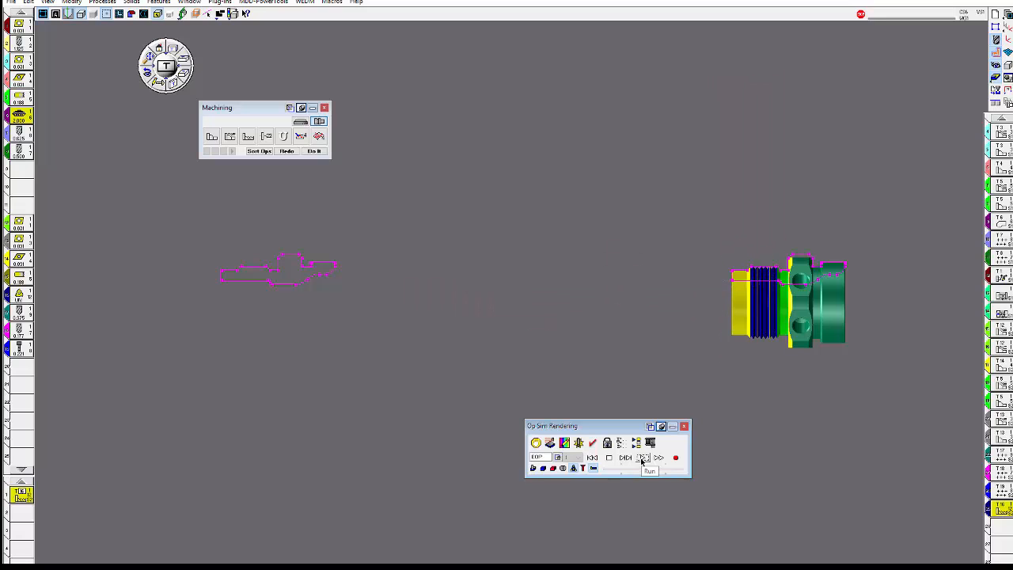
scroll(874, 375, "up", 5)
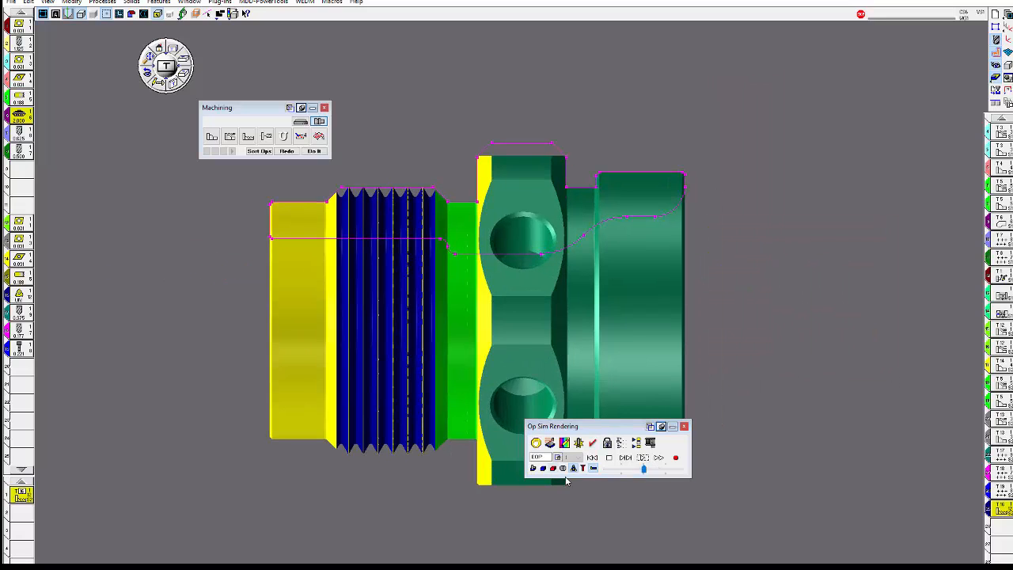
left_click(574, 469)
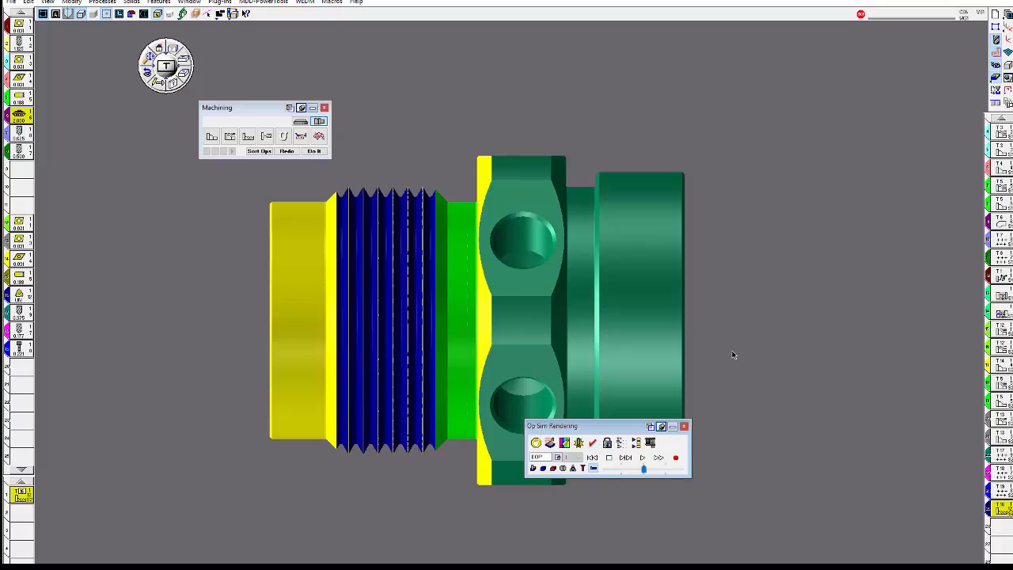
scroll(733, 355, "down", 4)
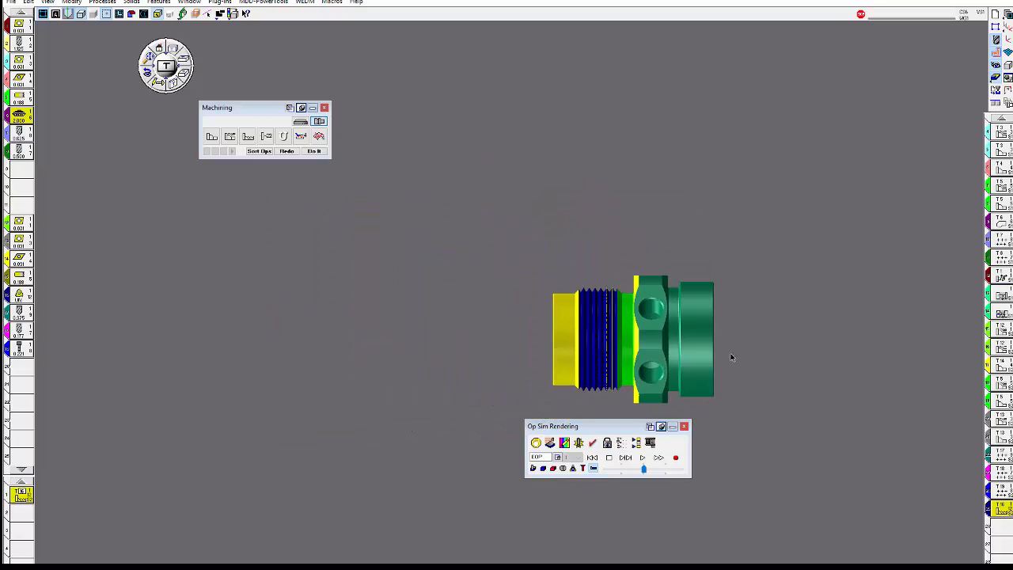
Exit the simulation rendering and replace the process in the first slot with an Unload Spindle utility process
left_click_drag(618, 431, 588, 472)
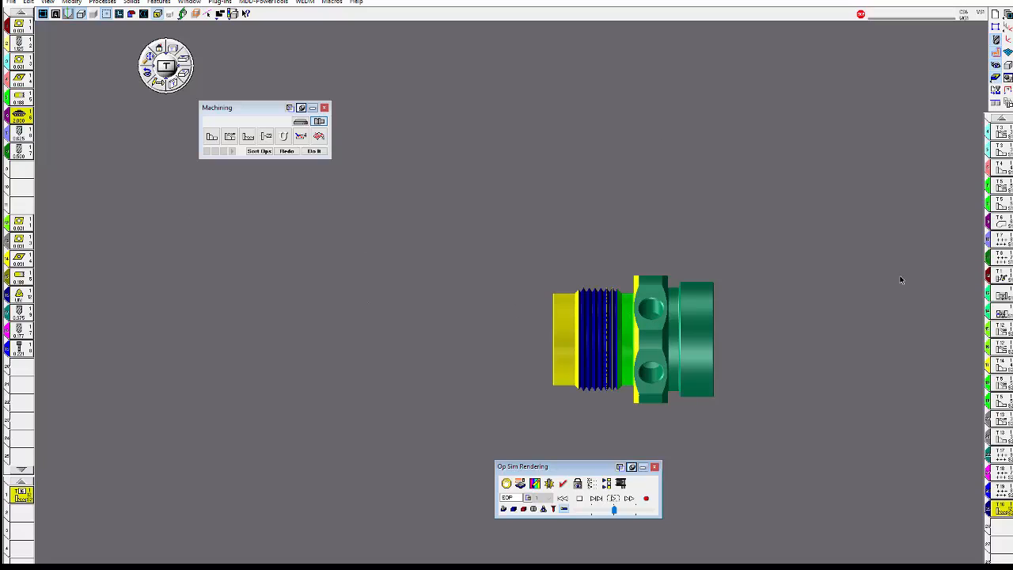
left_click(999, 79)
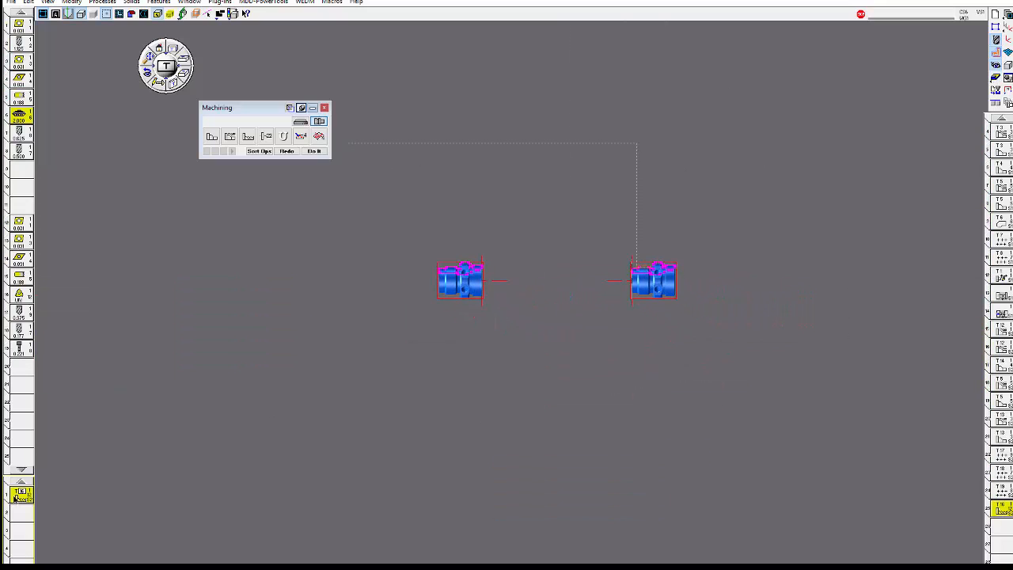
key("Delete")
left_click_drag(284, 136, 21, 494)
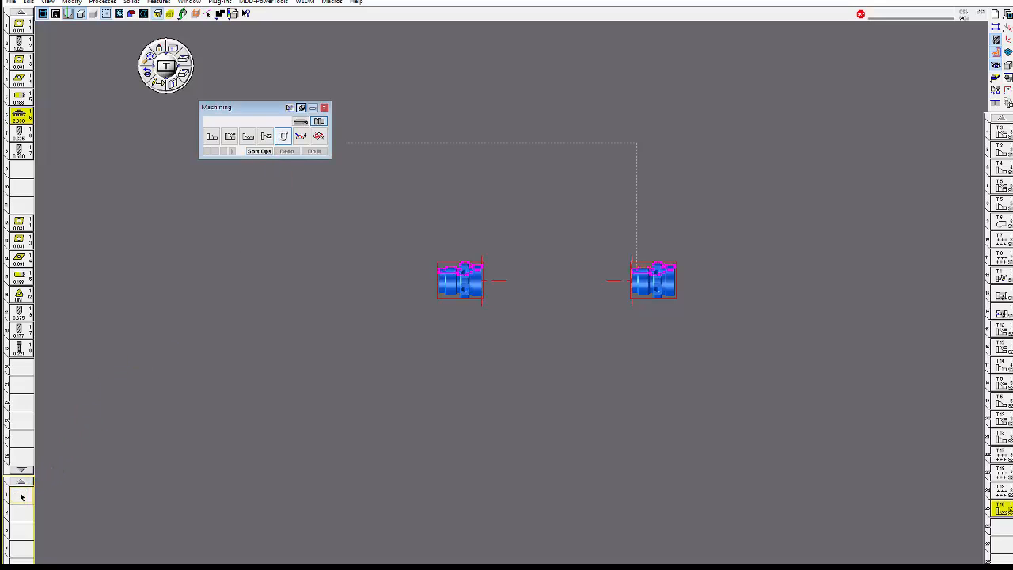
left_click(443, 61)
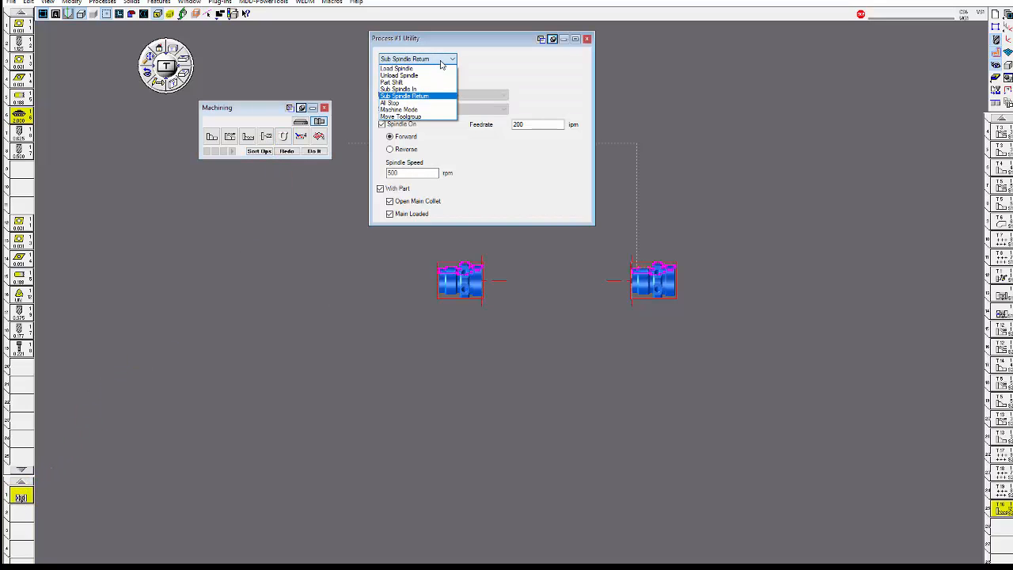
left_click(399, 75)
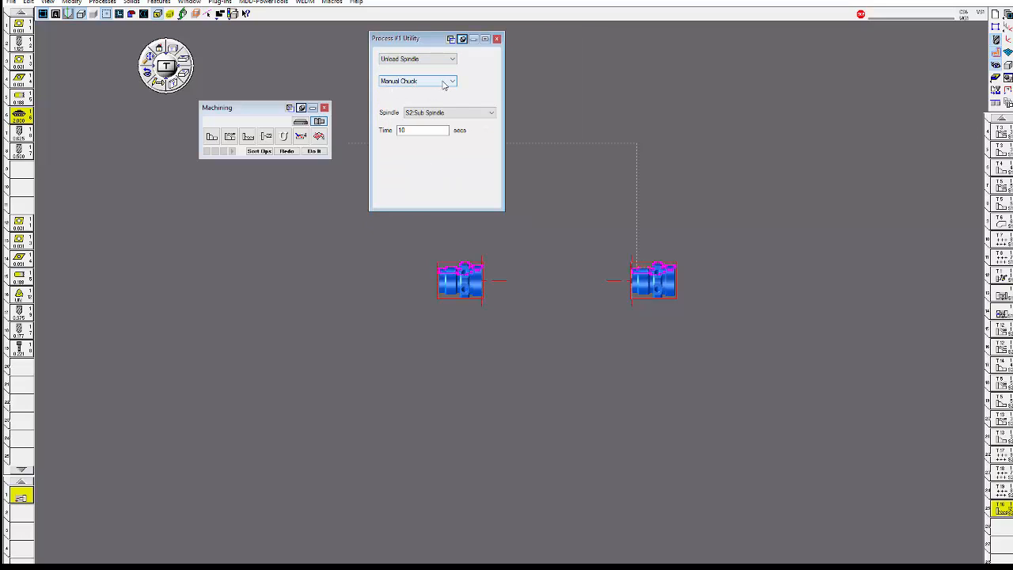
Set the sub spindle unload to Part Catcher with a feedrate of 20 ipm and create the operation
left_click(444, 83)
left_click(483, 67)
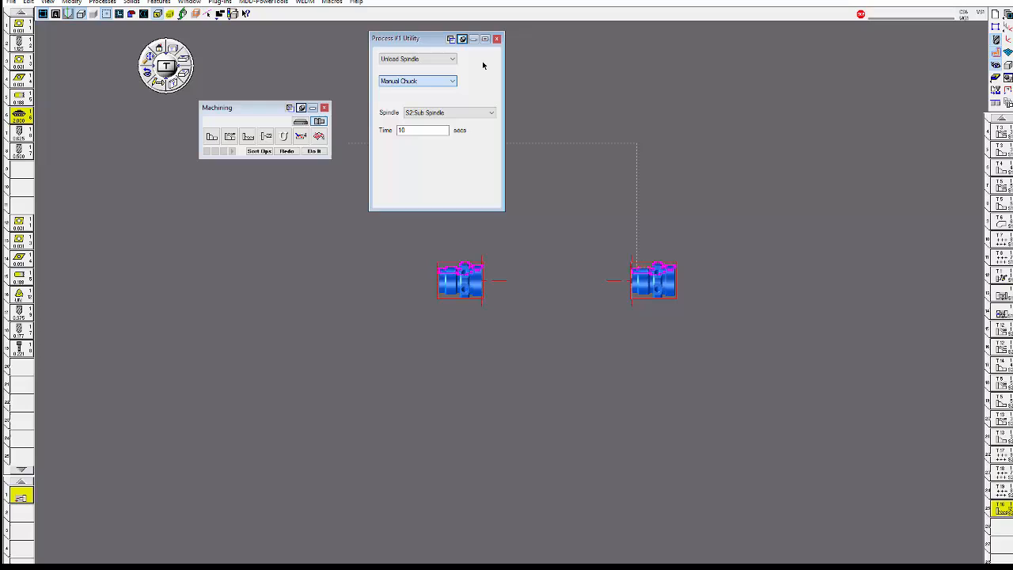
left_click(447, 82)
left_click(428, 98)
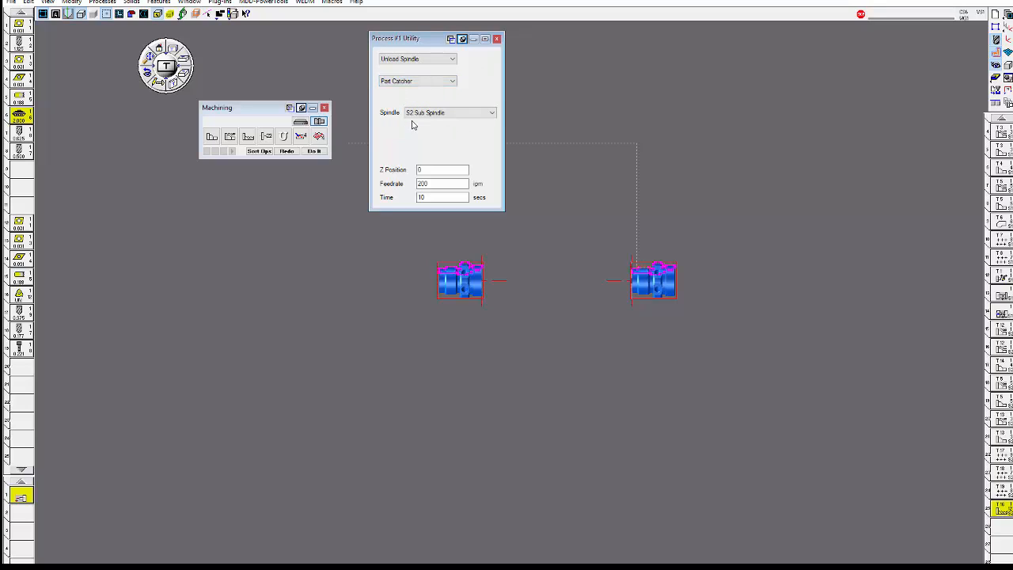
double_click(431, 168)
left_click(437, 185)
type("20")
left_click(497, 39)
left_click(317, 152)
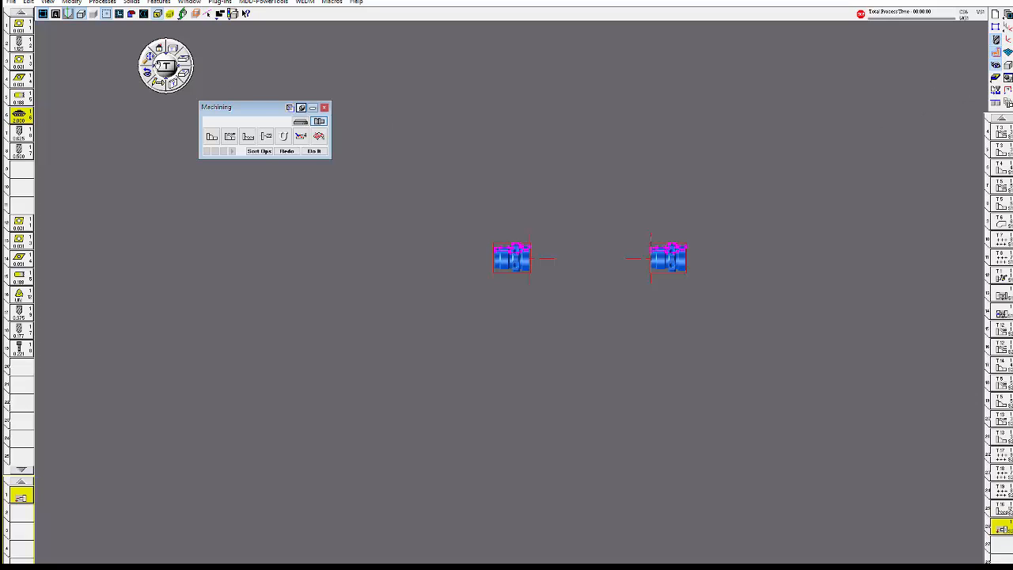
Restart the operation simulation and run the full program from the first operation through the new unload operation
left_click(152, 62)
left_click_drag(241, 108, 349, 76)
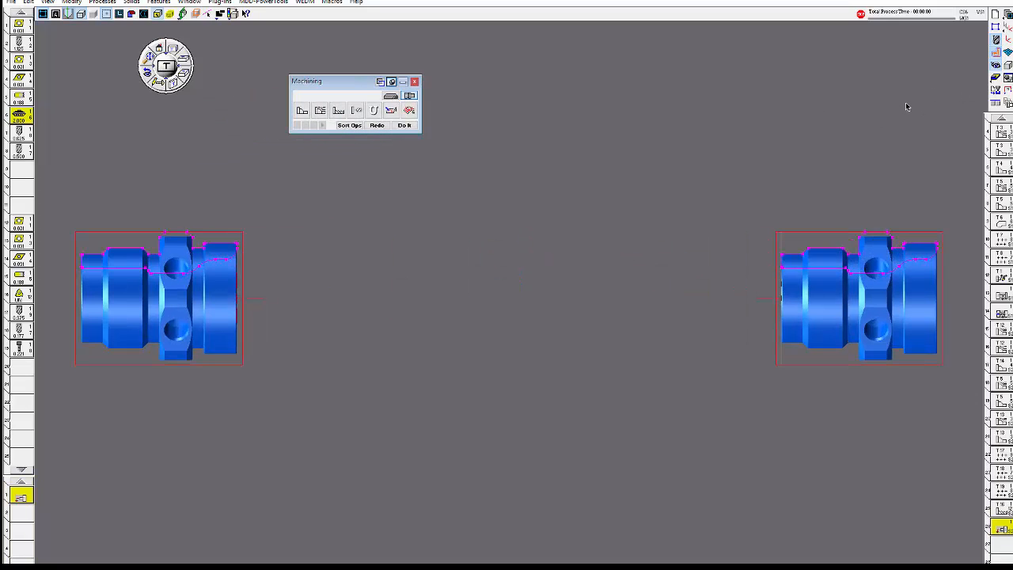
left_click(996, 77)
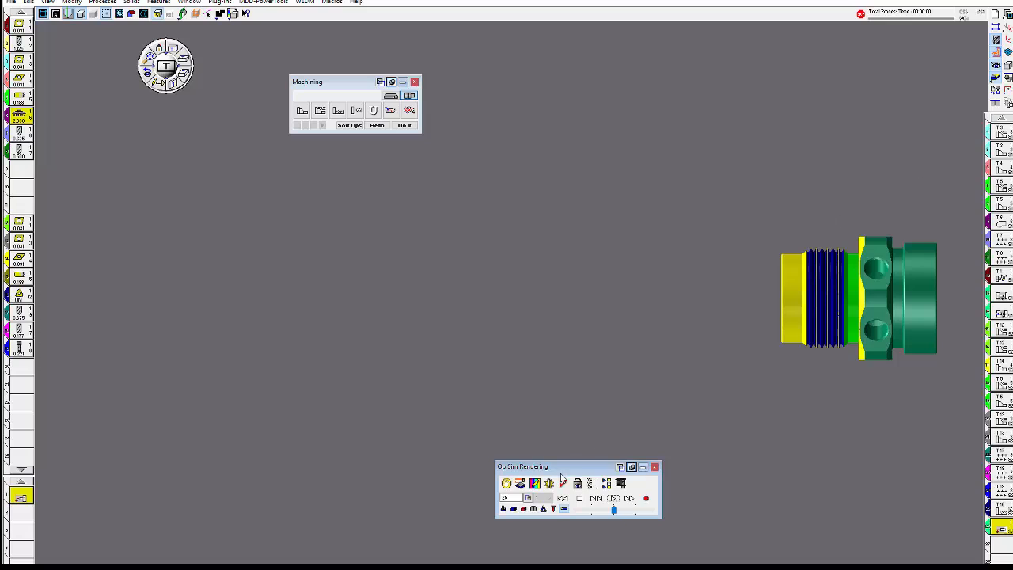
left_click(564, 499)
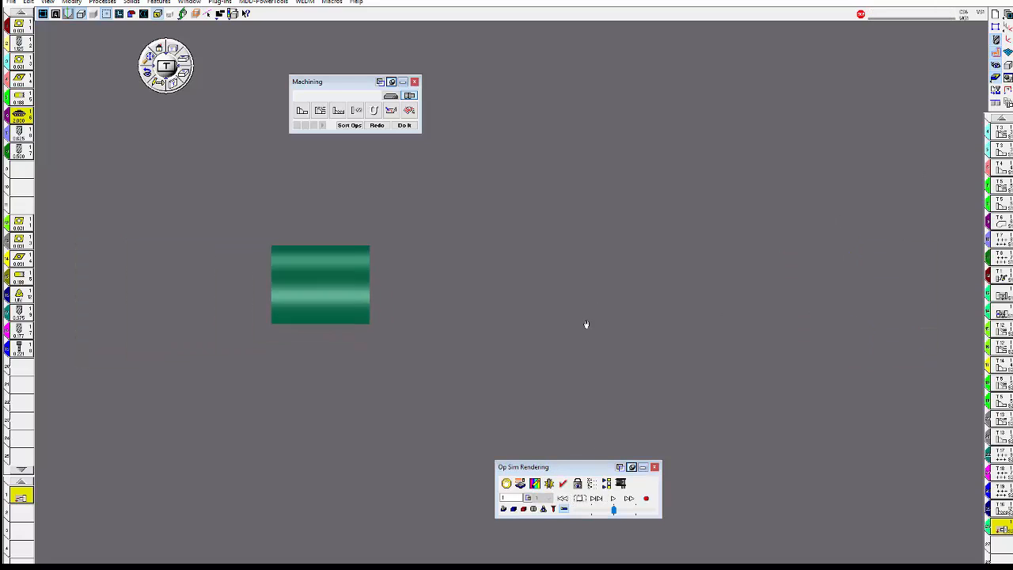
left_click(613, 499)
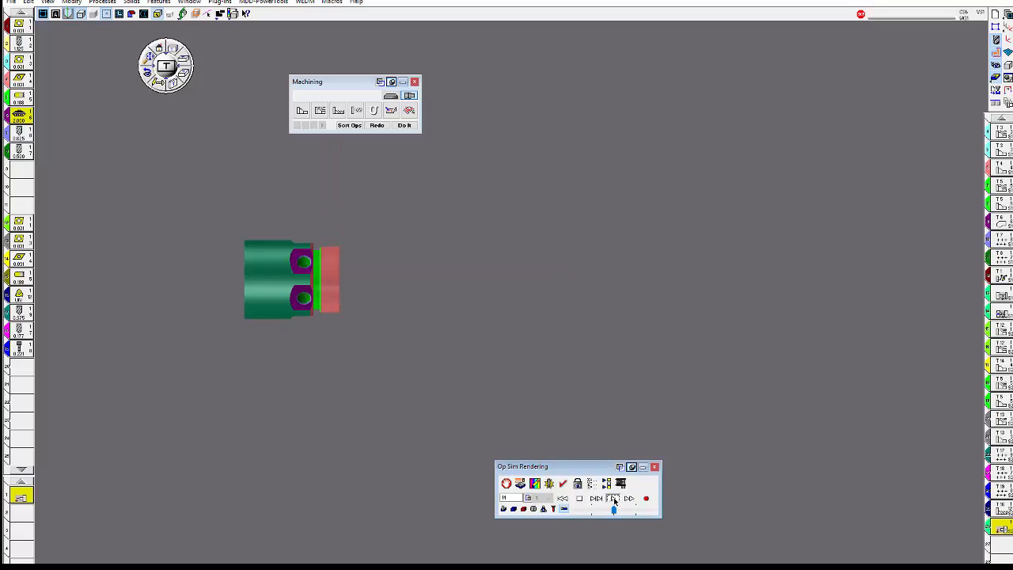
left_click(614, 499)
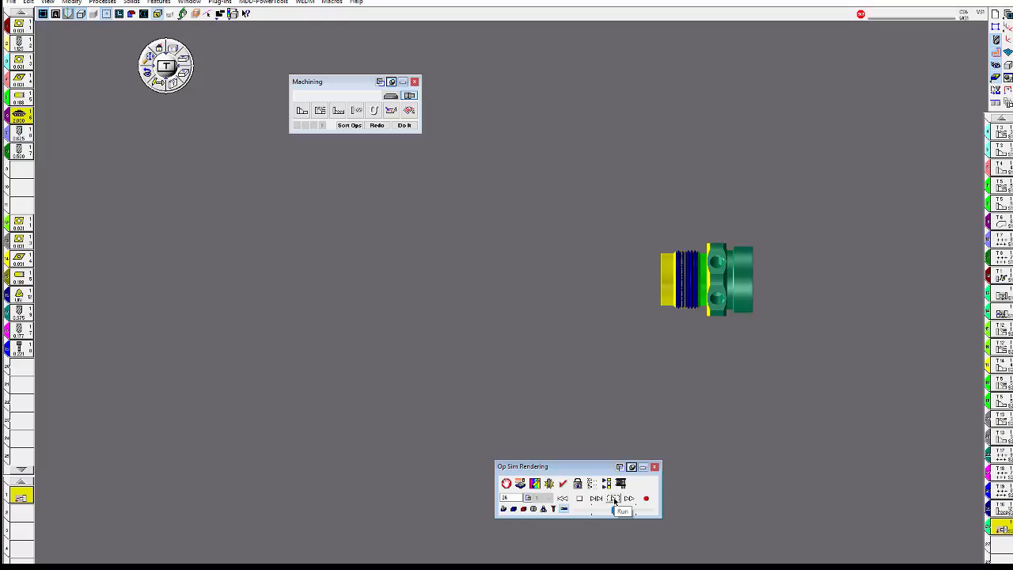
Inspect the finished simulated part in isometric and front views
key("ctrl+i")
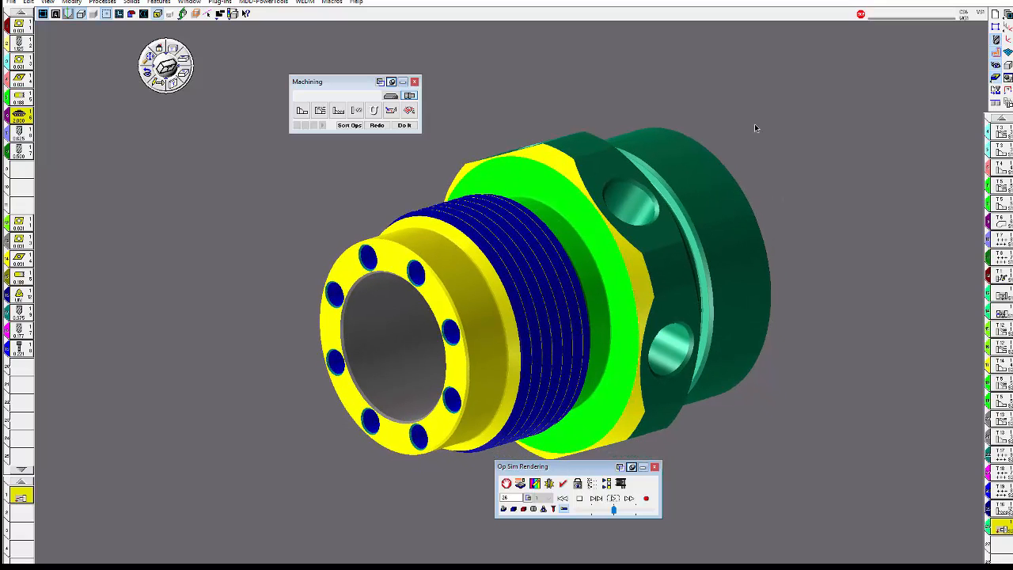
key("ctrl+f")
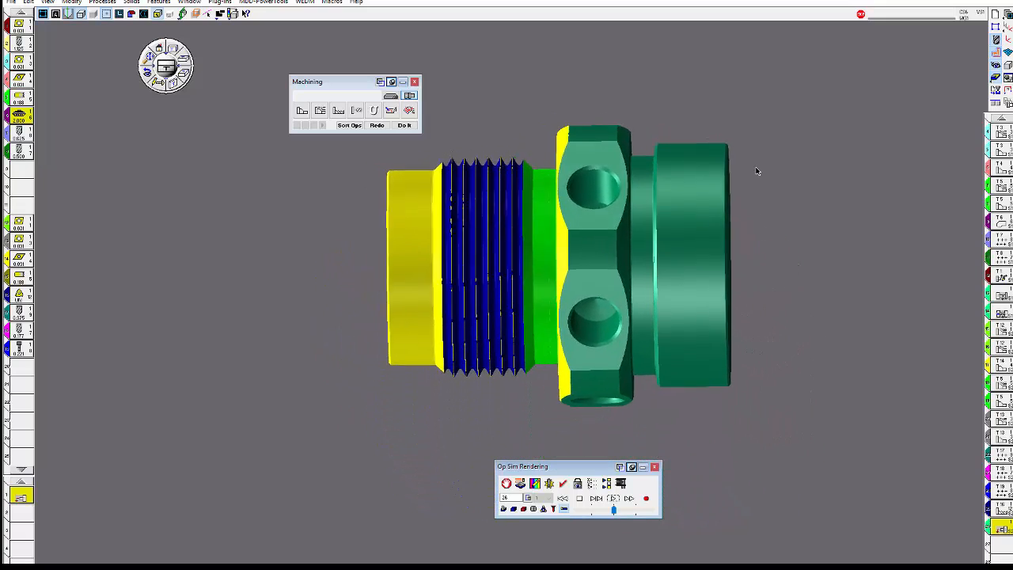
middle_click_drag(756, 170, 885, 108)
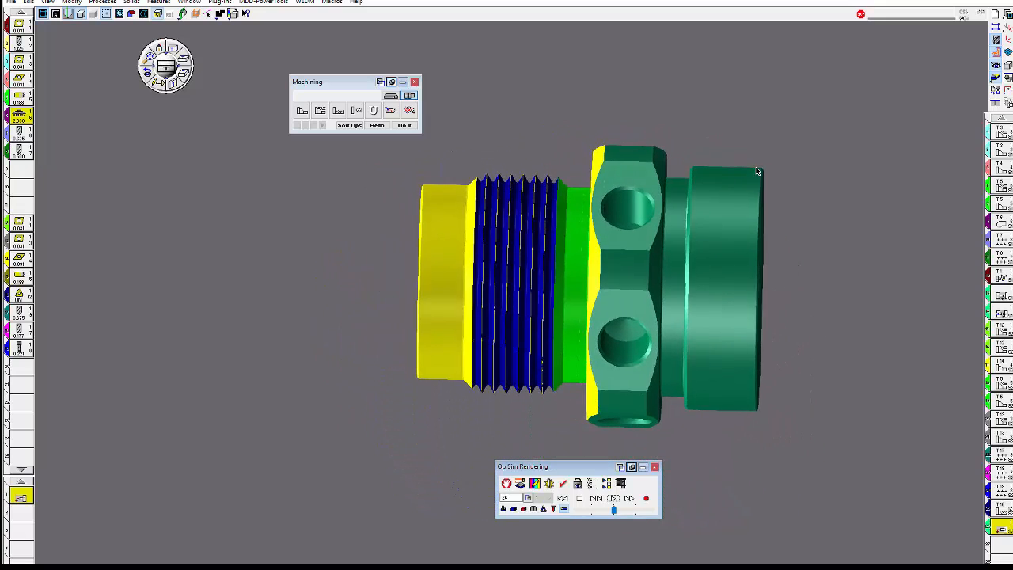